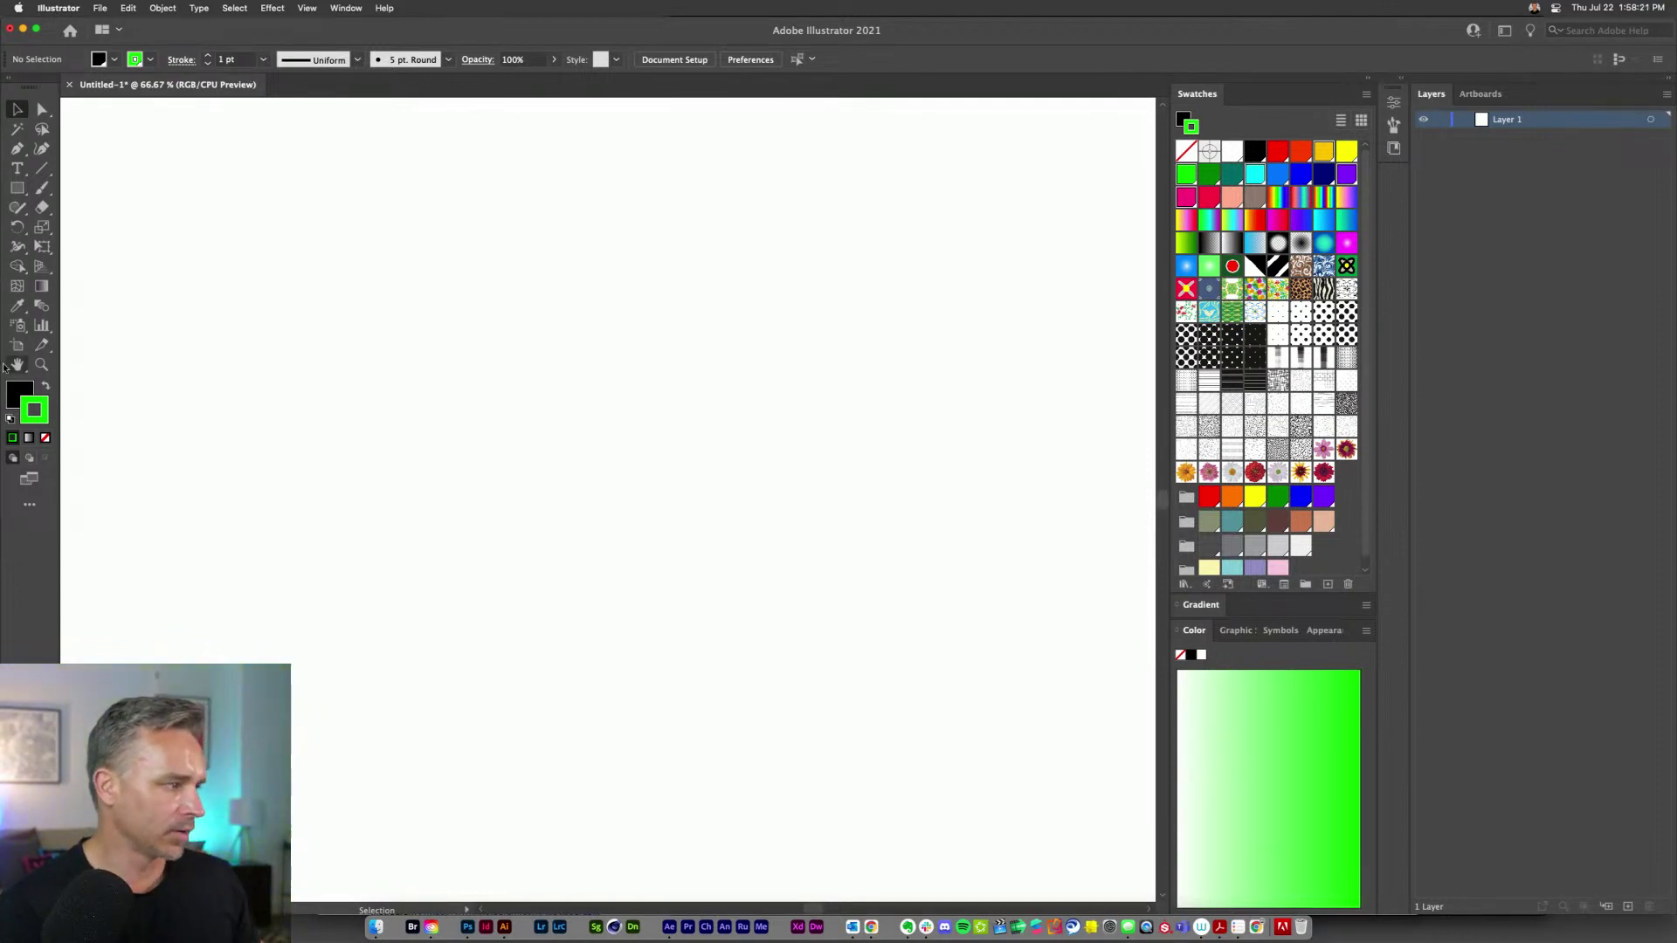
- Draw a square about 251 px wide in the middle of the artboard with a bright green fill and no stroke
{"action": "left_click", "coordinate": [46, 386]}
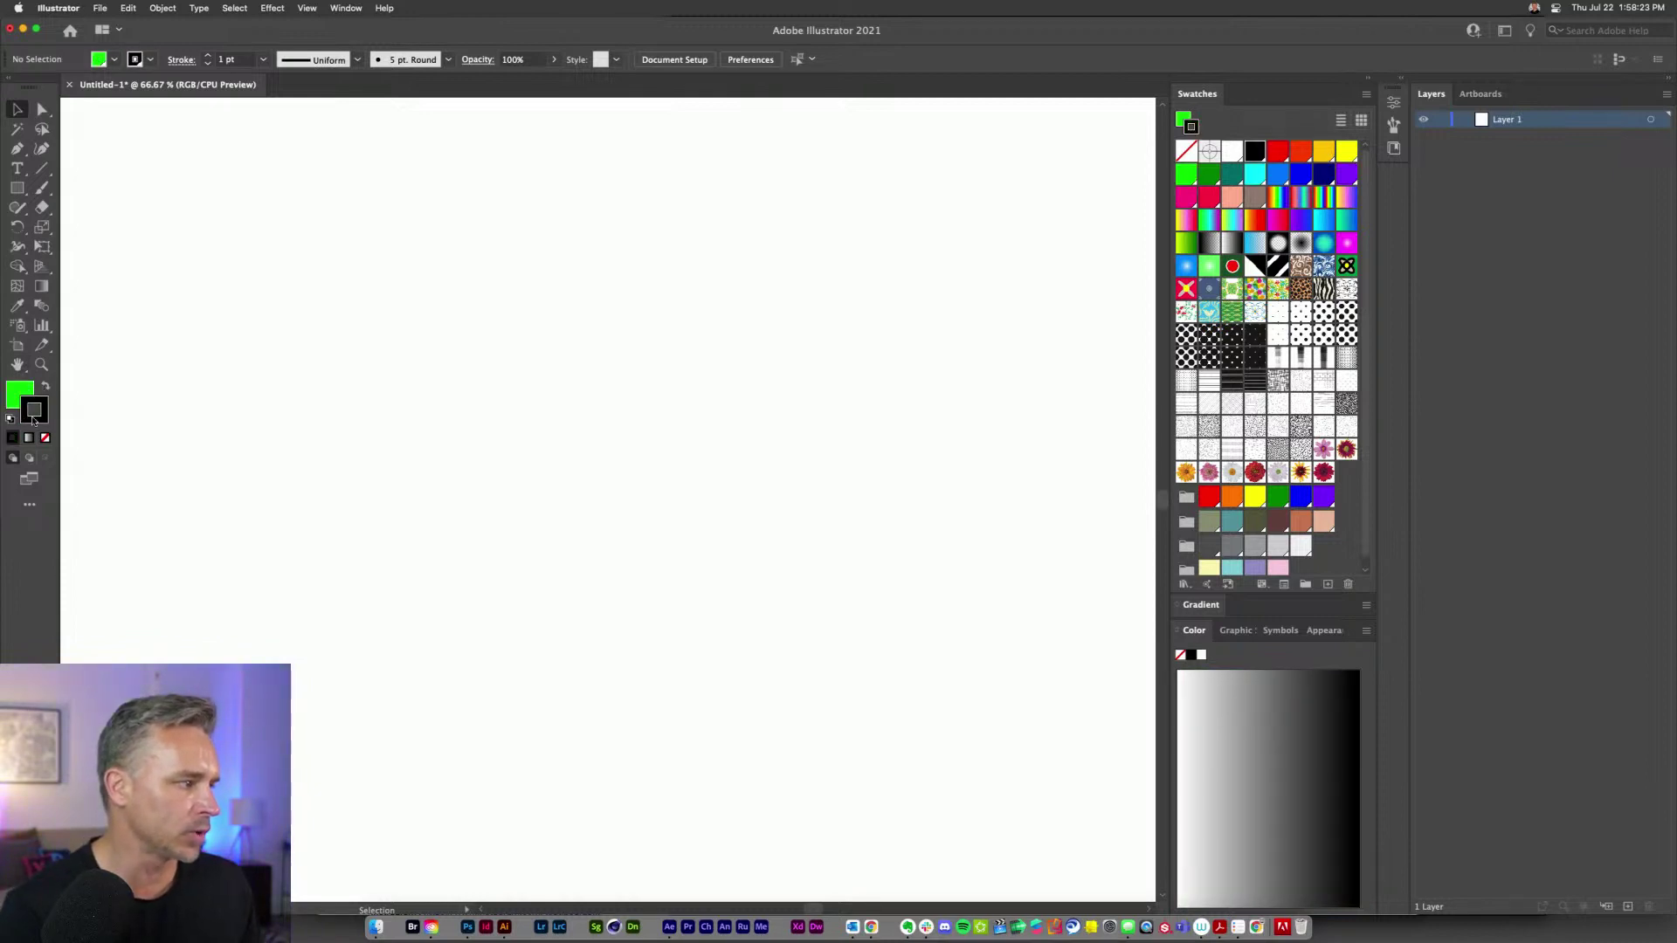
{"action": "left_click", "coordinate": [47, 439]}
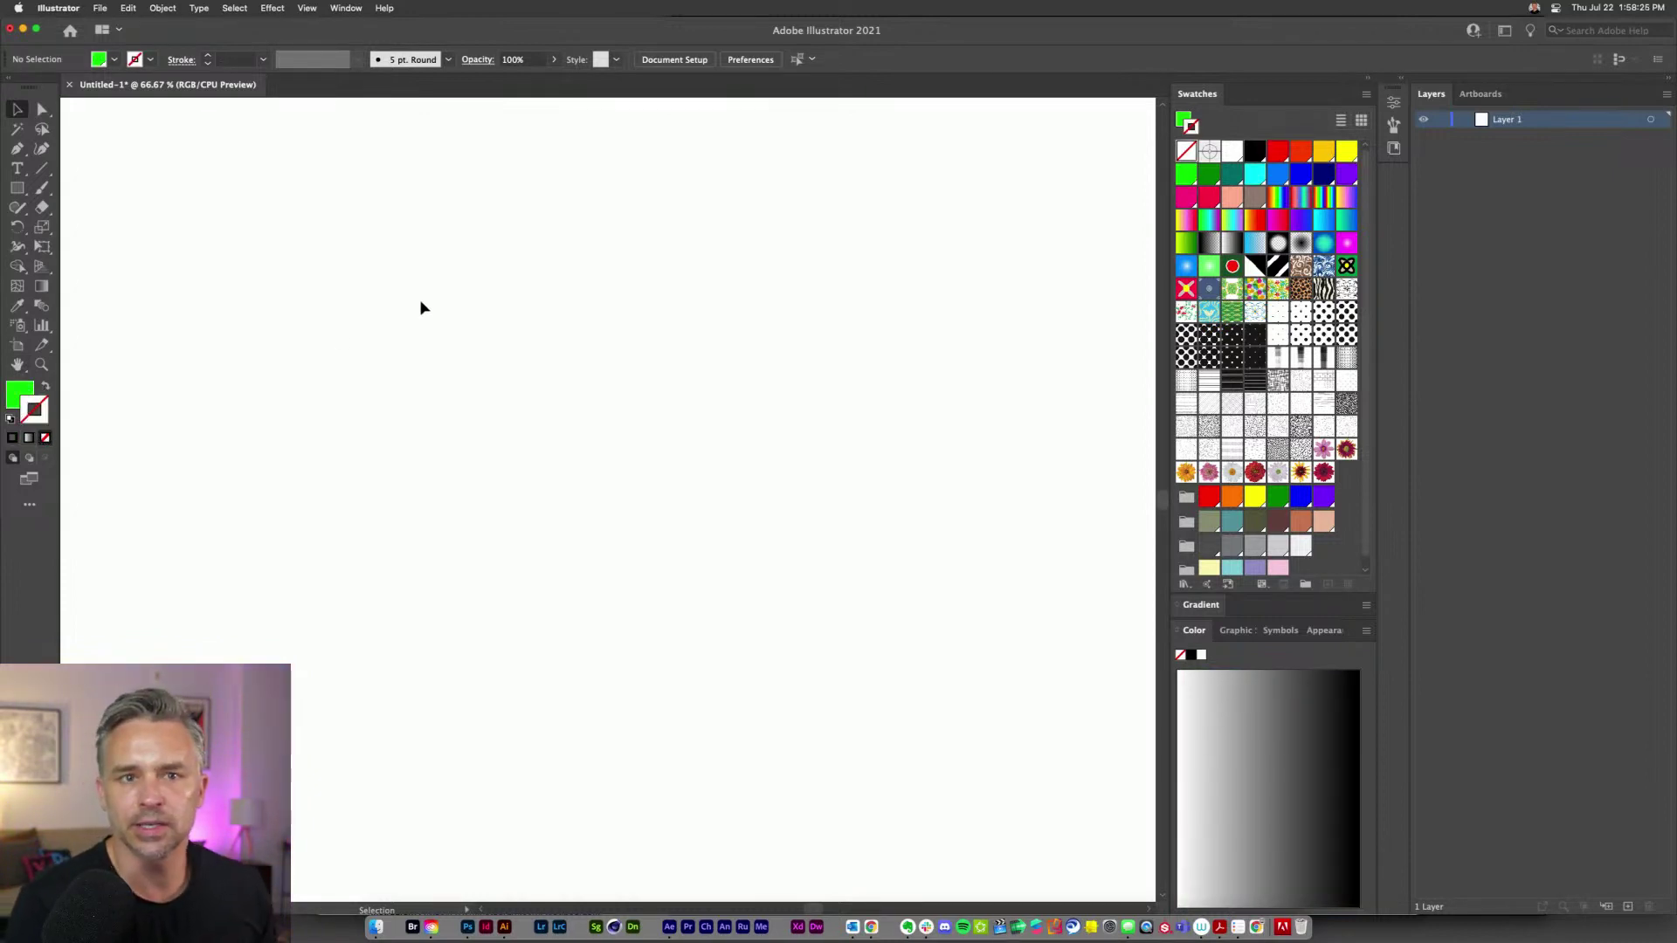
{"action": "left_click", "coordinate": [17, 188]}
{"action": "left_click_drag", "start_coordinate": [612, 322], "coordinate": [789, 517]}
{"action": "key", "text": "v"}
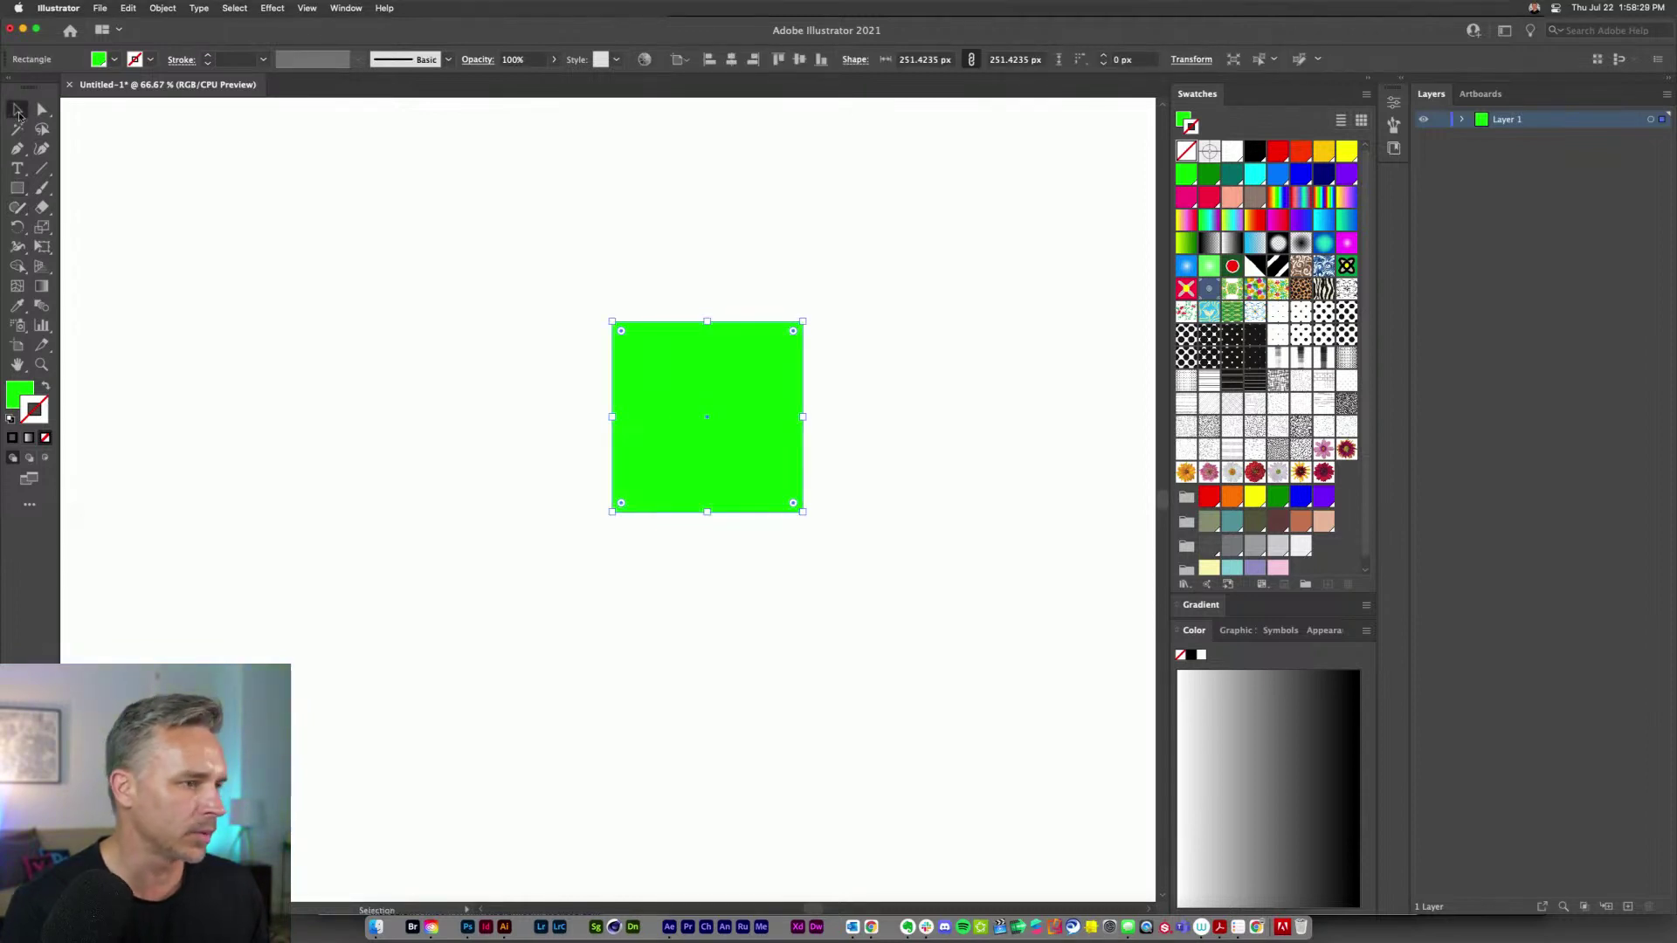
- Change the square's fill to dark teal green and leave it without a stroke
{"action": "left_click", "coordinate": [1233, 176]}
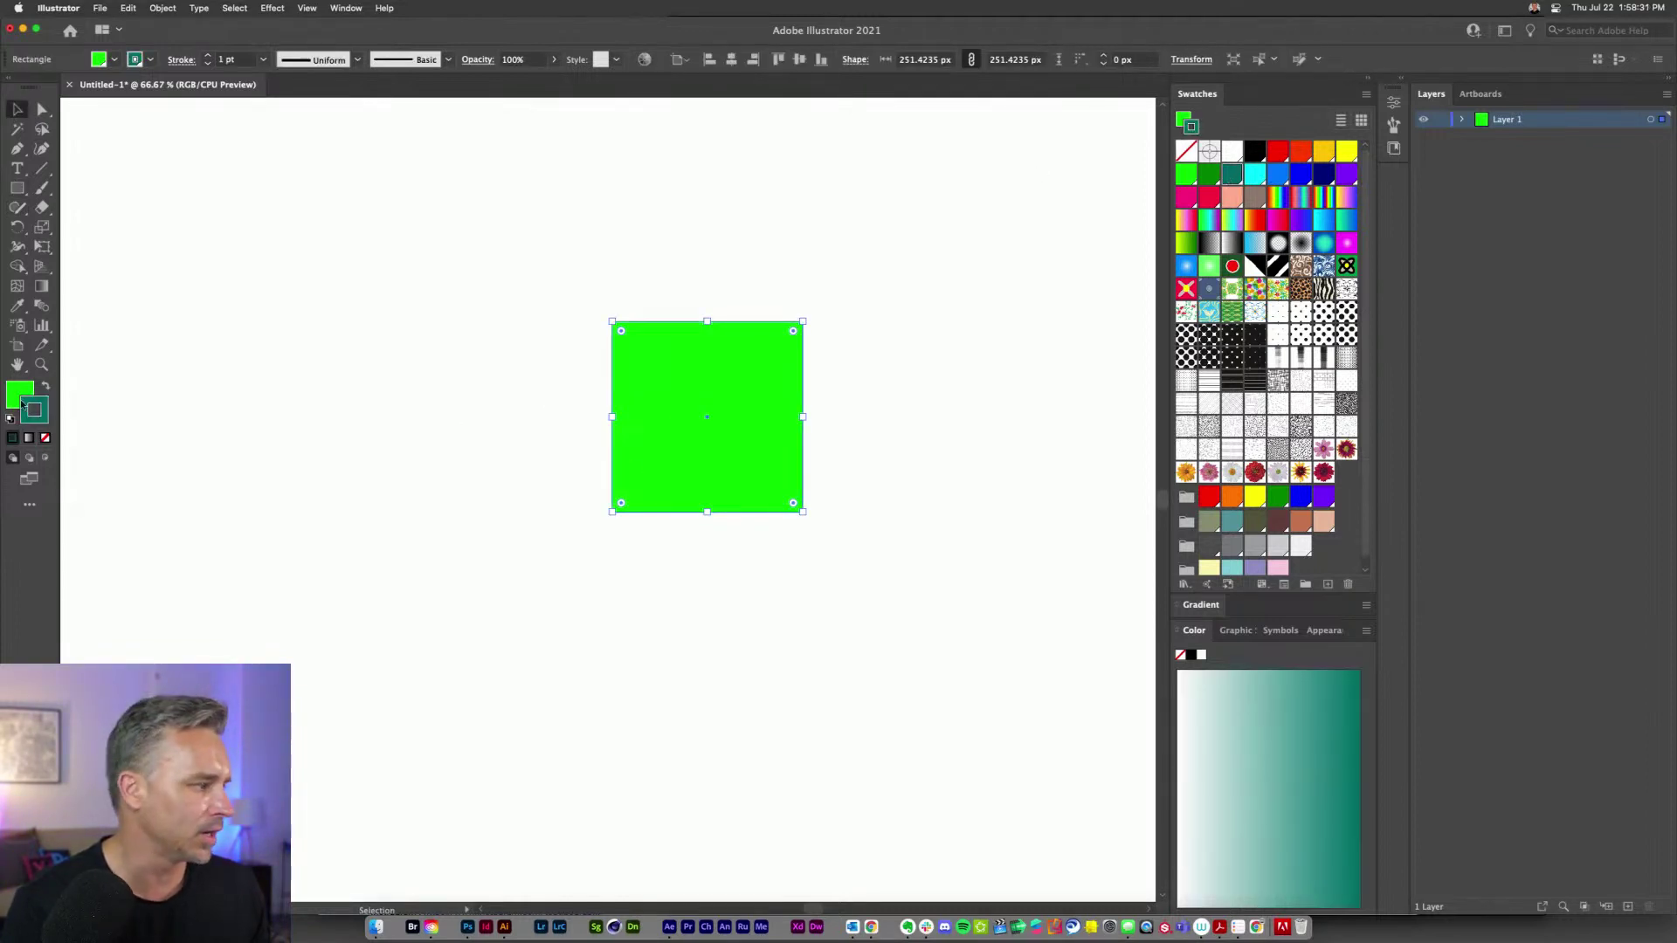
{"action": "left_click", "coordinate": [48, 390]}
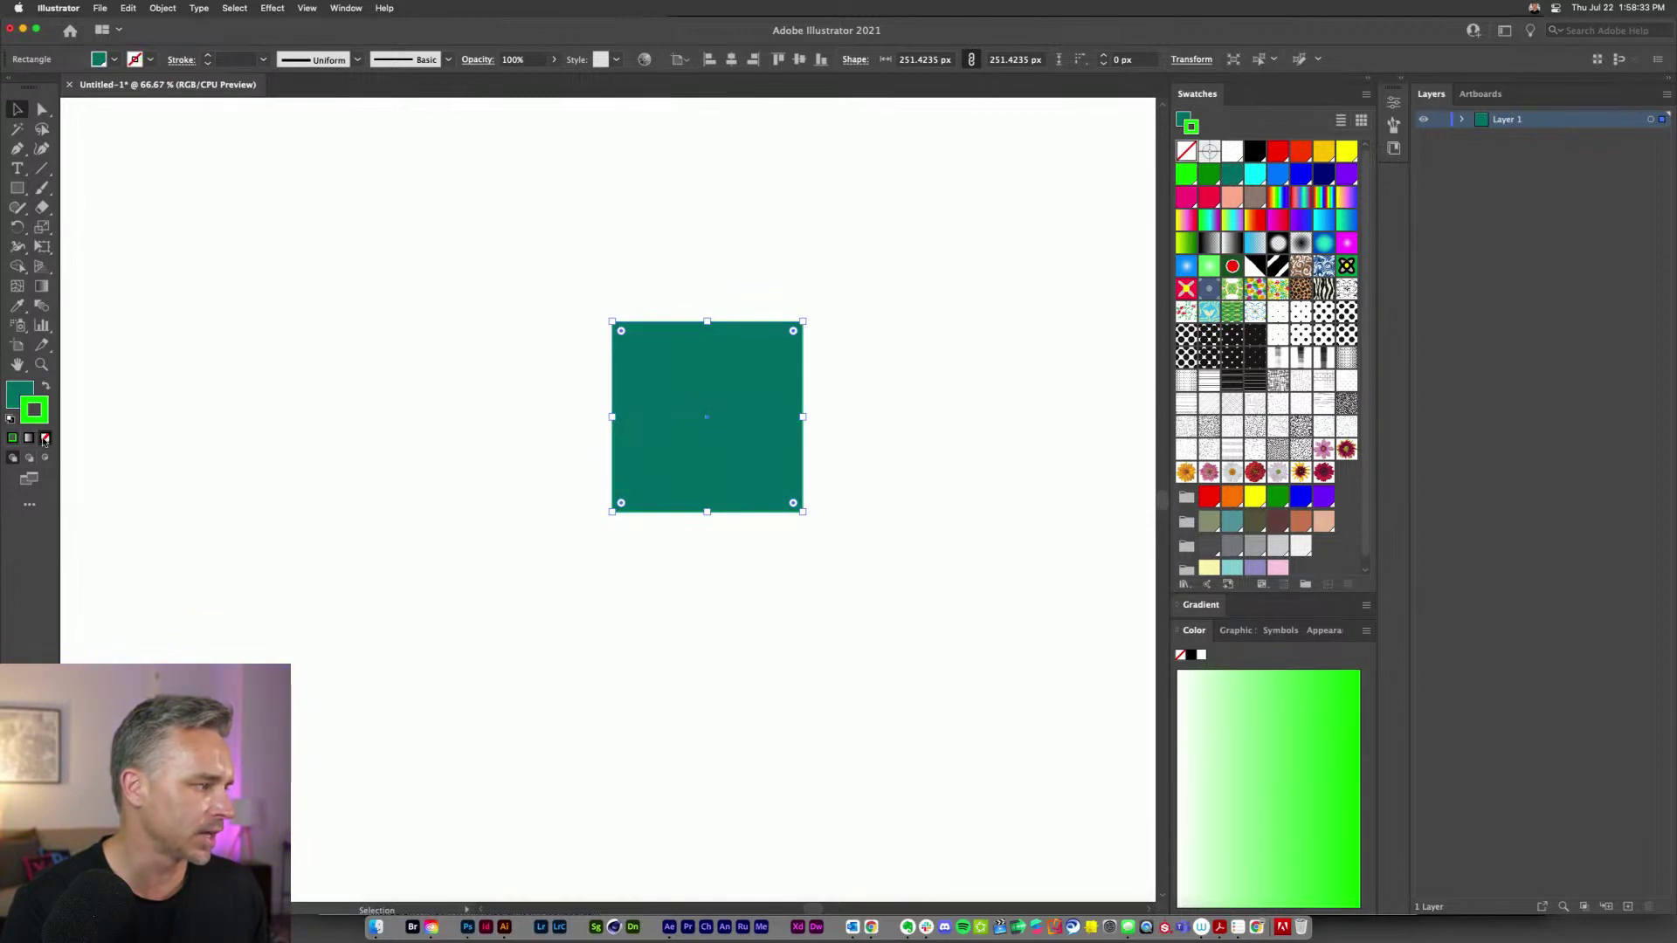
{"action": "left_click", "coordinate": [46, 438]}
{"action": "left_click", "coordinate": [20, 394]}
- Round the square's upper-right and lower-left corners to a radius of about 187 px, forming a leaf shape
{"action": "key", "text": "a"}
{"action": "key", "text": "super+equal"}
{"action": "key", "text": "super+equal"}
{"action": "key", "text": "v"}
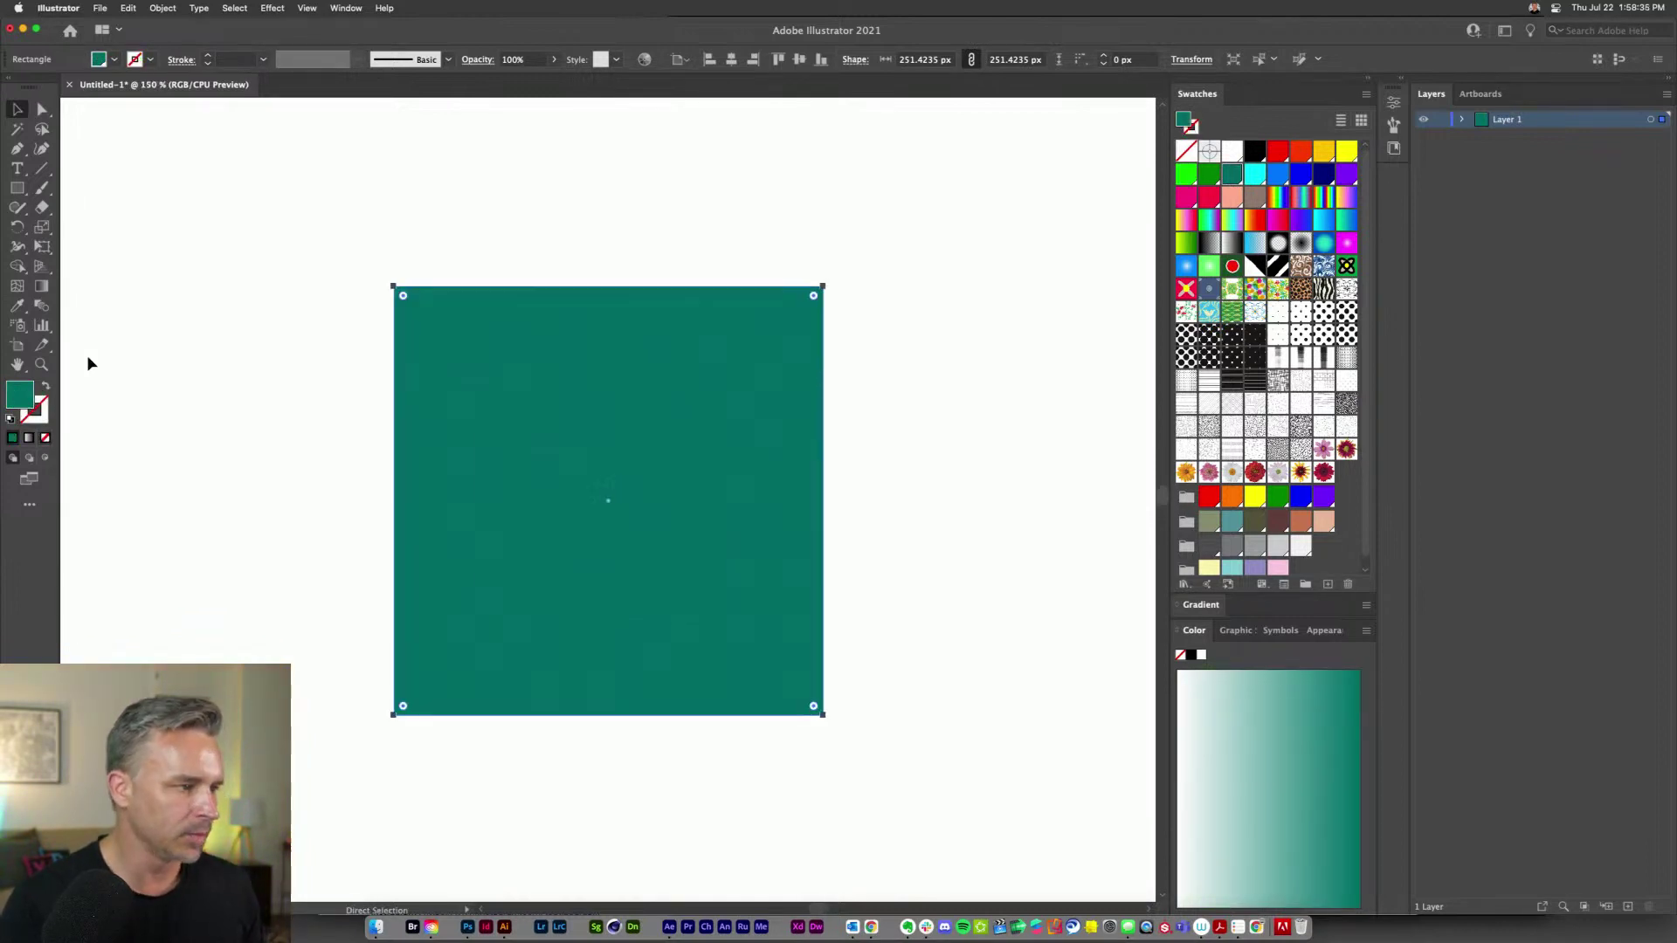
{"action": "left_click", "coordinate": [42, 109]}
{"action": "left_click_drag", "start_coordinate": [748, 266], "coordinate": [874, 350]}
{"action": "left_click_drag", "start_coordinate": [227, 654], "coordinate": [489, 781]}
{"action": "left_click_drag", "start_coordinate": [813, 295], "coordinate": [563, 665]}
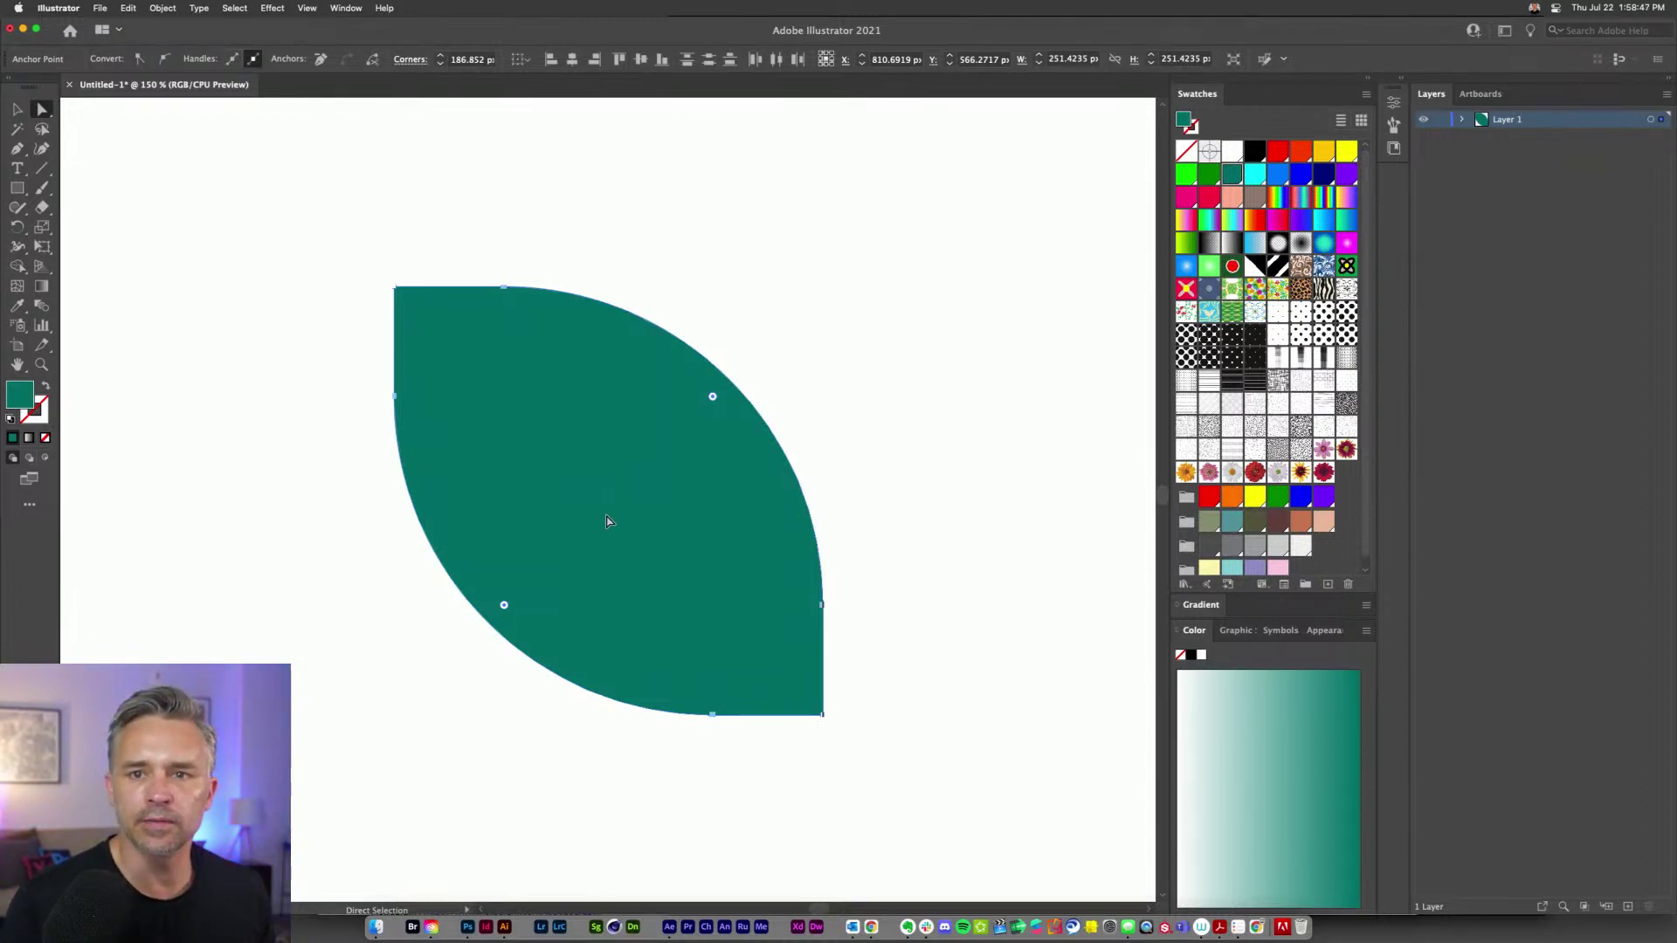
- Scale the leaf down proportionally around its centre to about 120 px wide
{"action": "left_click", "coordinate": [17, 110]}
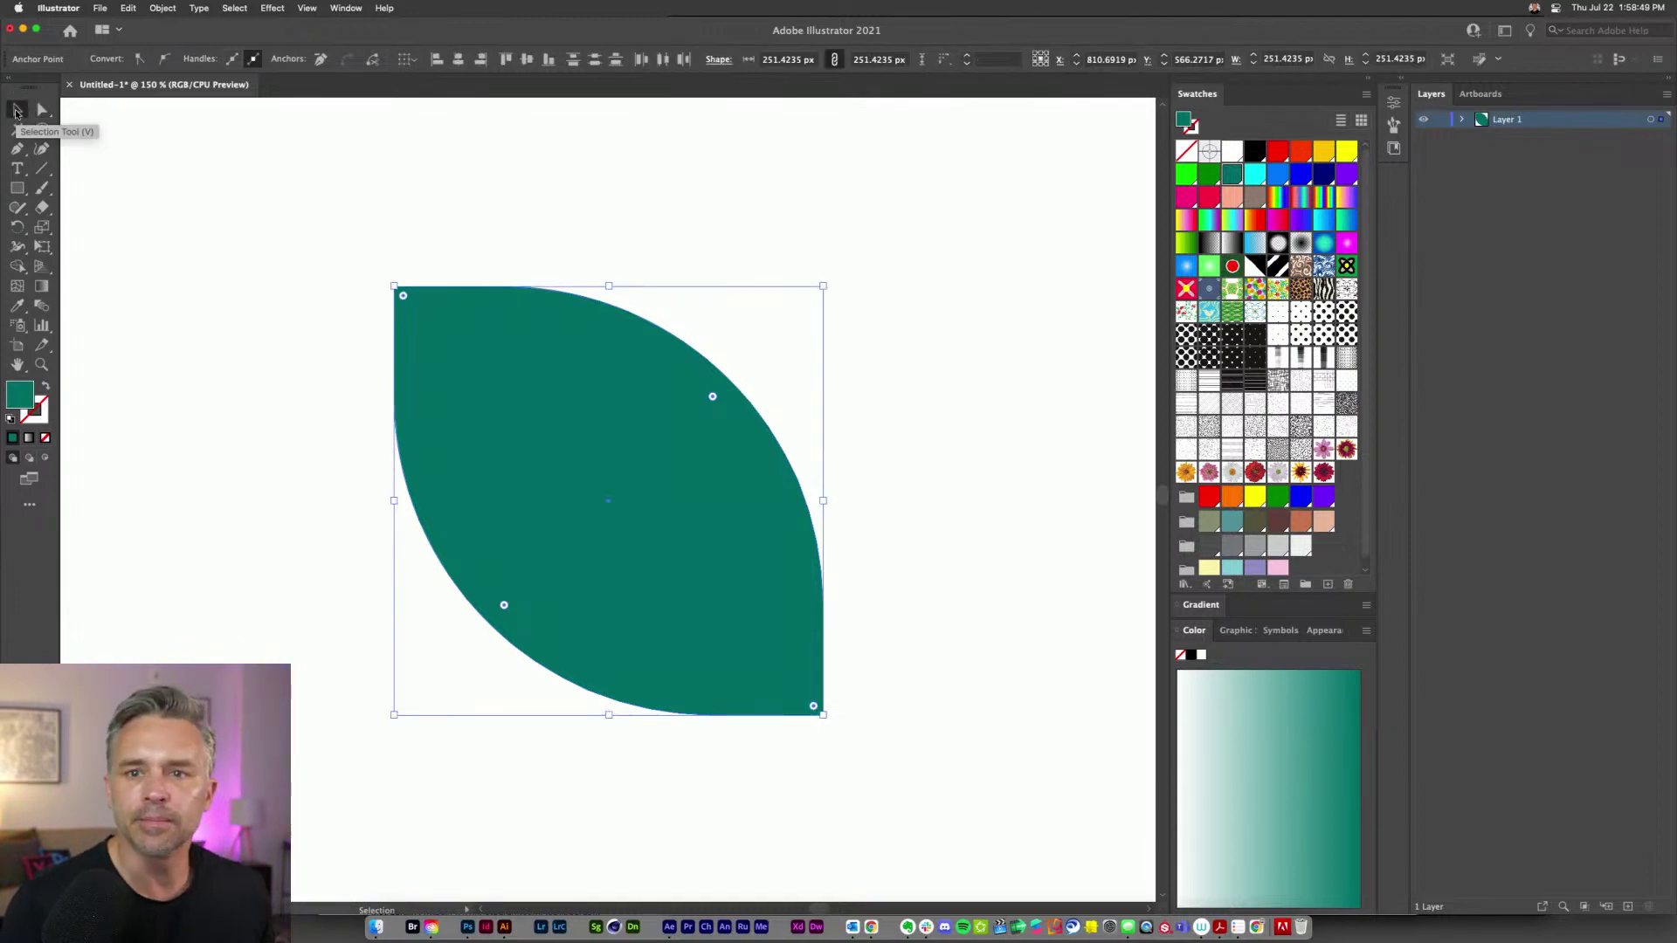
{"action": "key", "text": "super+0"}
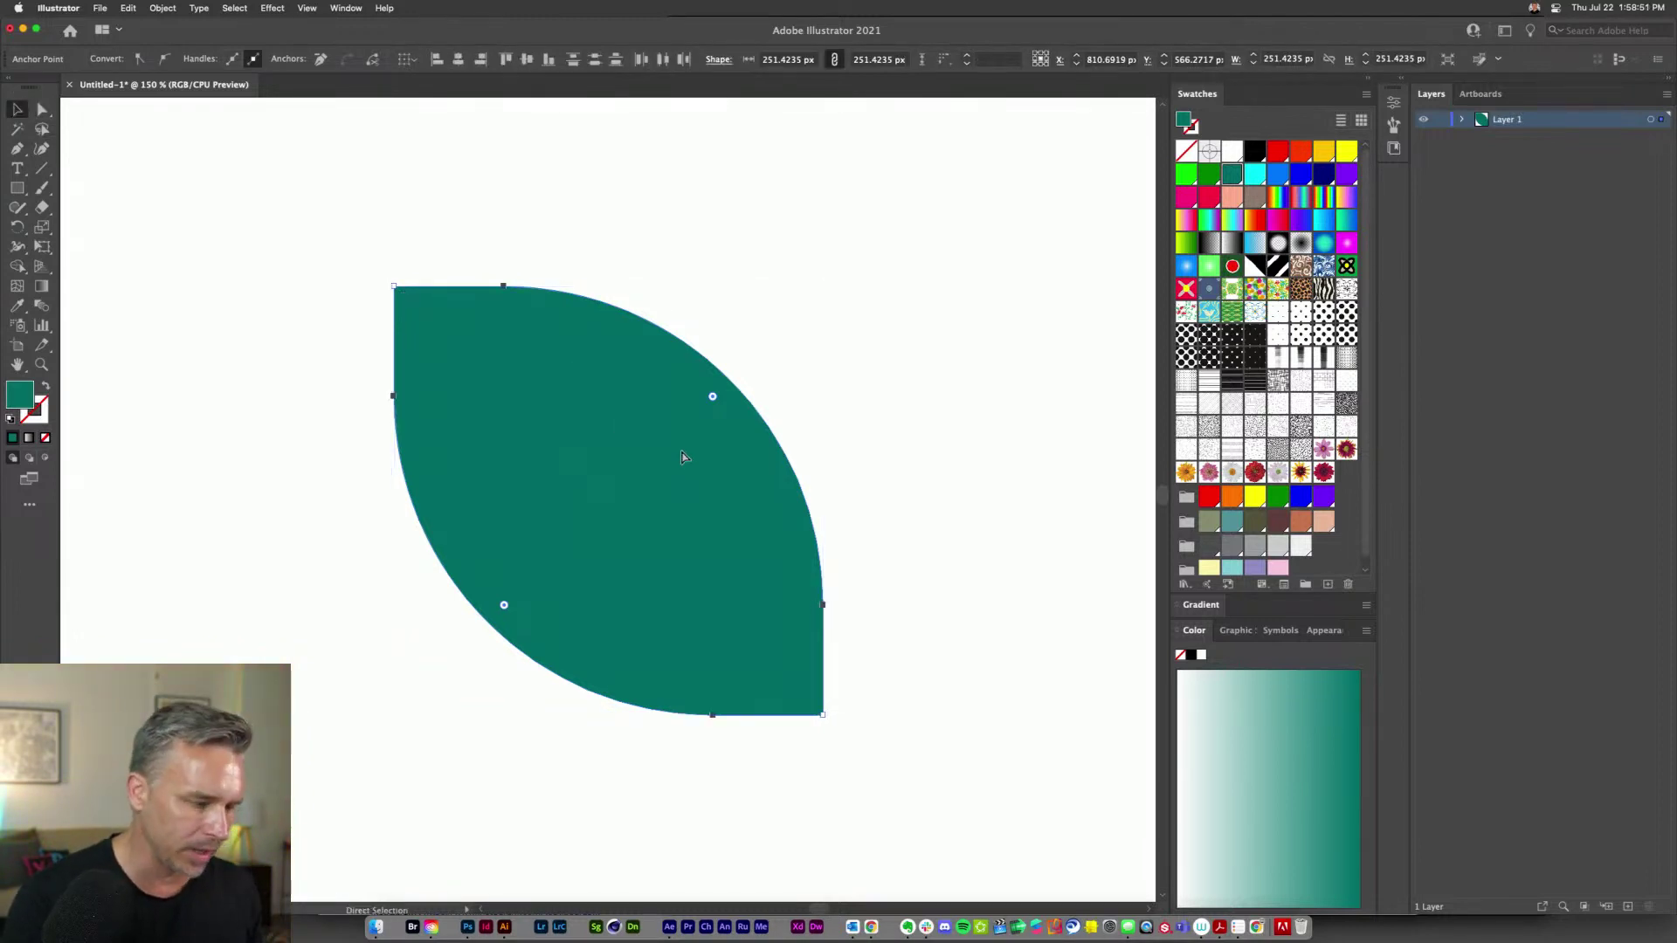
{"action": "left_click_drag", "start_coordinate": [759, 511], "coordinate": [681, 431]}
{"action": "key", "text": "a"}
{"action": "key", "text": "super+equal"}
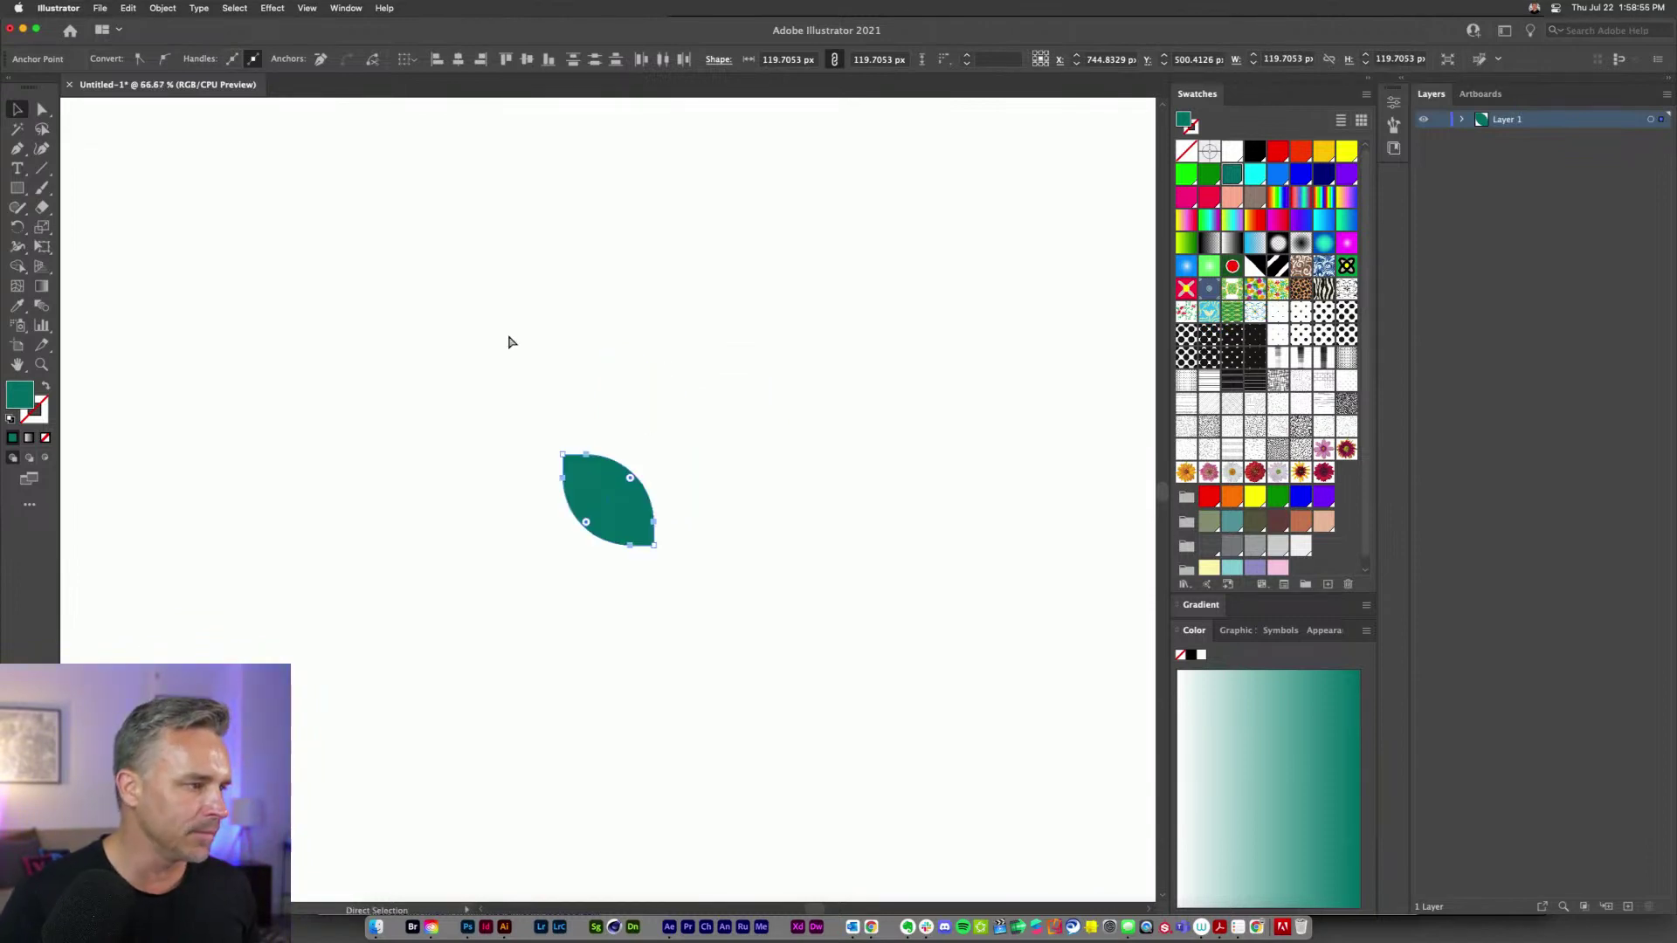
{"action": "key", "text": "super+equal"}
{"action": "key", "text": "super+equal"}
{"action": "key", "text": "v"}
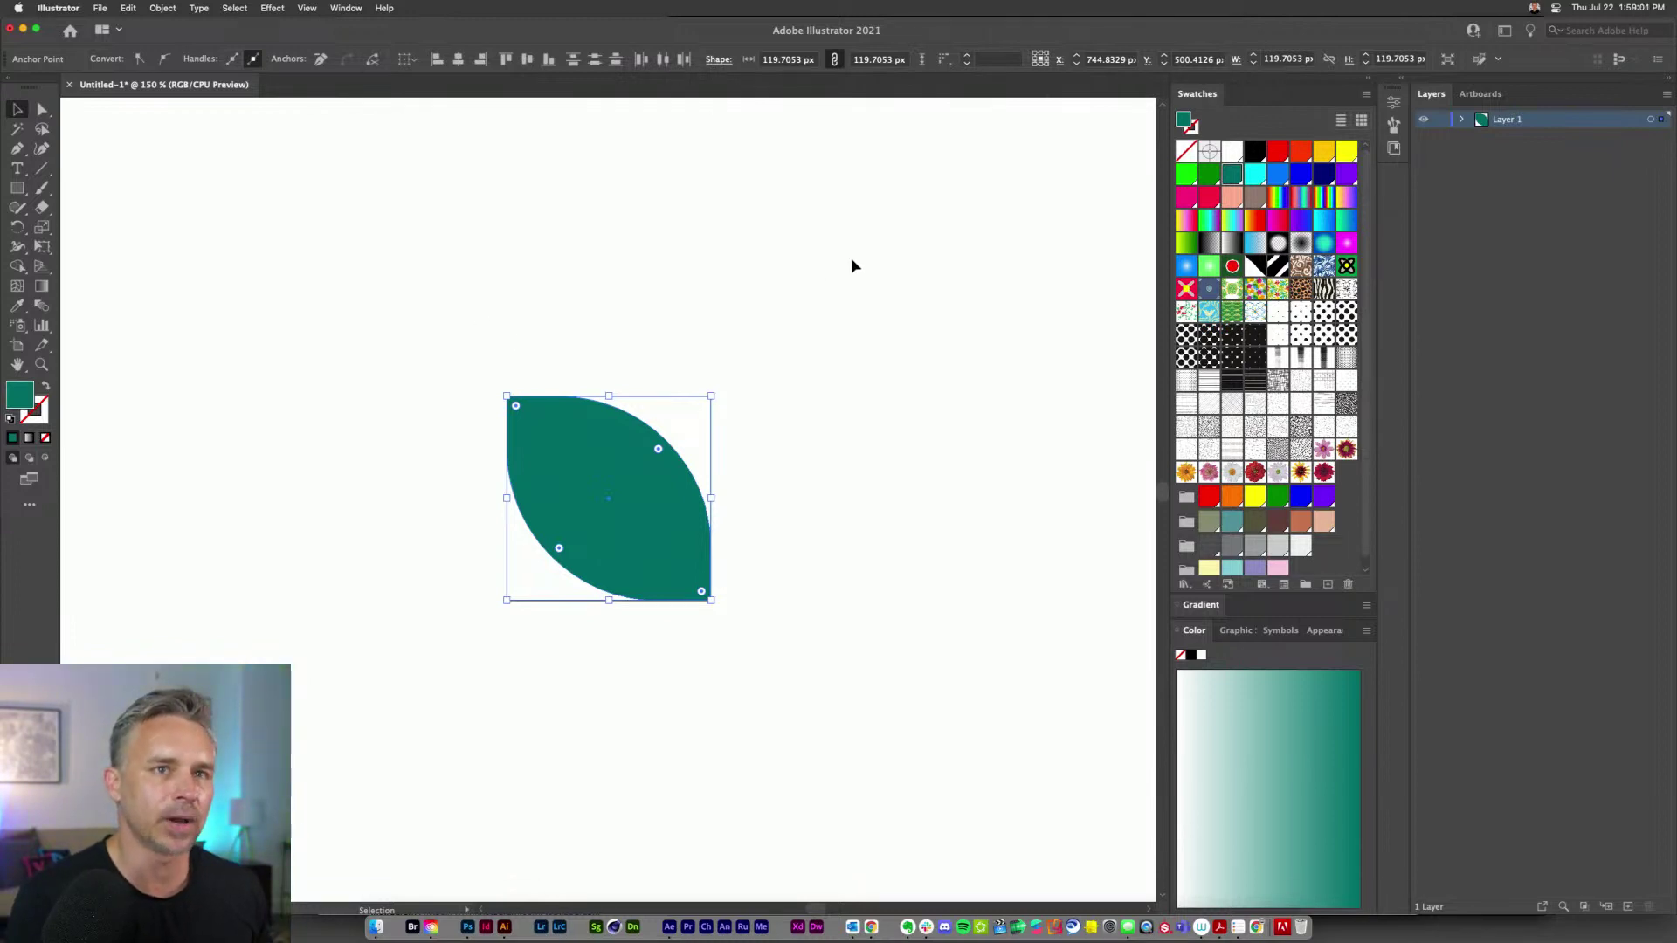
- Move the leaf higher on the artboard and save it as a dynamic symbol named "leaf"
{"action": "left_click_drag", "start_coordinate": [614, 446], "coordinate": [556, 289]}
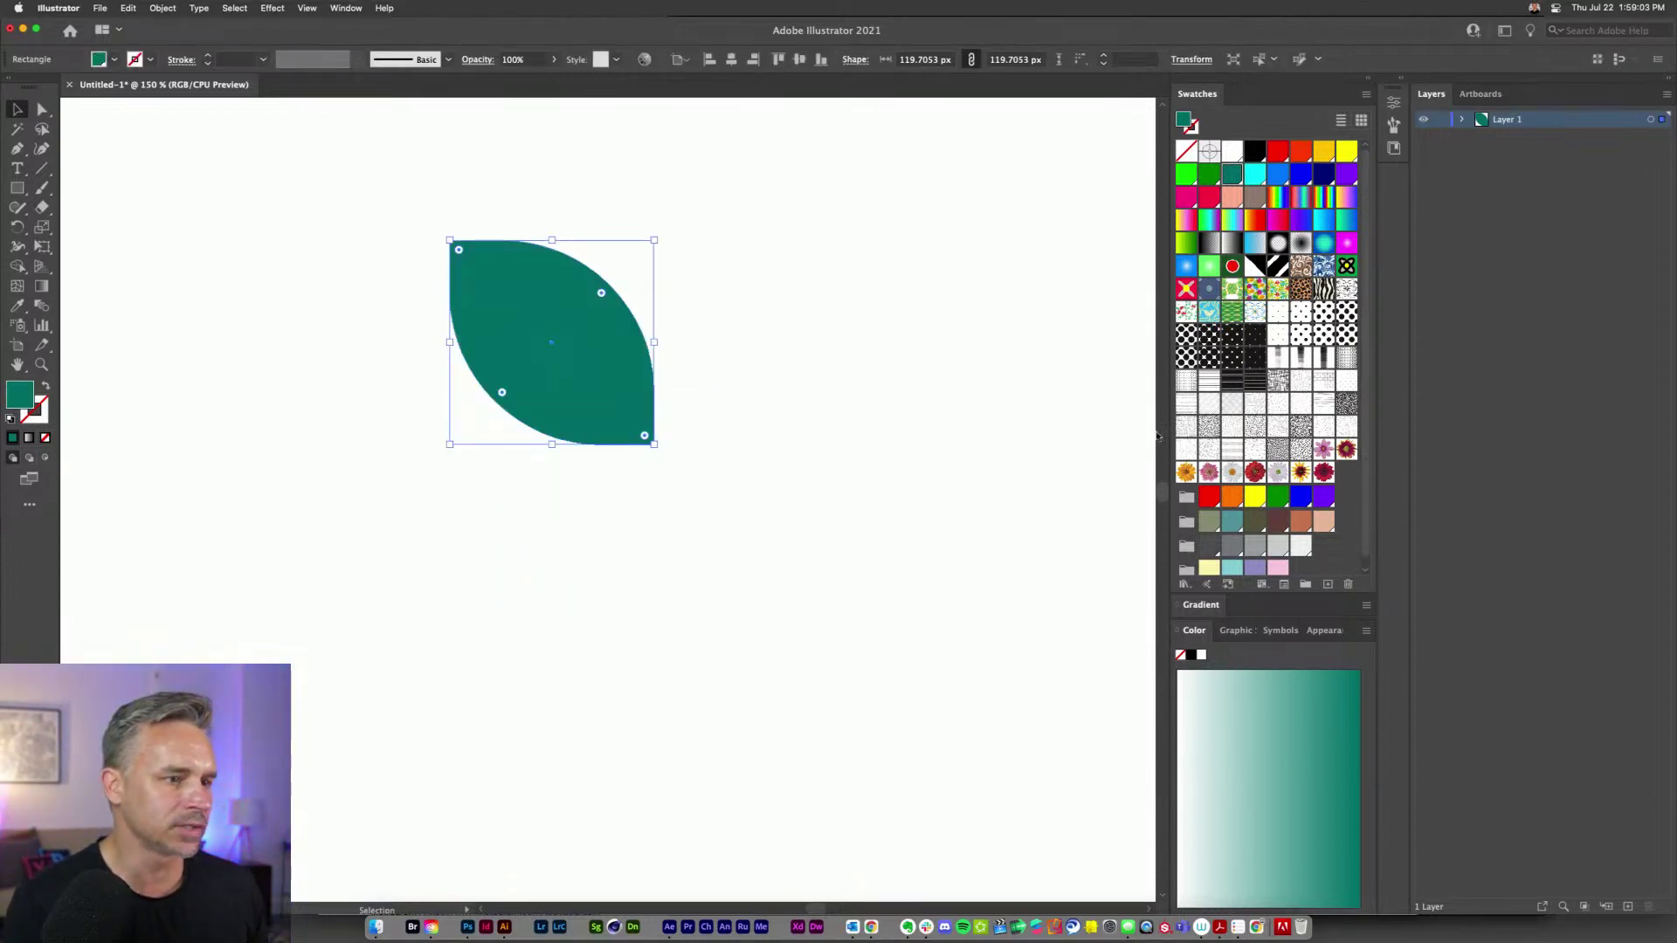
{"action": "left_click", "coordinate": [1281, 630]}
{"action": "left_click_drag", "start_coordinate": [530, 309], "coordinate": [1201, 788]}
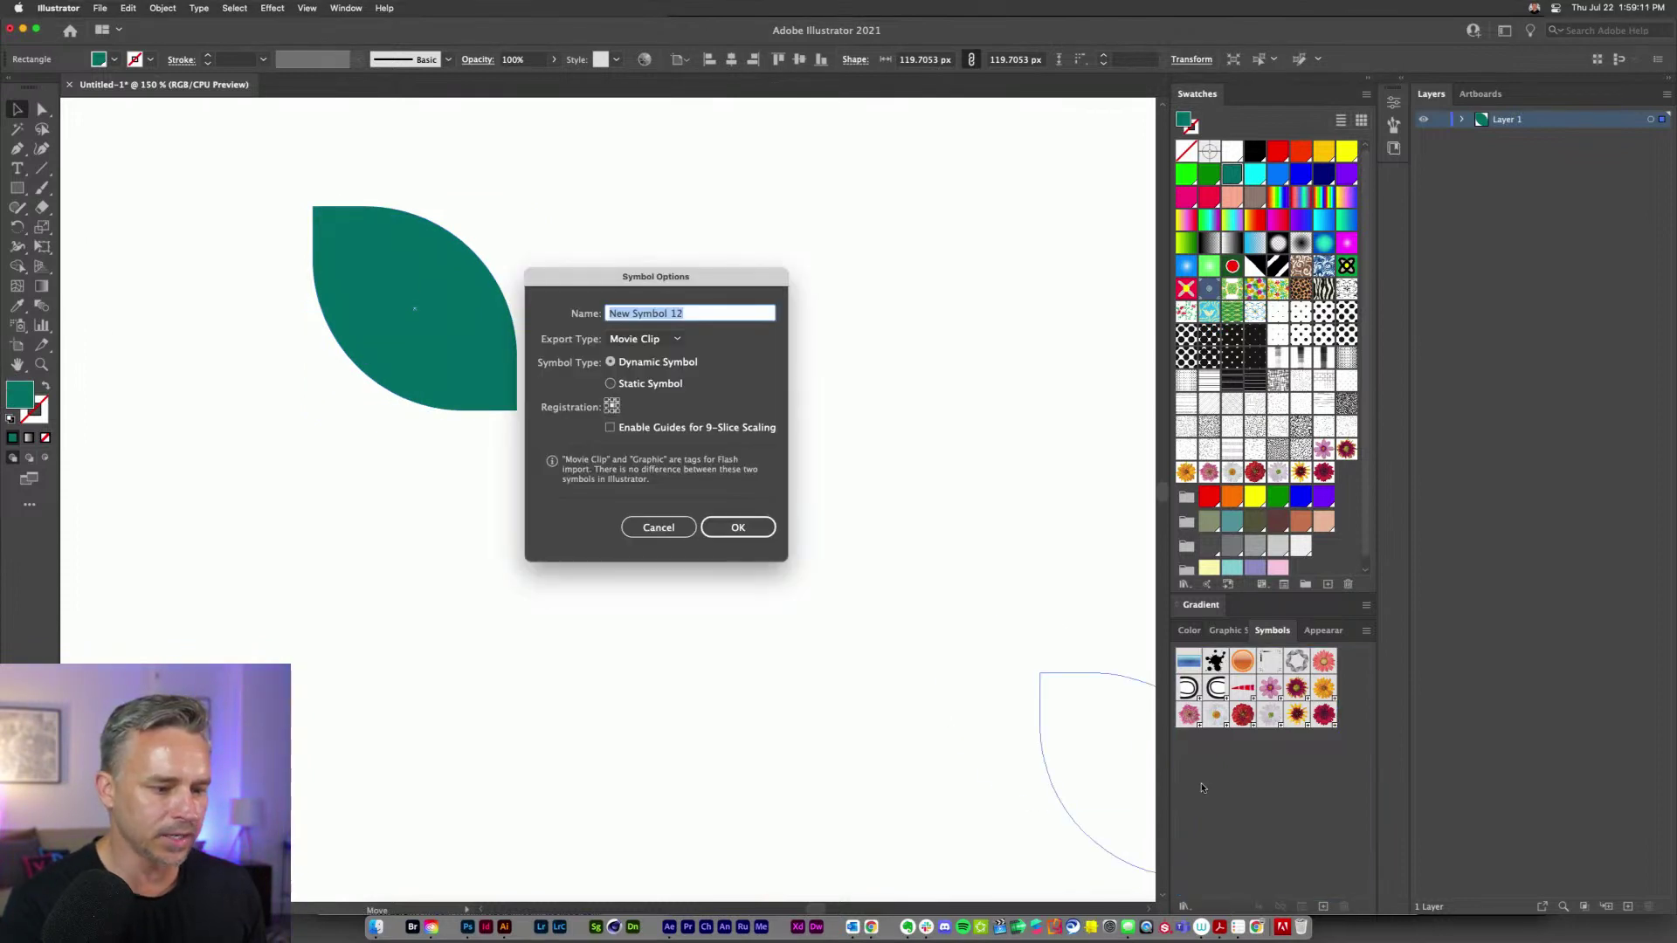
{"action": "key", "text": "BackSpace"}
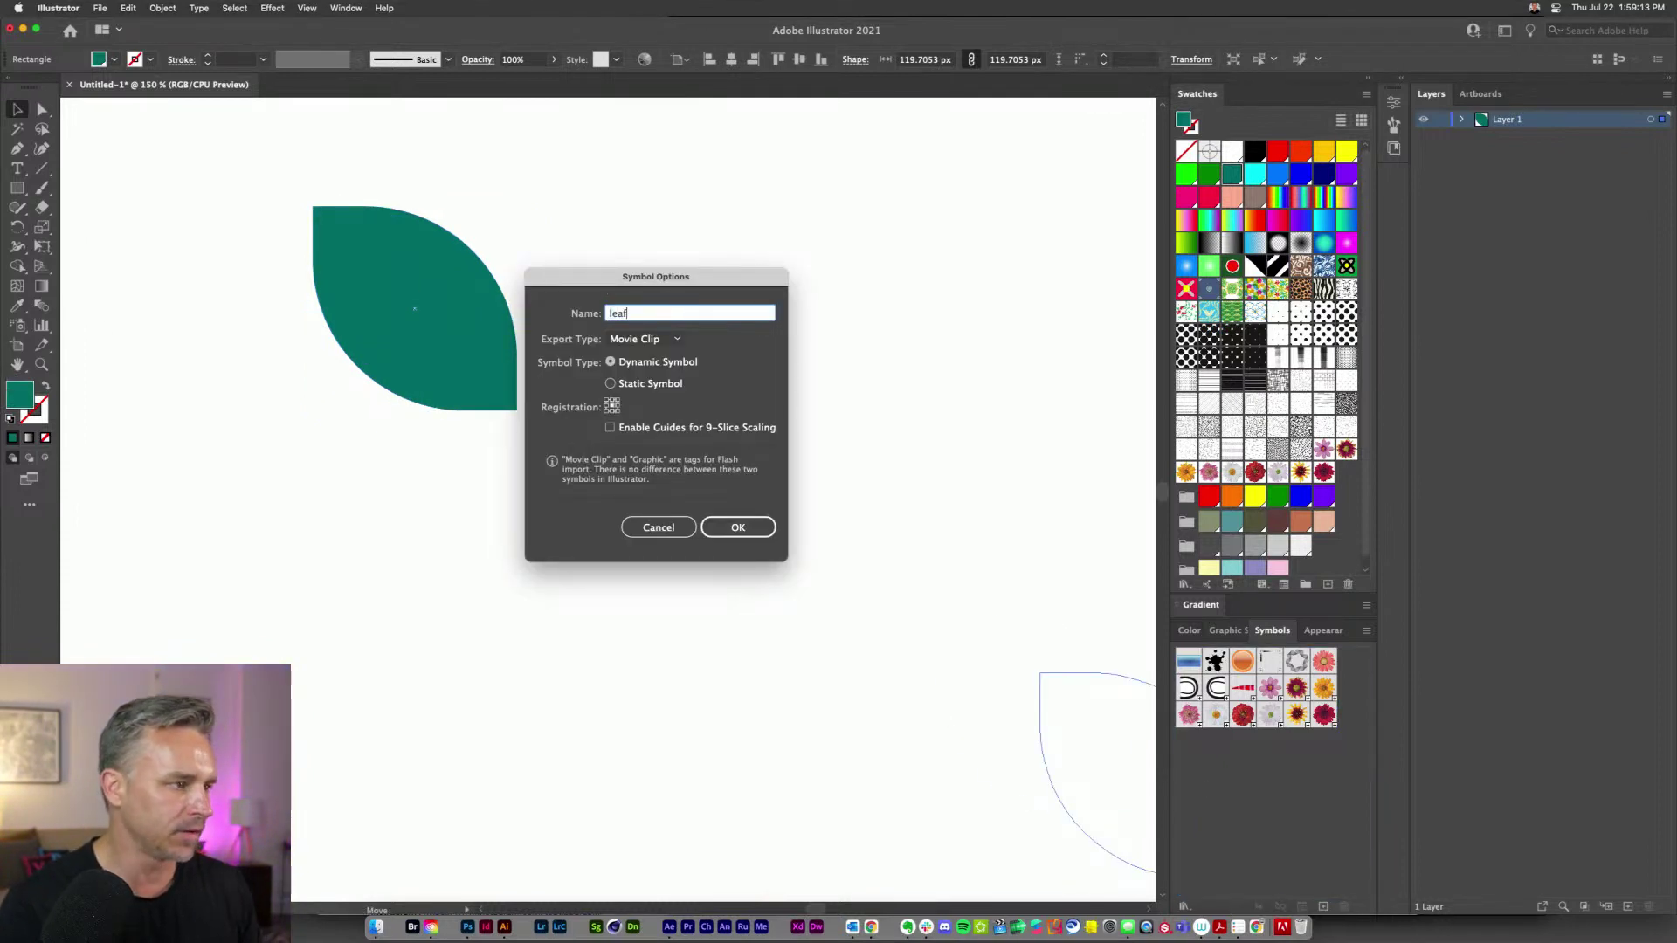
{"action": "key", "text": "Return"}
- Move the leaf instance to the artboard's upper-left corner and deselect it
{"action": "left_click_drag", "start_coordinate": [401, 294], "coordinate": [785, 289]}
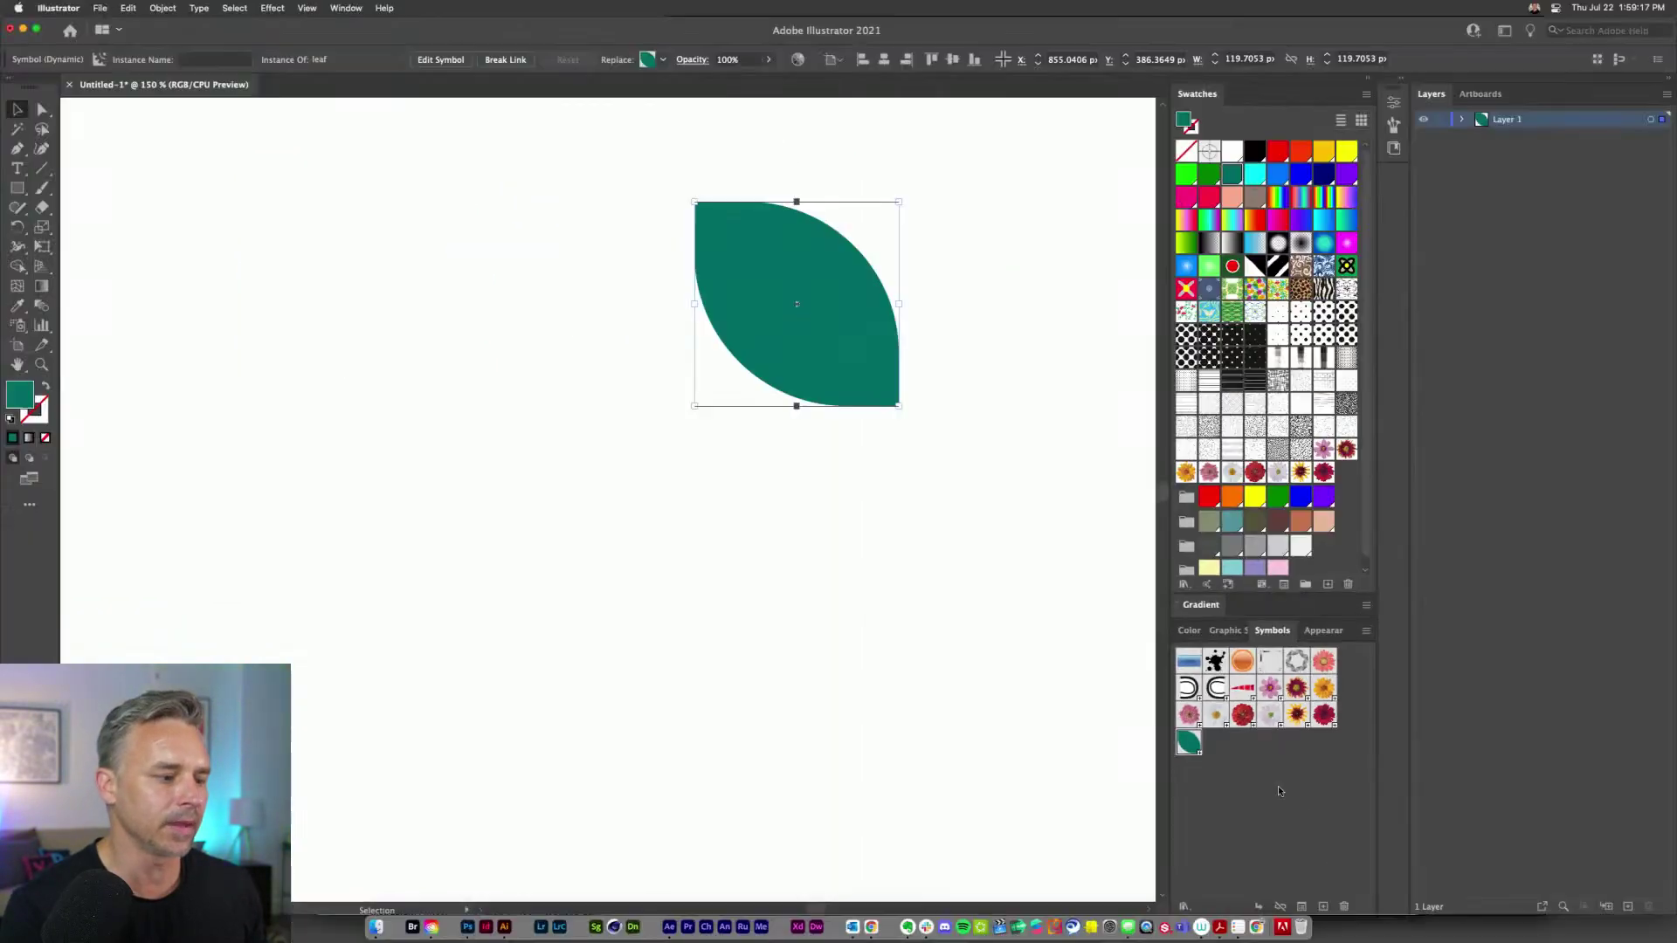
{"action": "scroll", "coordinate": [664, 339], "scroll_direction": "down", "scroll_amount": 5}
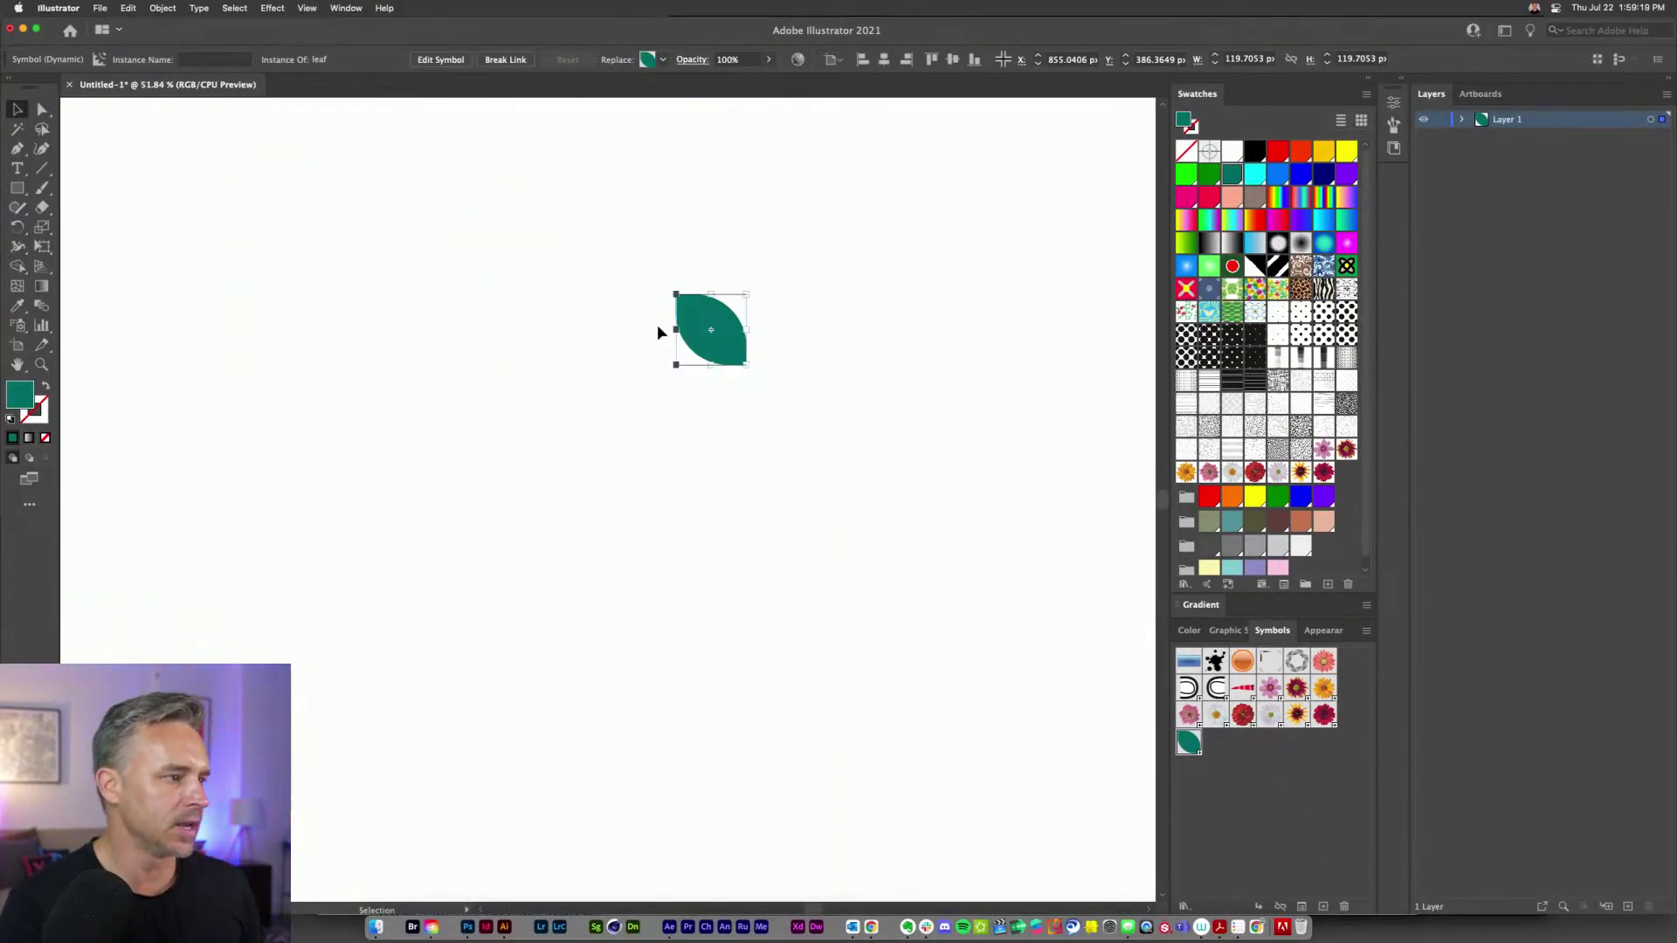
{"action": "left_click_drag", "start_coordinate": [690, 322], "coordinate": [112, 154]}
{"action": "left_click", "coordinate": [233, 289]}
- Spray instances of the leaf symbol along a winding path across the artboard with the Symbol Sprayer, undoing the first arc-shaped attempt
{"action": "left_click", "coordinate": [18, 326]}
{"action": "left_click_drag", "start_coordinate": [18, 327], "coordinate": [79, 322]}
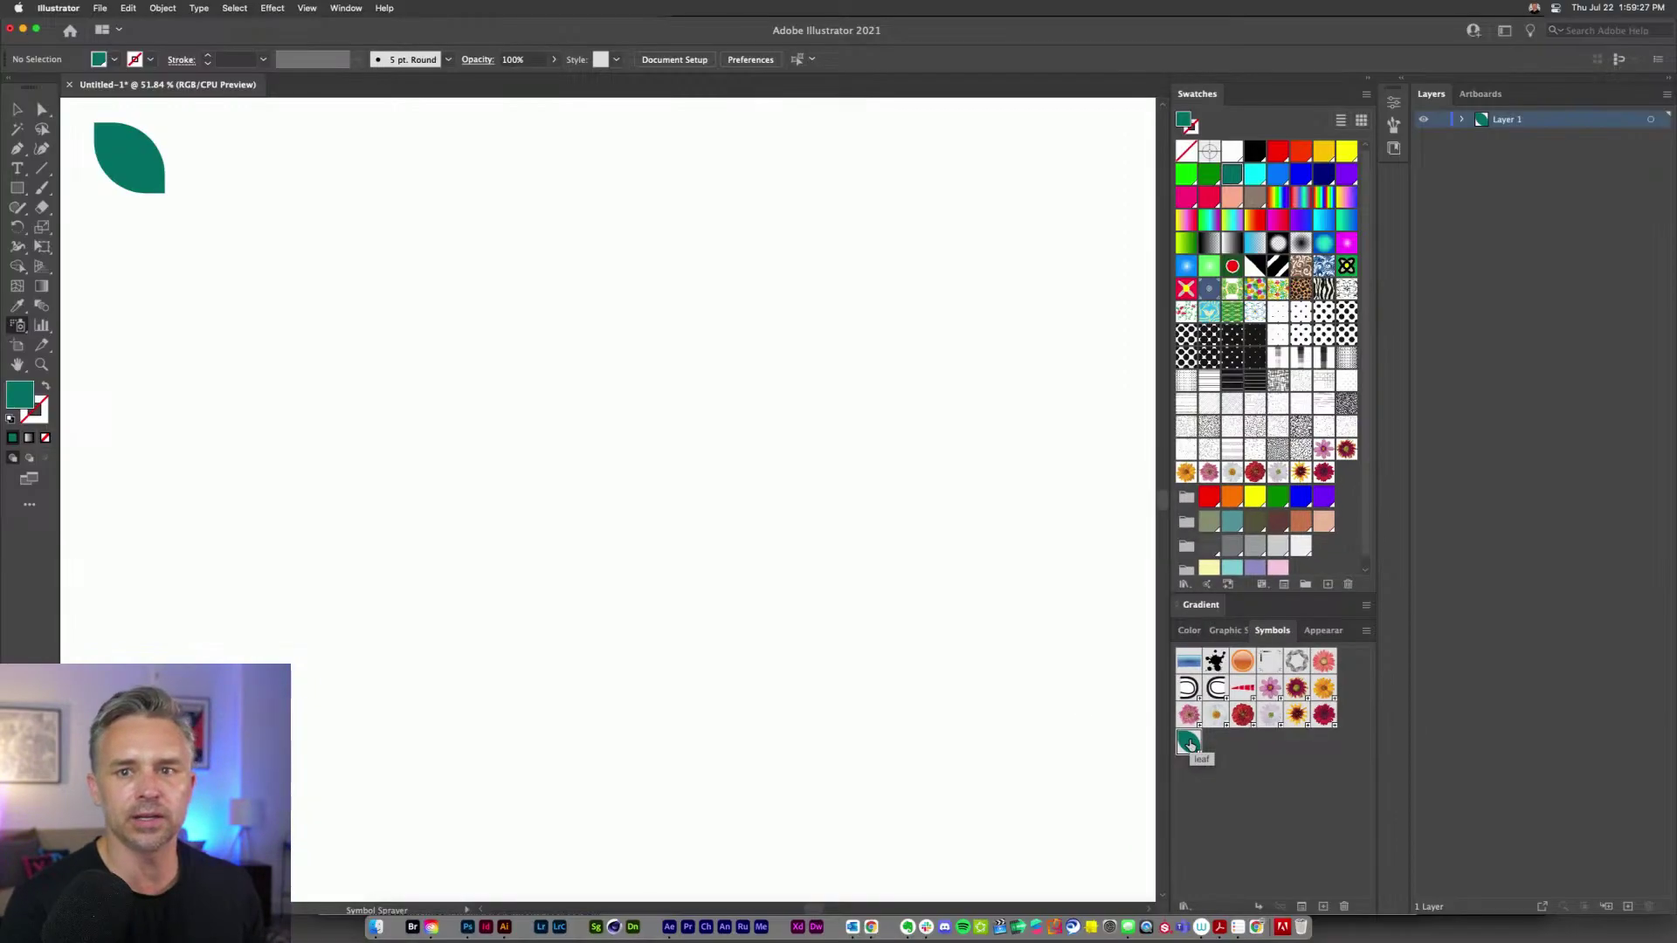
{"action": "left_click", "coordinate": [1190, 744]}
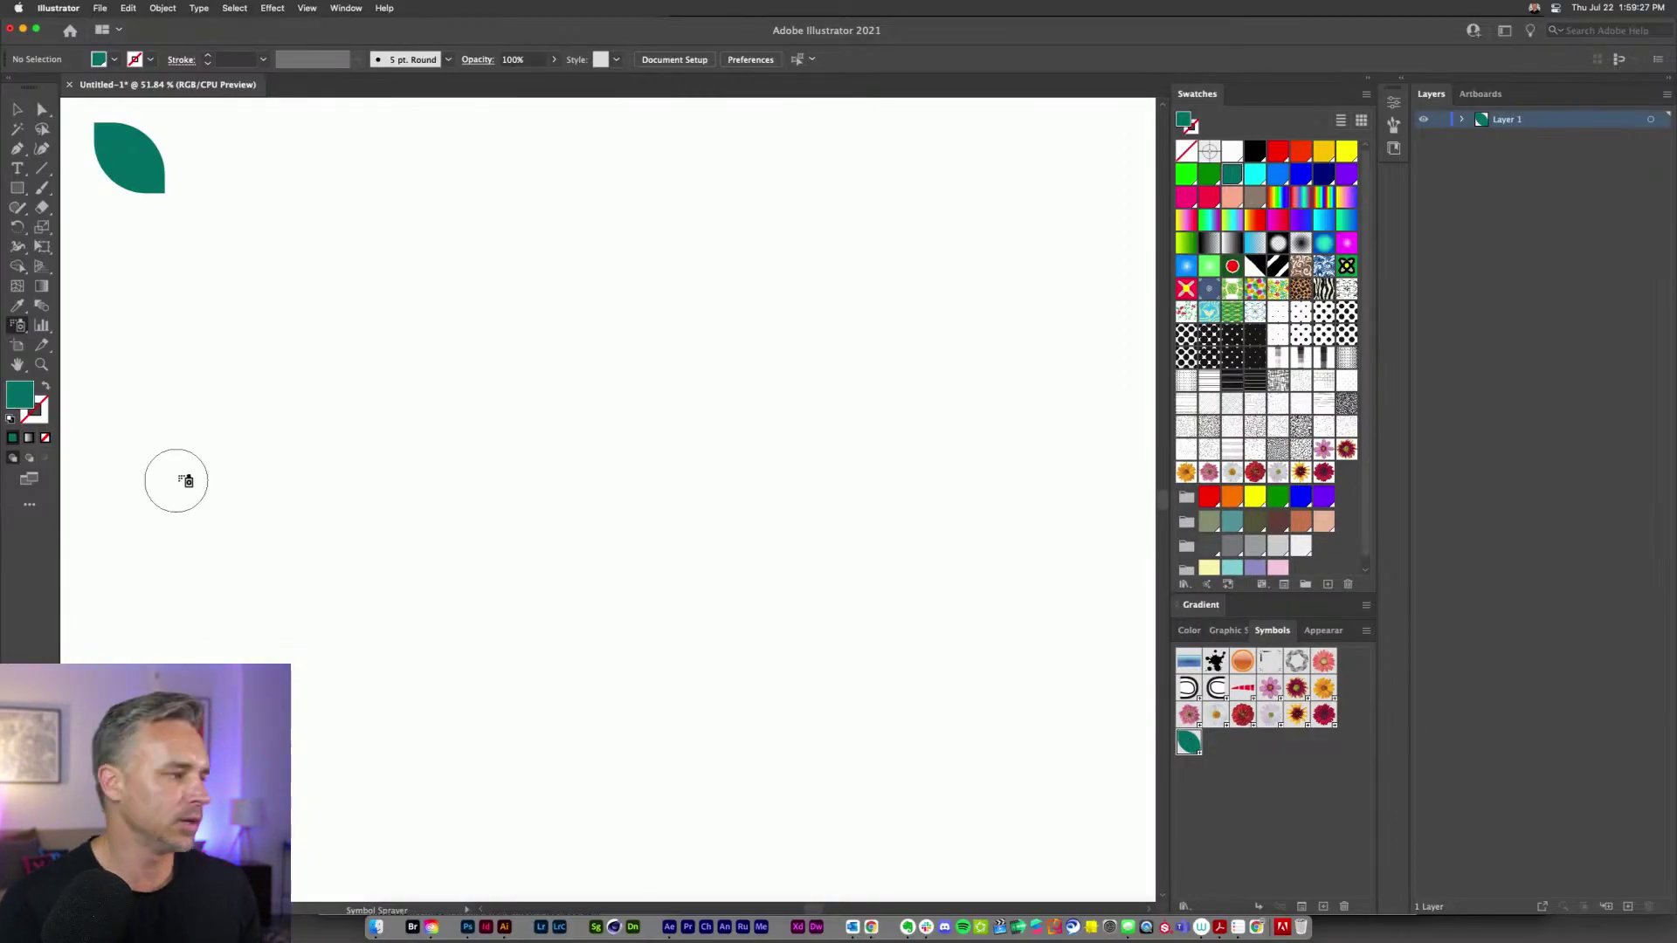
{"action": "mouse_move", "coordinate": [206, 431]}
{"action": "left_mouse_down"}
{"action": "mouse_move", "coordinate": [453, 194]}
{"action": "mouse_move", "coordinate": [839, 518]}
{"action": "left_mouse_up"}
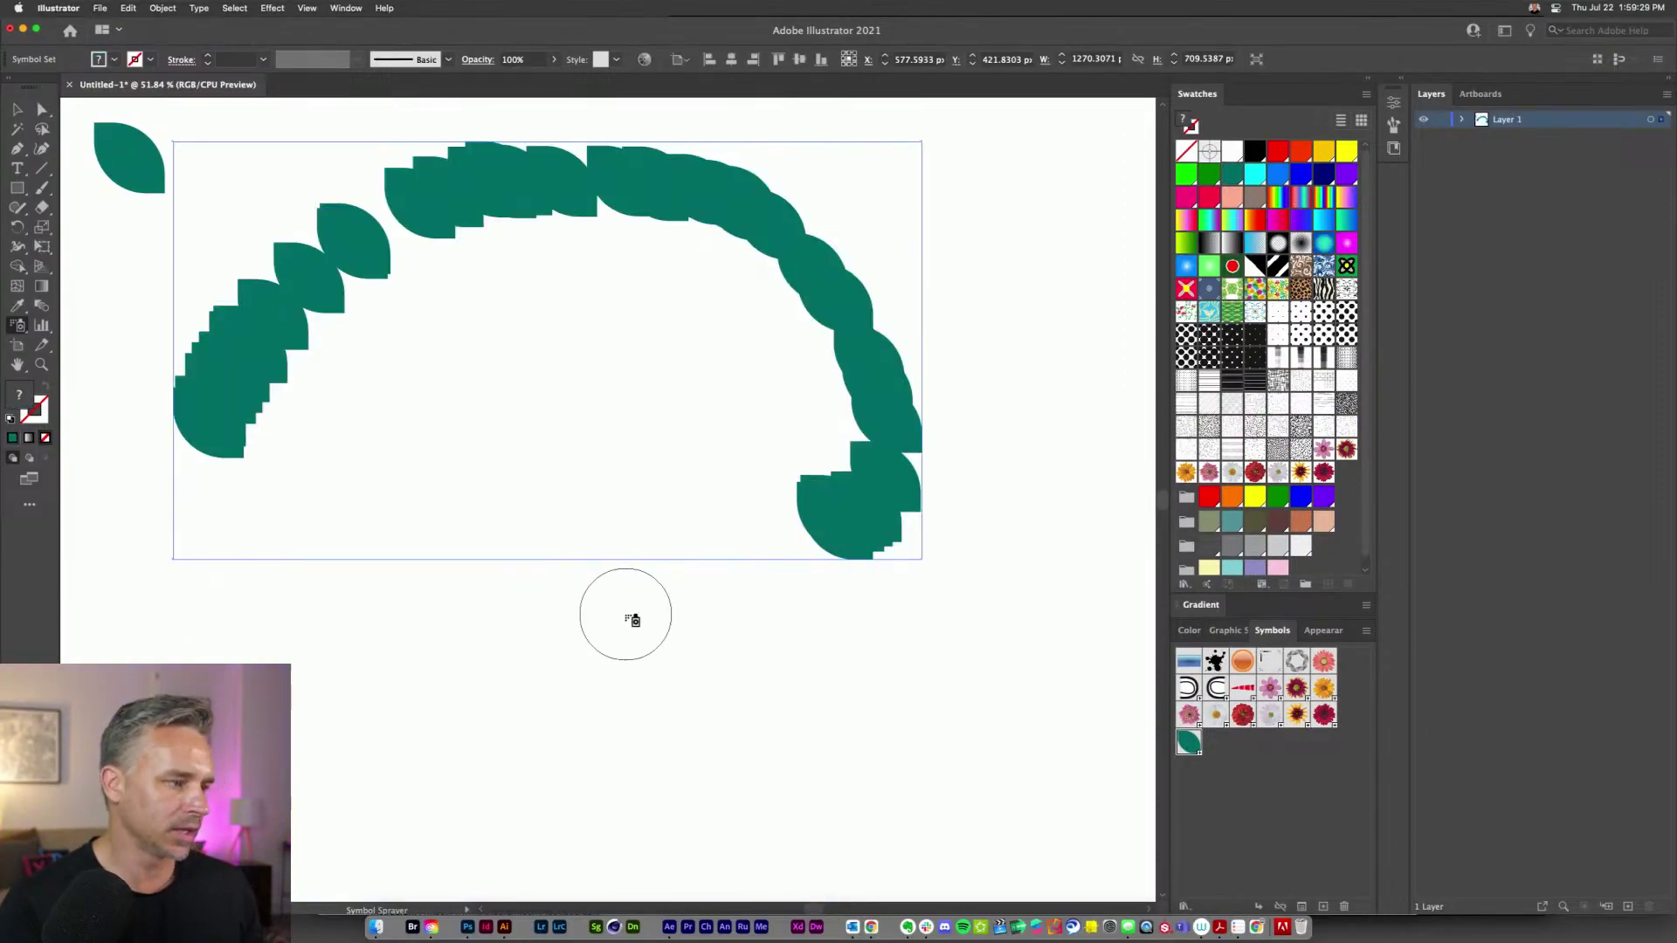
{"action": "key", "text": "super+z"}
{"action": "mouse_move", "coordinate": [189, 371]}
{"action": "left_mouse_down"}
{"action": "mouse_move", "coordinate": [228, 330]}
{"action": "mouse_move", "coordinate": [639, 290]}
{"action": "mouse_move", "coordinate": [402, 435]}
{"action": "mouse_move", "coordinate": [831, 427]}
{"action": "mouse_move", "coordinate": [547, 599]}
{"action": "mouse_move", "coordinate": [542, 750]}
{"action": "mouse_move", "coordinate": [880, 748]}
{"action": "left_mouse_up"}
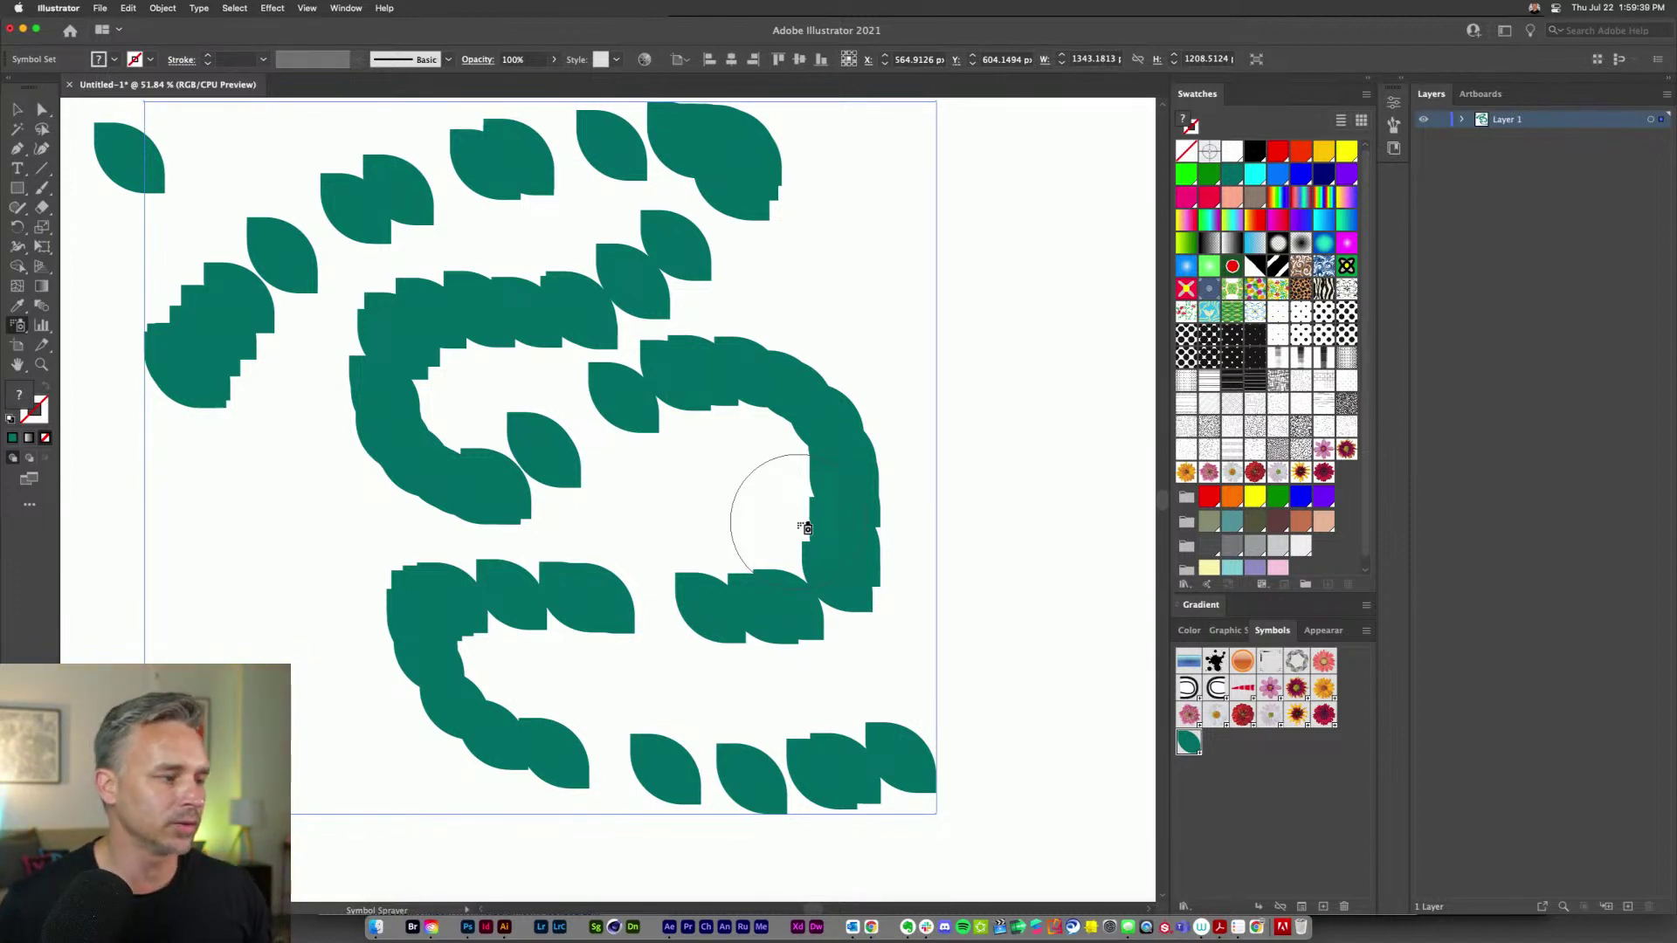
- Push the sprayed leaves apart in the middle of the symbol set with the Symbol Shifter
{"action": "left_click", "coordinate": [18, 326]}
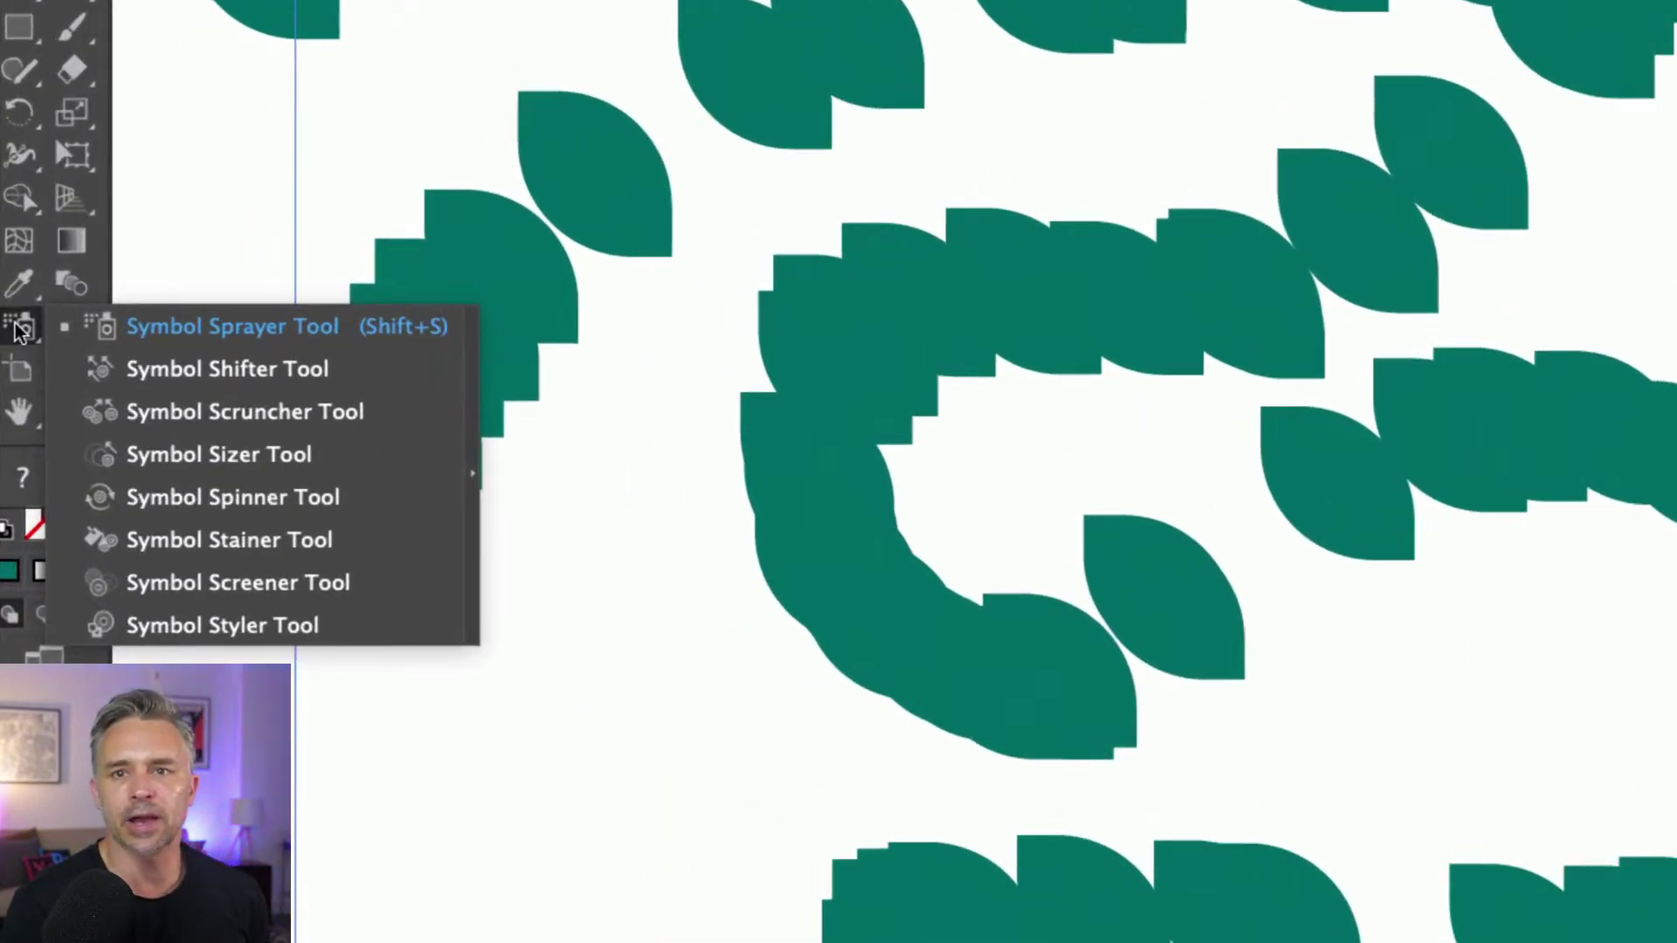
{"action": "left_click", "coordinate": [168, 368]}
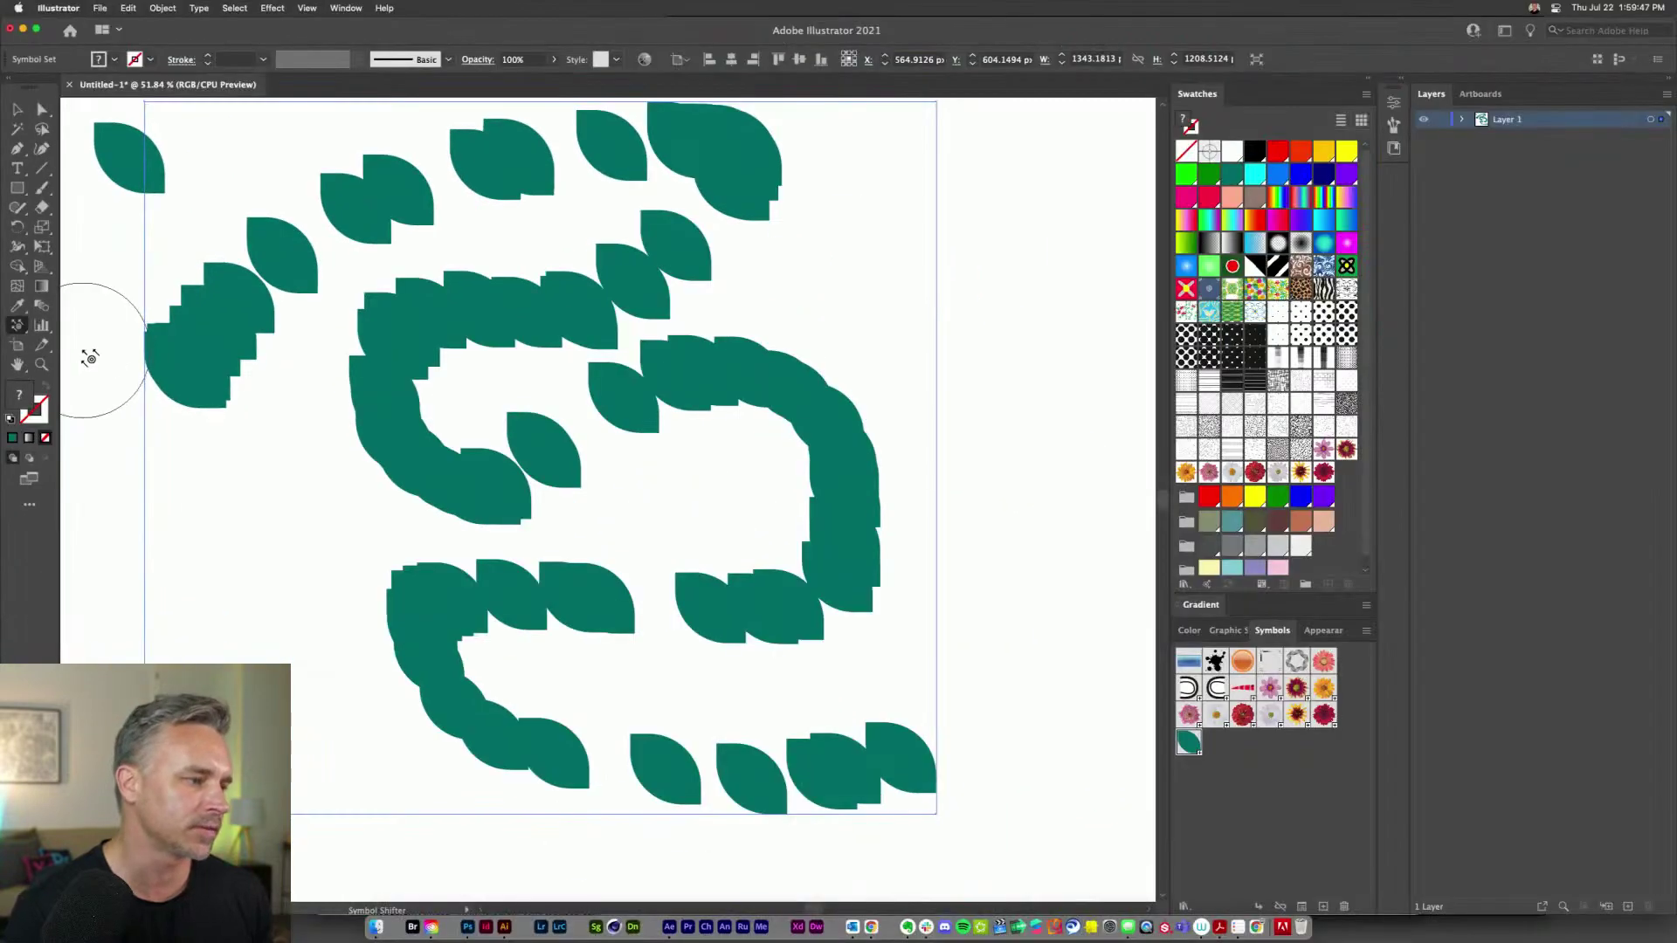
{"action": "left_click_drag", "start_coordinate": [1407, 544], "coordinate": [1676, 490]}
{"action": "mouse_move", "coordinate": [780, 399]}
{"action": "left_mouse_down"}
{"action": "mouse_move", "coordinate": [822, 332]}
{"action": "mouse_move", "coordinate": [882, 407]}
{"action": "mouse_move", "coordinate": [557, 640]}
{"action": "mouse_move", "coordinate": [460, 478]}
{"action": "mouse_move", "coordinate": [217, 568]}
{"action": "mouse_move", "coordinate": [386, 375]}
{"action": "left_mouse_up"}
{"action": "scroll", "coordinate": [861, 468], "scroll_direction": "right", "scroll_amount": 2}
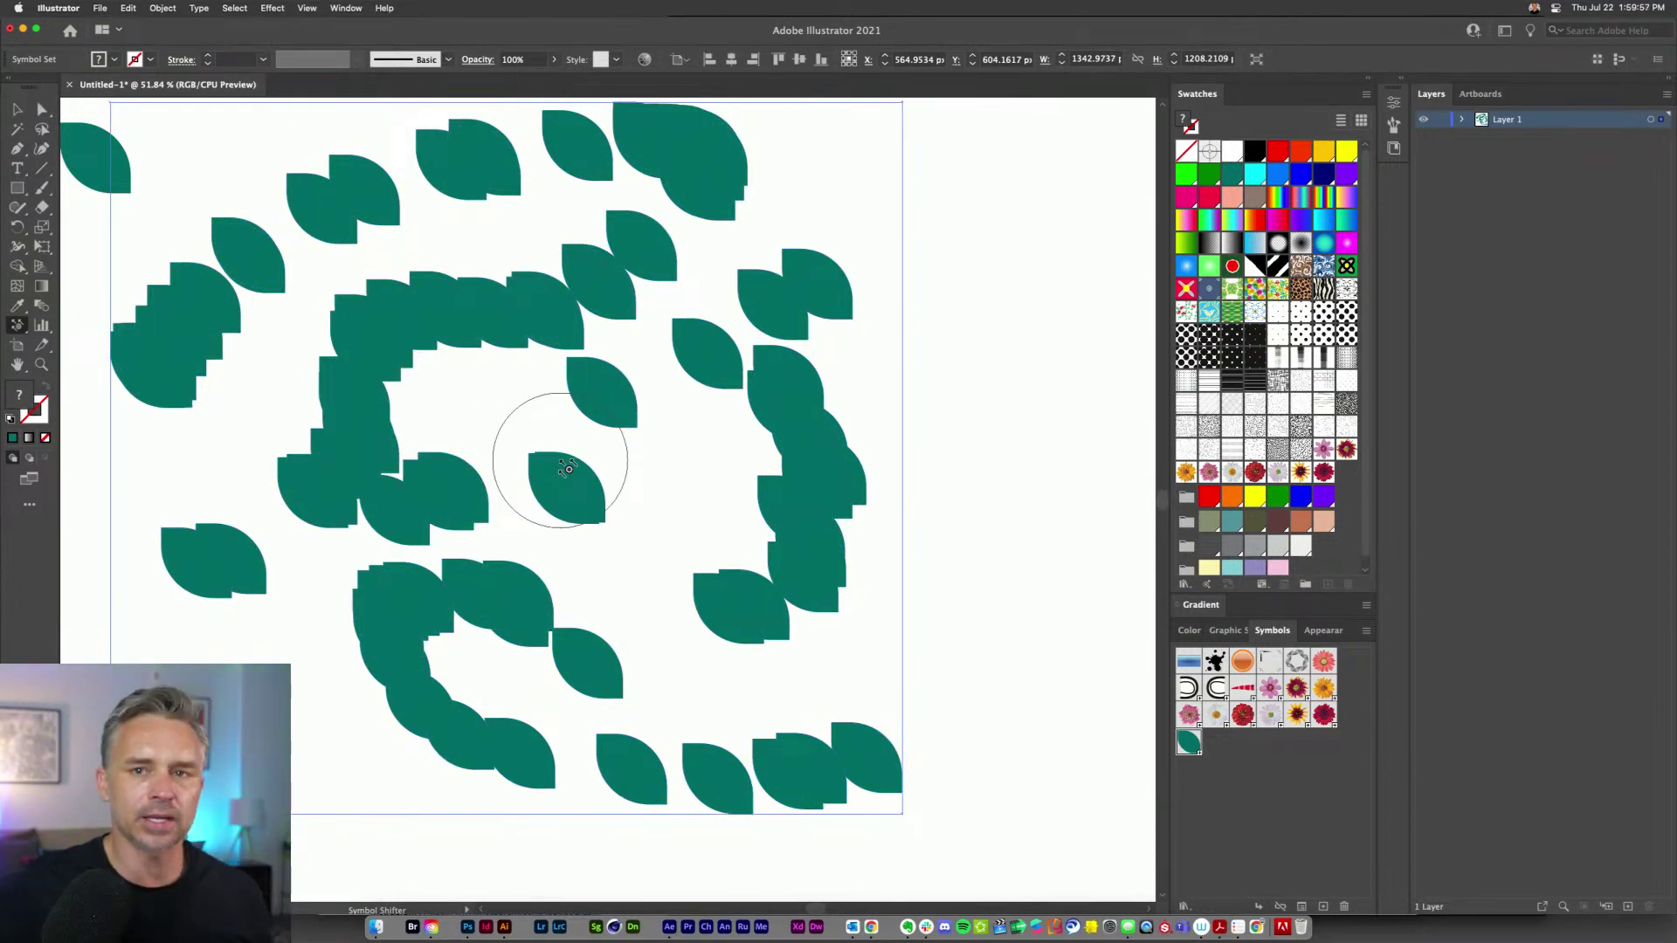
{"action": "mouse_move", "coordinate": [786, 404]}
{"action": "left_mouse_down"}
{"action": "mouse_move", "coordinate": [1008, 299]}
{"action": "mouse_move", "coordinate": [992, 345]}
{"action": "mouse_move", "coordinate": [769, 493]}
{"action": "mouse_move", "coordinate": [795, 519]}
{"action": "mouse_move", "coordinate": [586, 537]}
{"action": "mouse_move", "coordinate": [606, 546]}
{"action": "mouse_move", "coordinate": [746, 477]}
{"action": "mouse_move", "coordinate": [801, 496]}
{"action": "mouse_move", "coordinate": [629, 497]}
{"action": "left_mouse_up"}
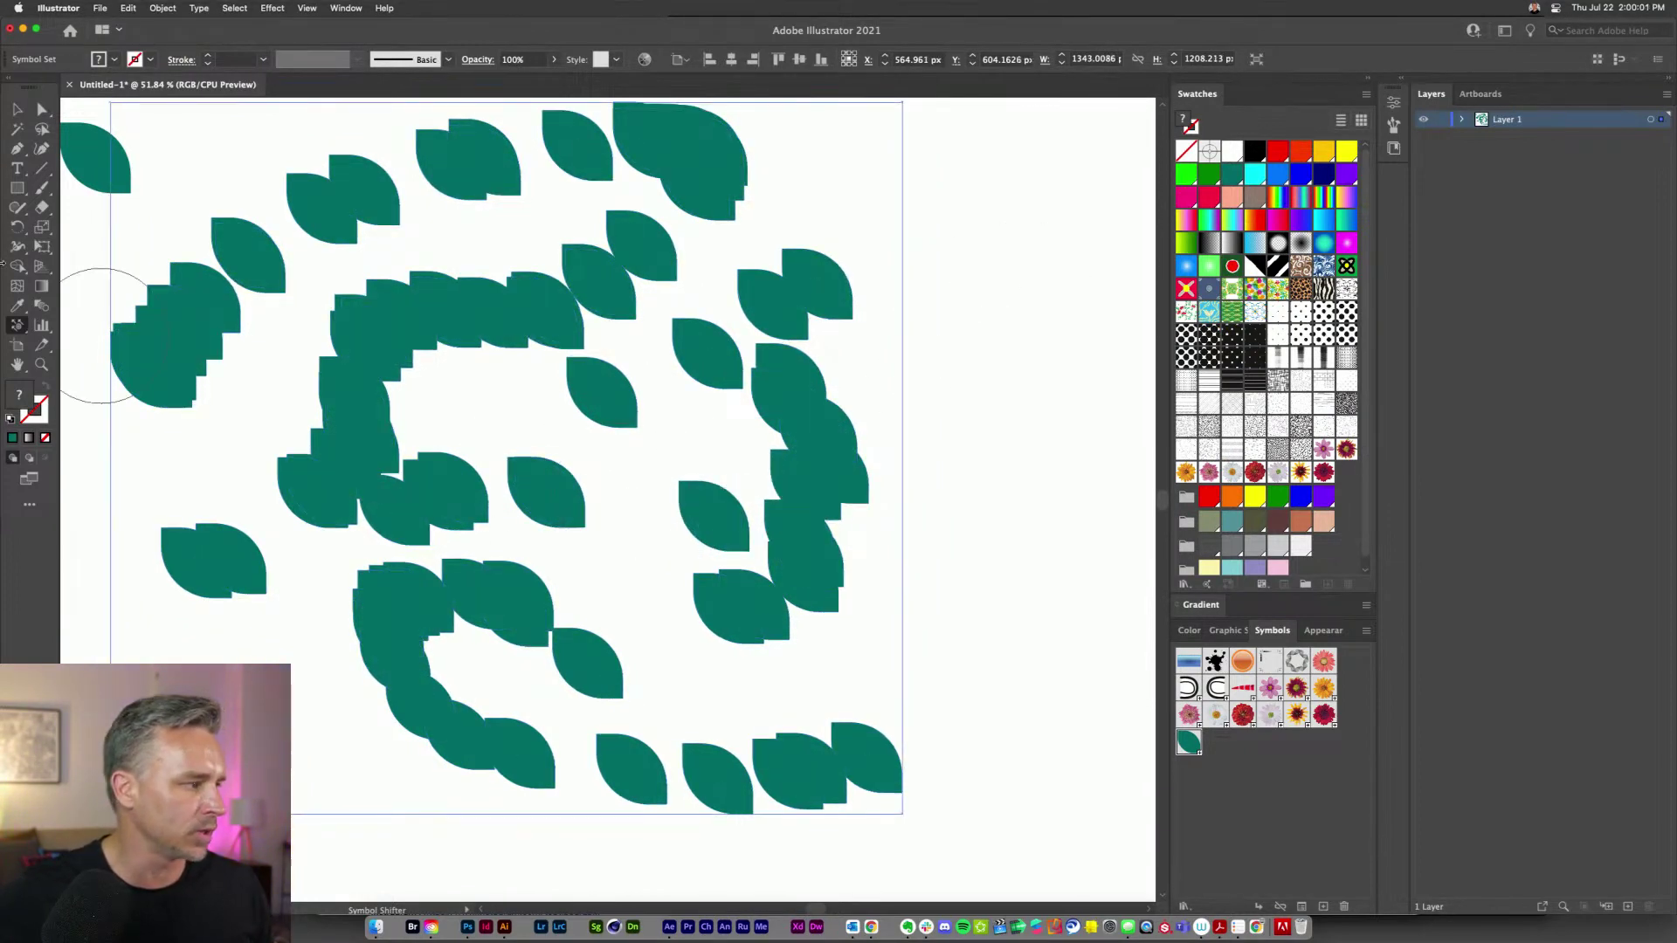
- Set the symbolism tools' intensity to 50 and shift more leaves around the middle of the symbol set
{"action": "double_click", "coordinate": [17, 325]}
{"action": "left_click_drag", "start_coordinate": [570, 228], "coordinate": [583, 231]}
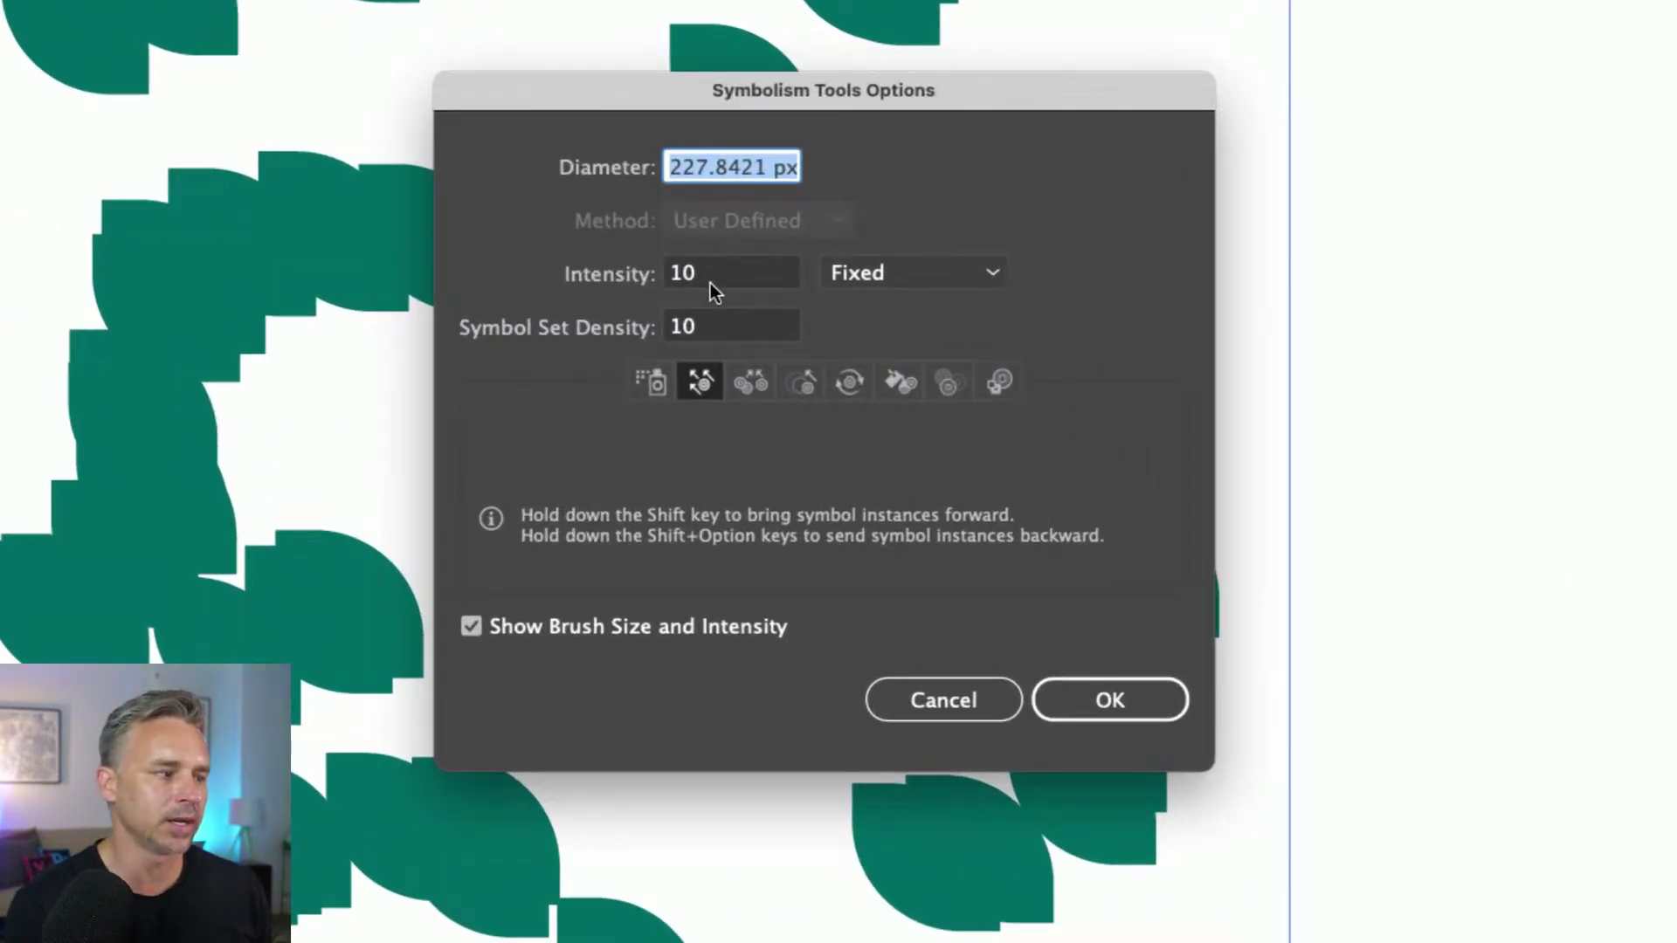
{"action": "left_click_drag", "start_coordinate": [710, 281], "coordinate": [572, 270]}
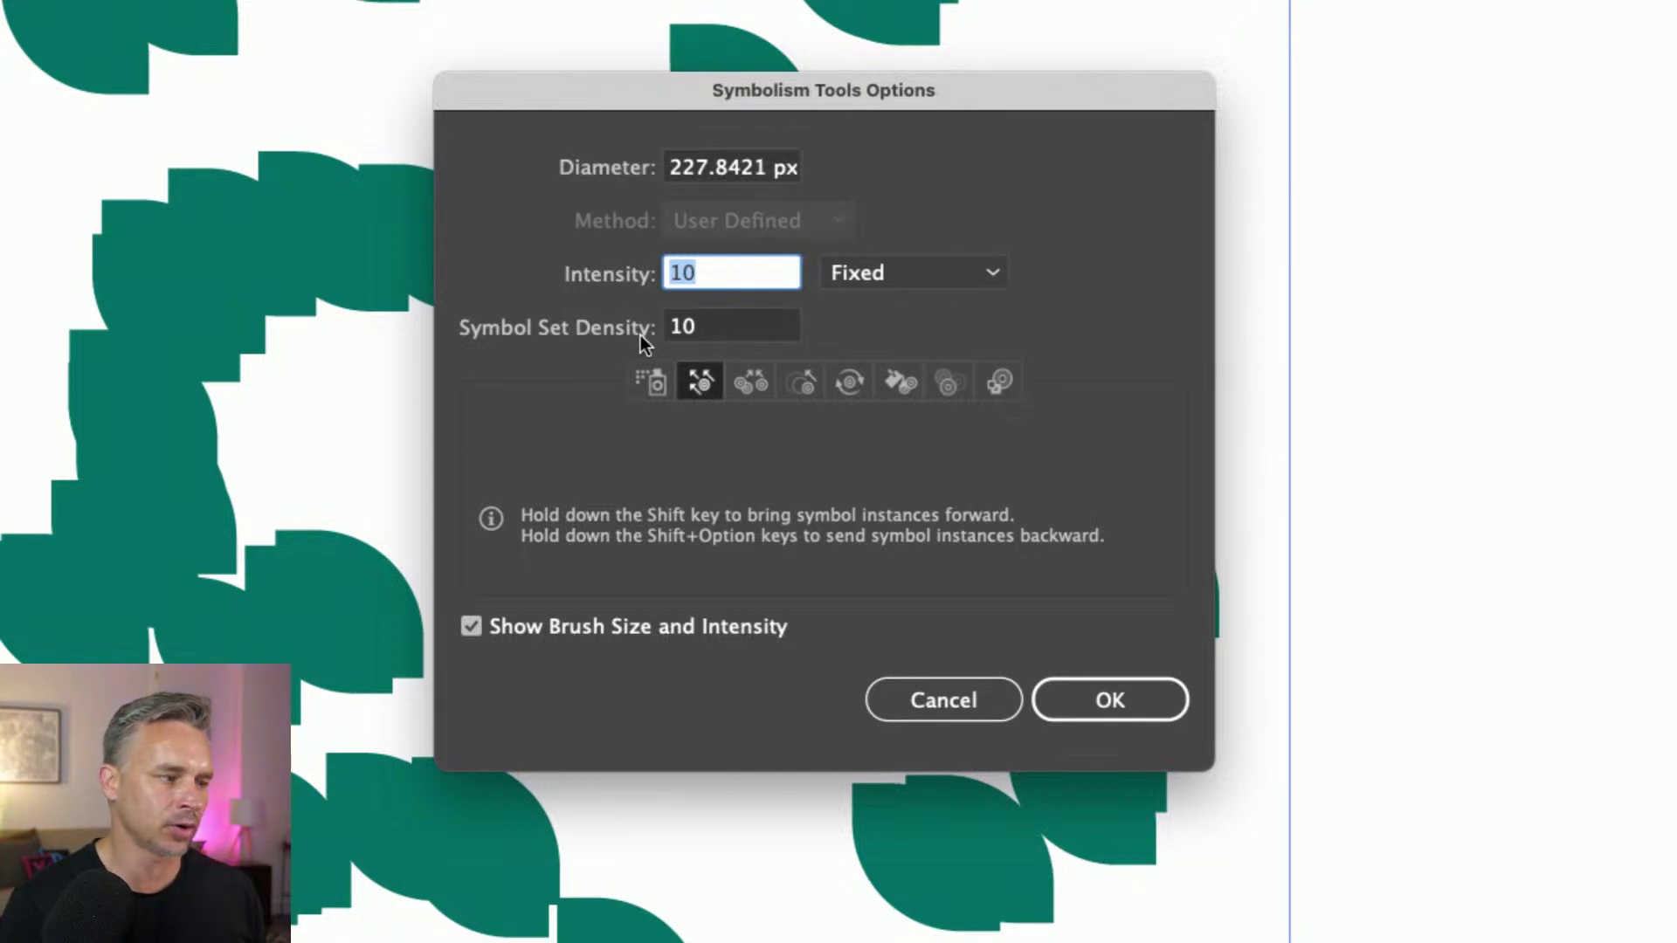
{"action": "type", "text": "50"}
{"action": "key", "text": "Return"}
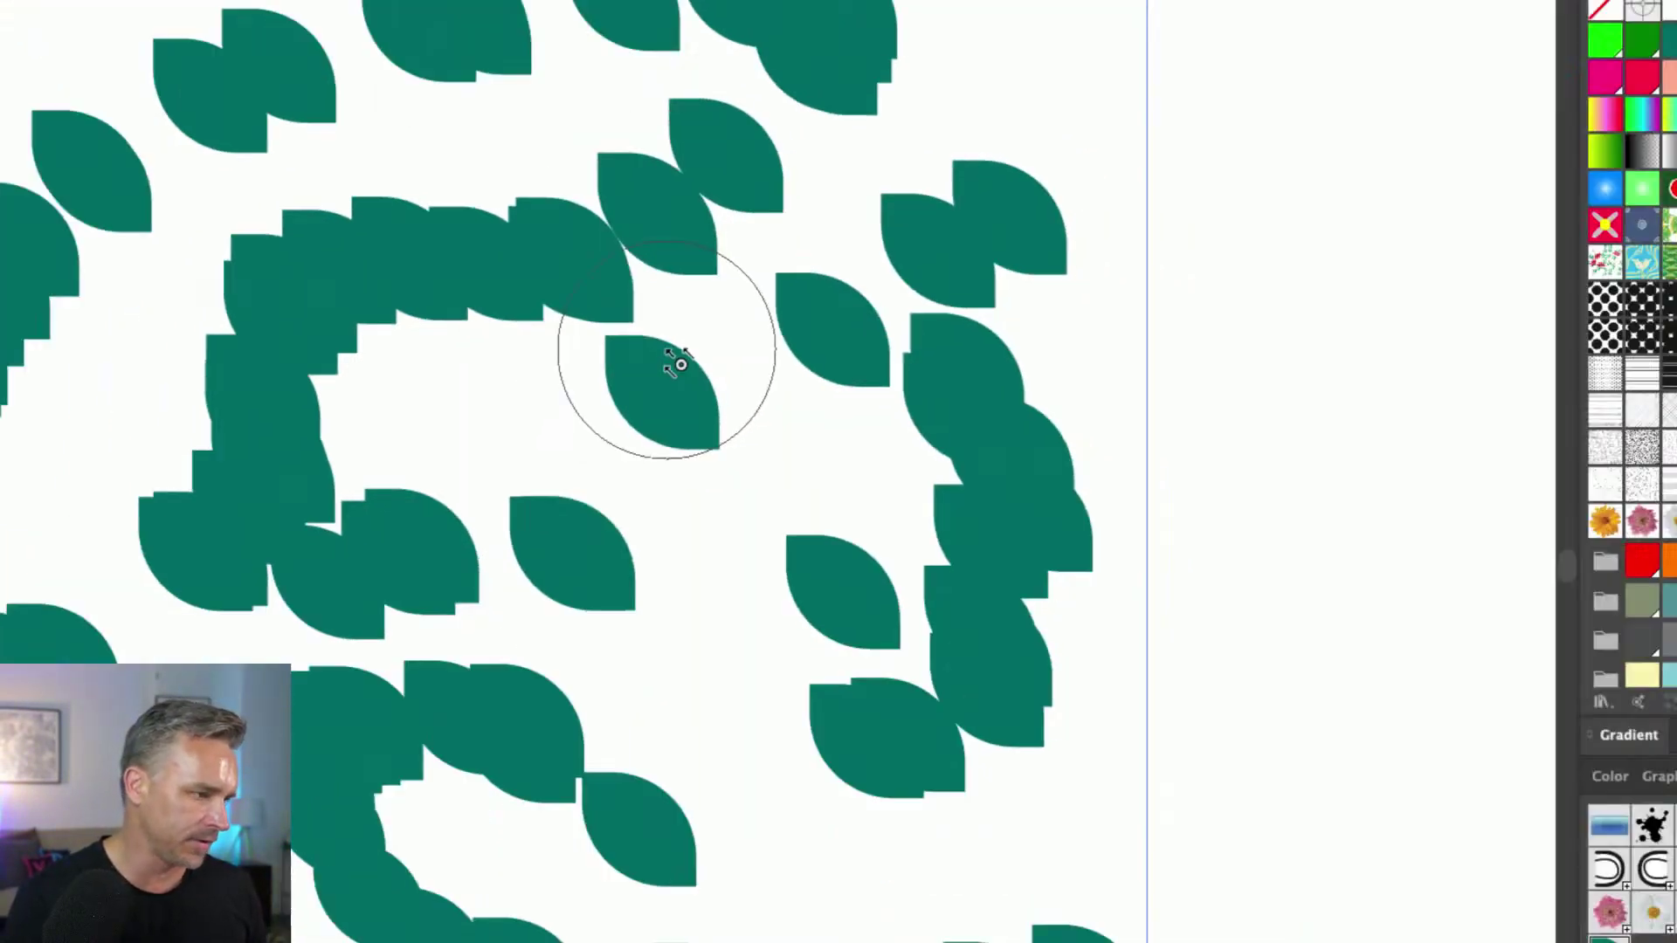
{"action": "mouse_move", "coordinate": [680, 364]}
{"action": "left_mouse_down"}
{"action": "mouse_move", "coordinate": [852, 367]}
{"action": "mouse_move", "coordinate": [1266, 317]}
{"action": "mouse_move", "coordinate": [915, 552]}
{"action": "mouse_move", "coordinate": [1550, 801]}
{"action": "left_mouse_up"}
{"action": "mouse_move", "coordinate": [1153, 637]}
{"action": "left_mouse_down"}
{"action": "mouse_move", "coordinate": [589, 405]}
{"action": "mouse_move", "coordinate": [470, 507]}
{"action": "mouse_move", "coordinate": [322, 472]}
{"action": "mouse_move", "coordinate": [472, 471]}
{"action": "mouse_move", "coordinate": [628, 428]}
{"action": "mouse_move", "coordinate": [309, 409]}
{"action": "mouse_move", "coordinate": [524, 486]}
{"action": "left_mouse_up"}
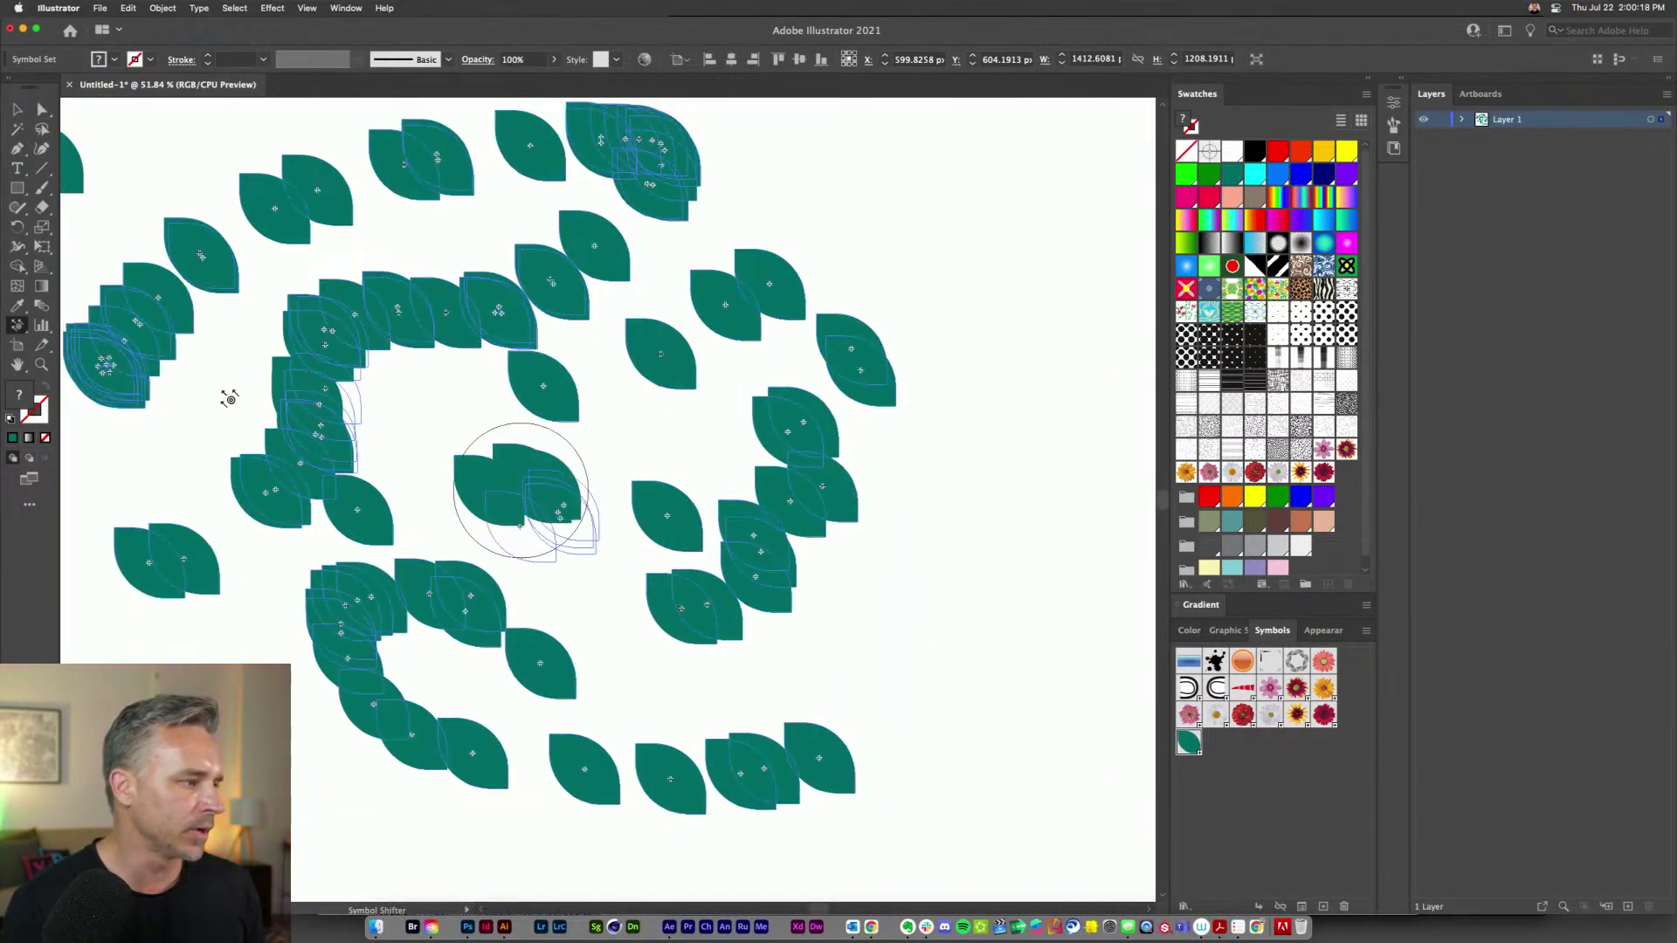
- Enlarge the leaves on the set's left curve with the Symbol Sizer and shrink several leaves near the top and centre
{"action": "left_click", "coordinate": [17, 326]}
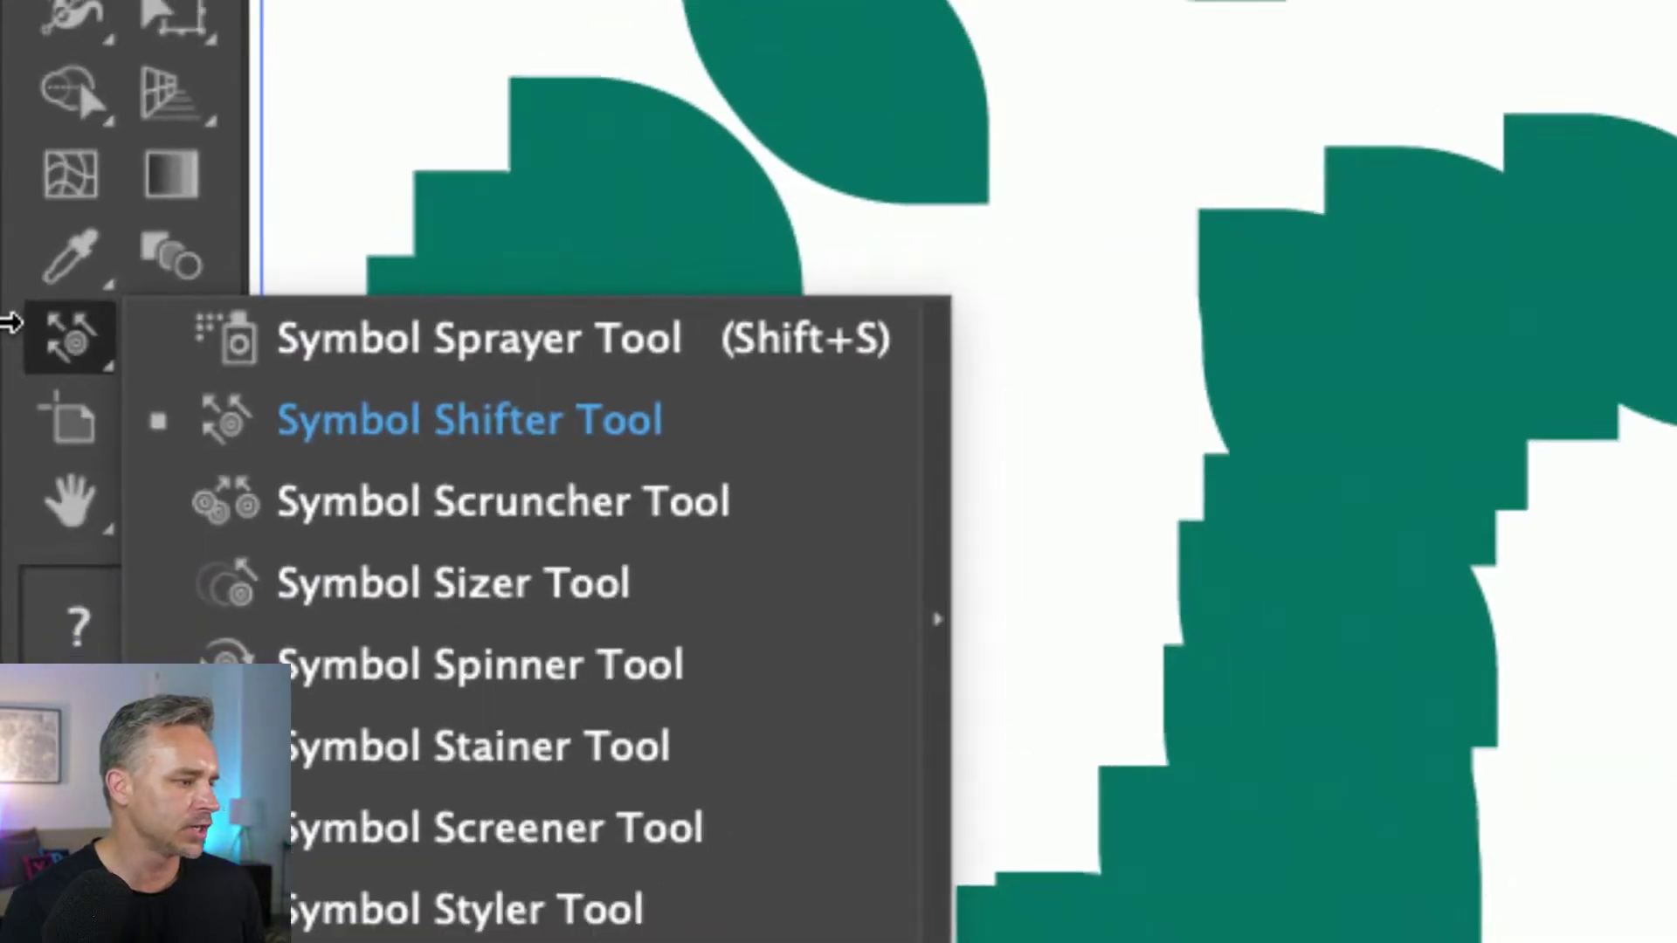
{"action": "left_click", "coordinate": [344, 583]}
{"action": "left_click_drag", "start_coordinate": [313, 446], "coordinate": [318, 412]}
{"action": "key", "text": "super+z"}
{"action": "left_click", "coordinate": [303, 477]}
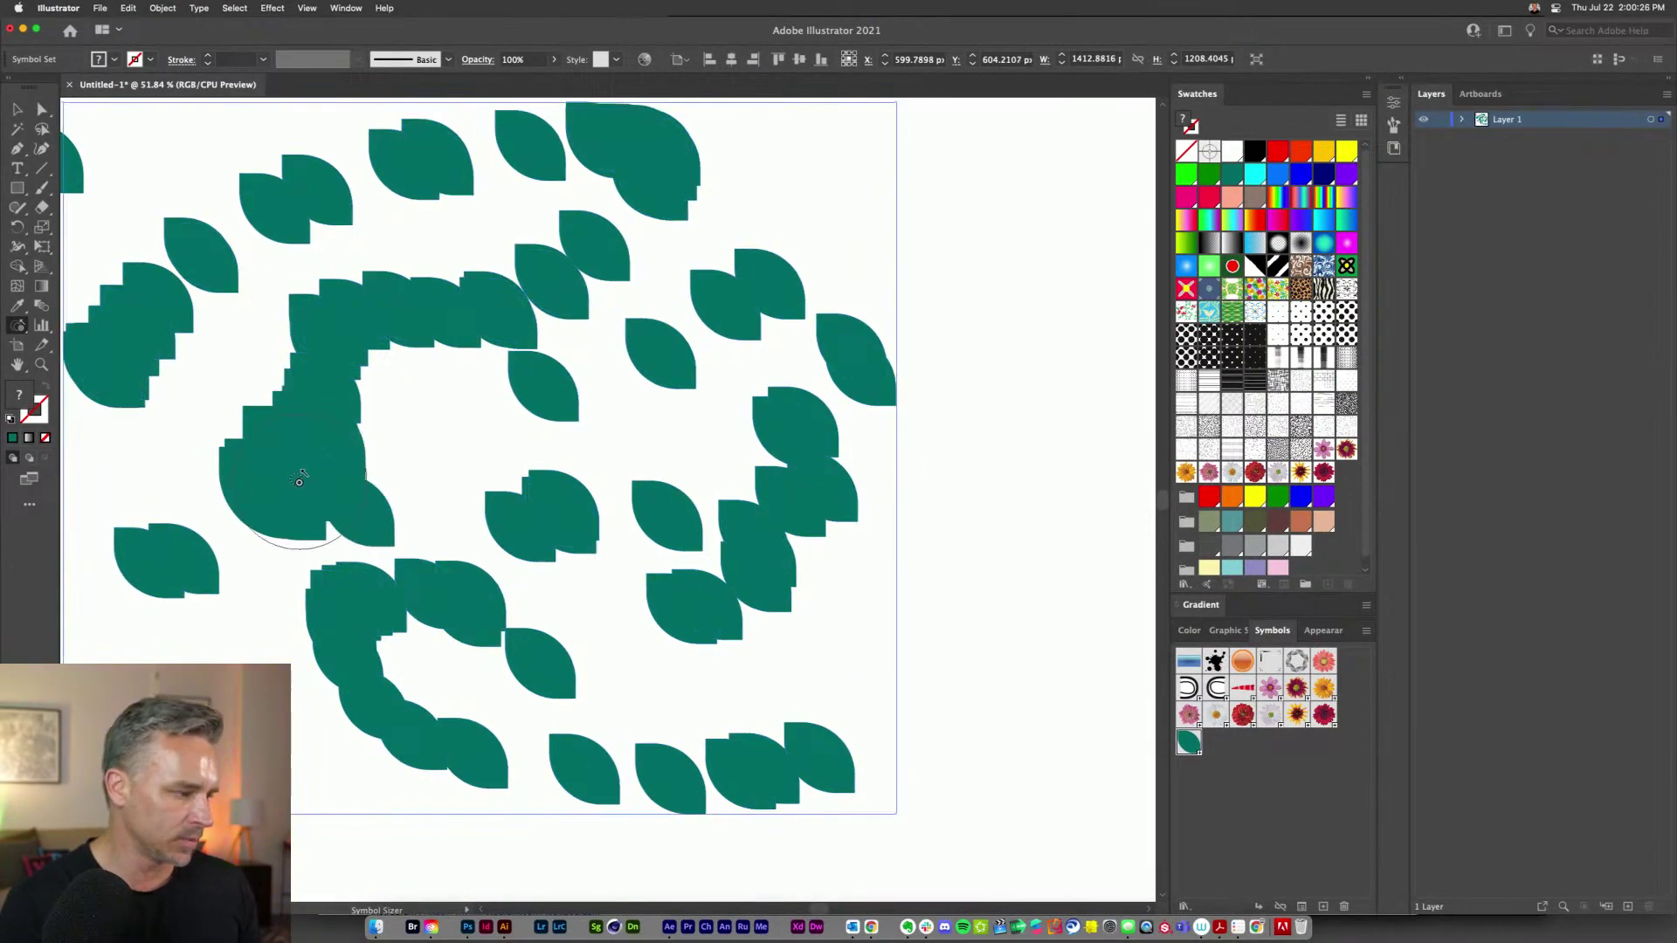
{"action": "left_click", "coordinate": [715, 315], "text": "alt"}
{"action": "mouse_move", "coordinate": [506, 280]}
{"action": "left_mouse_down"}
{"action": "mouse_move", "coordinate": [318, 375]}
{"action": "mouse_move", "coordinate": [299, 430]}
{"action": "mouse_move", "coordinate": [524, 561]}
{"action": "mouse_move", "coordinate": [562, 512]}
{"action": "left_mouse_up"}
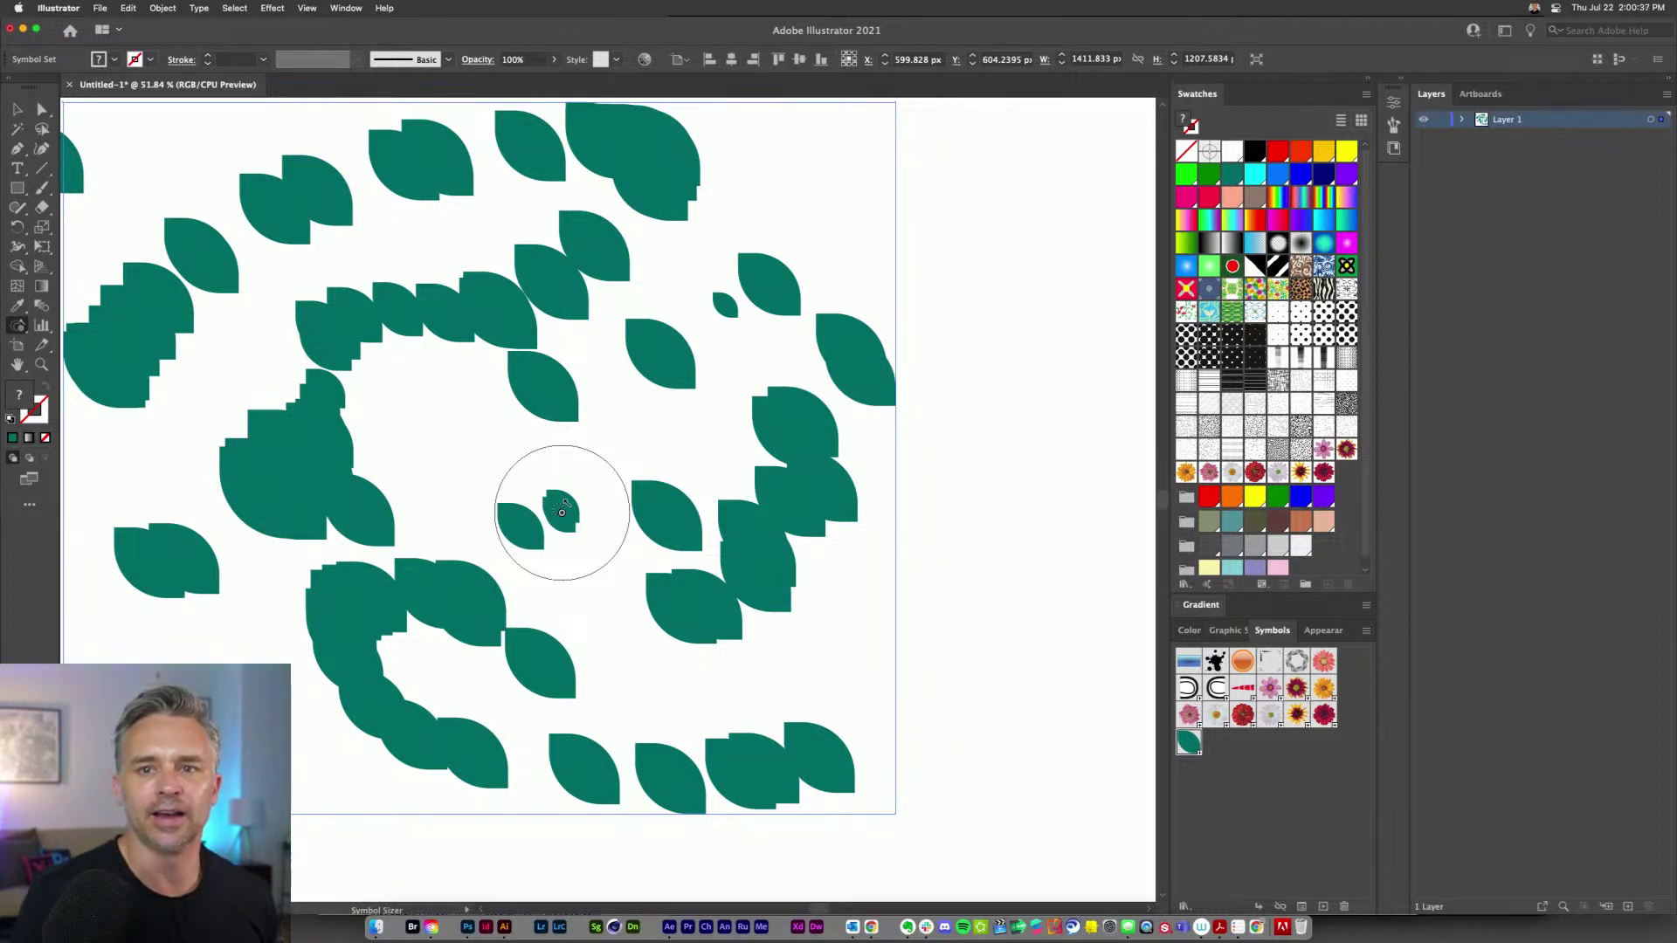
- Delete the sprayed symbol set and move the single leaf instance off the artboard, beyond its upper-left corner
{"action": "left_click", "coordinate": [15, 109]}
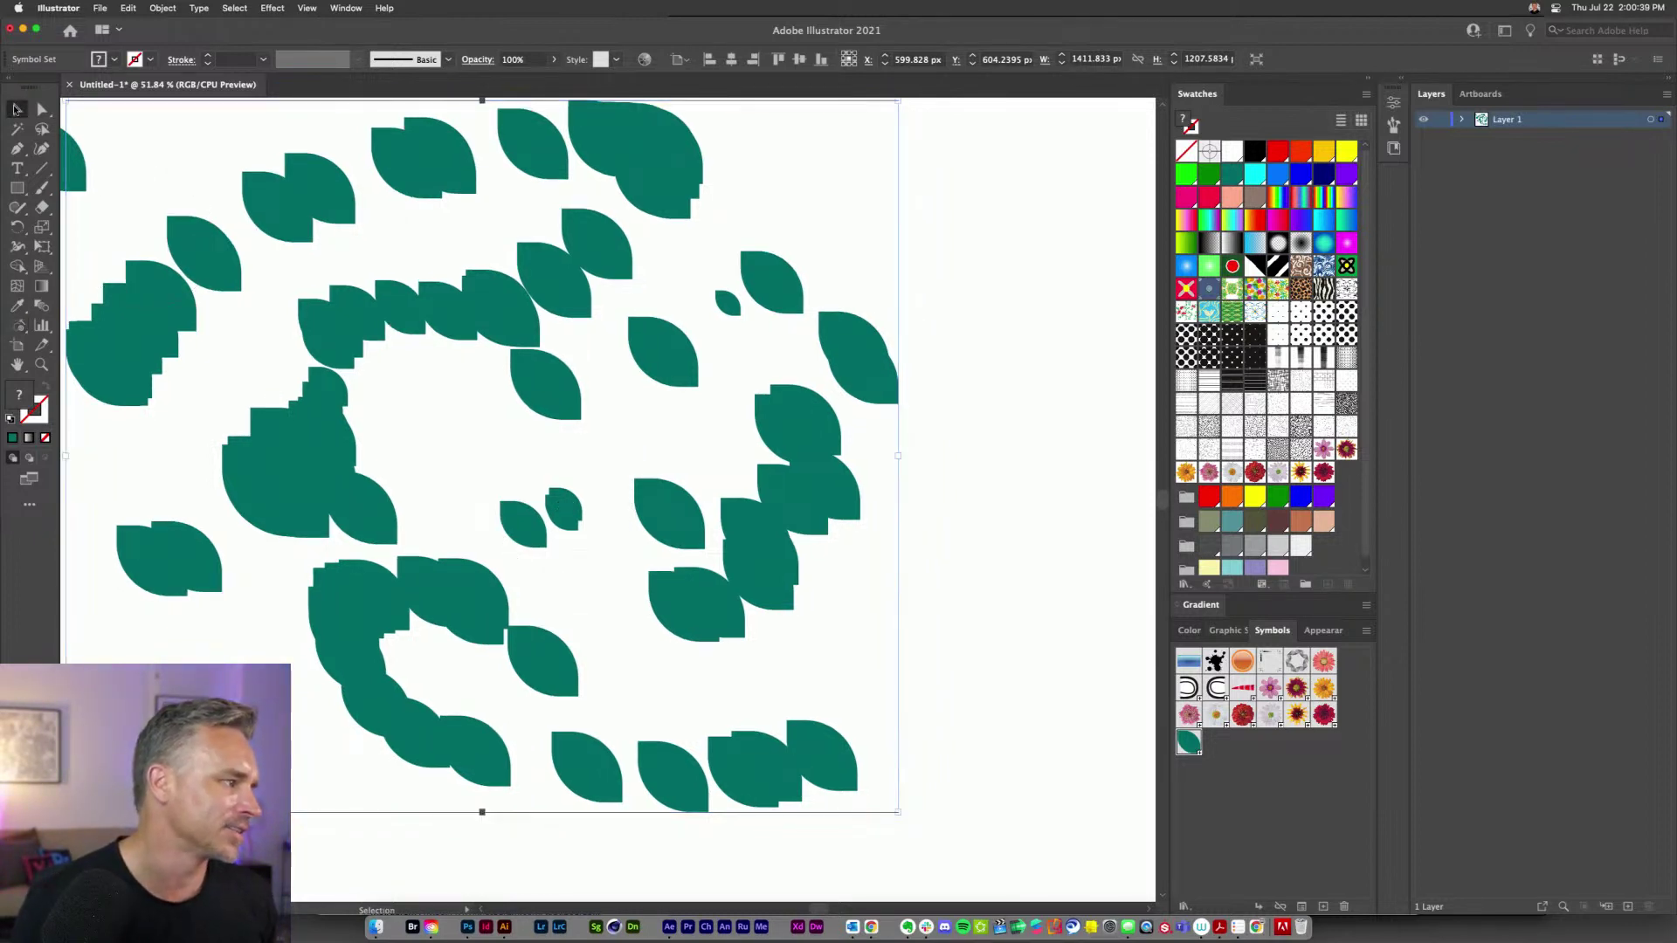
{"action": "key", "text": "super+minus"}
{"action": "key", "text": "super+minus"}
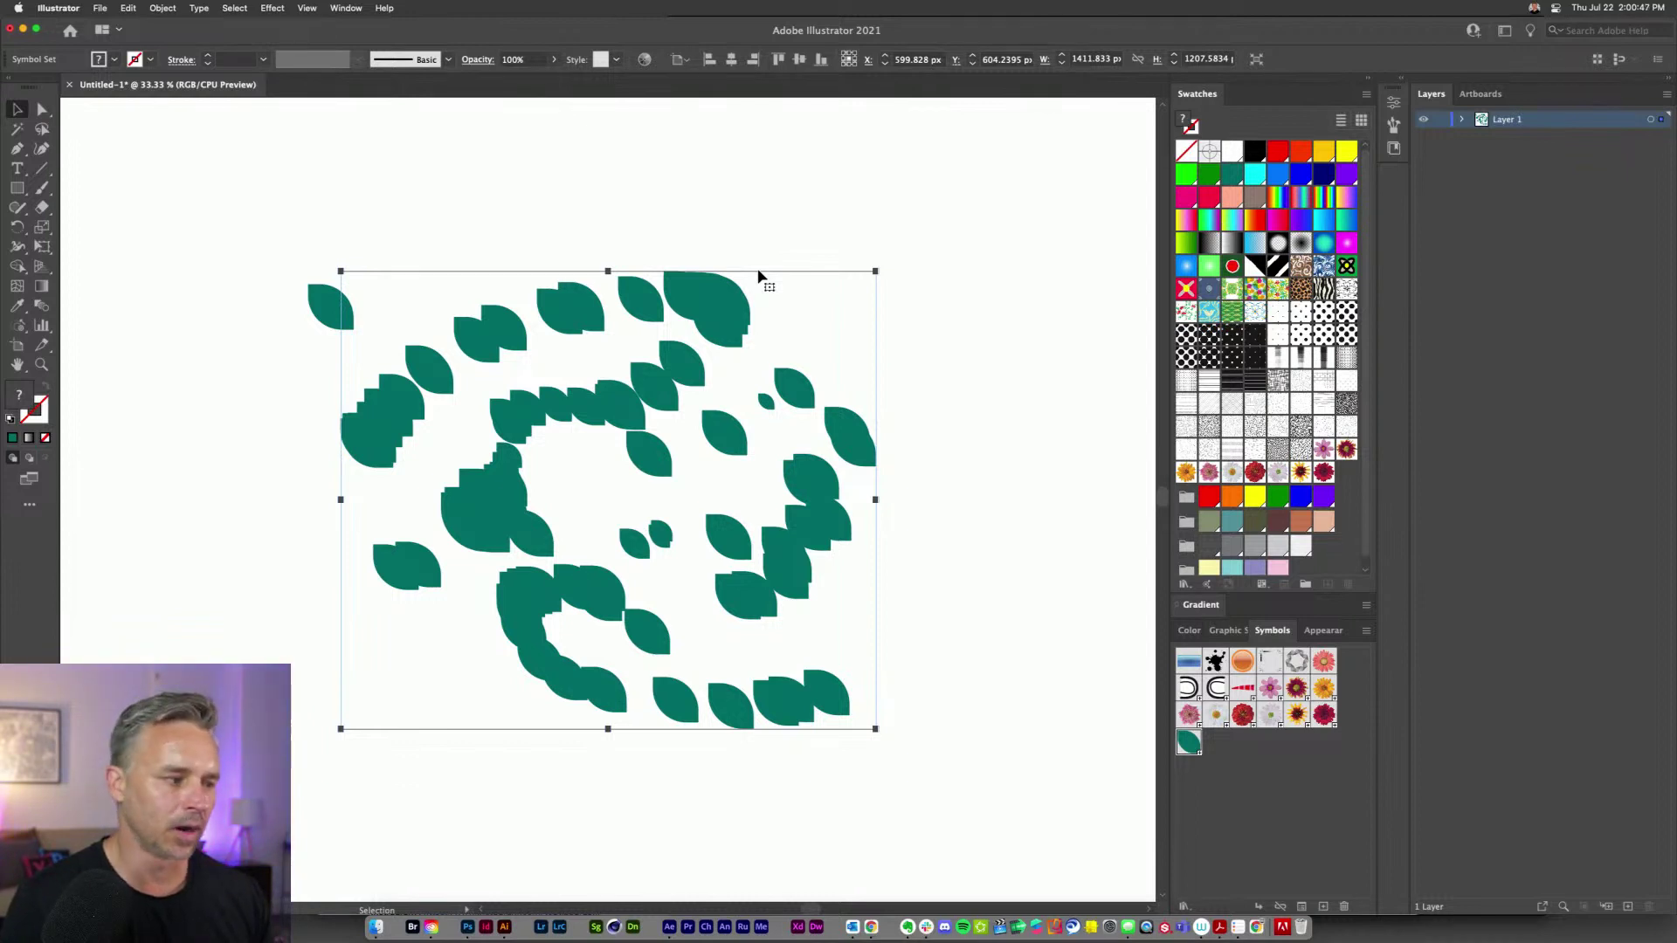
{"action": "key", "text": "Delete"}
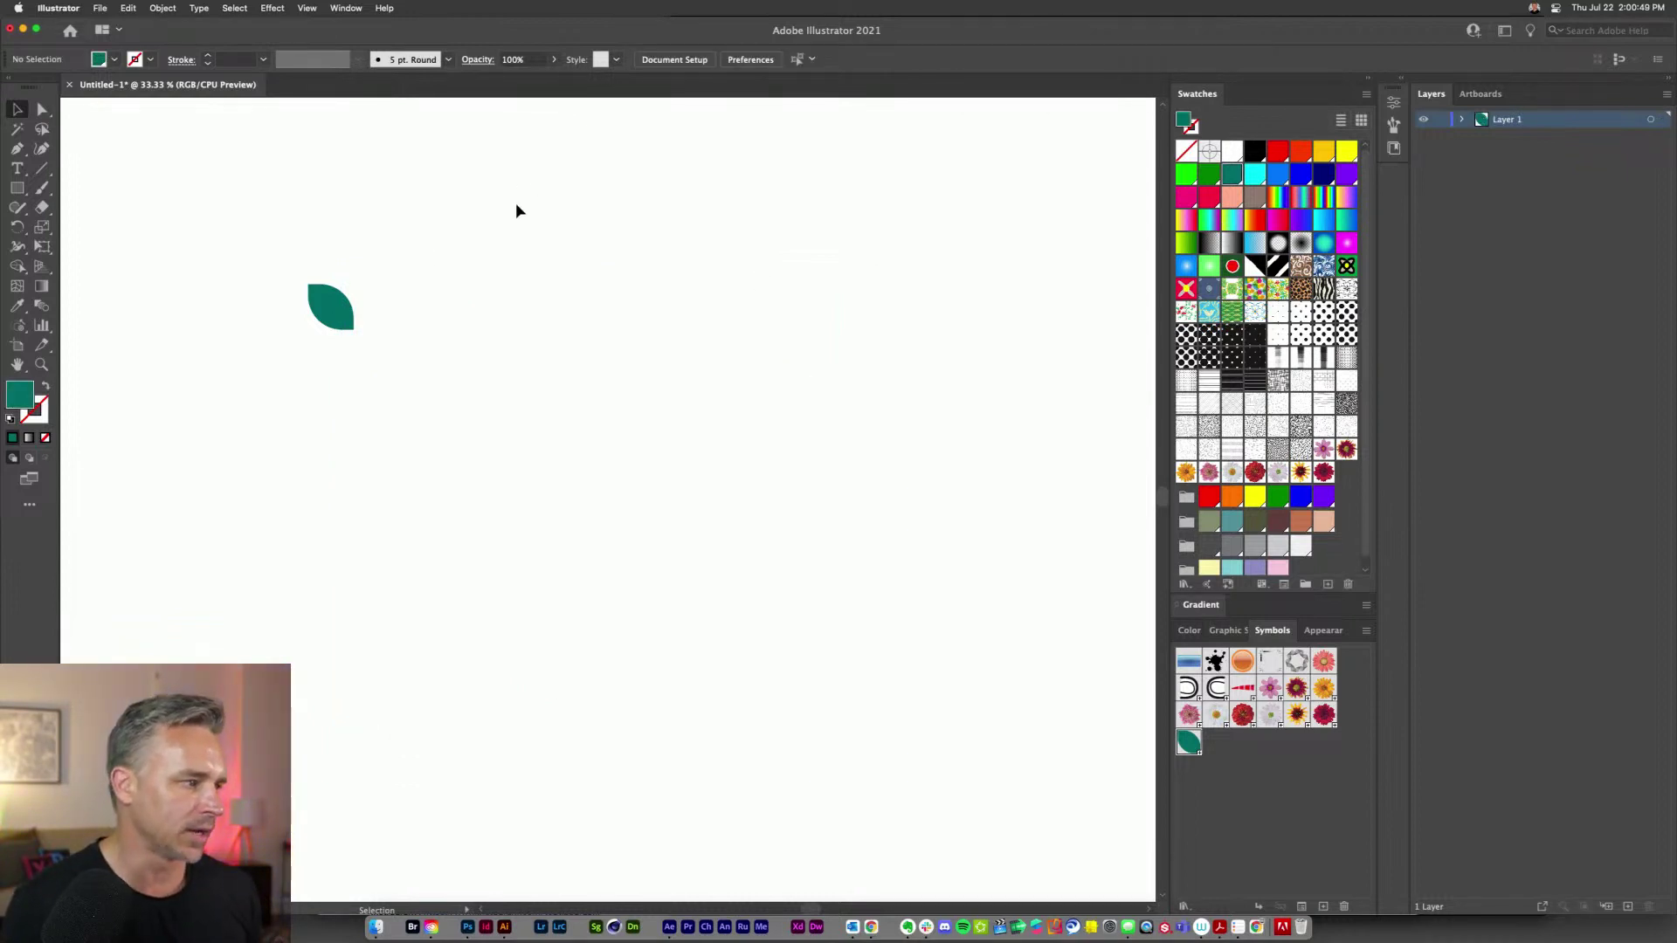
{"action": "left_click_drag", "start_coordinate": [306, 317], "coordinate": [229, 232]}
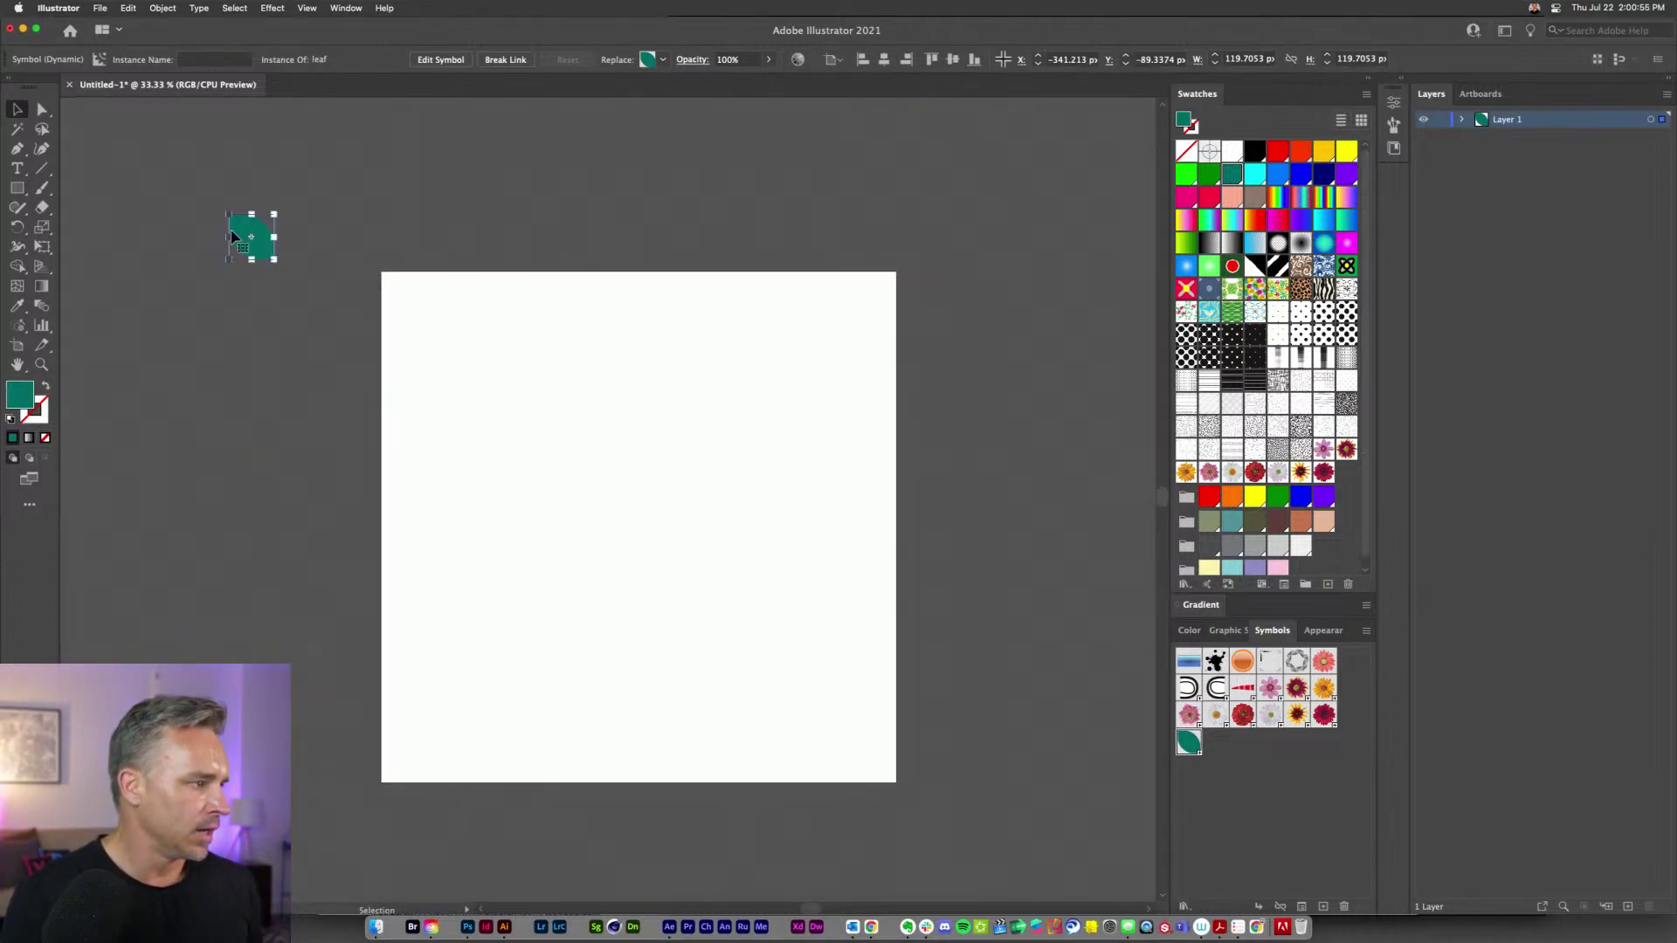
- Shrink the leaf instance to about 89 px, place it in the artboard's upper-left corner and copy it just to its right
{"action": "left_click_drag", "start_coordinate": [238, 238], "coordinate": [448, 303]}
{"action": "key", "text": "super+z"}
{"action": "left_click", "coordinate": [428, 325]}
{"action": "left_click", "coordinate": [358, 285]}
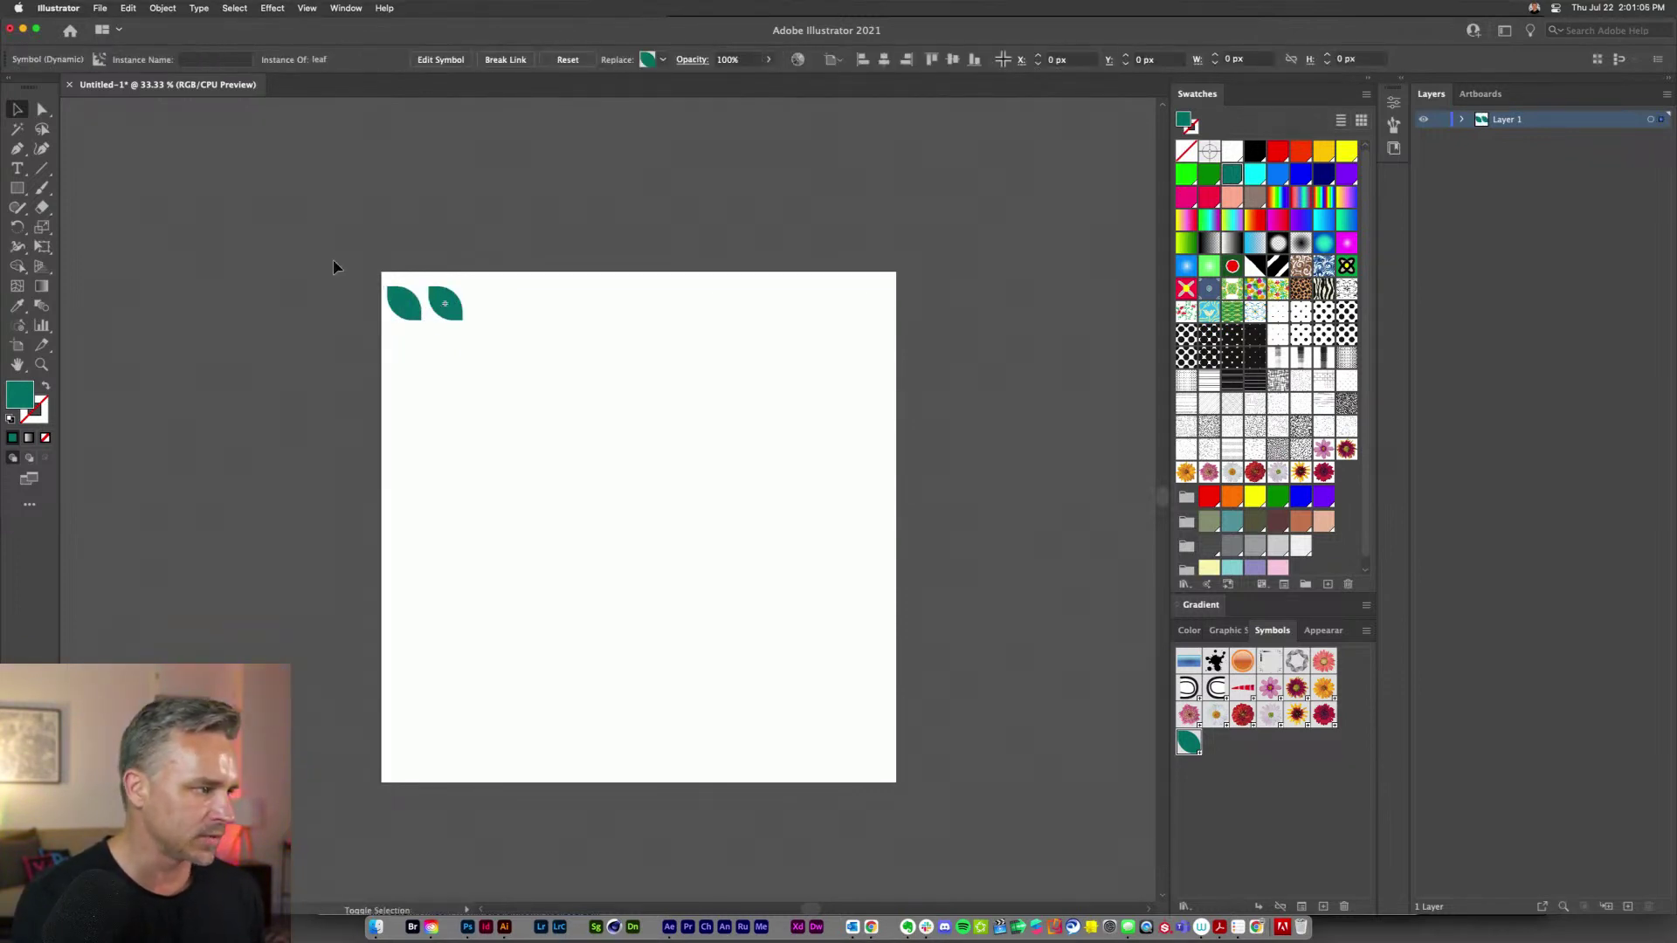
- Repeat the last leaf copy until a row of twelve leaves spans the artboard's upper edge
{"action": "key", "text": "super+d"}
{"action": "key", "text": "super+d"}
{"action": "key", "text": "super+d"}
{"action": "key", "text": "super+d"}
{"action": "key", "text": "super+d"}
{"action": "key", "text": "super+d"}
{"action": "key", "text": "super+d"}
{"action": "key", "text": "super+d"}
{"action": "key", "text": "super+d"}
{"action": "key", "text": "super+d"}
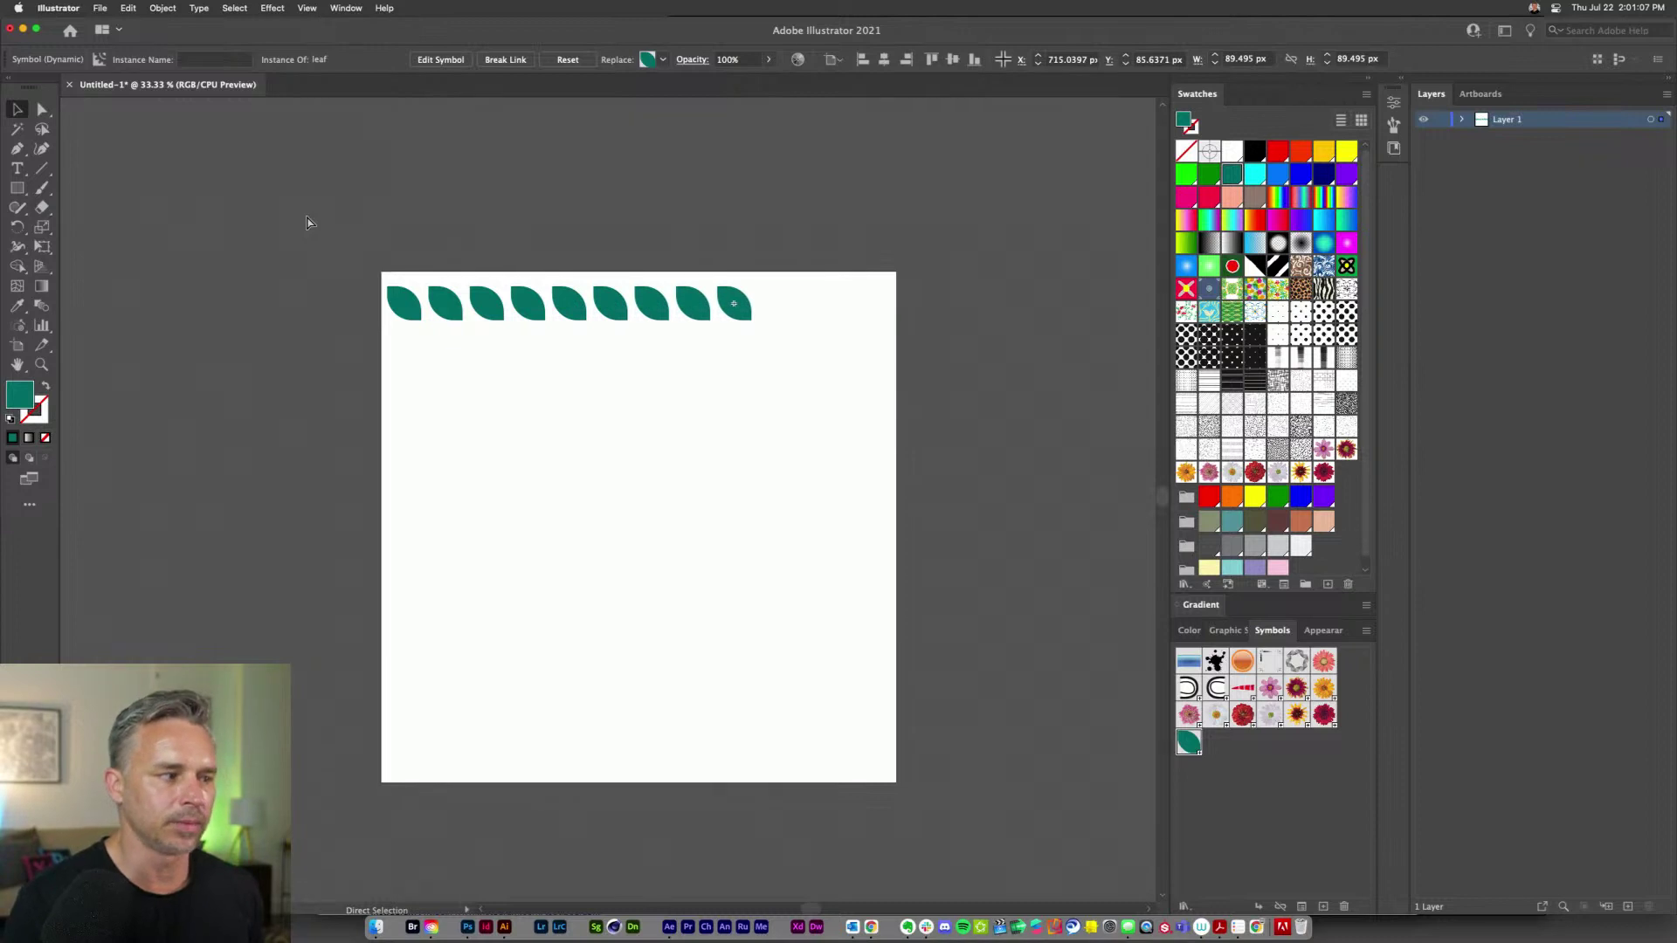
- Copy the whole row of leaves just below itself and repeat the copy until eleven rows fill the artboard
{"action": "left_click_drag", "start_coordinate": [307, 222], "coordinate": [859, 385]}
{"action": "left_click_drag", "start_coordinate": [398, 305], "coordinate": [404, 351]}
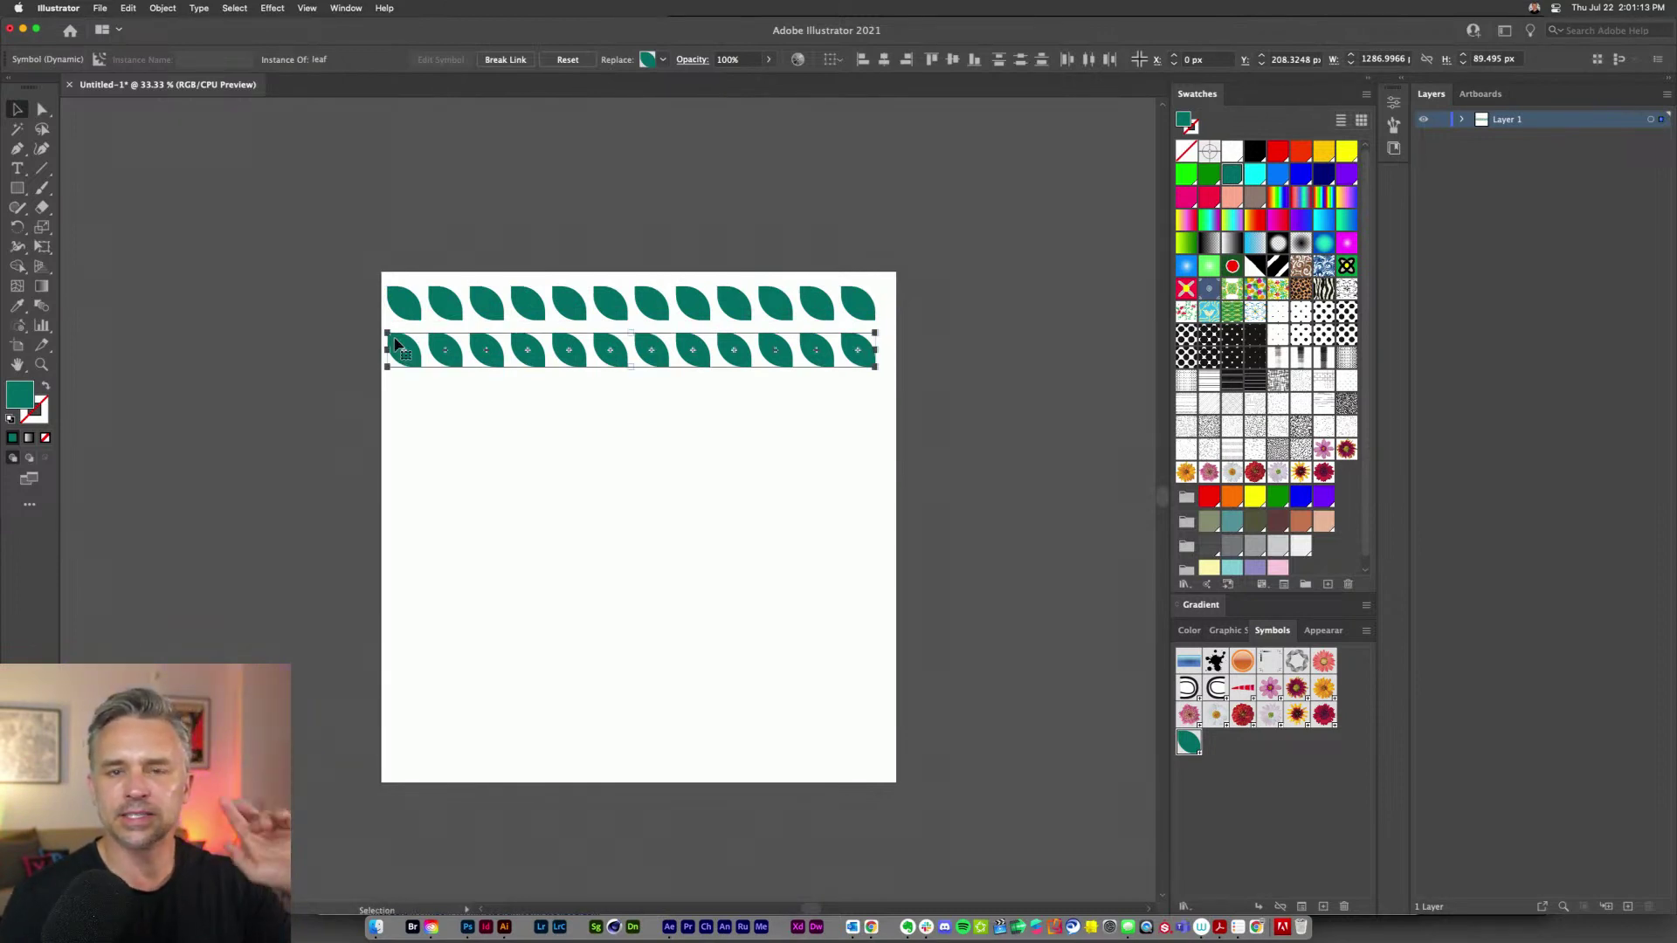
{"action": "key", "text": "super+d"}
{"action": "key", "text": "super+d"}
{"action": "key", "text": "super+d"}
{"action": "key", "text": "super+d"}
{"action": "key", "text": "super+d"}
{"action": "key", "text": "super+d"}
{"action": "key", "text": "super+d"}
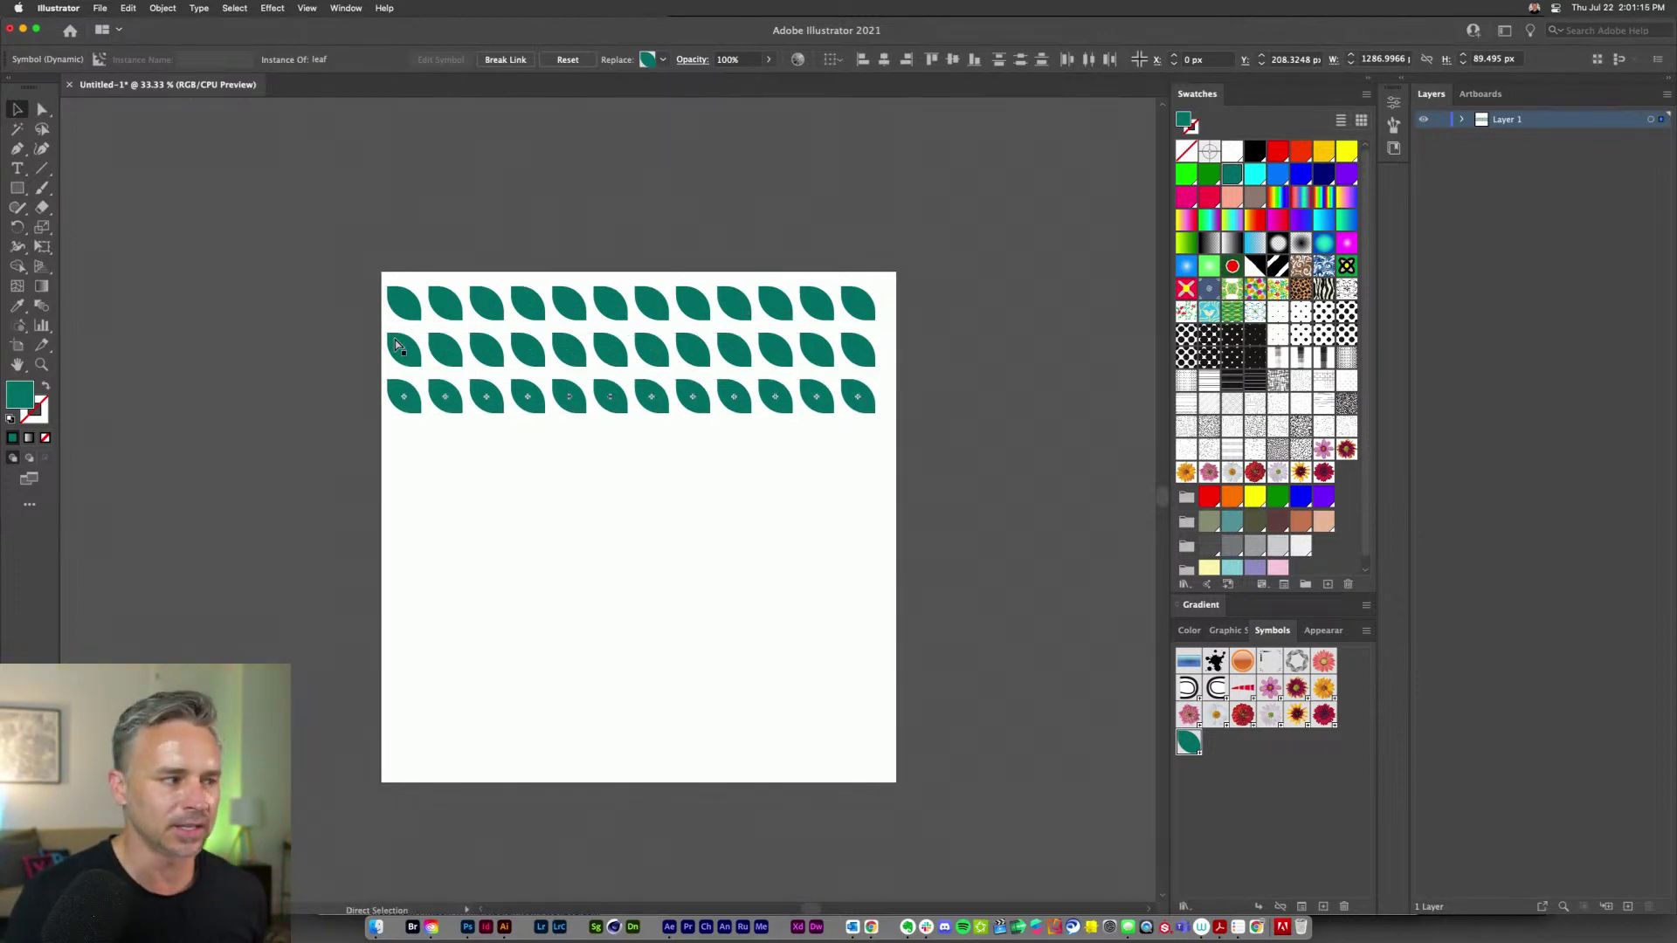
{"action": "key", "text": "super+d"}
{"action": "key", "text": "super+d"}
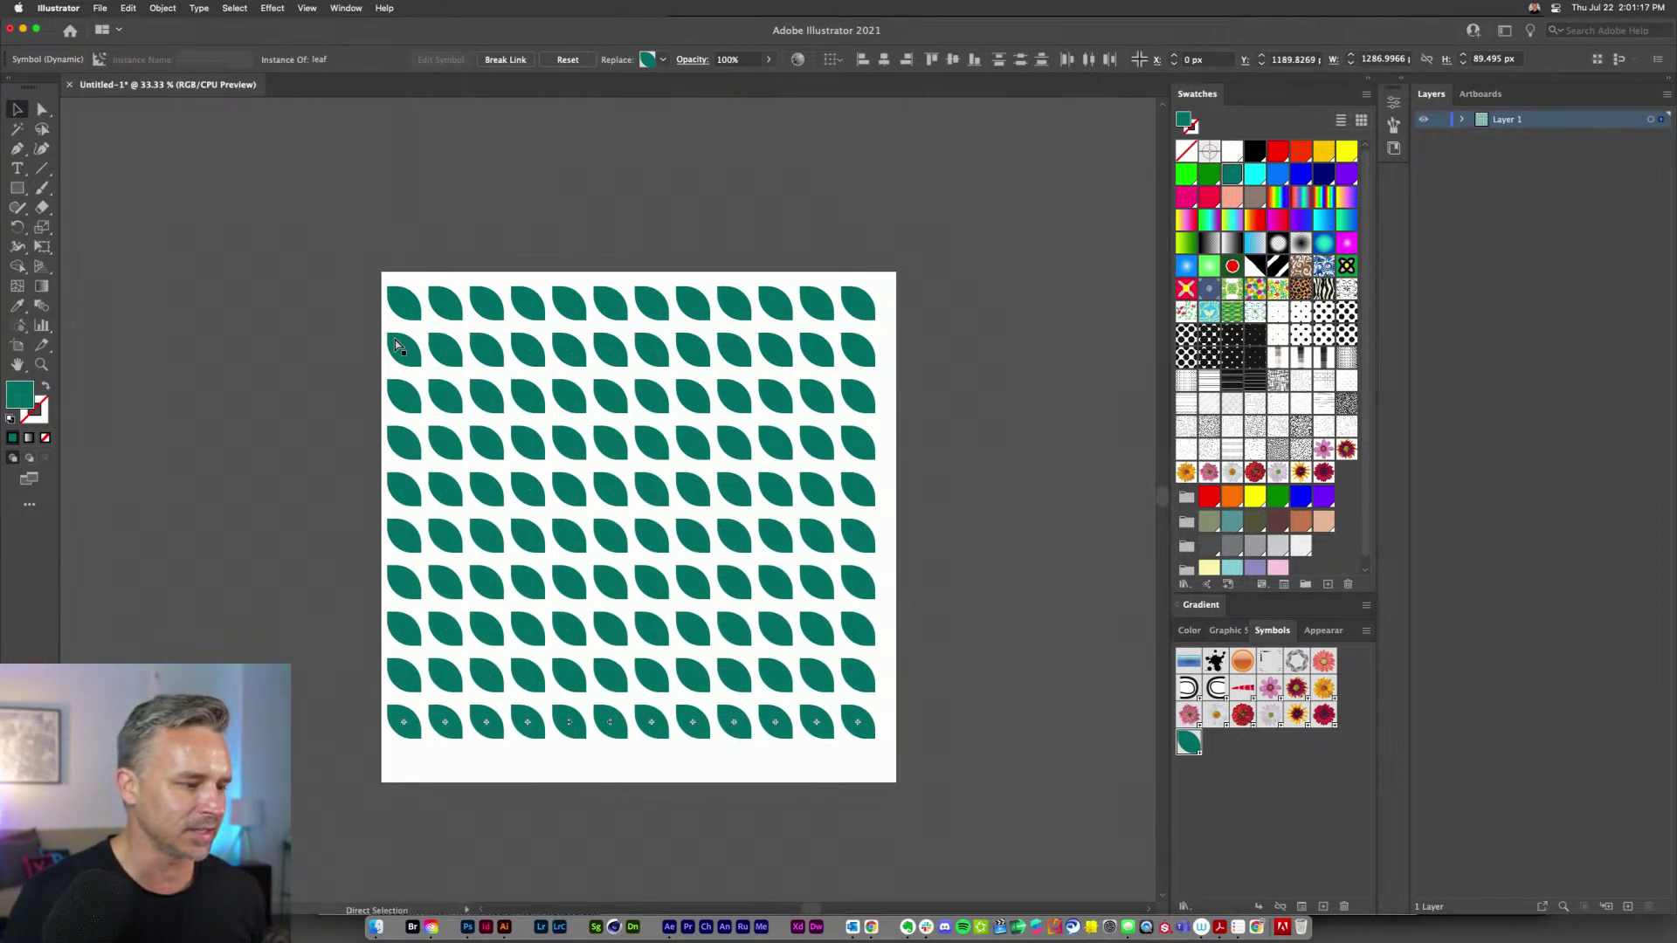
- Hide the artboard boundaries and select the entire grid of leaf instances
{"action": "key", "text": "super+shift+a"}
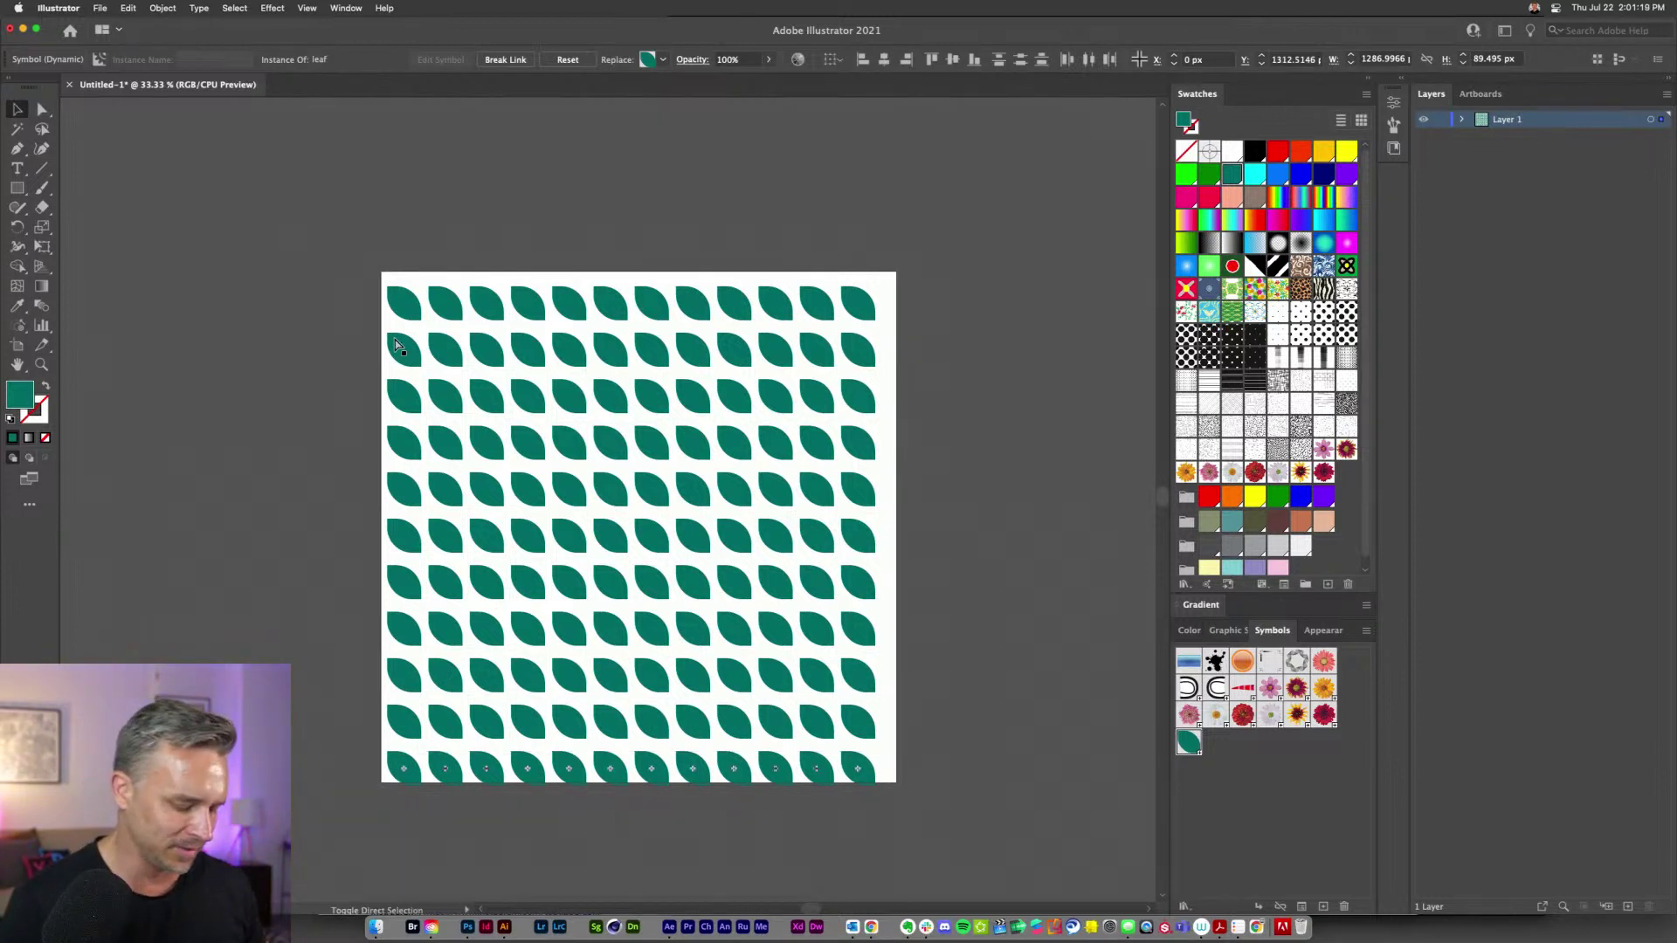
{"action": "key", "text": "super+z"}
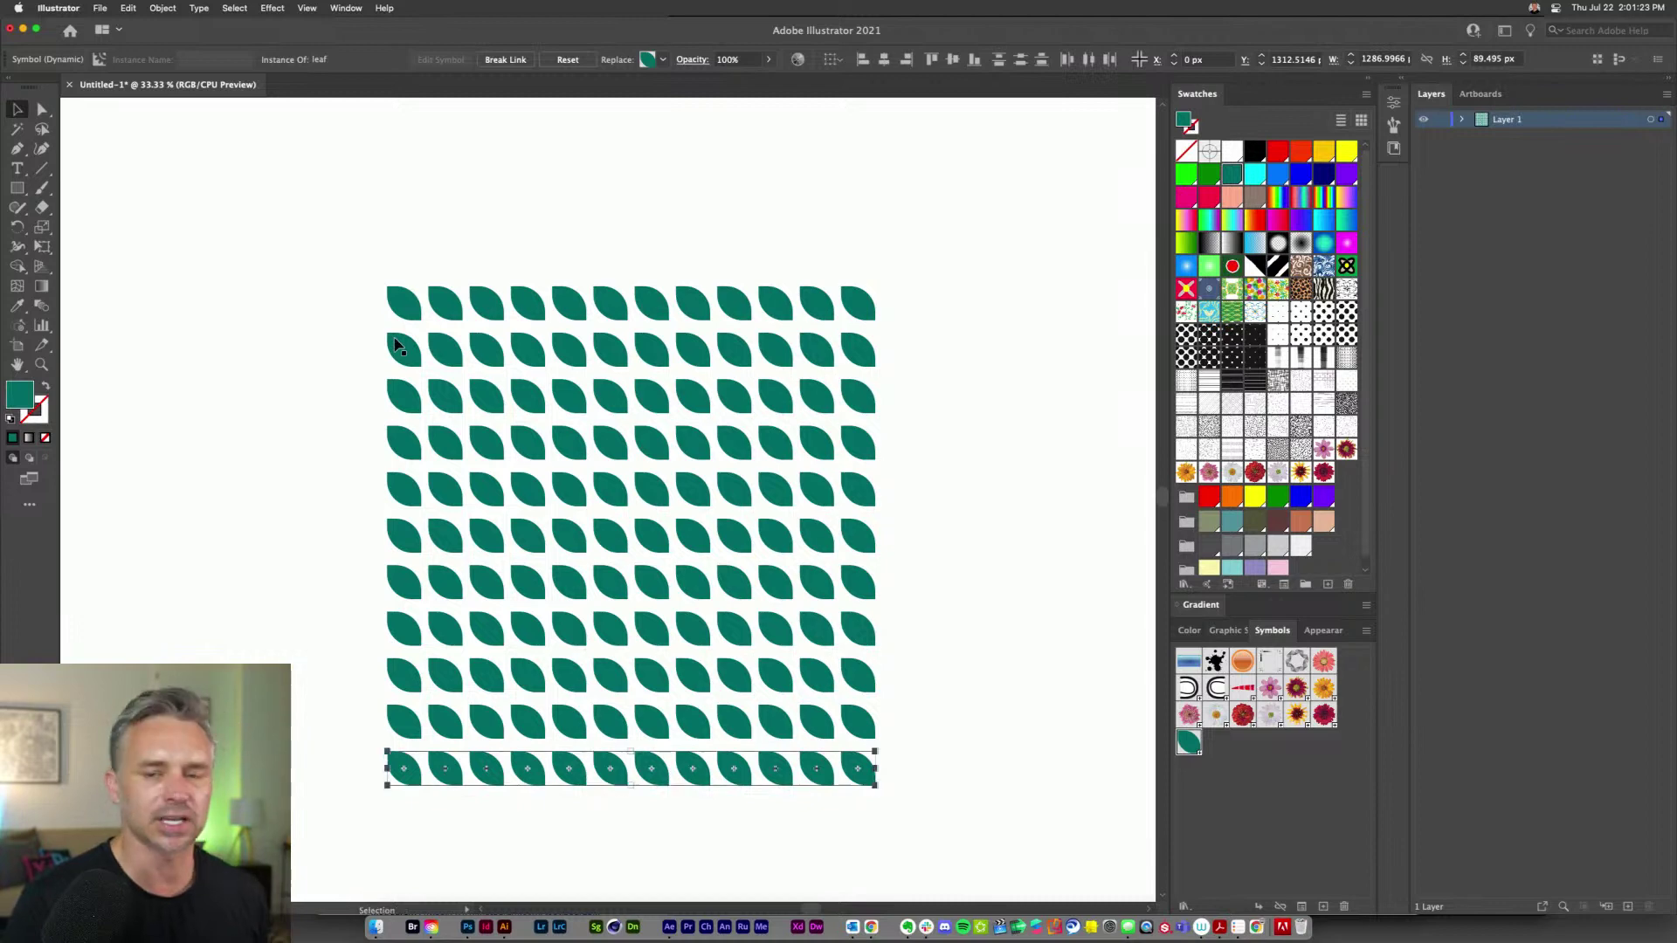
{"action": "key", "text": "super+equal"}
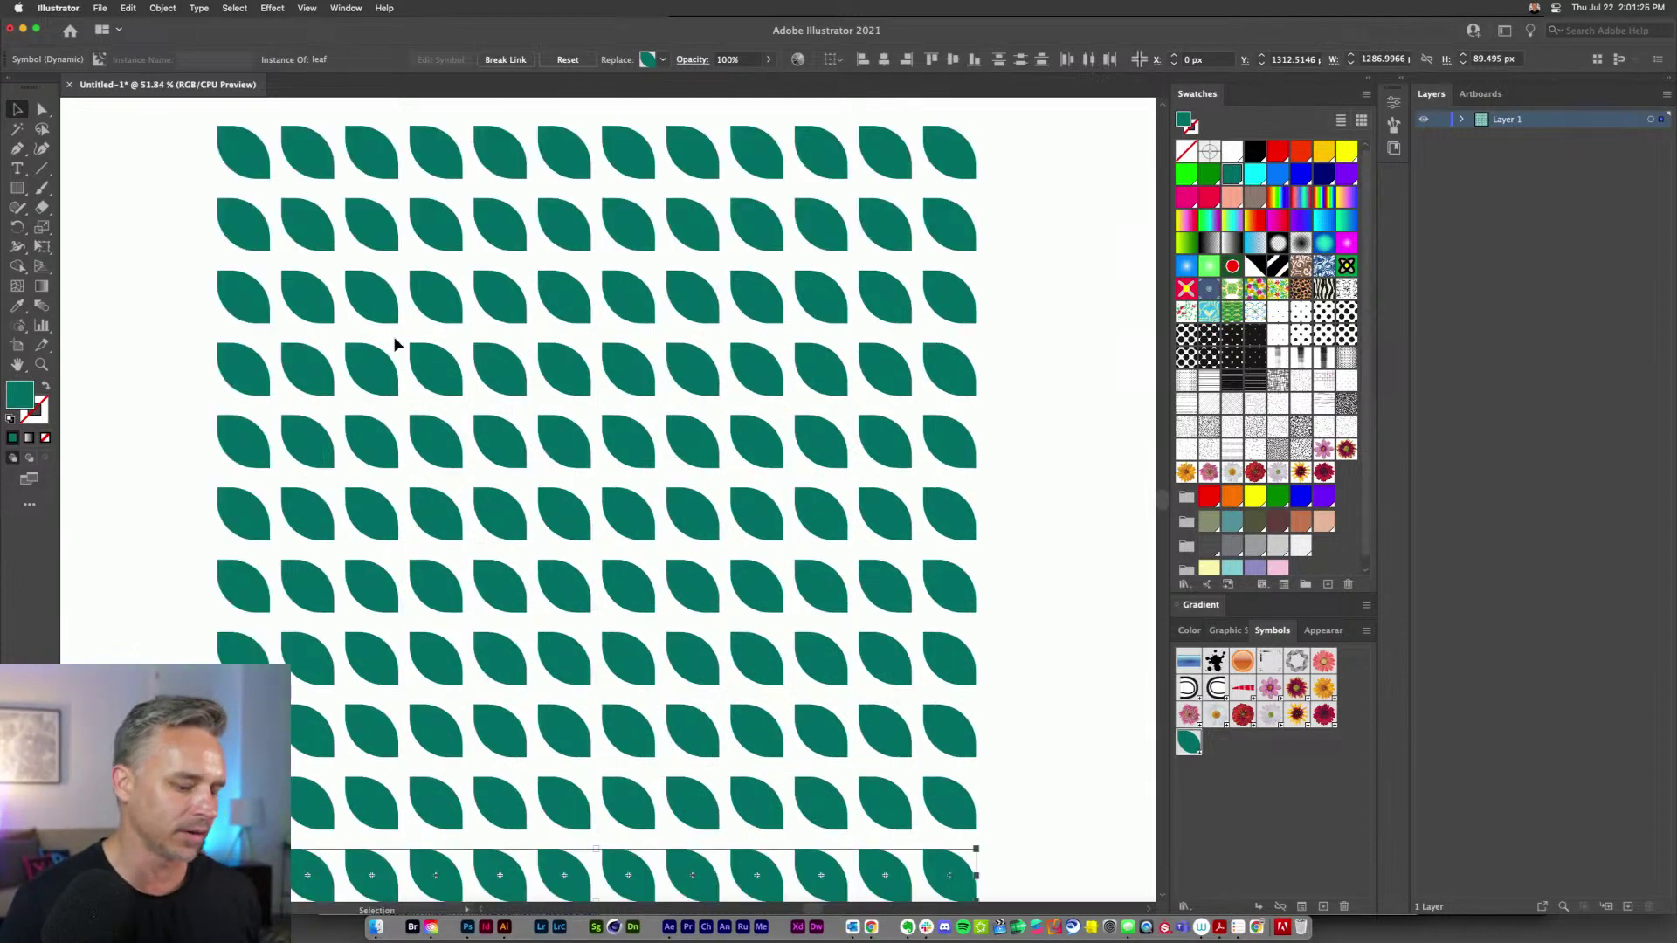
{"action": "left_click_drag", "start_coordinate": [394, 346], "coordinate": [570, 640]}
{"action": "key", "text": "super+minus"}
{"action": "left_click_drag", "start_coordinate": [532, 533], "coordinate": [586, 646]}
{"action": "left_click_drag", "start_coordinate": [325, 189], "coordinate": [987, 785]}
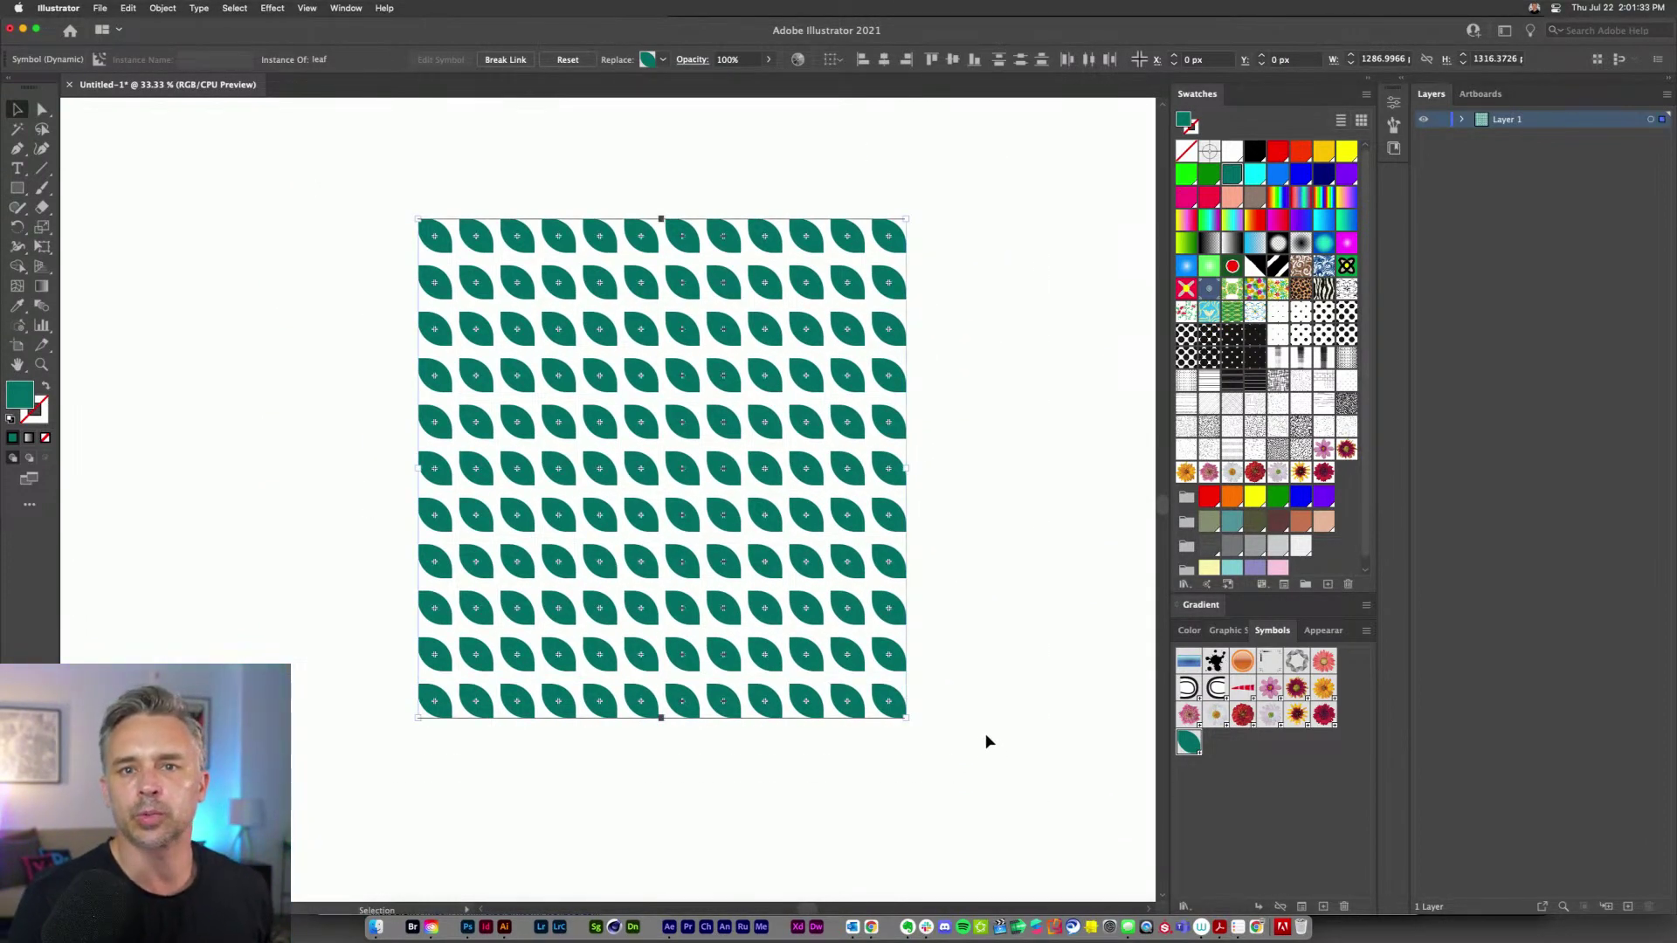
- Run the randomizer3 script on the selected leaves and set the minimum Scale X to 0 with uniform scale
{"action": "left_click", "coordinate": [100, 8]}
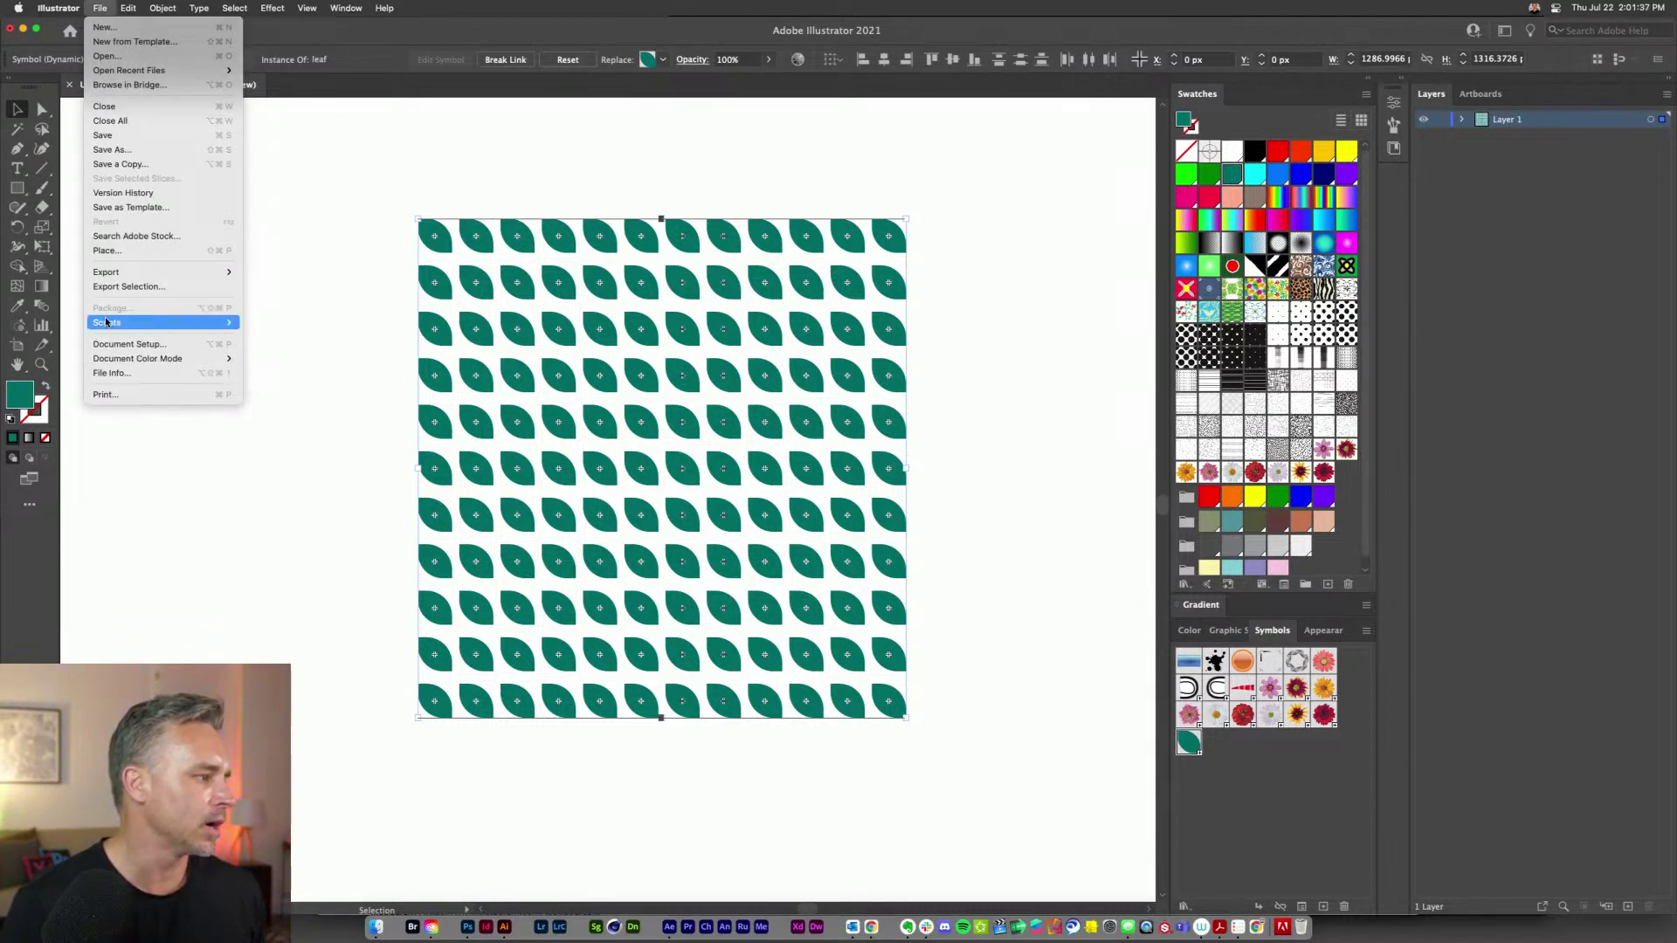
{"action": "mouse_move", "coordinate": [106, 325]}
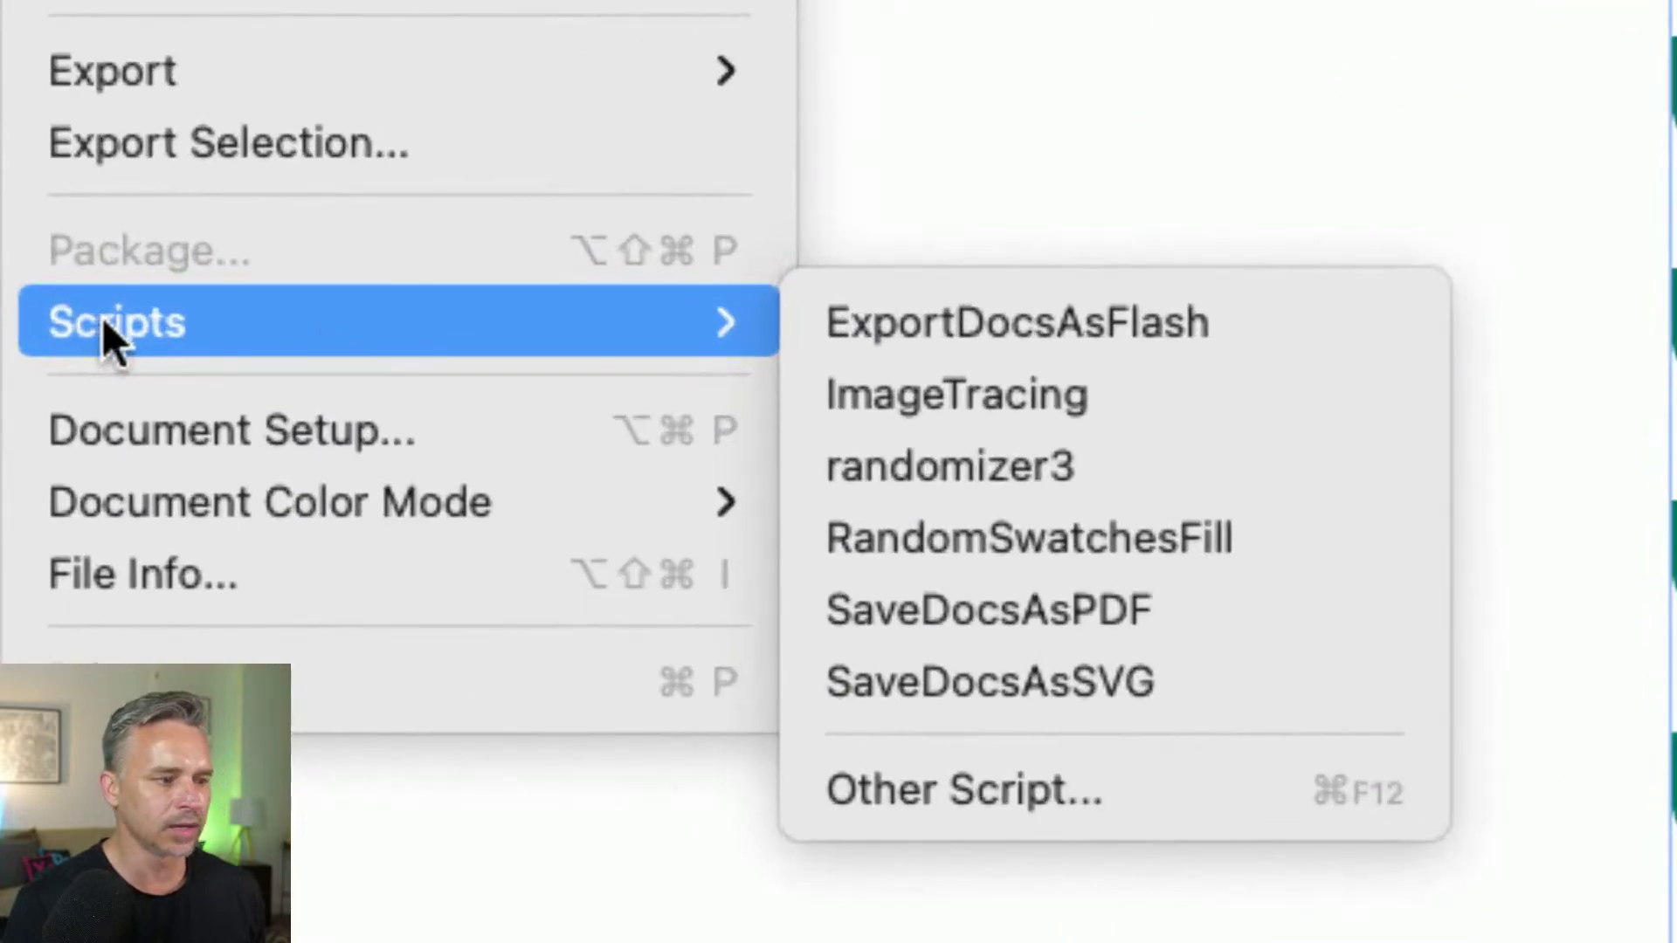
{"action": "left_click", "coordinate": [900, 468]}
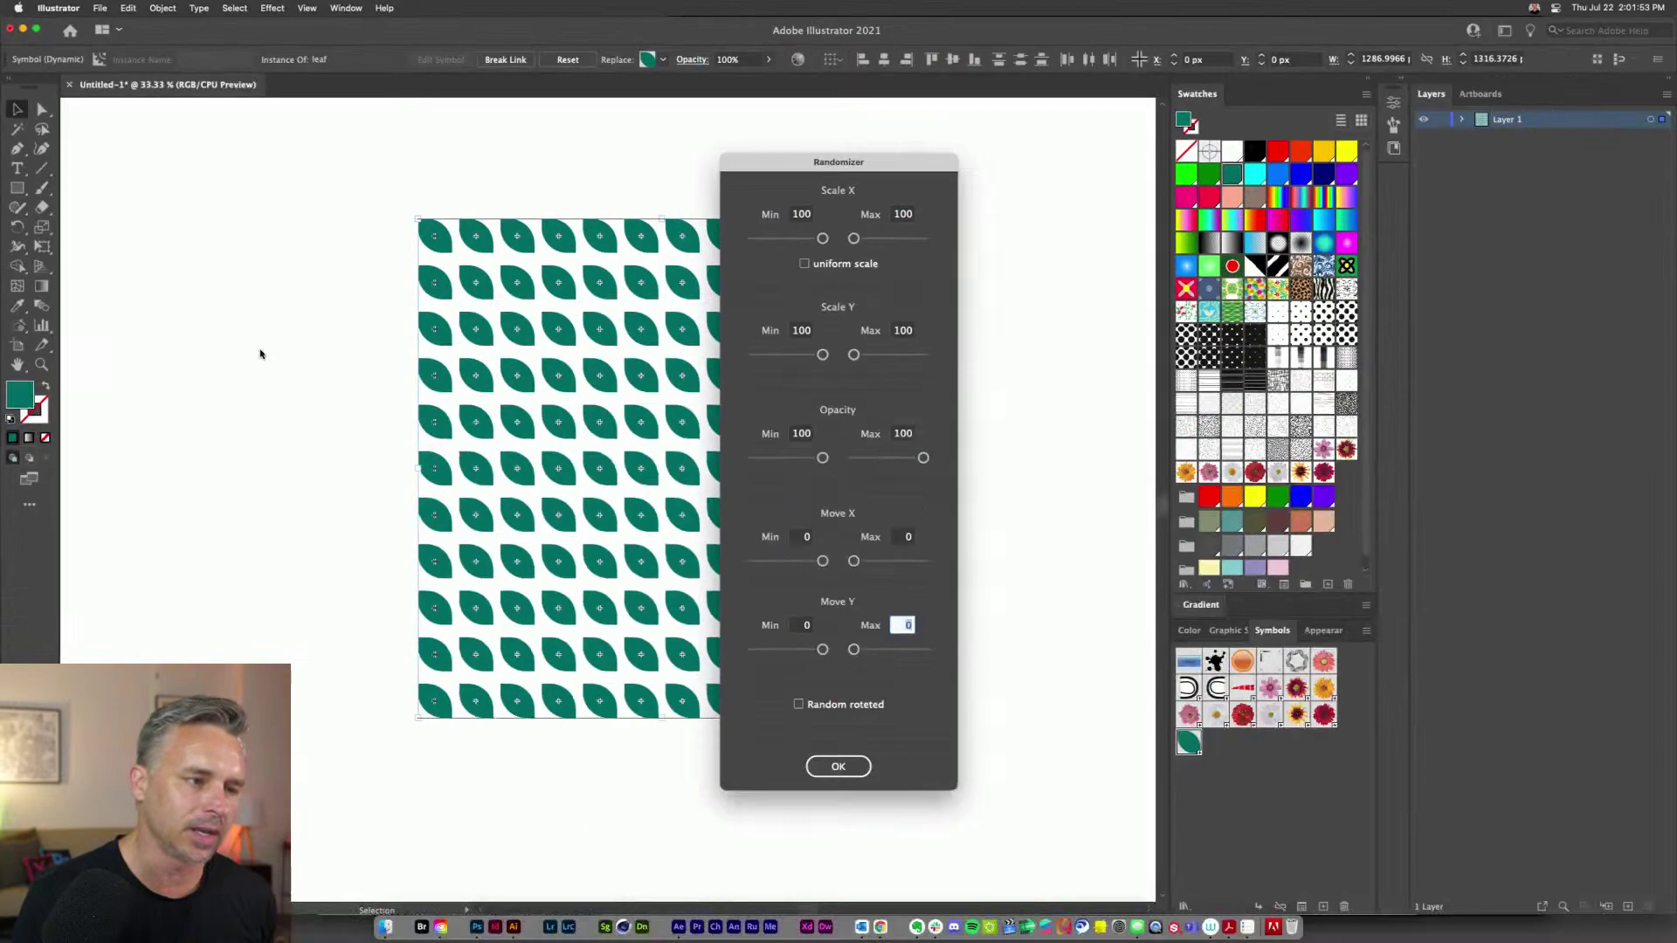
{"action": "left_click_drag", "start_coordinate": [773, 164], "coordinate": [994, 152]}
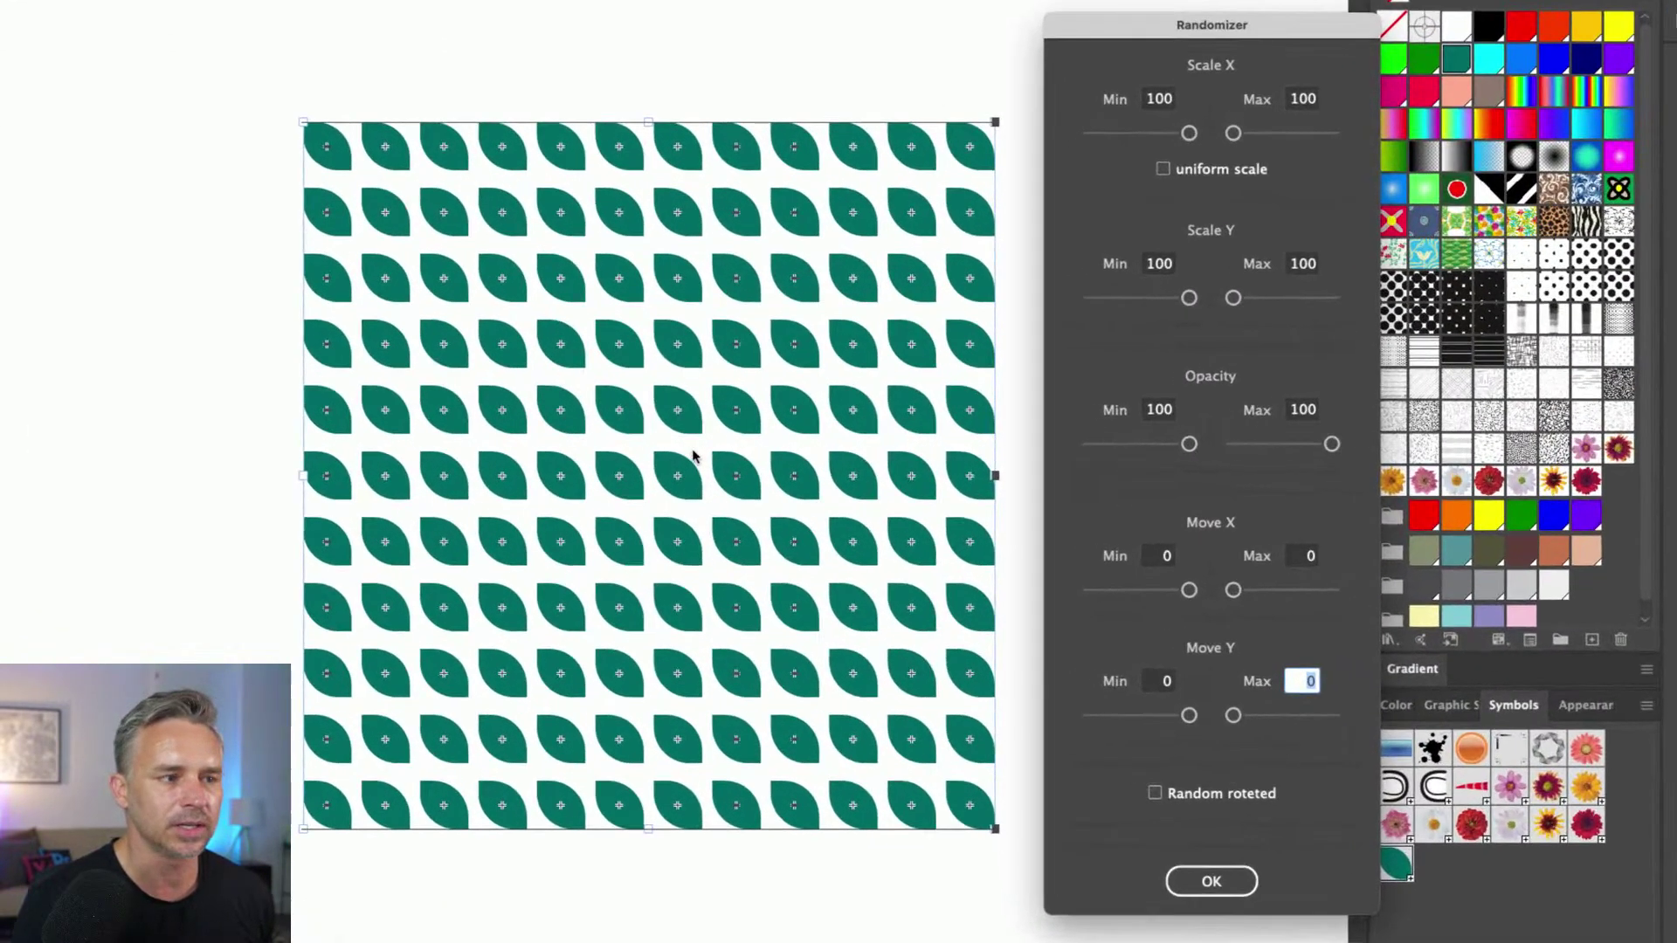
{"action": "left_click_drag", "start_coordinate": [1189, 133], "coordinate": [1007, 144]}
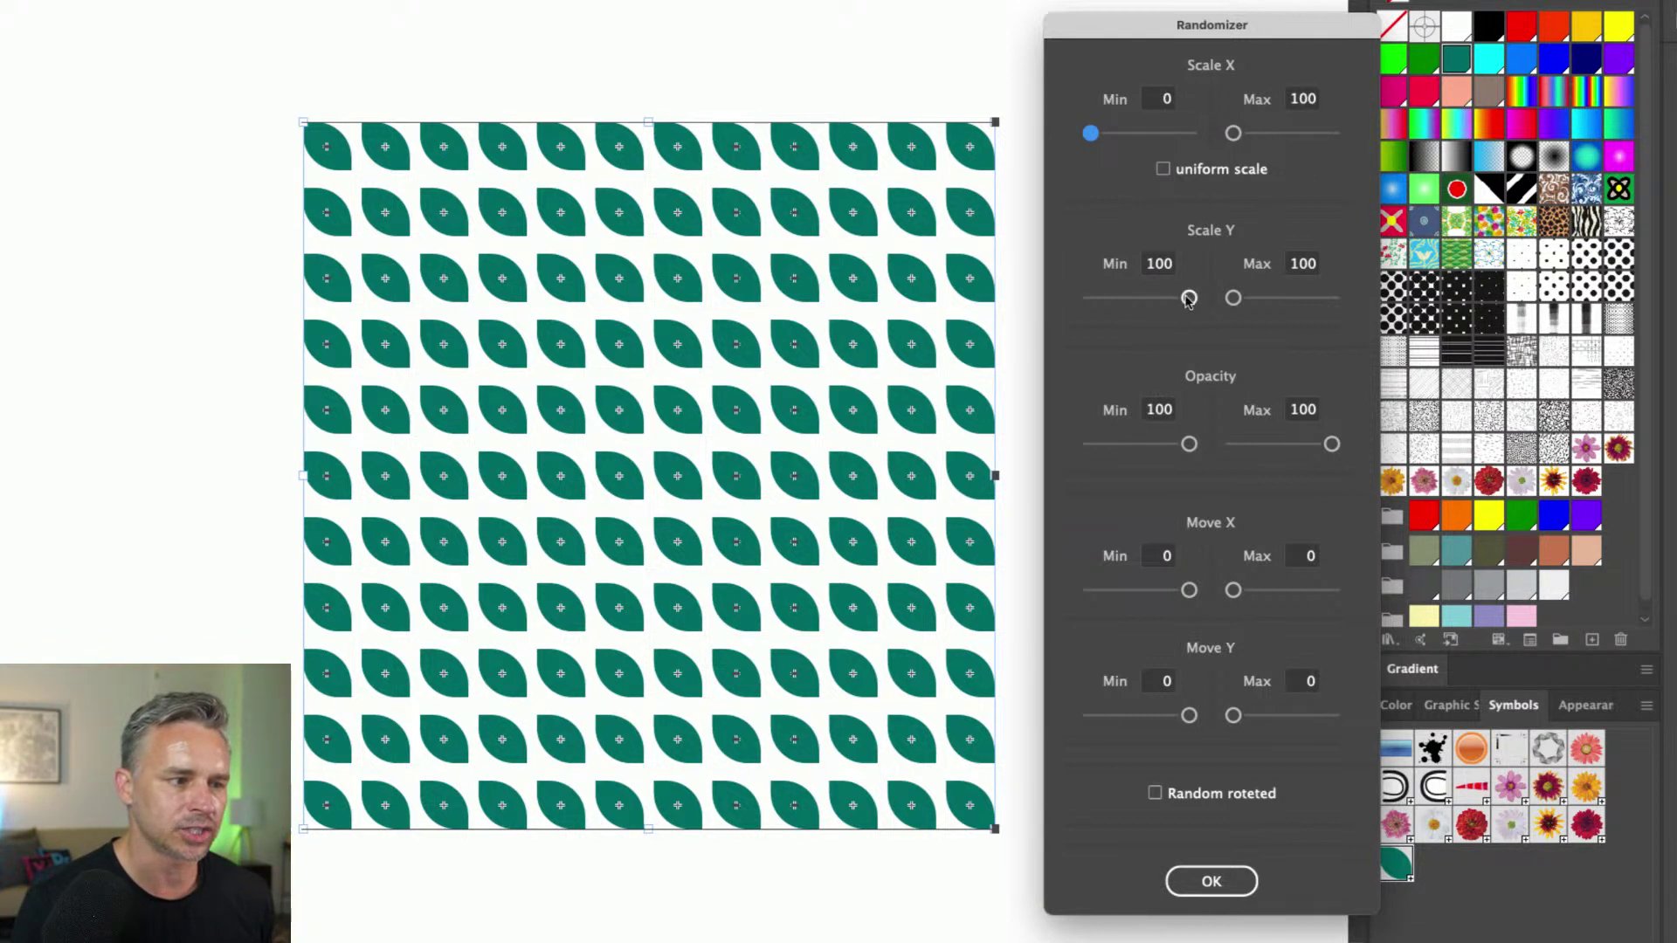
{"action": "left_click", "coordinate": [1163, 170]}
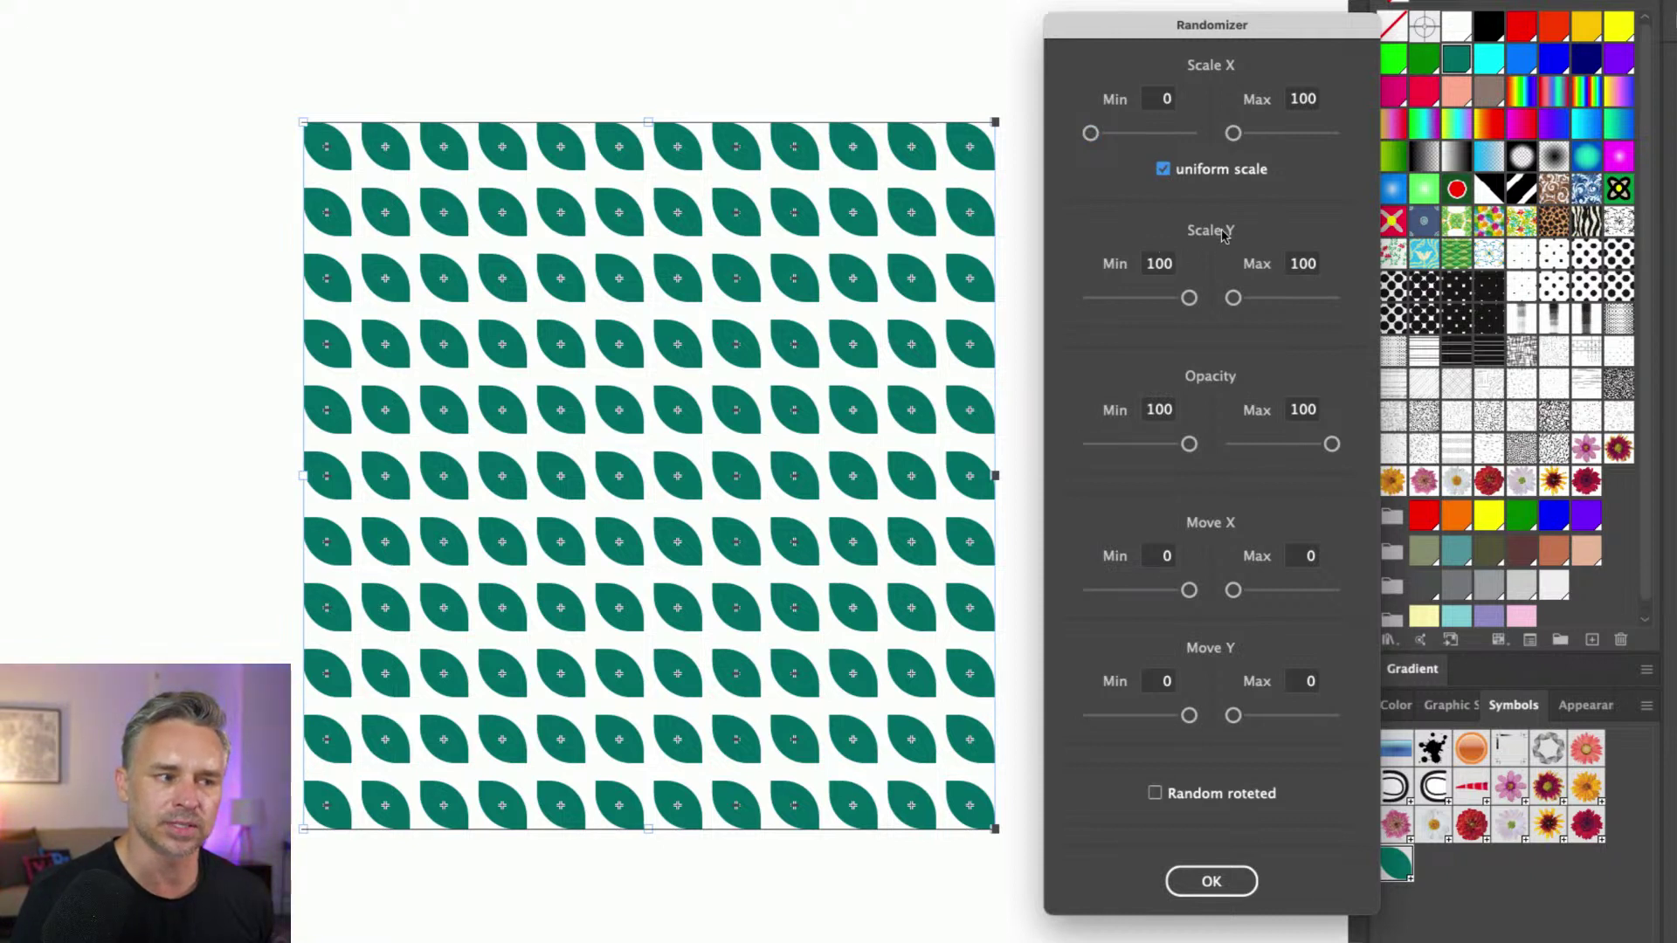
- Randomize the leaves with minimum opacity about 17, Move X maximum 209, Move Y maximum 260, negative minimum moves and random rotation
{"action": "left_click_drag", "start_coordinate": [1189, 446], "coordinate": [1107, 452]}
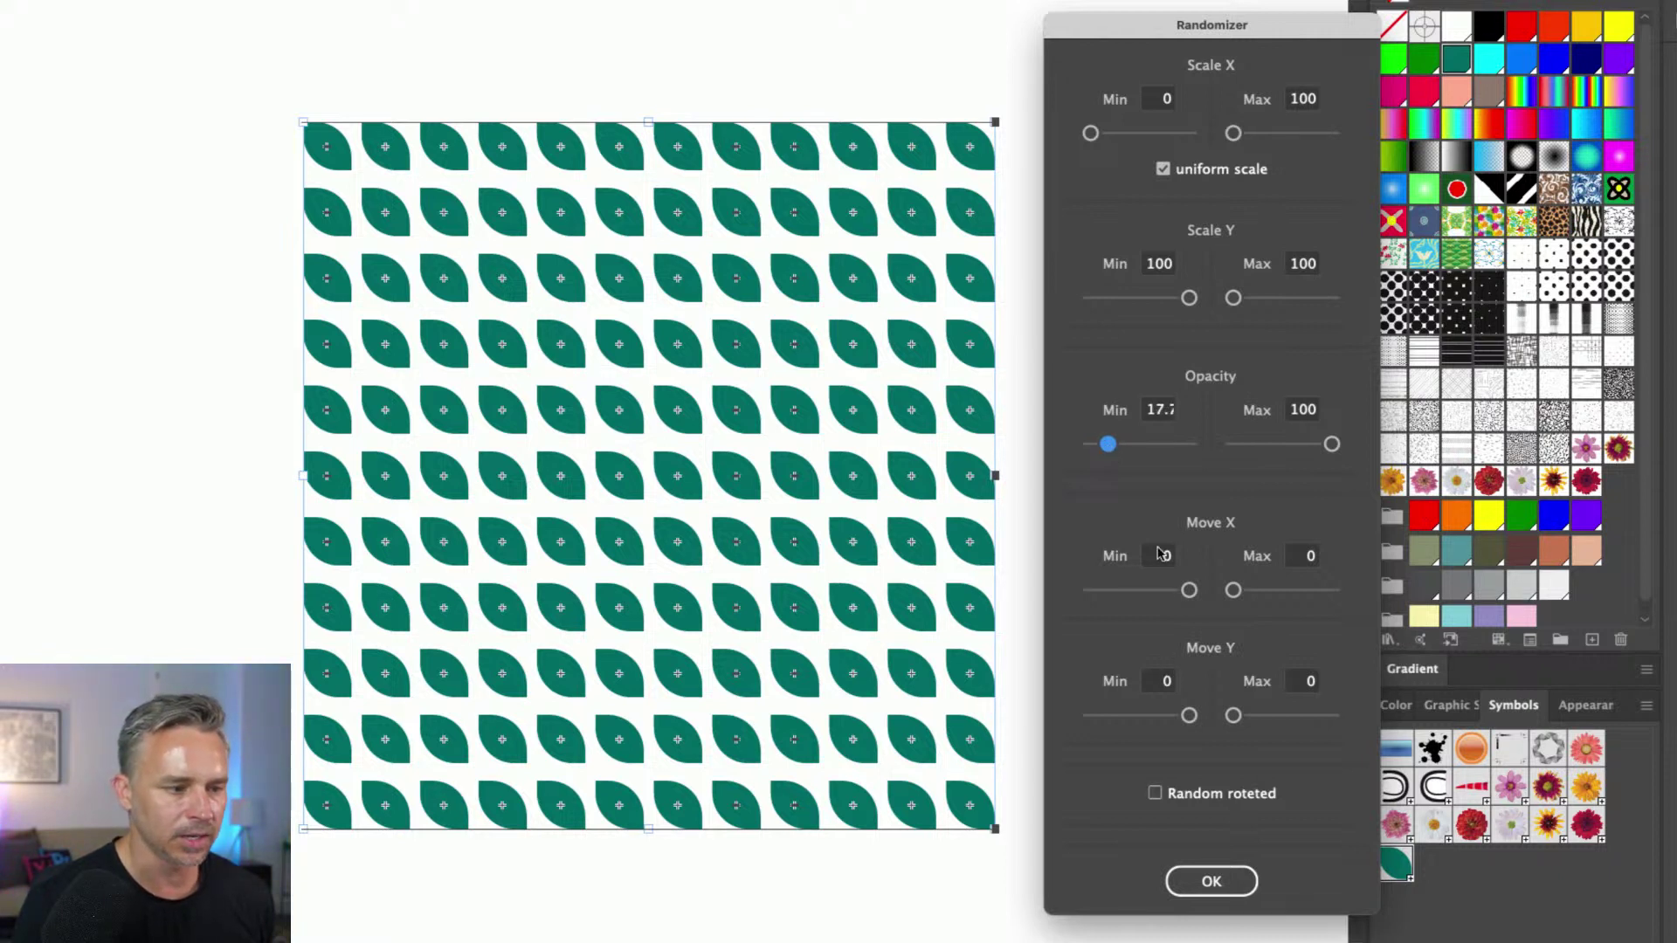
{"action": "mouse_move", "coordinate": [1188, 592]}
{"action": "left_mouse_down"}
{"action": "mouse_move", "coordinate": [1150, 592]}
{"action": "mouse_move", "coordinate": [1255, 591]}
{"action": "mouse_move", "coordinate": [1168, 593]}
{"action": "left_mouse_up"}
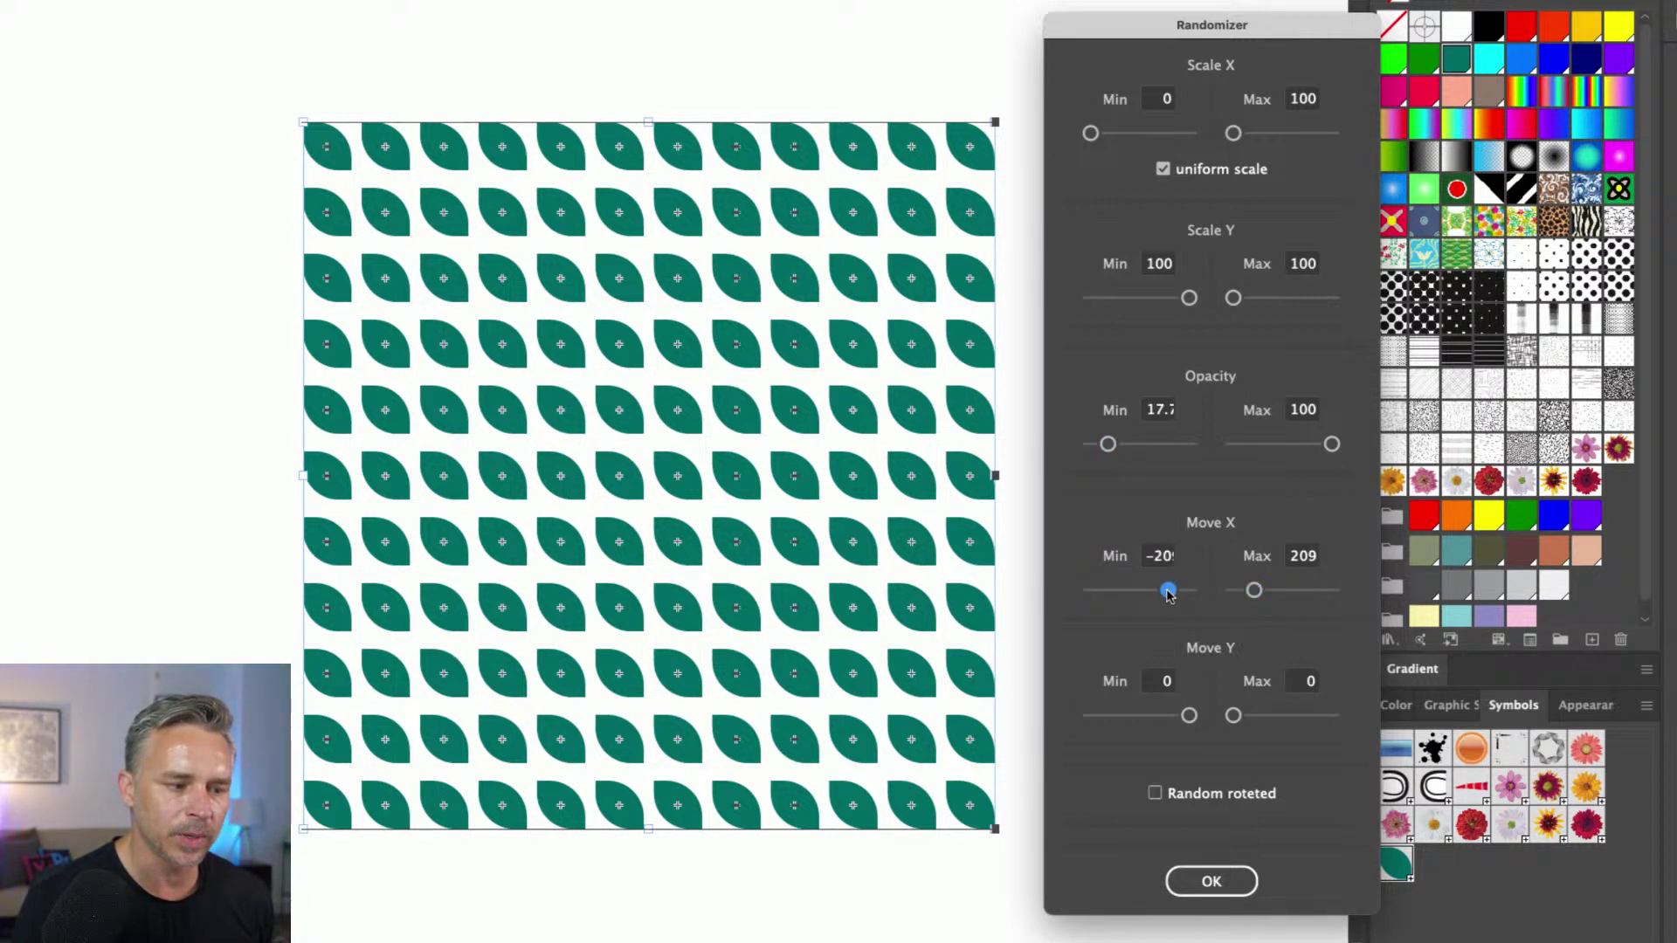
{"action": "left_click_drag", "start_coordinate": [1190, 716], "coordinate": [1259, 717]}
{"action": "left_click", "coordinate": [1154, 793]}
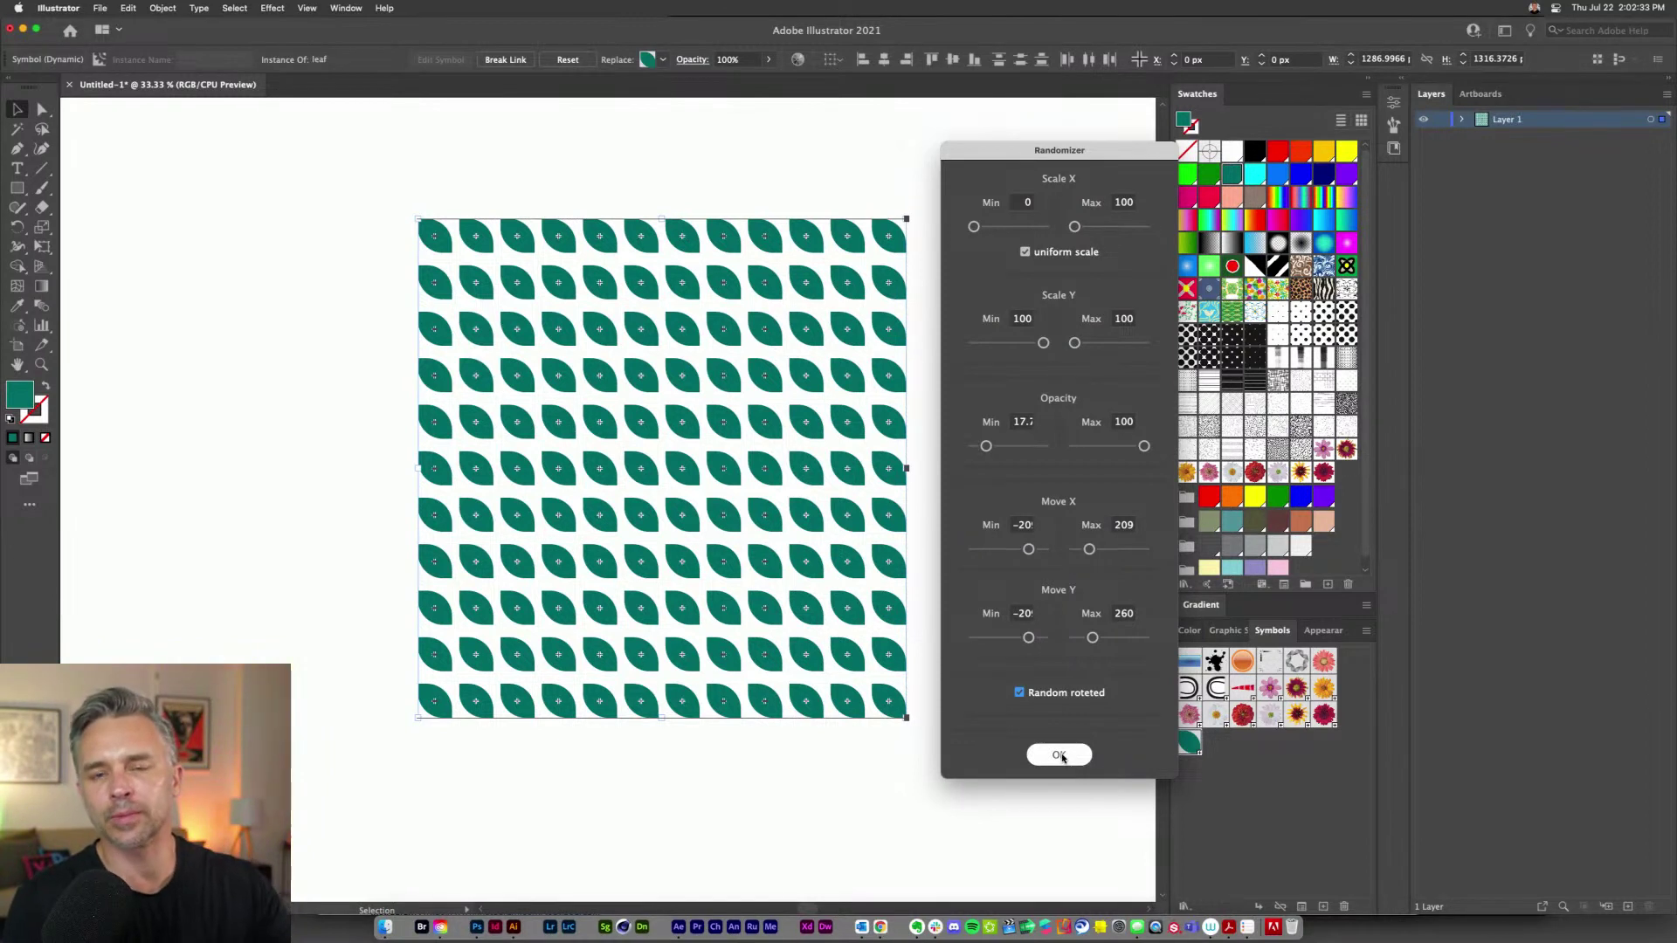
{"action": "left_click", "coordinate": [1060, 756]}
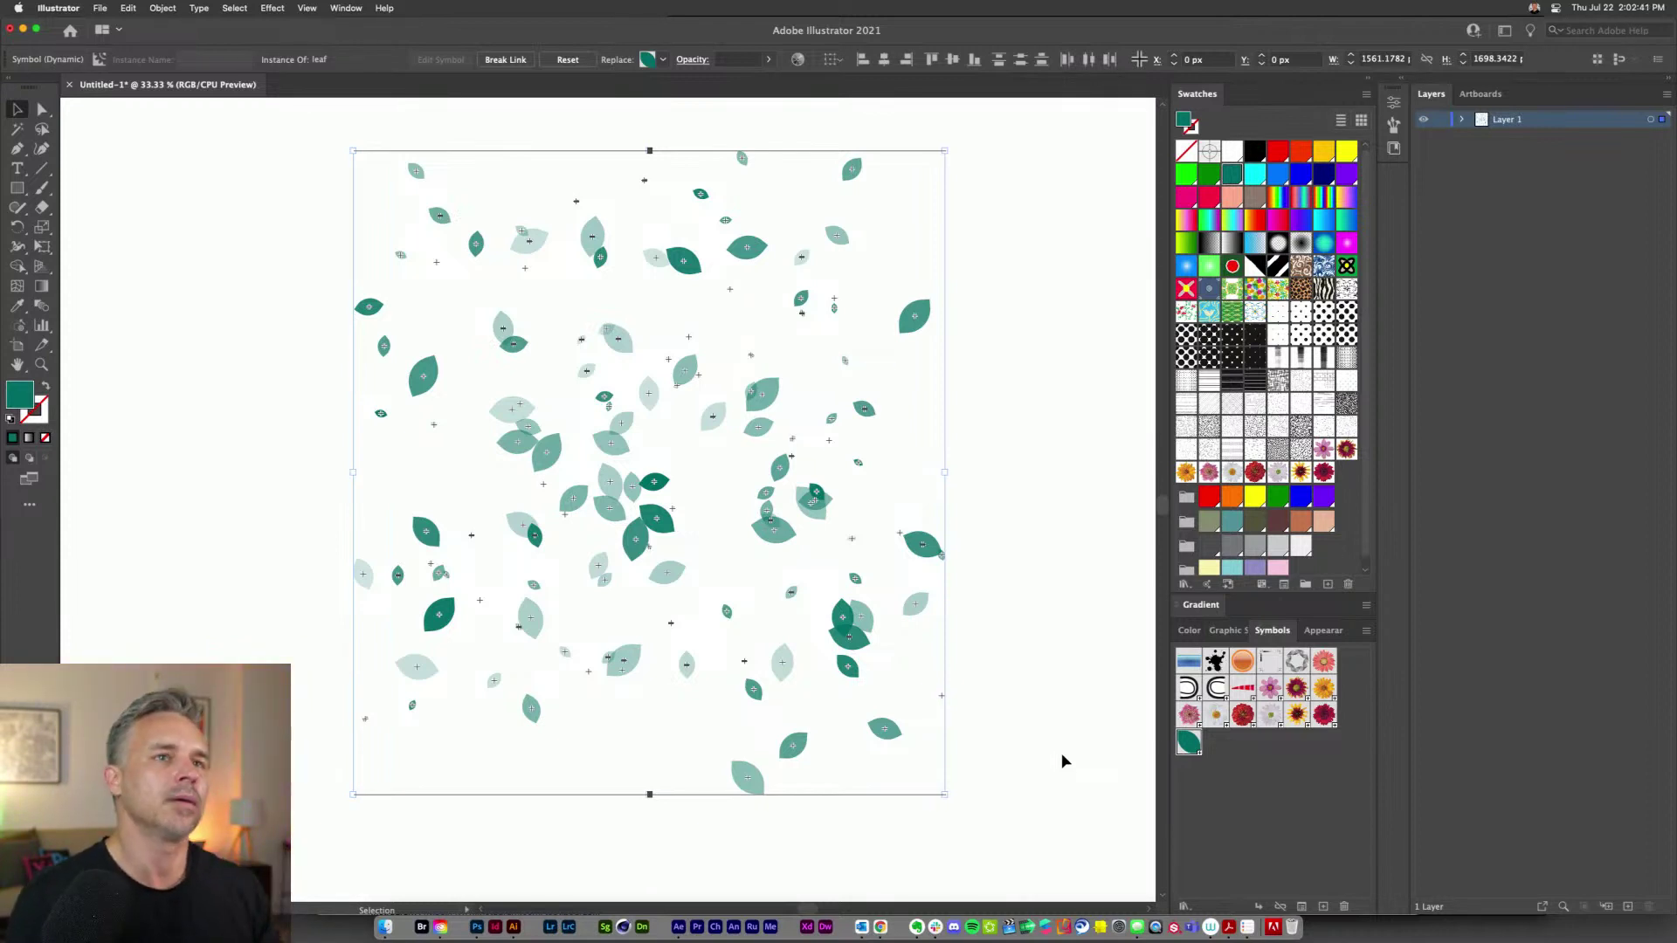
- Deselect the scattered leaves, duplicate Layer 1 and hide the original layer
{"action": "left_click", "coordinate": [271, 427]}
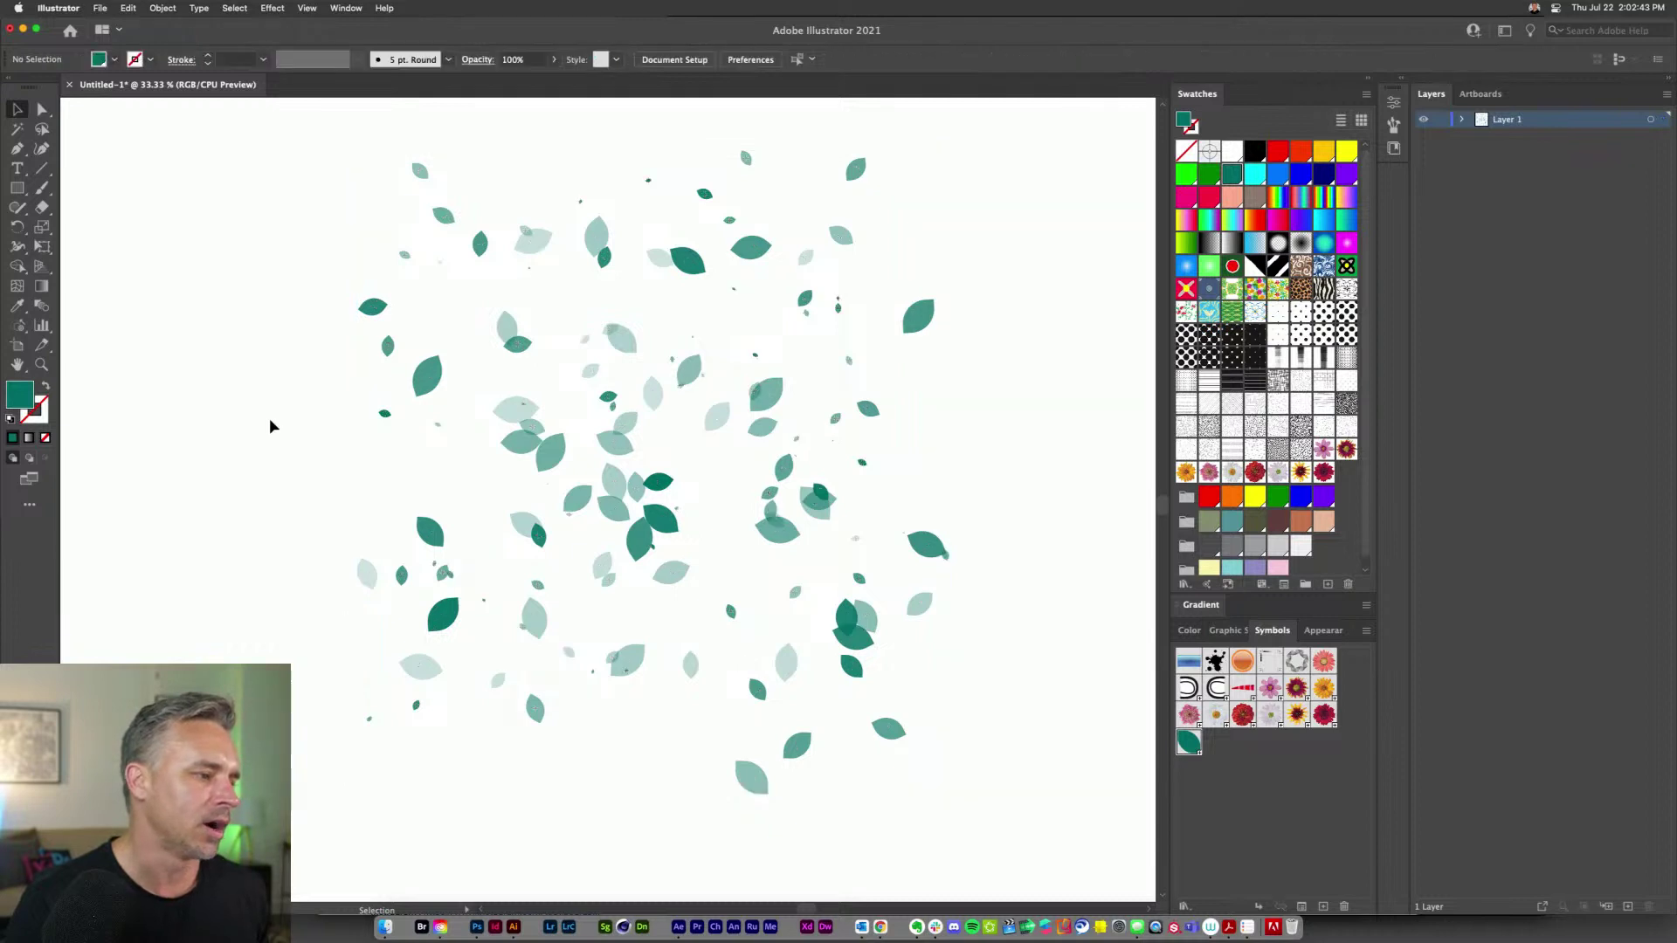
{"action": "key", "text": "a"}
{"action": "key", "text": "v"}
{"action": "left_click_drag", "start_coordinate": [1544, 120], "coordinate": [1627, 906]}
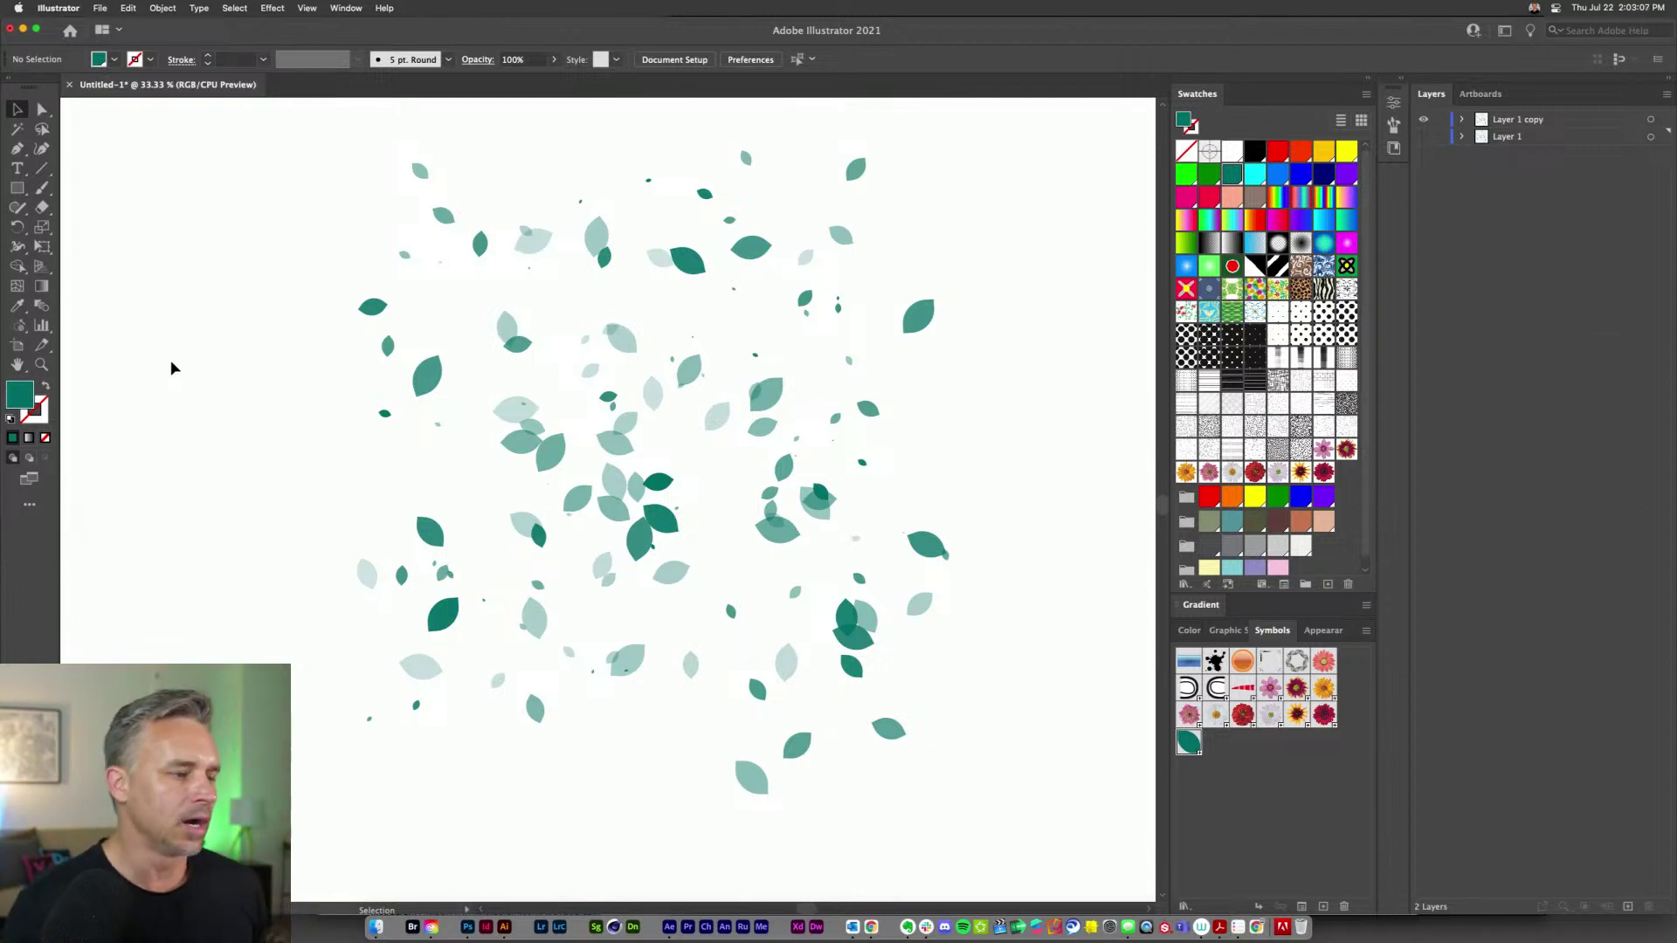
- Select all the scattered leaves on the duplicated layer and float the swatches over the artwork
{"action": "left_click_drag", "start_coordinate": [295, 139], "coordinate": [1000, 868]}
{"action": "left_click_drag", "start_coordinate": [1212, 94], "coordinate": [913, 365]}
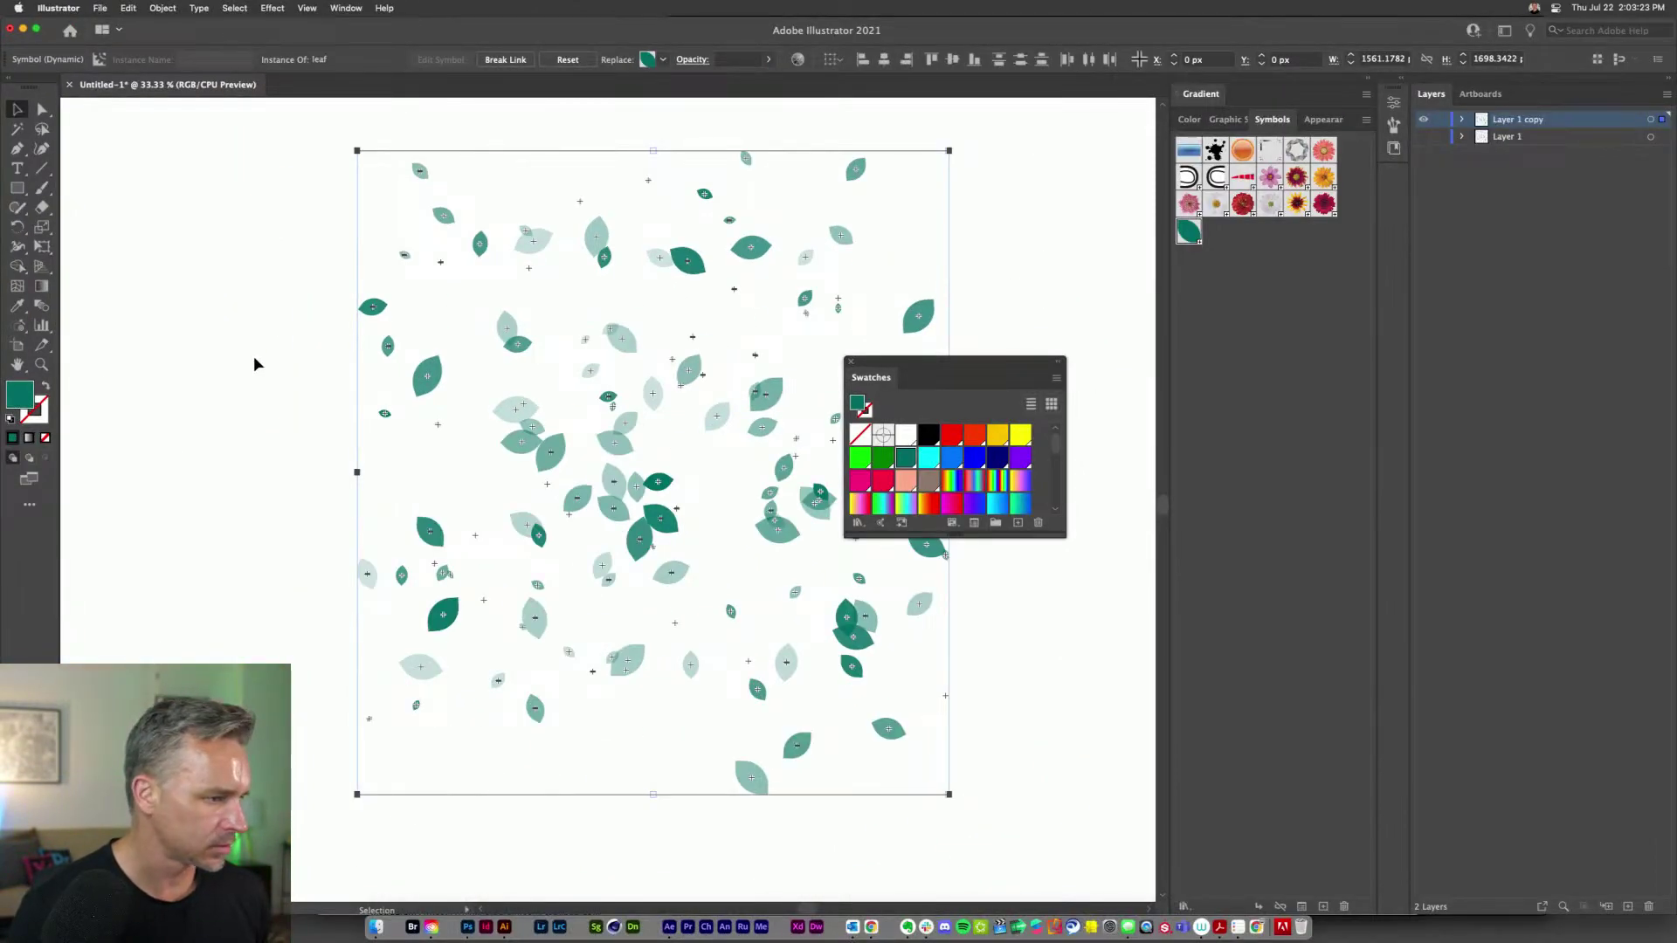
{"action": "left_click", "coordinate": [277, 379]}
{"action": "key", "text": "super+z"}
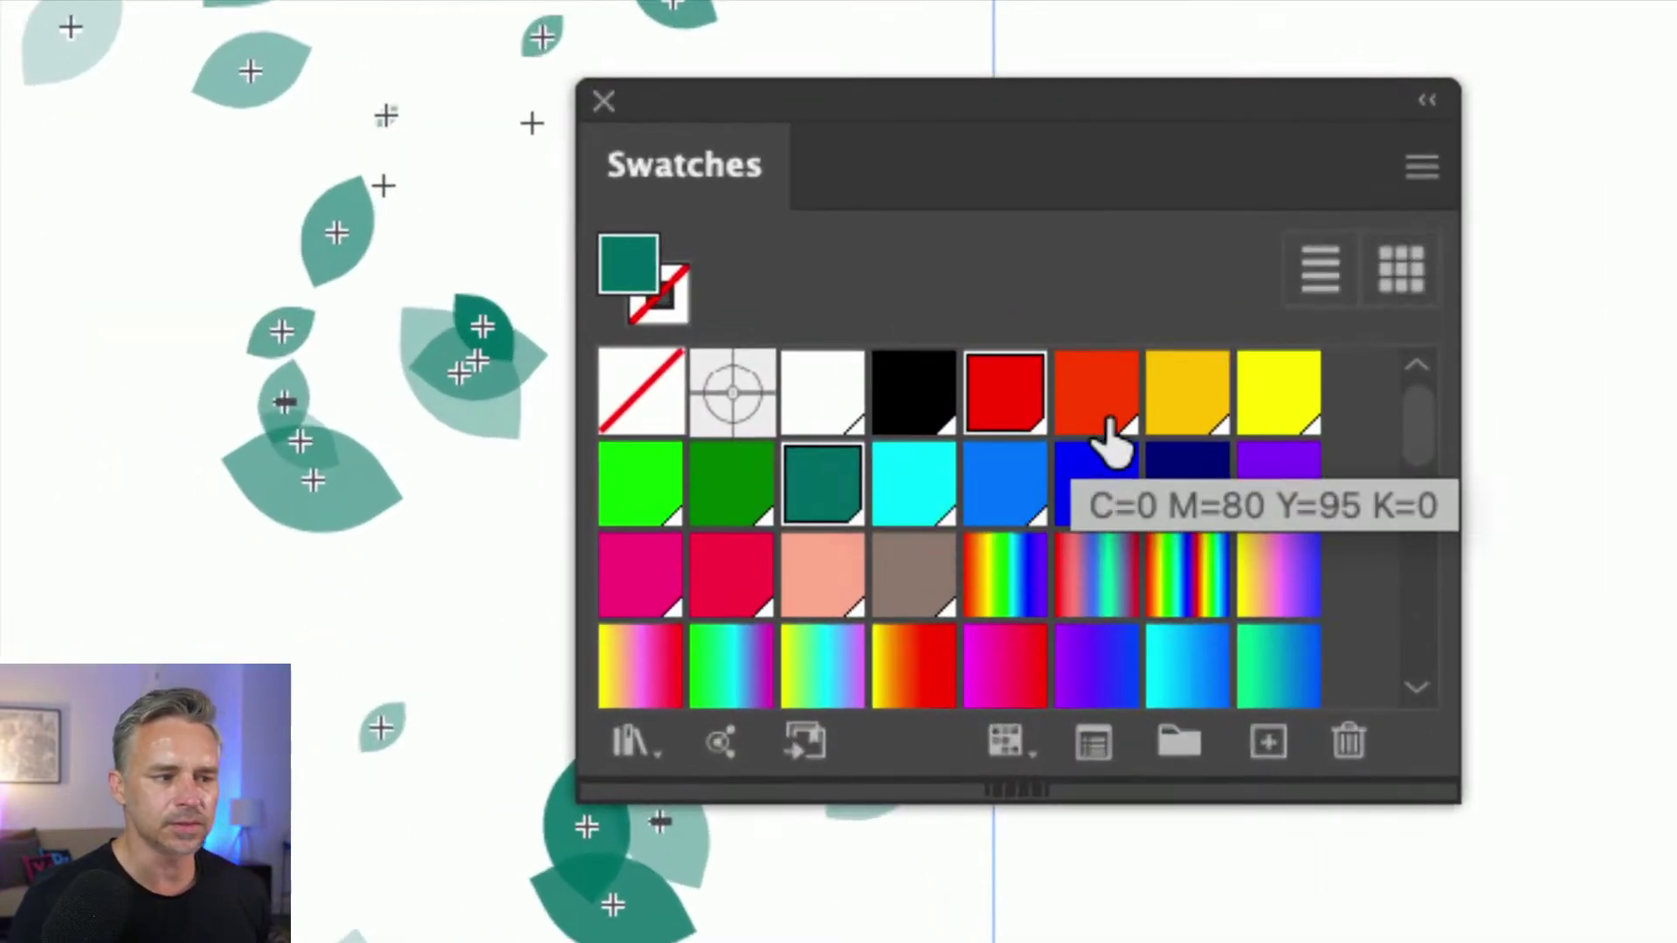
- Select the red, gold, yellow, dark green and teal swatches together
{"action": "left_click", "coordinate": [1183, 412], "text": "super"}
{"action": "left_click", "coordinate": [1273, 405], "text": "super"}
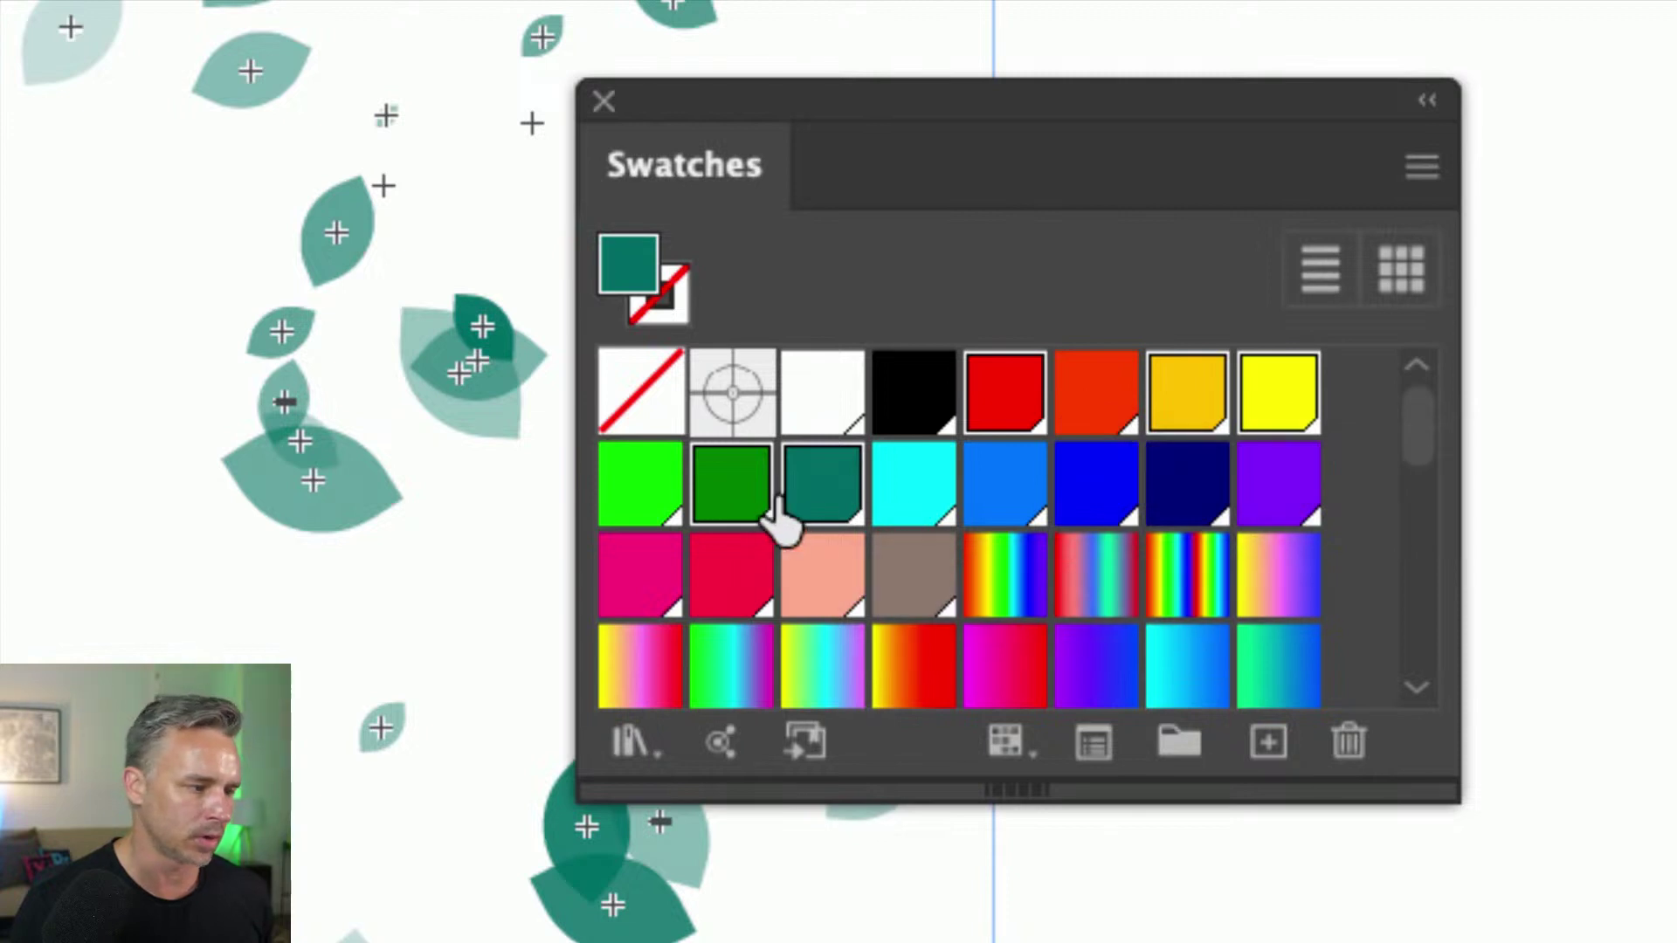
{"action": "scroll", "coordinate": [784, 507], "scroll_direction": "down", "scroll_amount": 10}
{"action": "scroll", "coordinate": [785, 507], "scroll_direction": "up", "scroll_amount": 12}
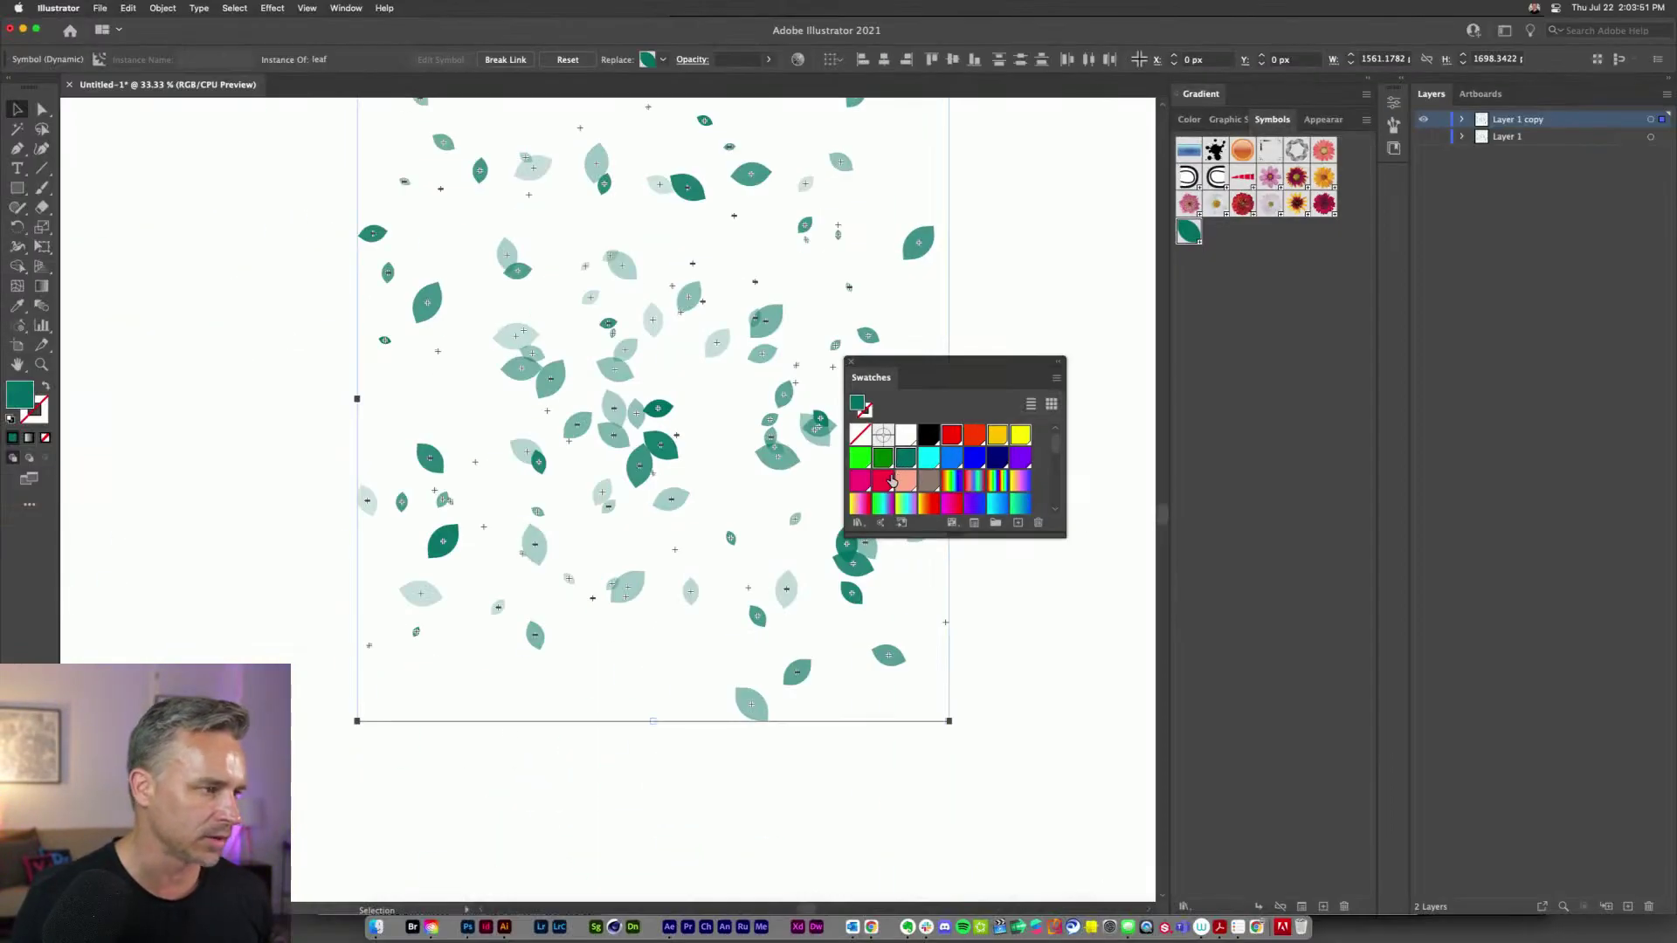
- Try to recolor the selected leaf instances with the RandomSwatchesFill script
{"action": "left_click", "coordinate": [102, 8]}
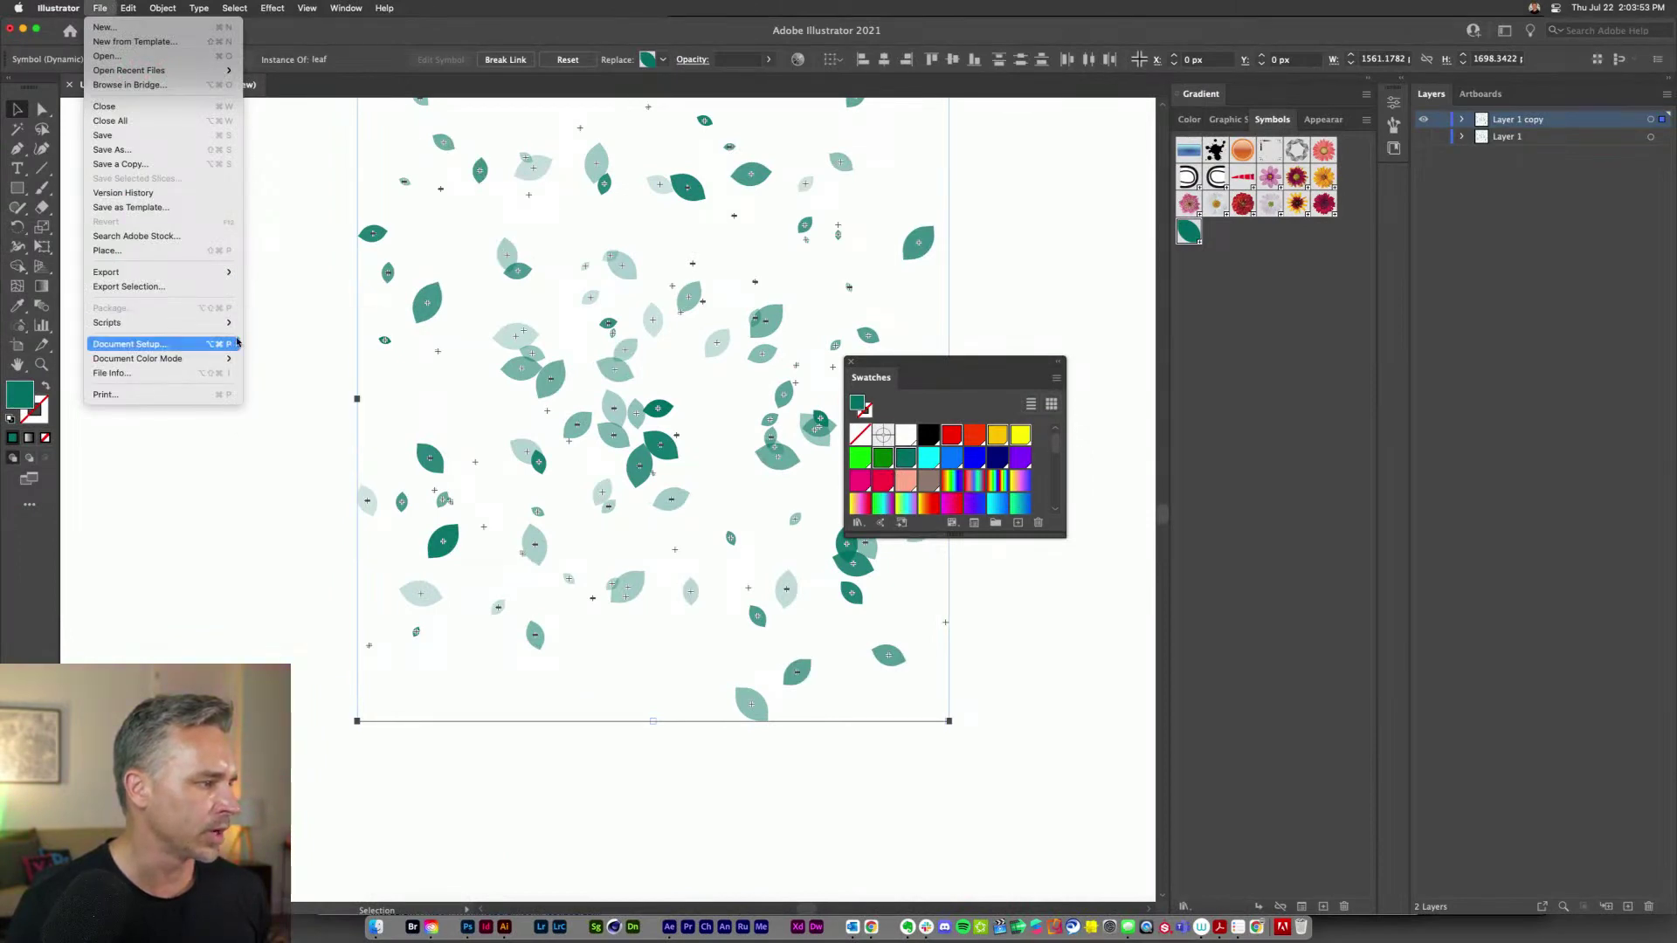
{"action": "mouse_move", "coordinate": [190, 326]}
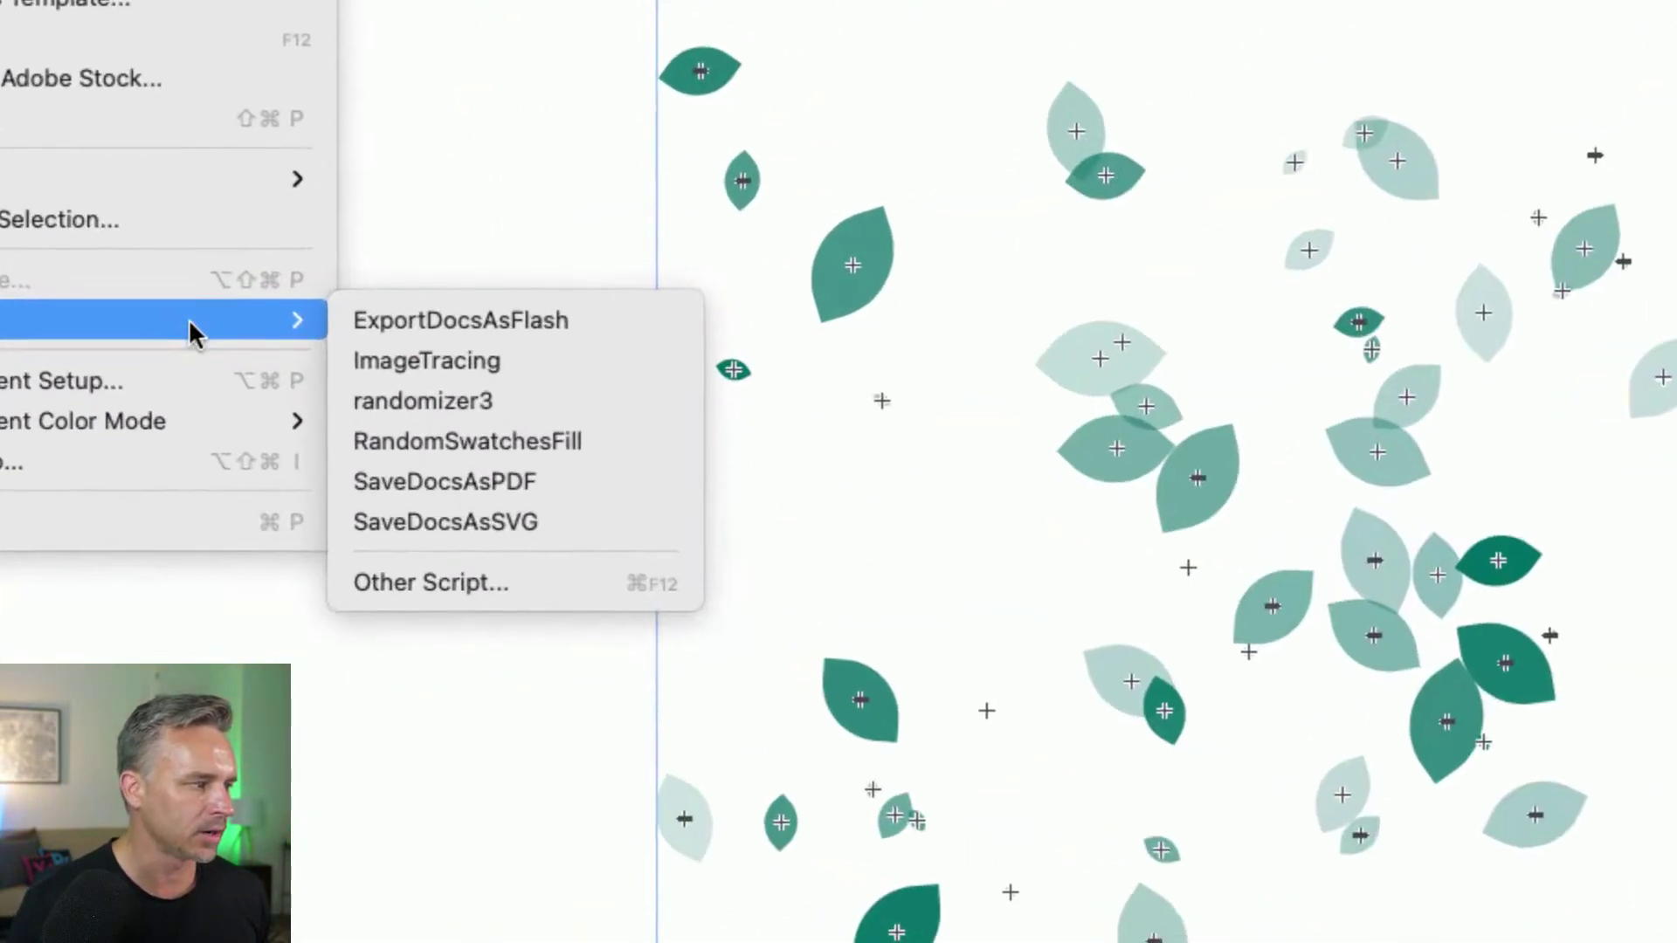
{"action": "left_click", "coordinate": [564, 444]}
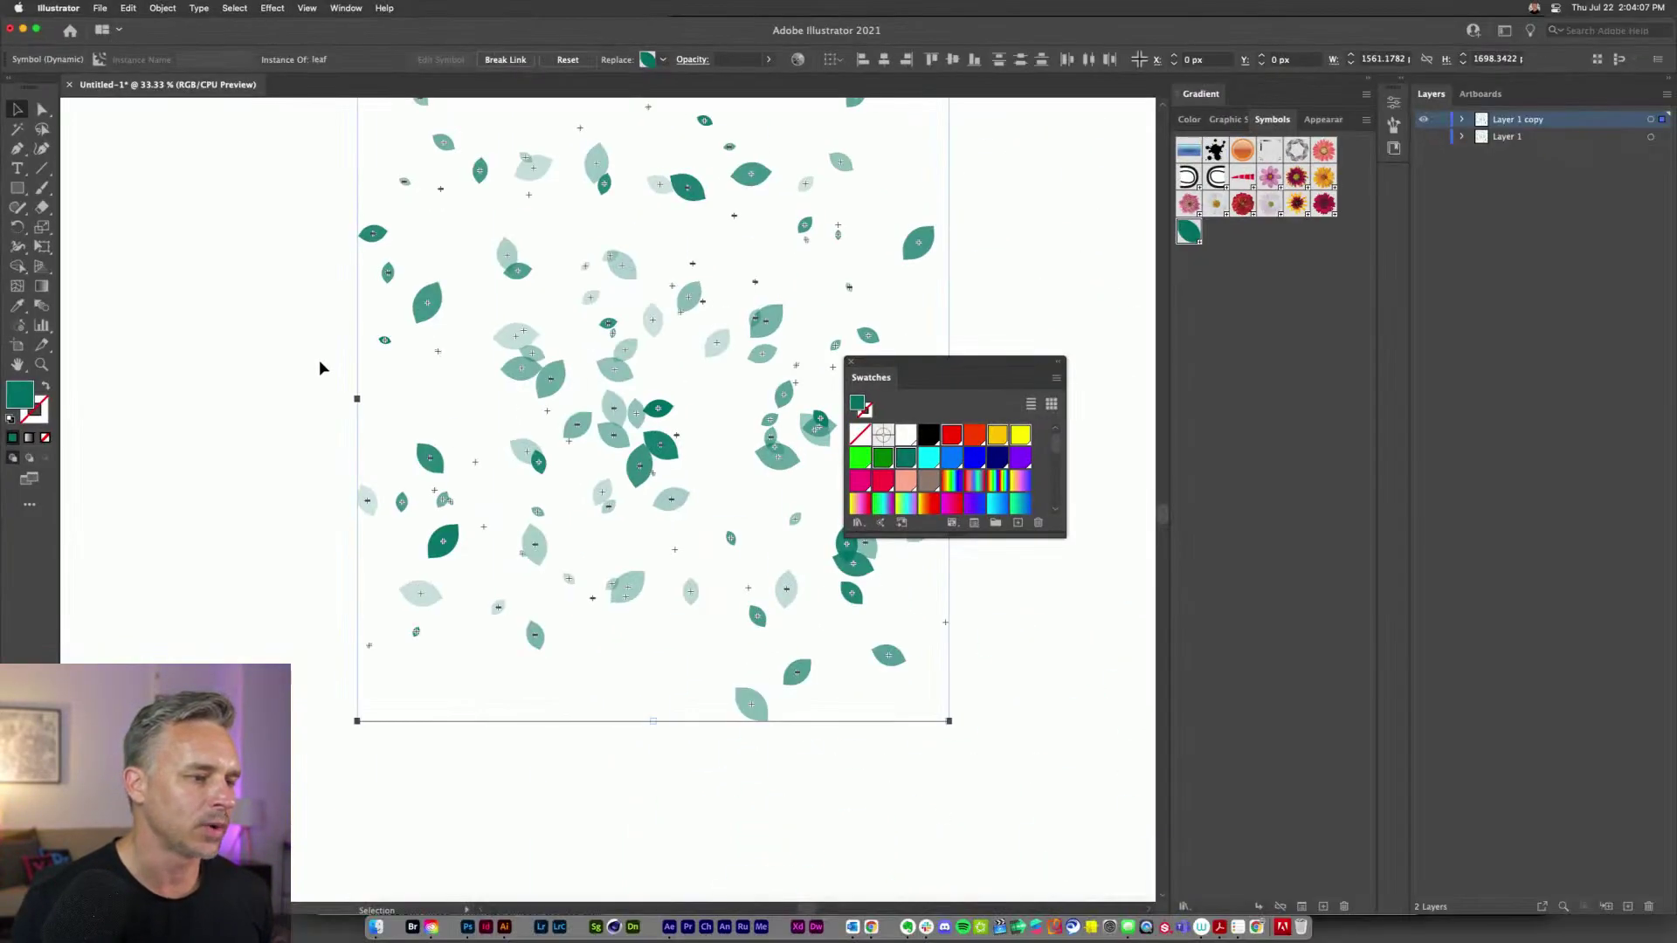
{"action": "scroll", "coordinate": [320, 331], "scroll_direction": "up", "scroll_amount": 3}
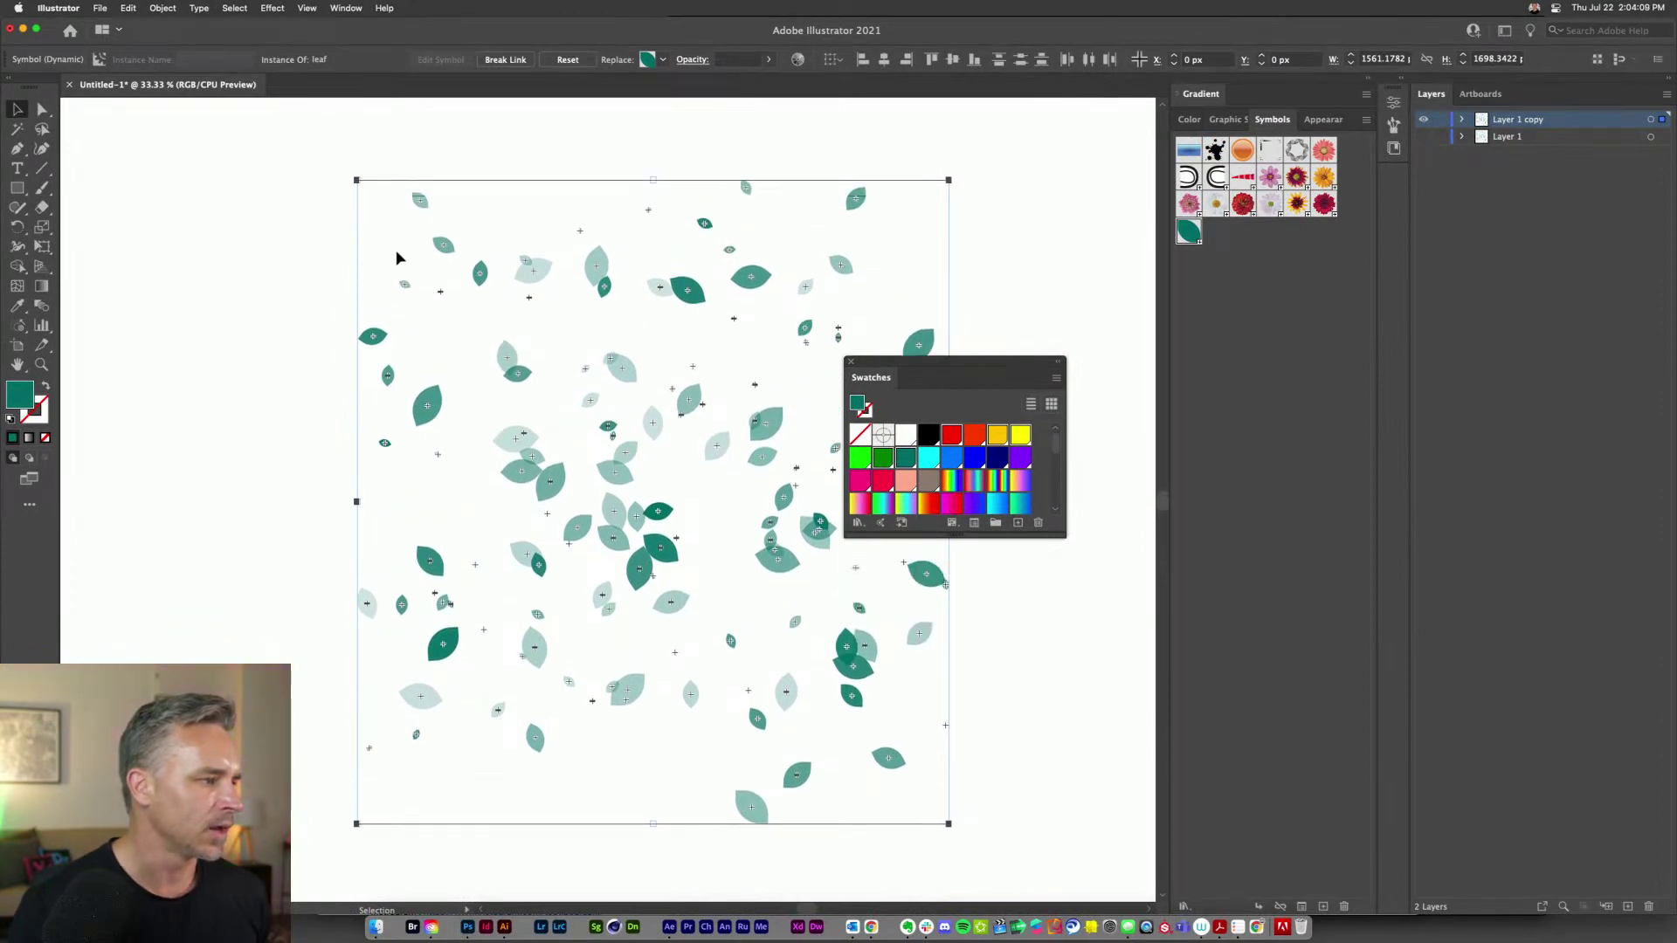
- Break the selected leaves' link to the leaf symbol
{"action": "right_click", "coordinate": [596, 265]}
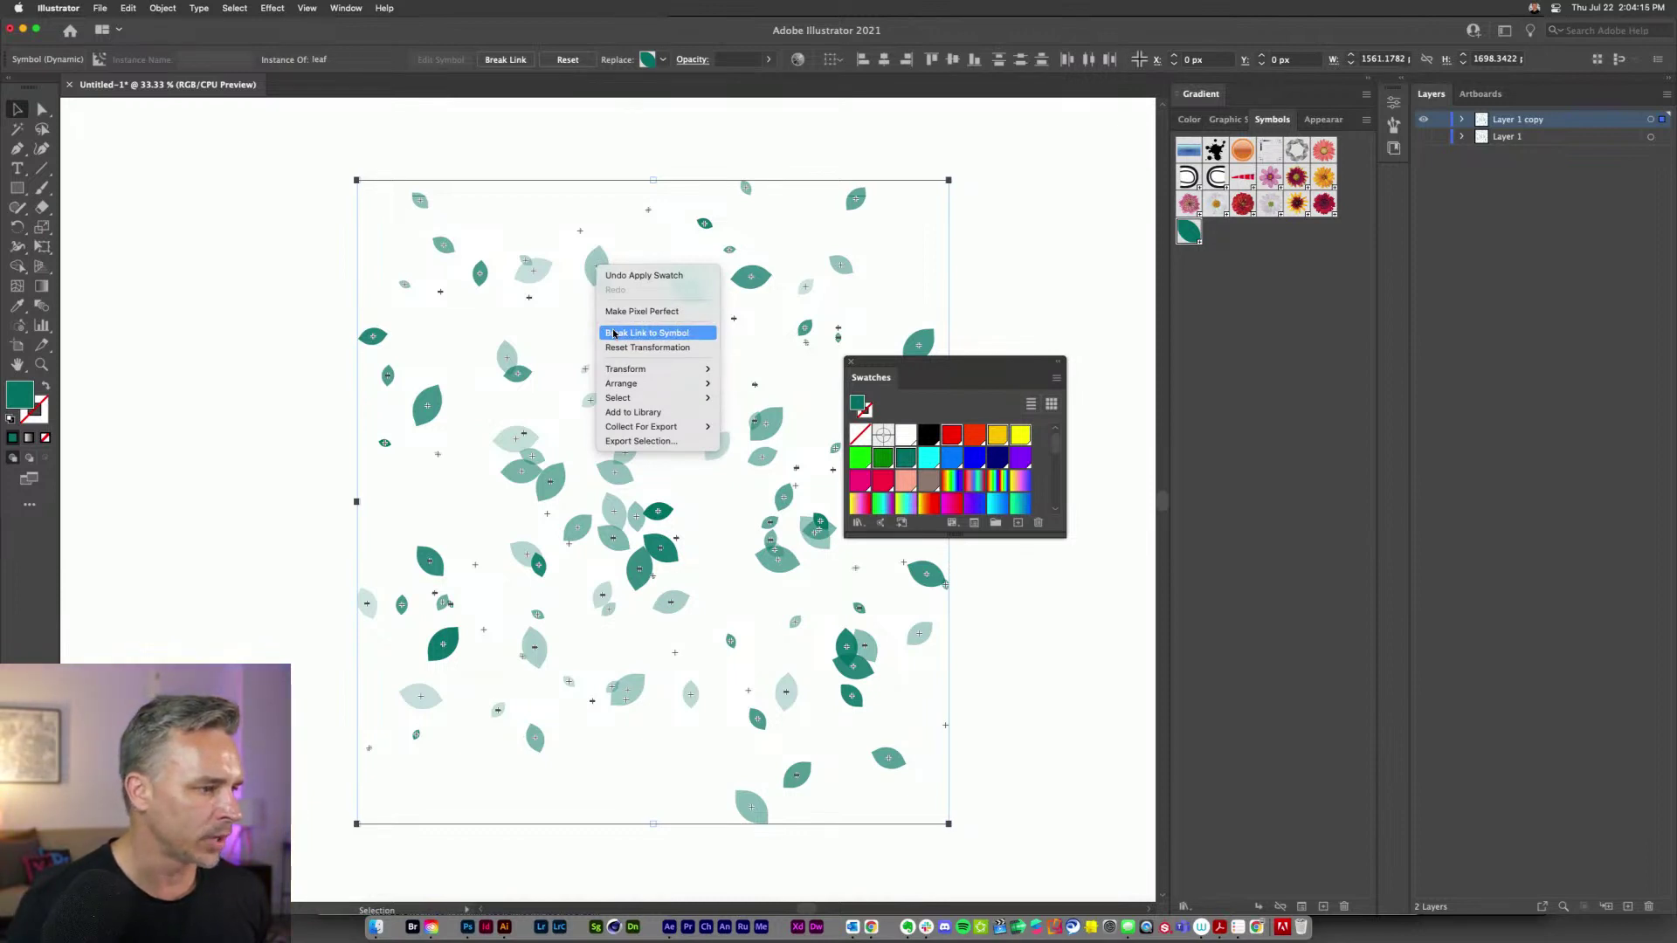
{"action": "left_click", "coordinate": [646, 333]}
{"action": "right_click", "coordinate": [586, 273]}
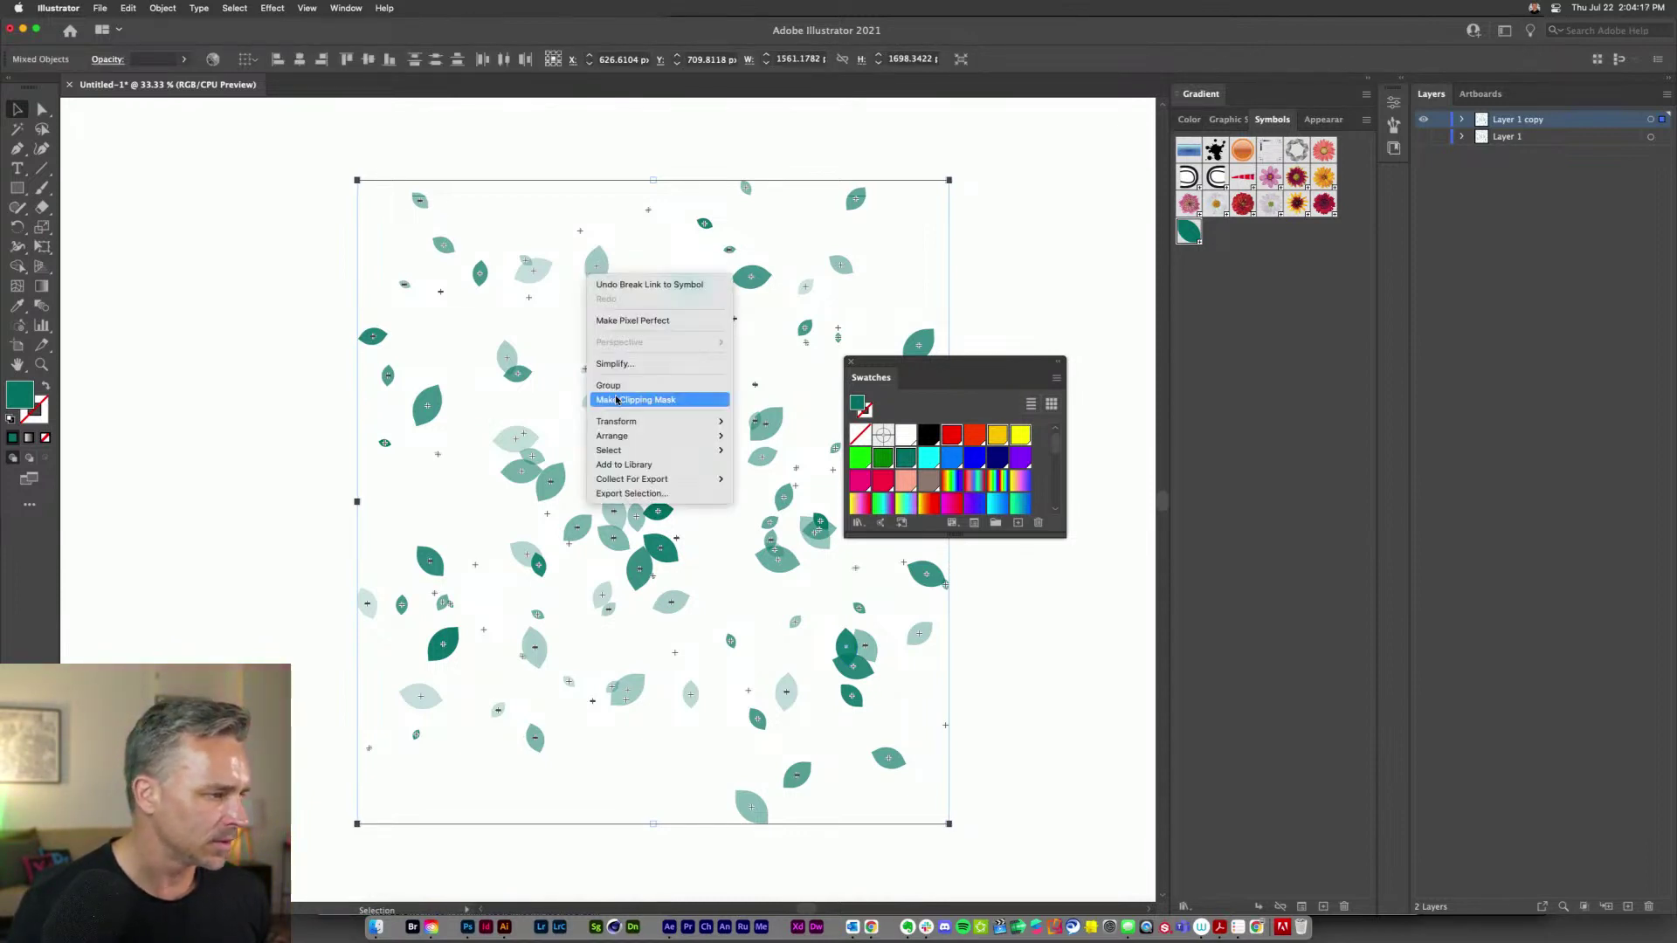
{"action": "left_click", "coordinate": [483, 302]}
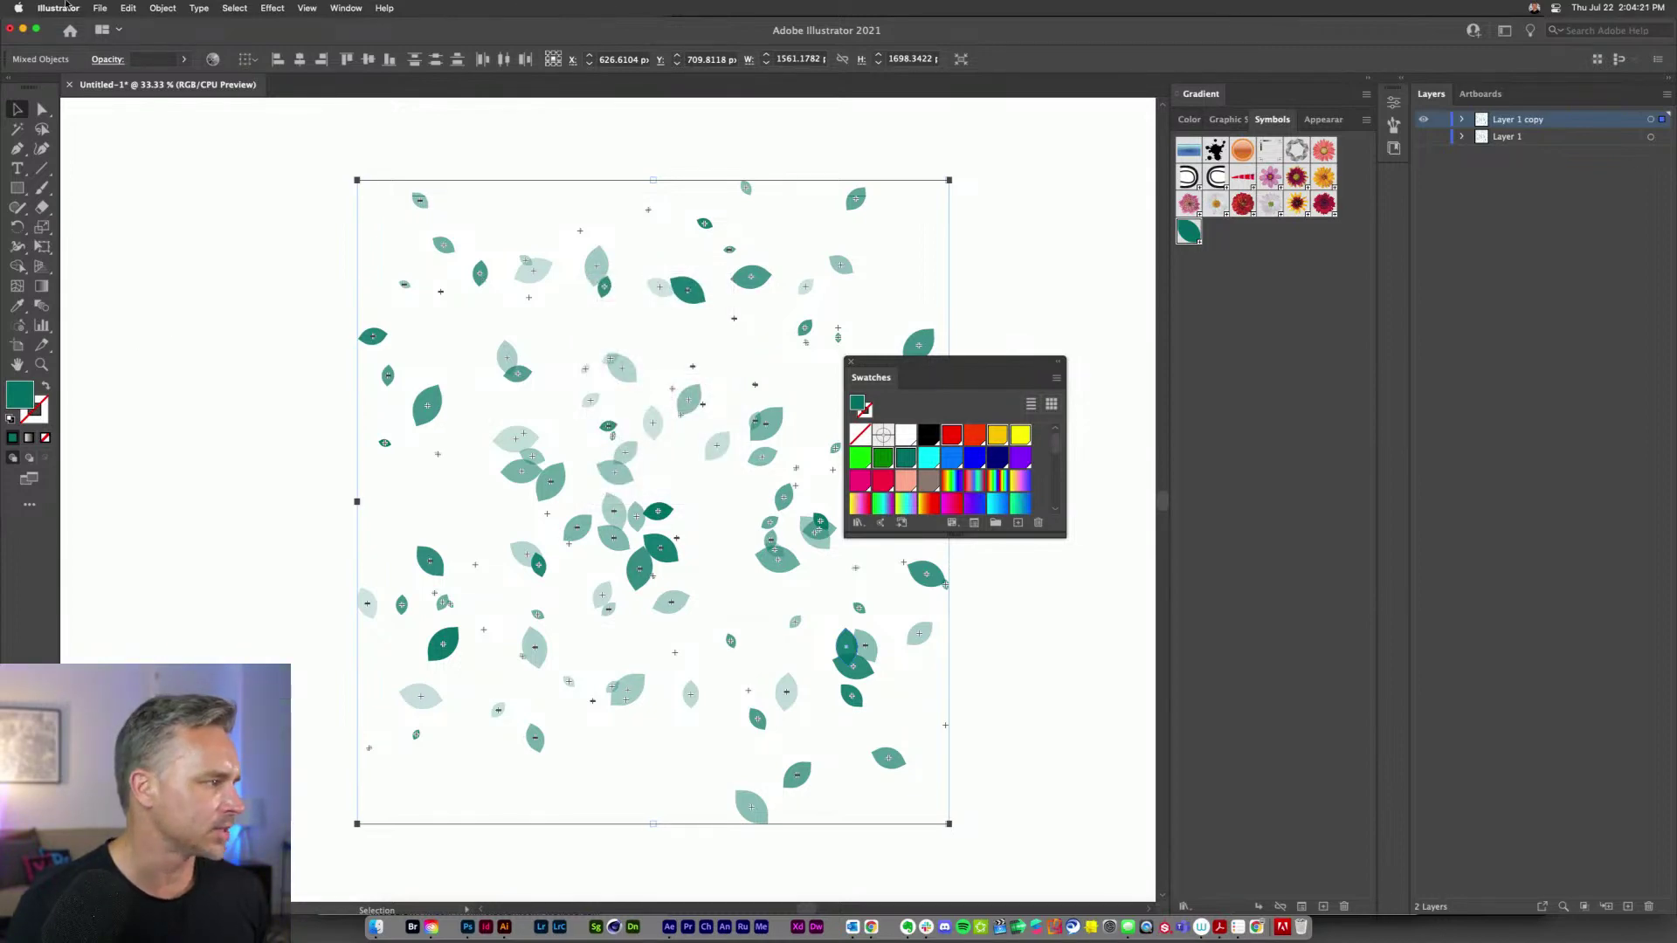
- Try the RandomSwatchesFill script again on the unlinked leaves and select the dark leaf near the group's upper middle
{"action": "left_click", "coordinate": [100, 8]}
{"action": "mouse_move", "coordinate": [170, 321]}
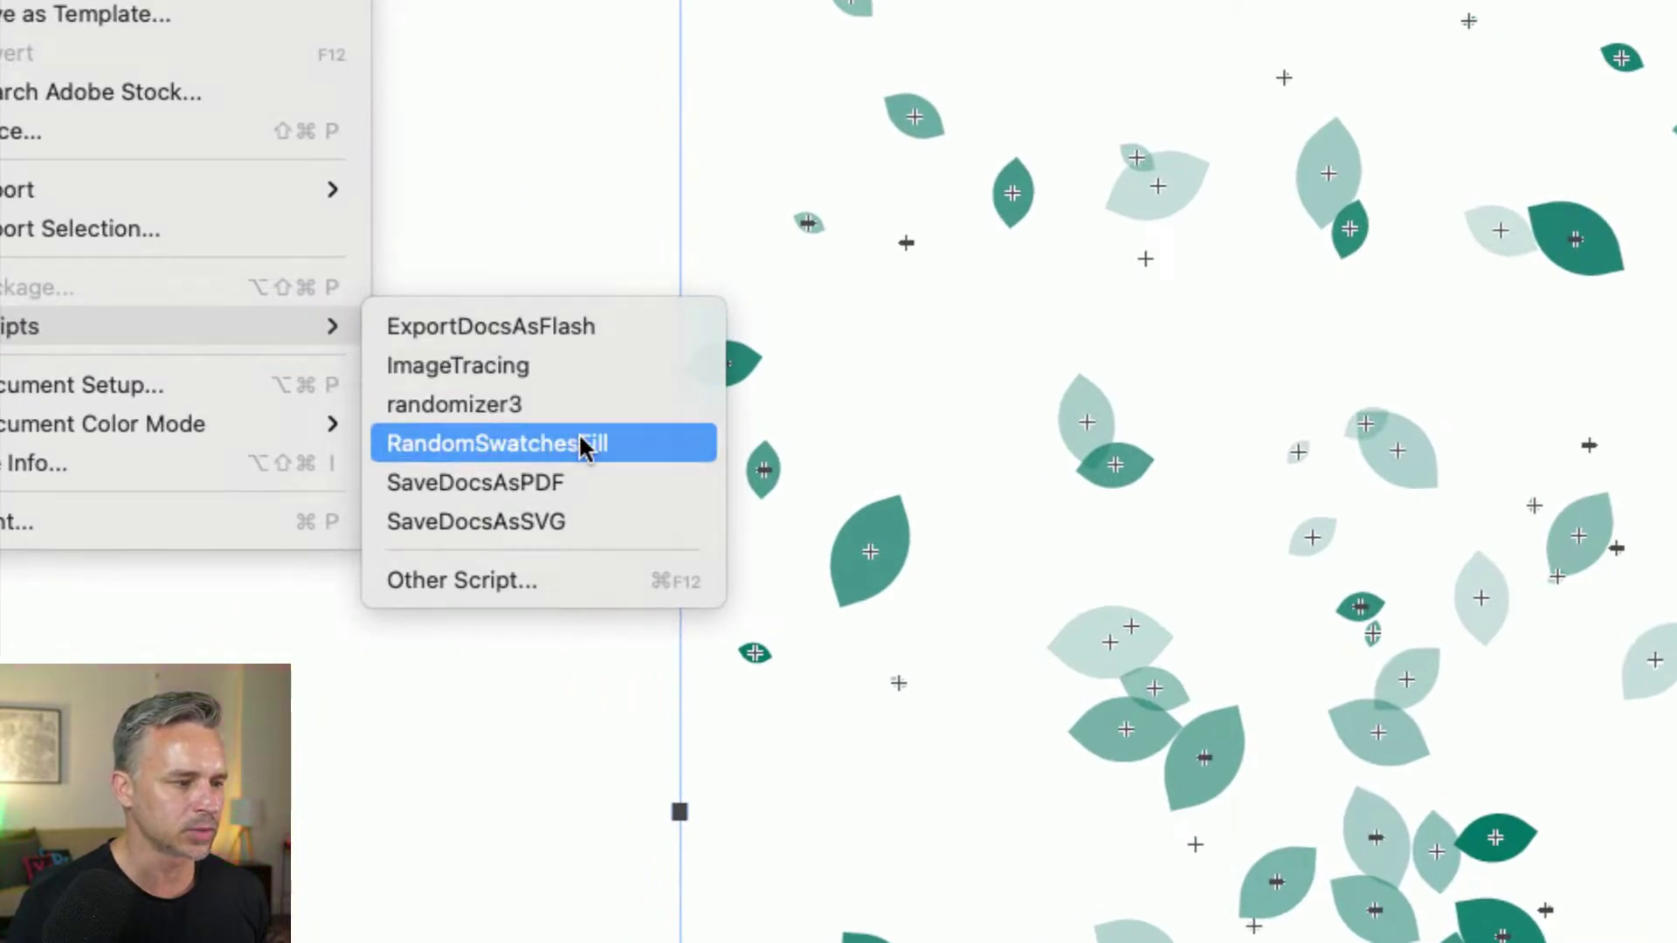
{"action": "left_click", "coordinate": [583, 445]}
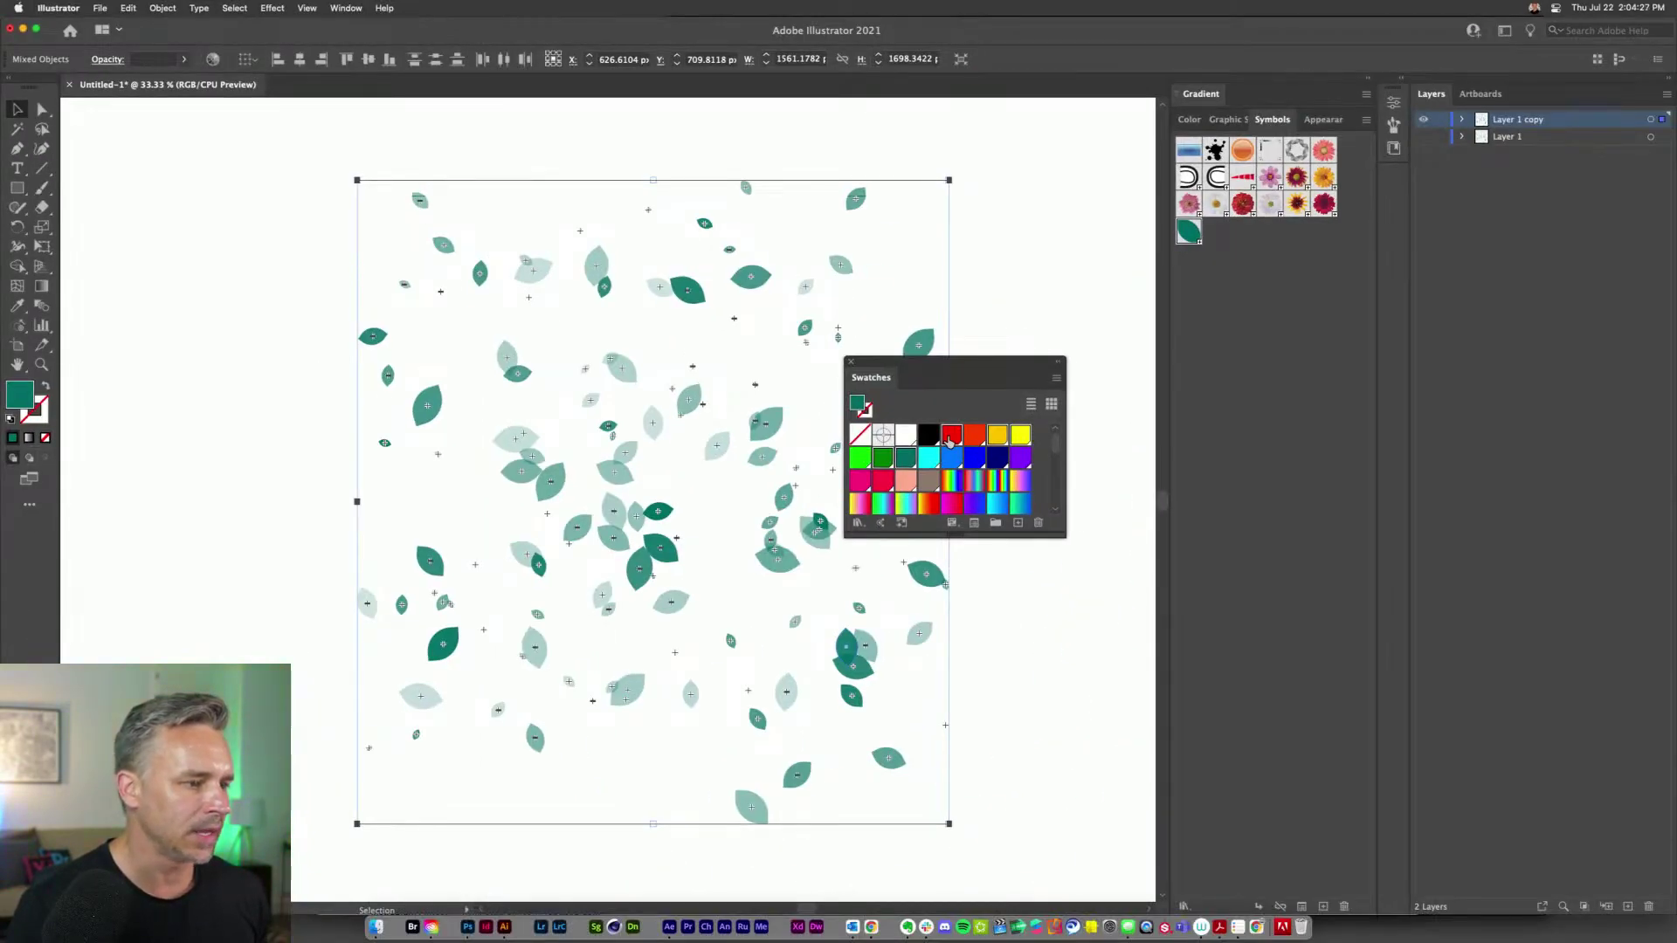
{"action": "left_click", "coordinate": [677, 170]}
{"action": "left_click", "coordinate": [687, 291]}
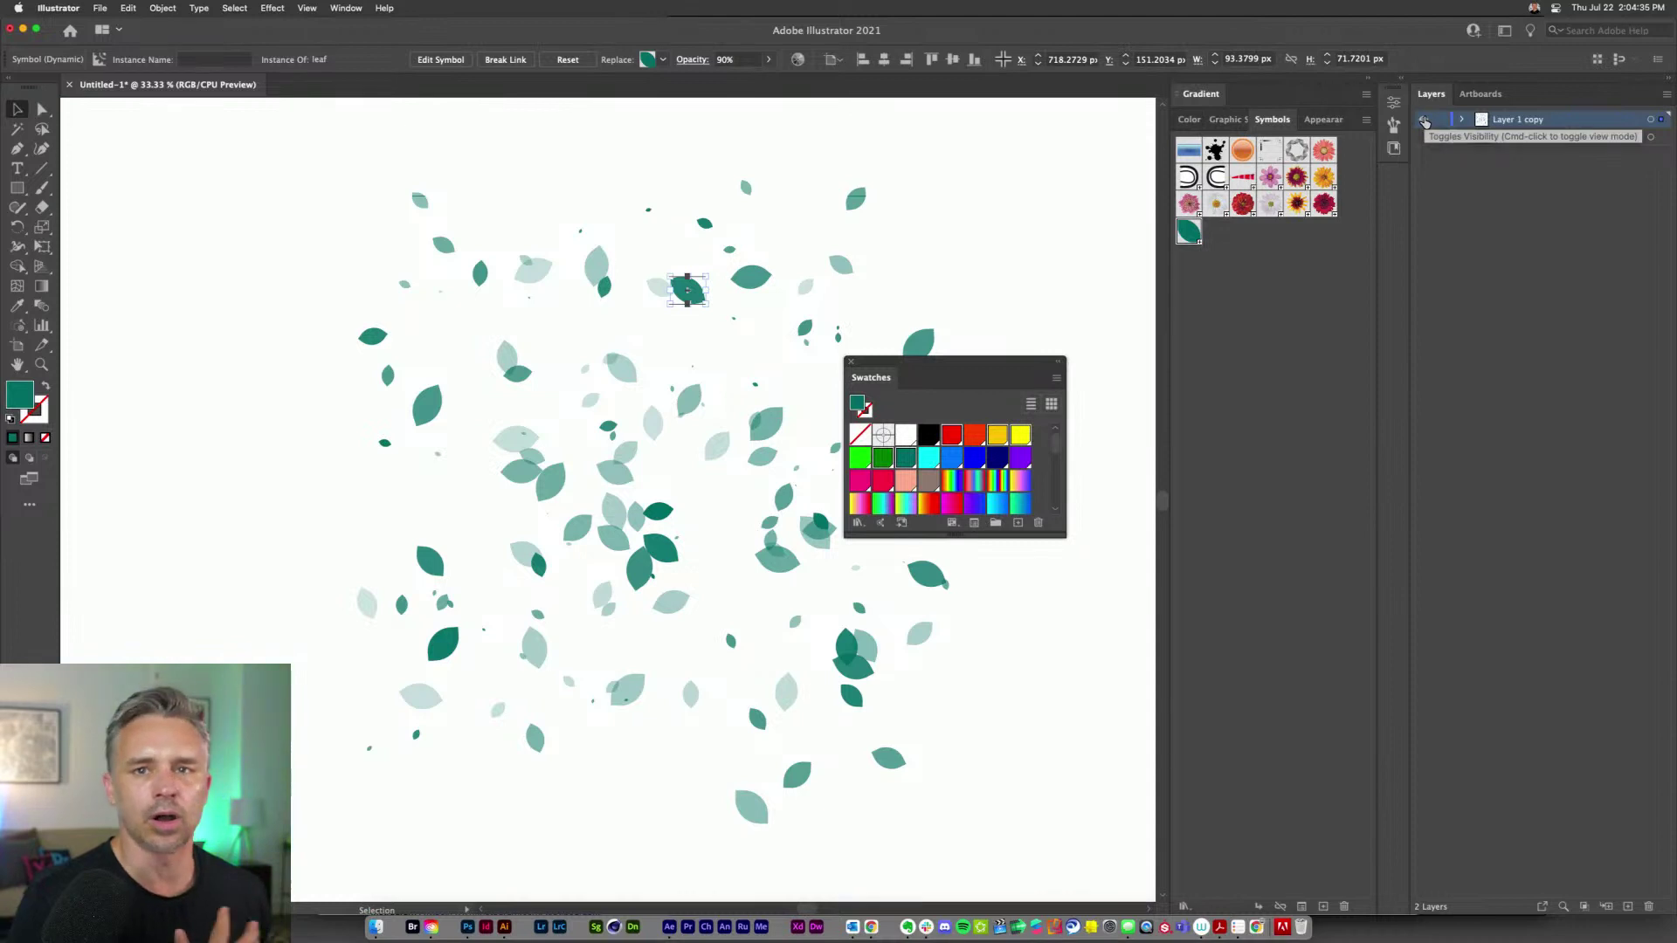
- Undo the scattering of the leaves back to the regular grid of leaf symbol instances
{"action": "key", "text": "super+a"}
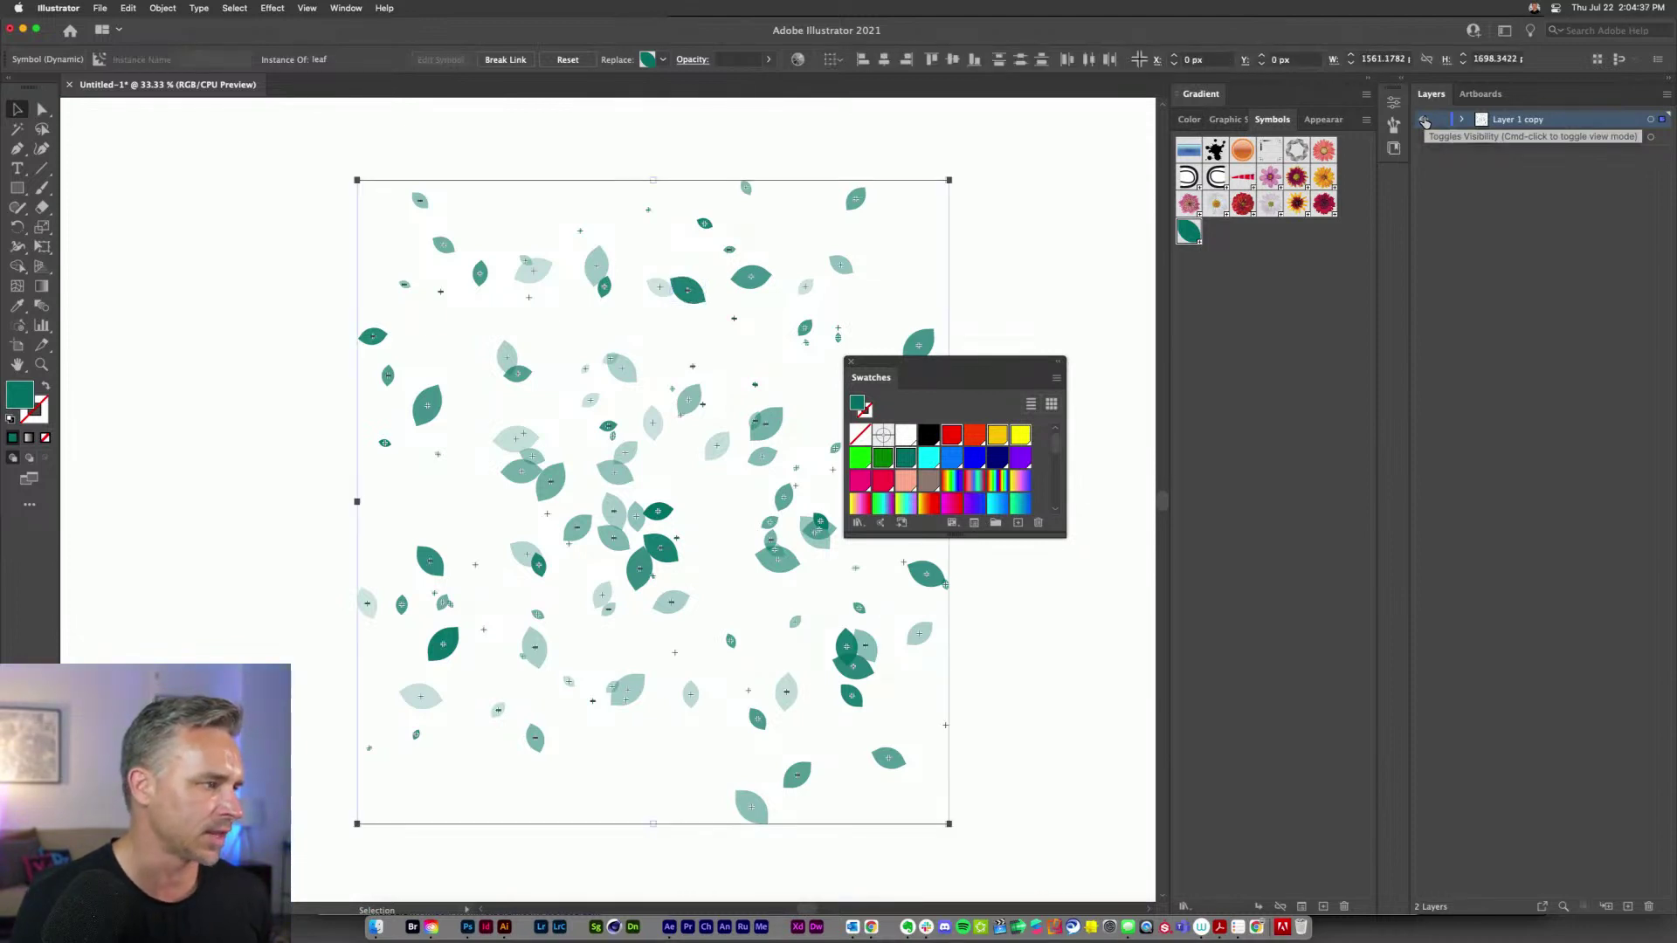
{"action": "key", "text": "super+z"}
{"action": "key", "text": "super+z"}
{"action": "key", "text": "super+z"}
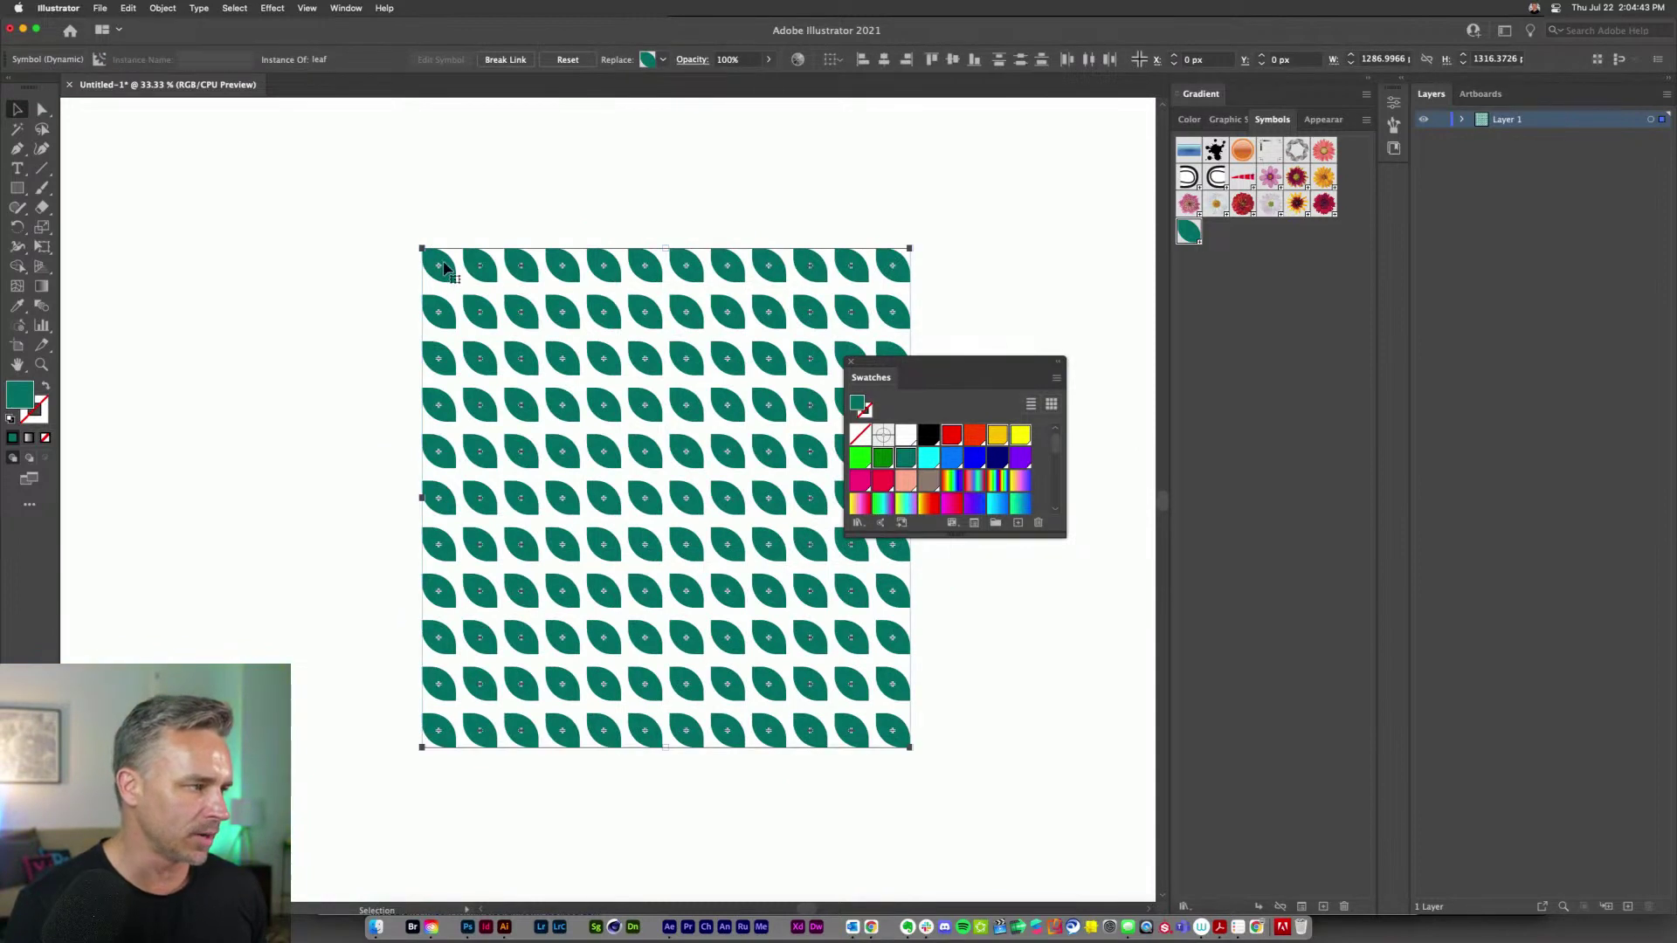
- Try to break the link to the leaf symbol for the whole grid and check individual leaves in its first row
{"action": "right_click", "coordinate": [444, 268]}
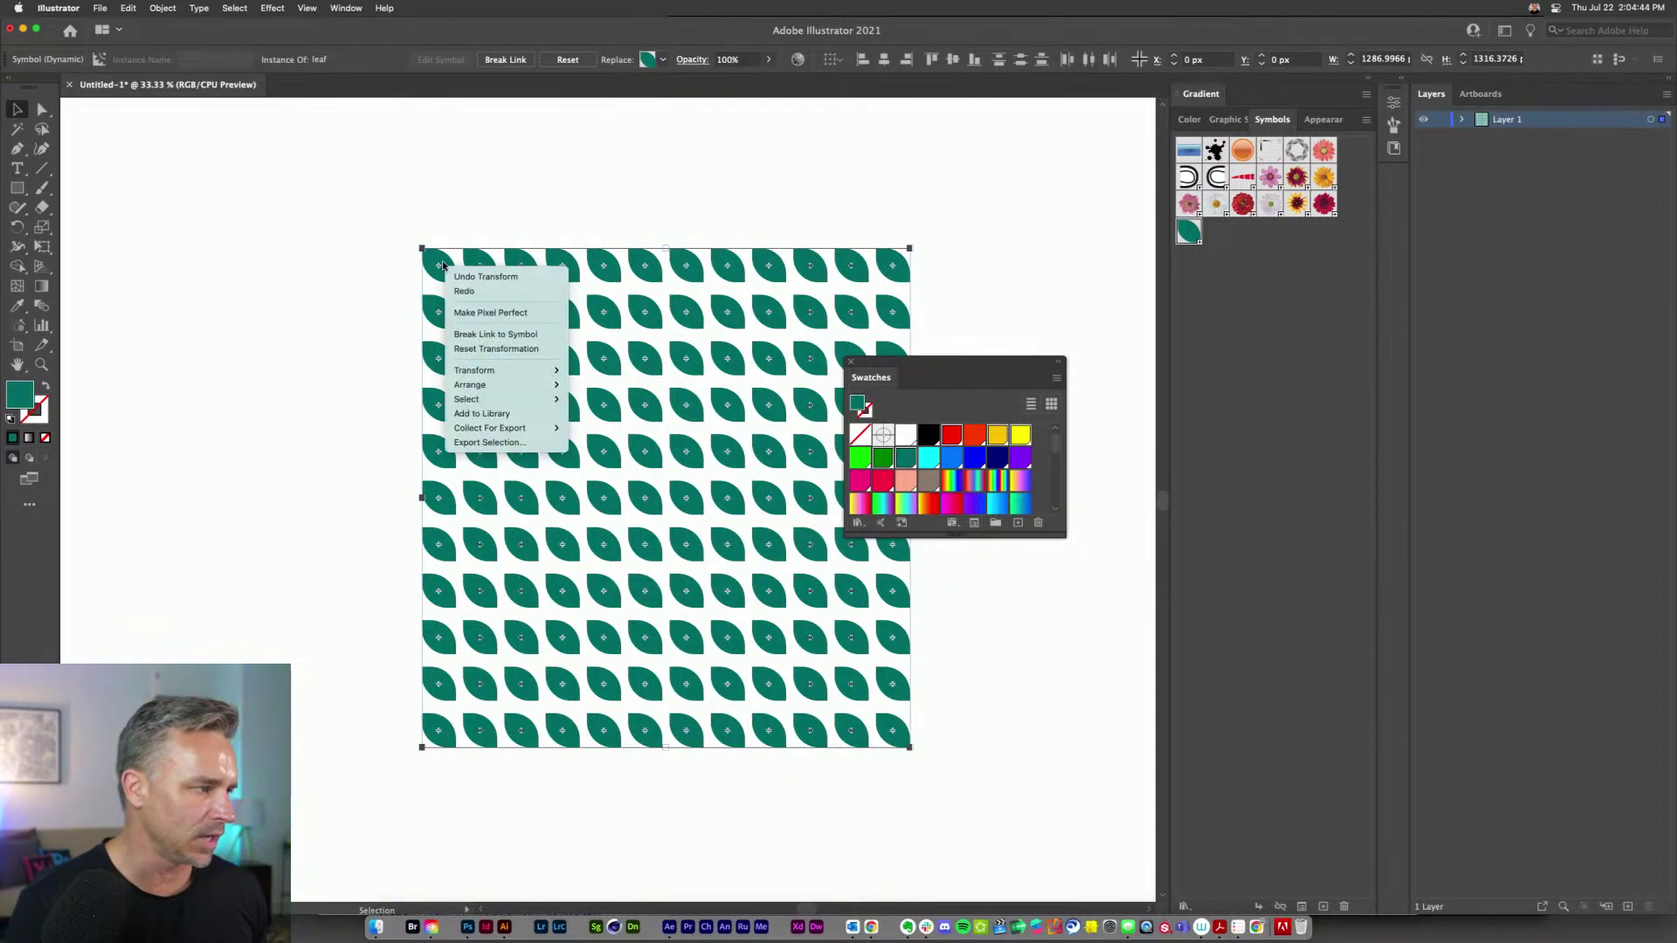
{"action": "left_click", "coordinate": [459, 337]}
{"action": "left_click", "coordinate": [492, 226]}
{"action": "left_click", "coordinate": [517, 271]}
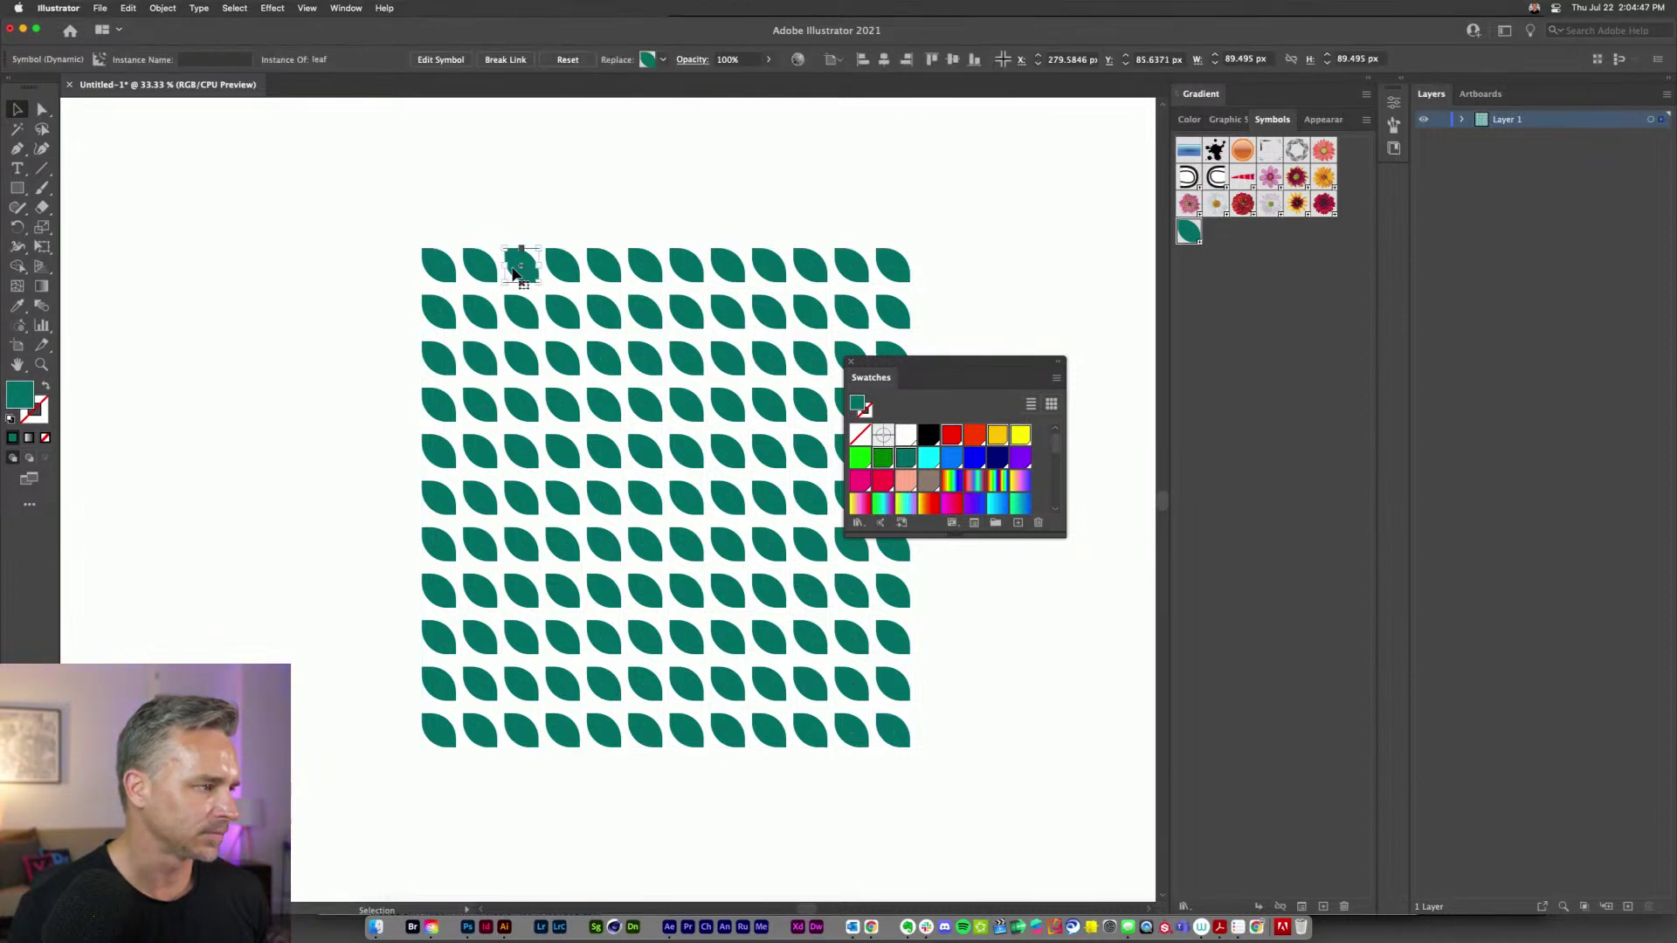
{"action": "left_click", "coordinate": [443, 267]}
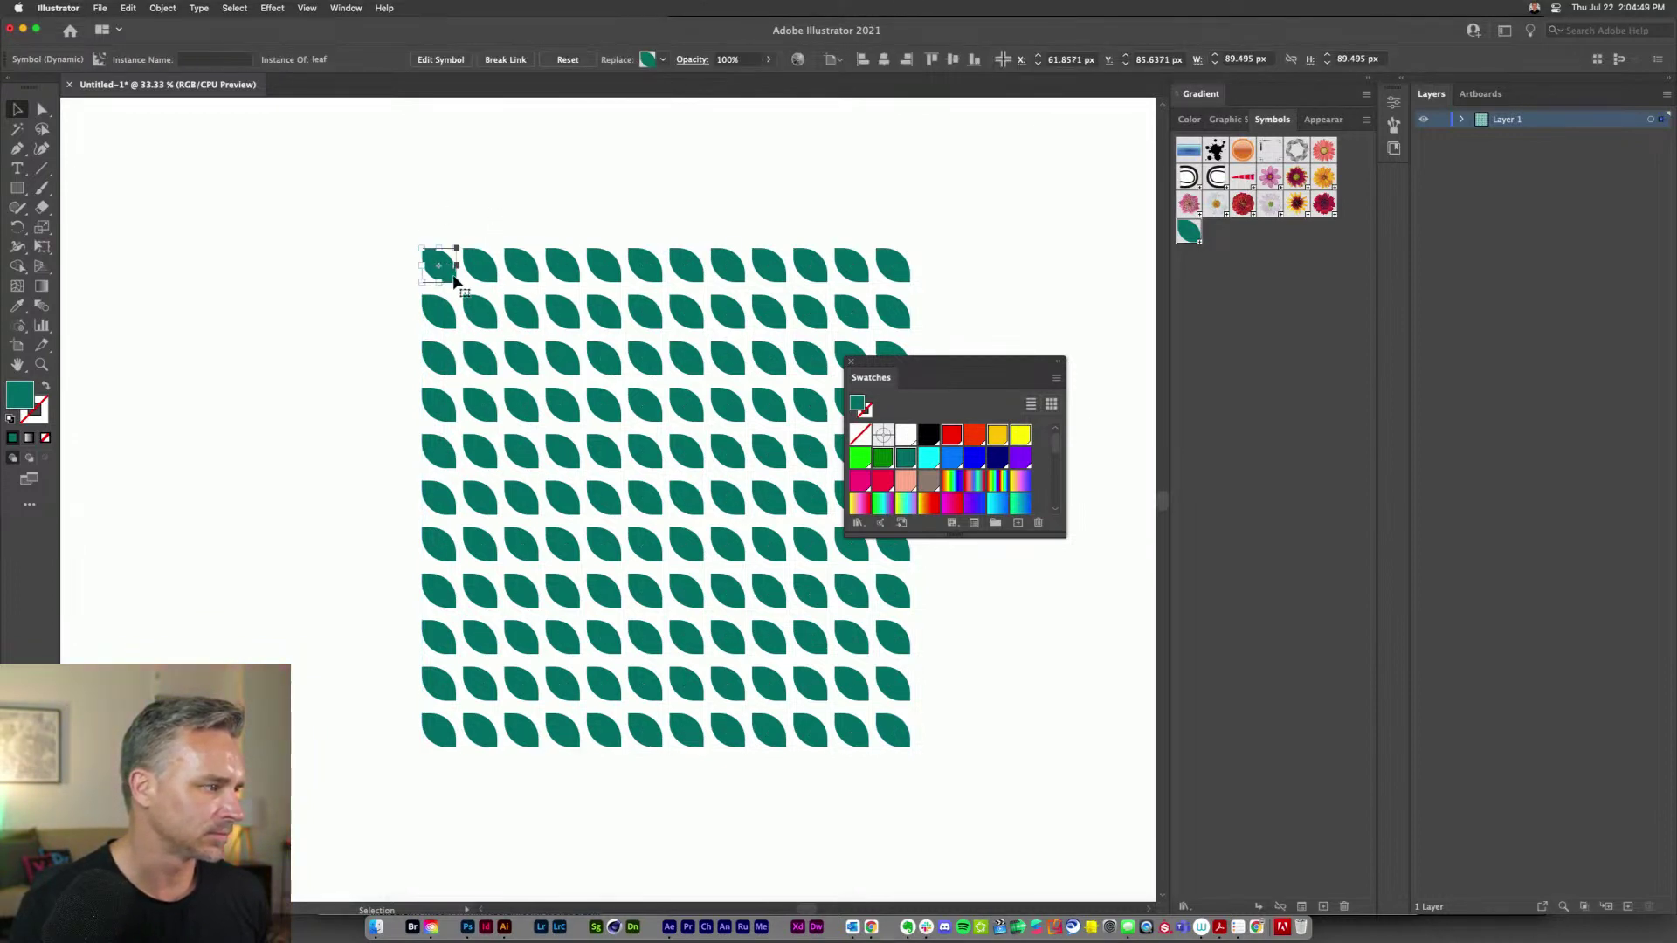
- Reselect the entire leaf grid and try again to unlink the instances that are still symbols
{"action": "left_click_drag", "start_coordinate": [400, 173], "coordinate": [947, 779]}
{"action": "right_click", "coordinate": [851, 683]}
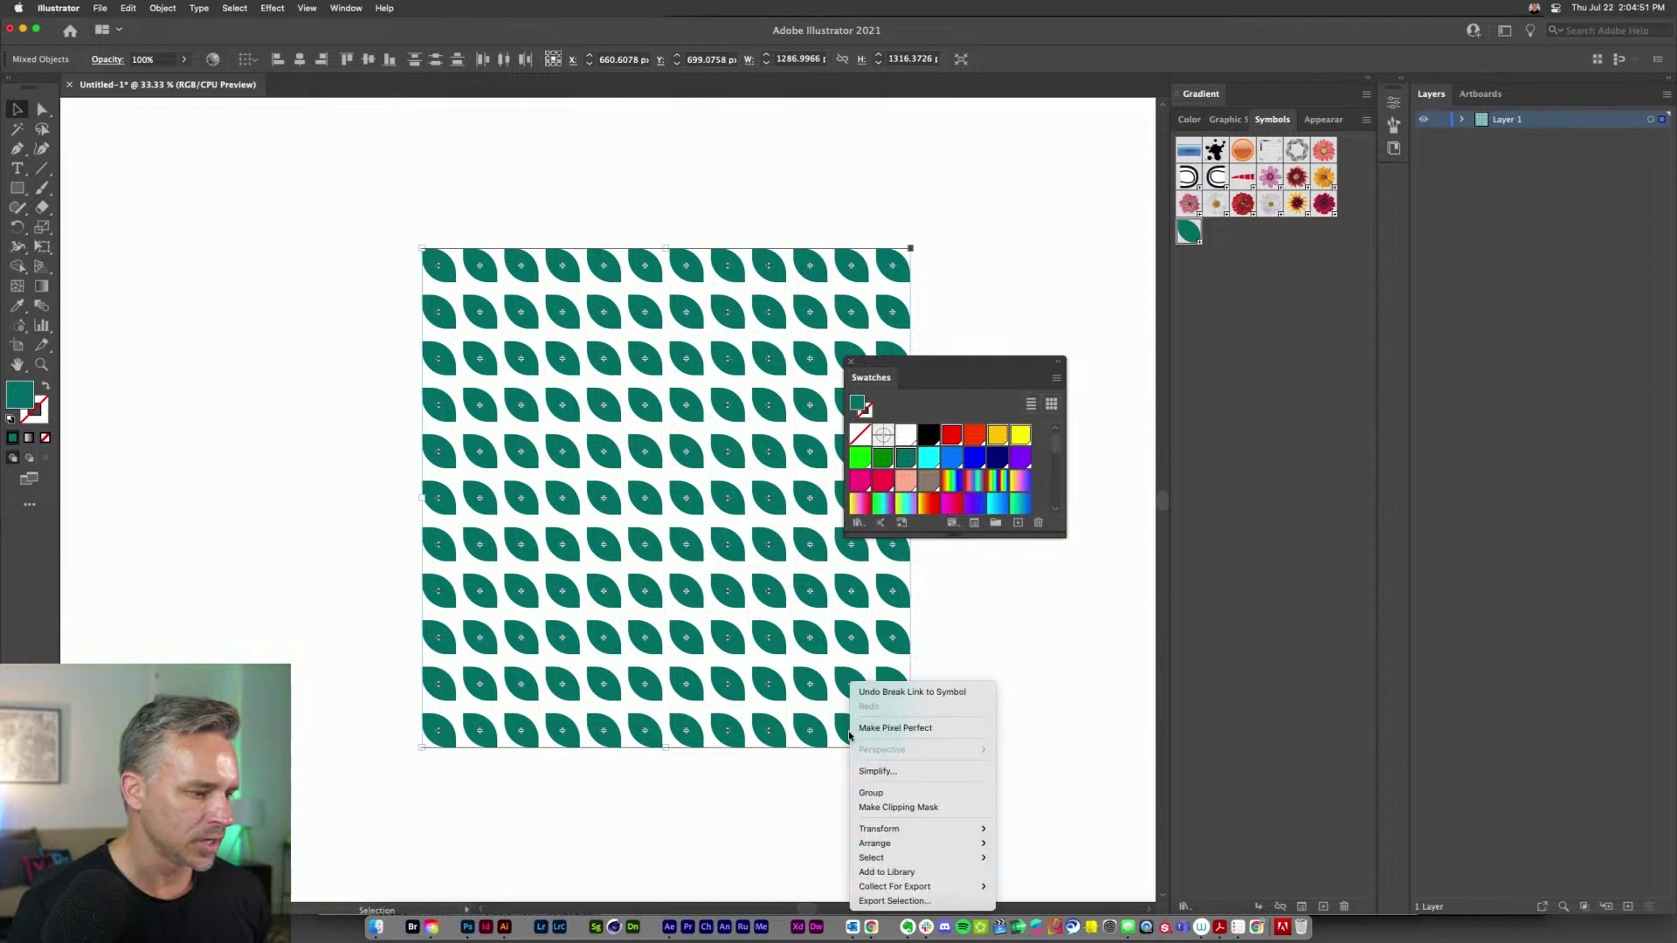
{"action": "left_click", "coordinate": [881, 805]}
{"action": "left_click", "coordinate": [417, 280]}
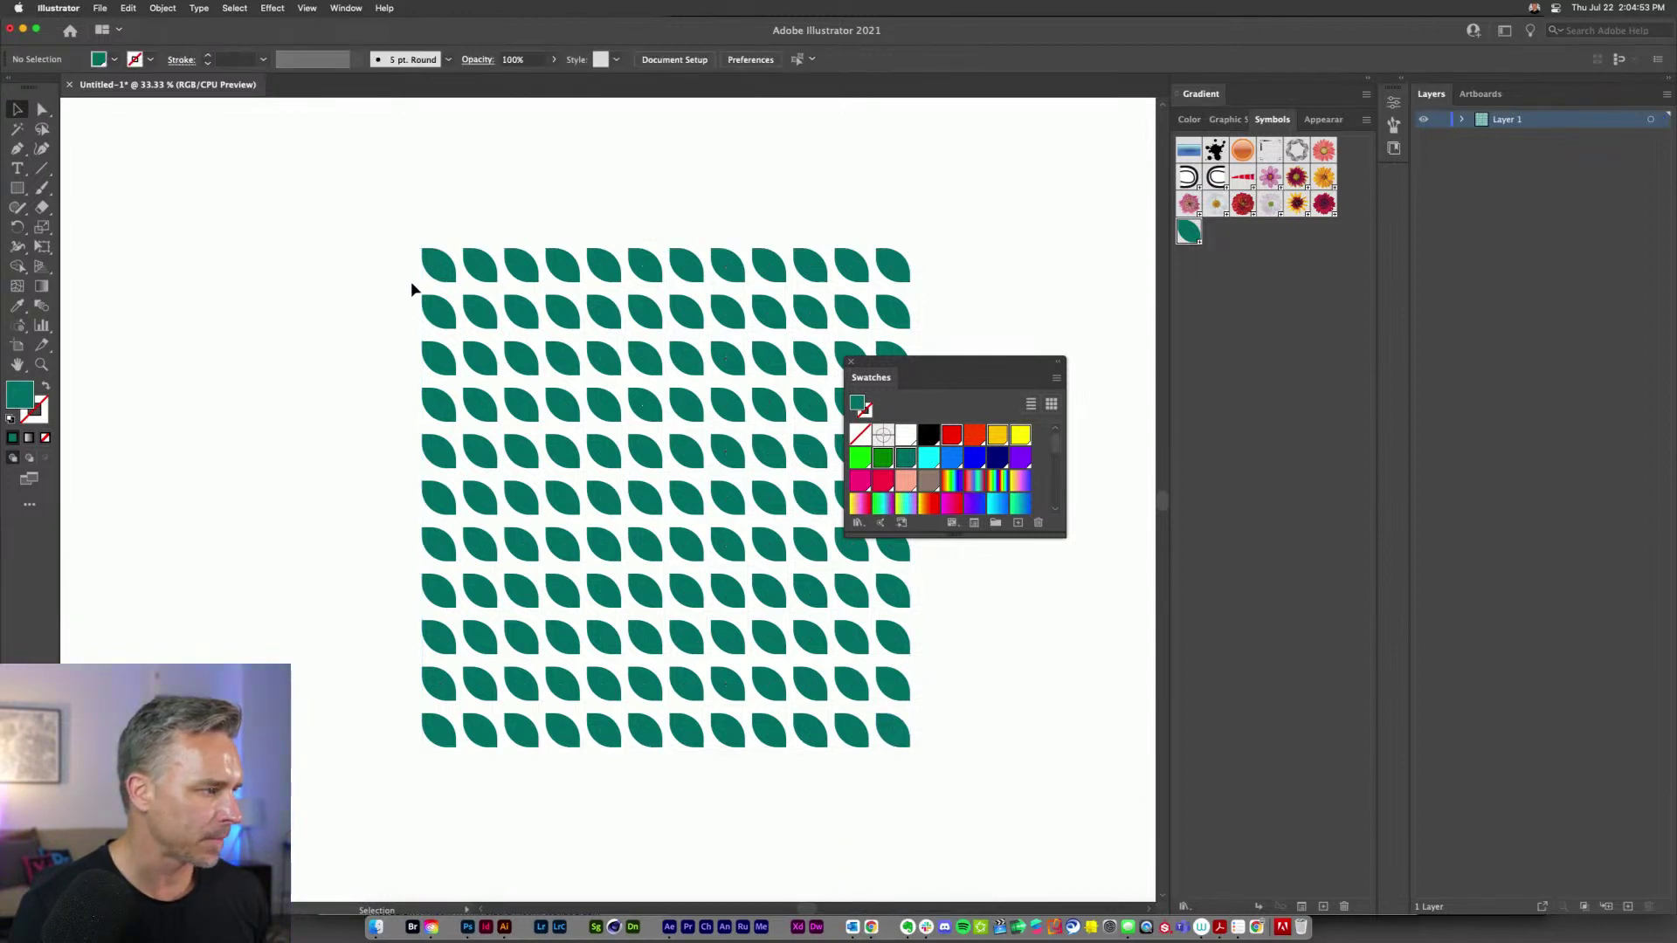
{"action": "left_click", "coordinate": [429, 269]}
{"action": "left_click_drag", "start_coordinate": [367, 205], "coordinate": [914, 806]}
{"action": "right_click", "coordinate": [879, 685]}
{"action": "left_click", "coordinate": [900, 795]}
- Delete every leaf in the grid except the one at its upper-left corner
{"action": "left_click", "coordinate": [467, 222]}
{"action": "left_click", "coordinate": [878, 743]}
{"action": "key", "text": "Delete"}
{"action": "left_click_drag", "start_coordinate": [381, 306], "coordinate": [552, 793]}
{"action": "key", "text": "Delete"}
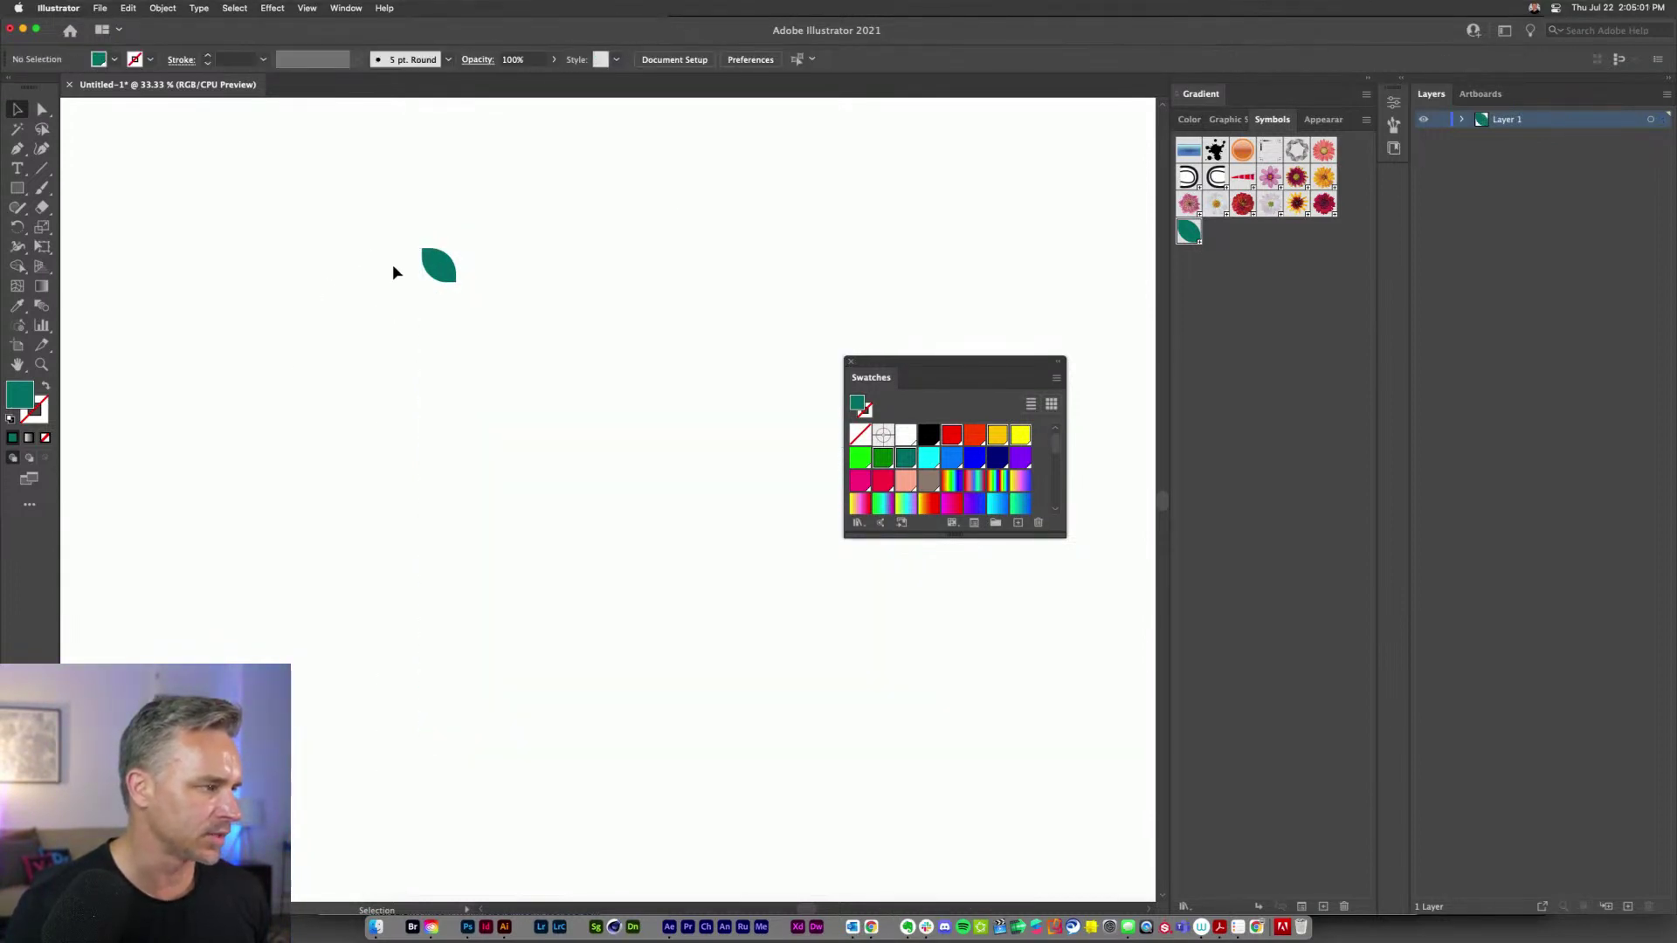
- Break the remaining leaf's link to the leaf symbol and move the Swatches panel away from the artboard
{"action": "left_click", "coordinate": [428, 263]}
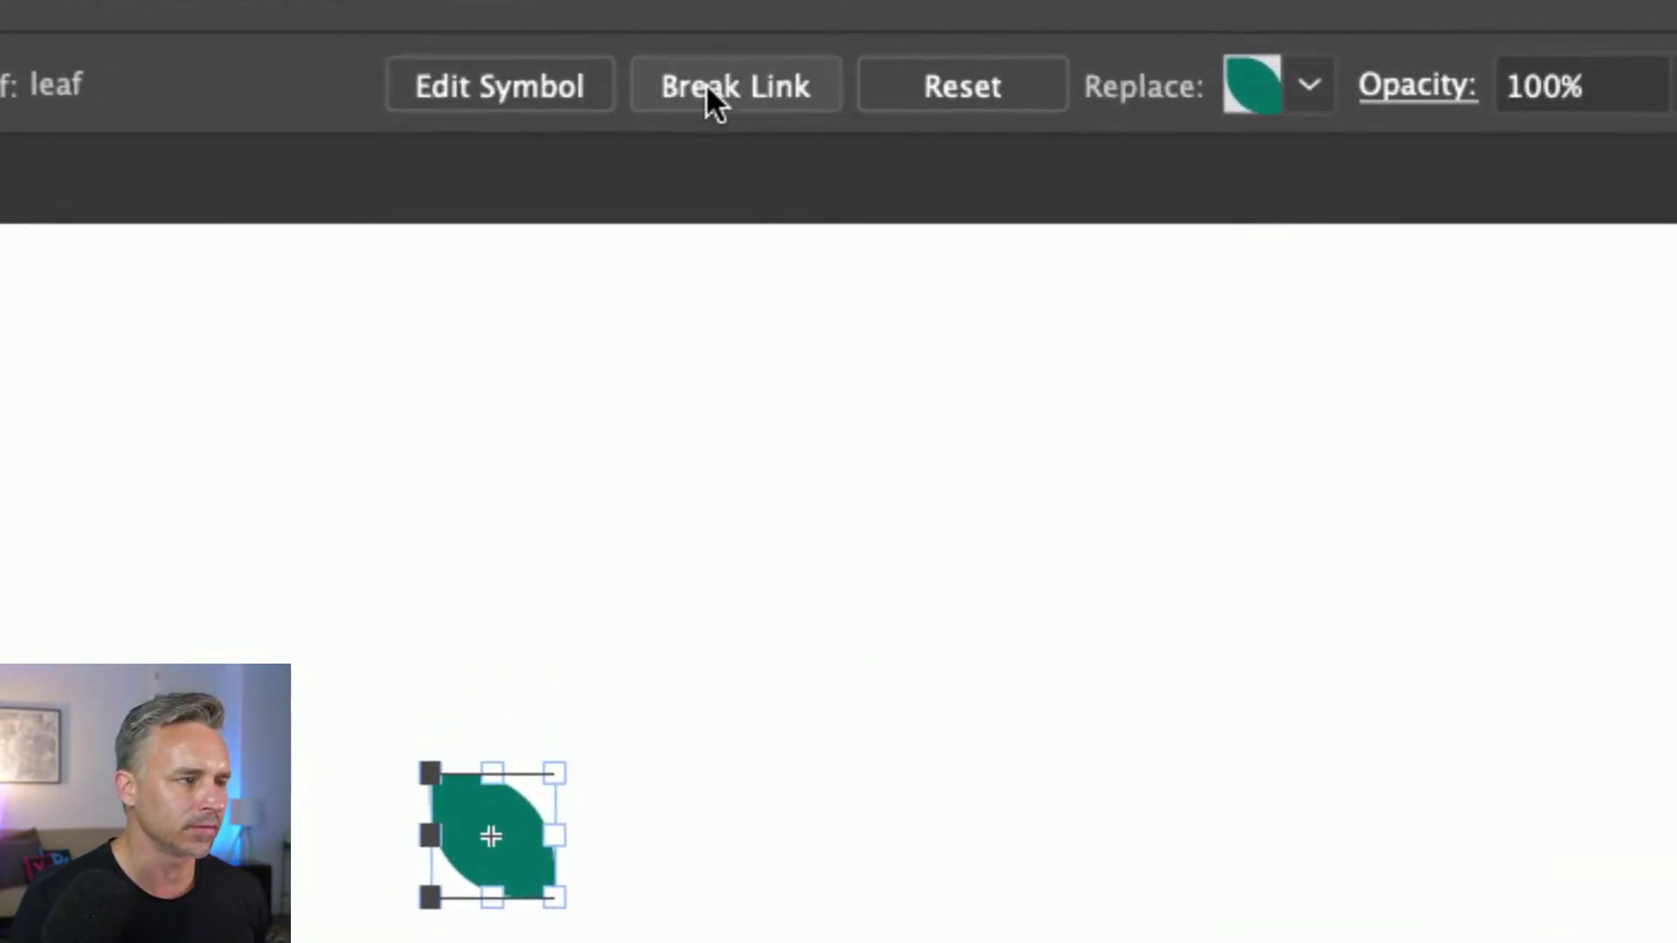
{"action": "left_click", "coordinate": [712, 96]}
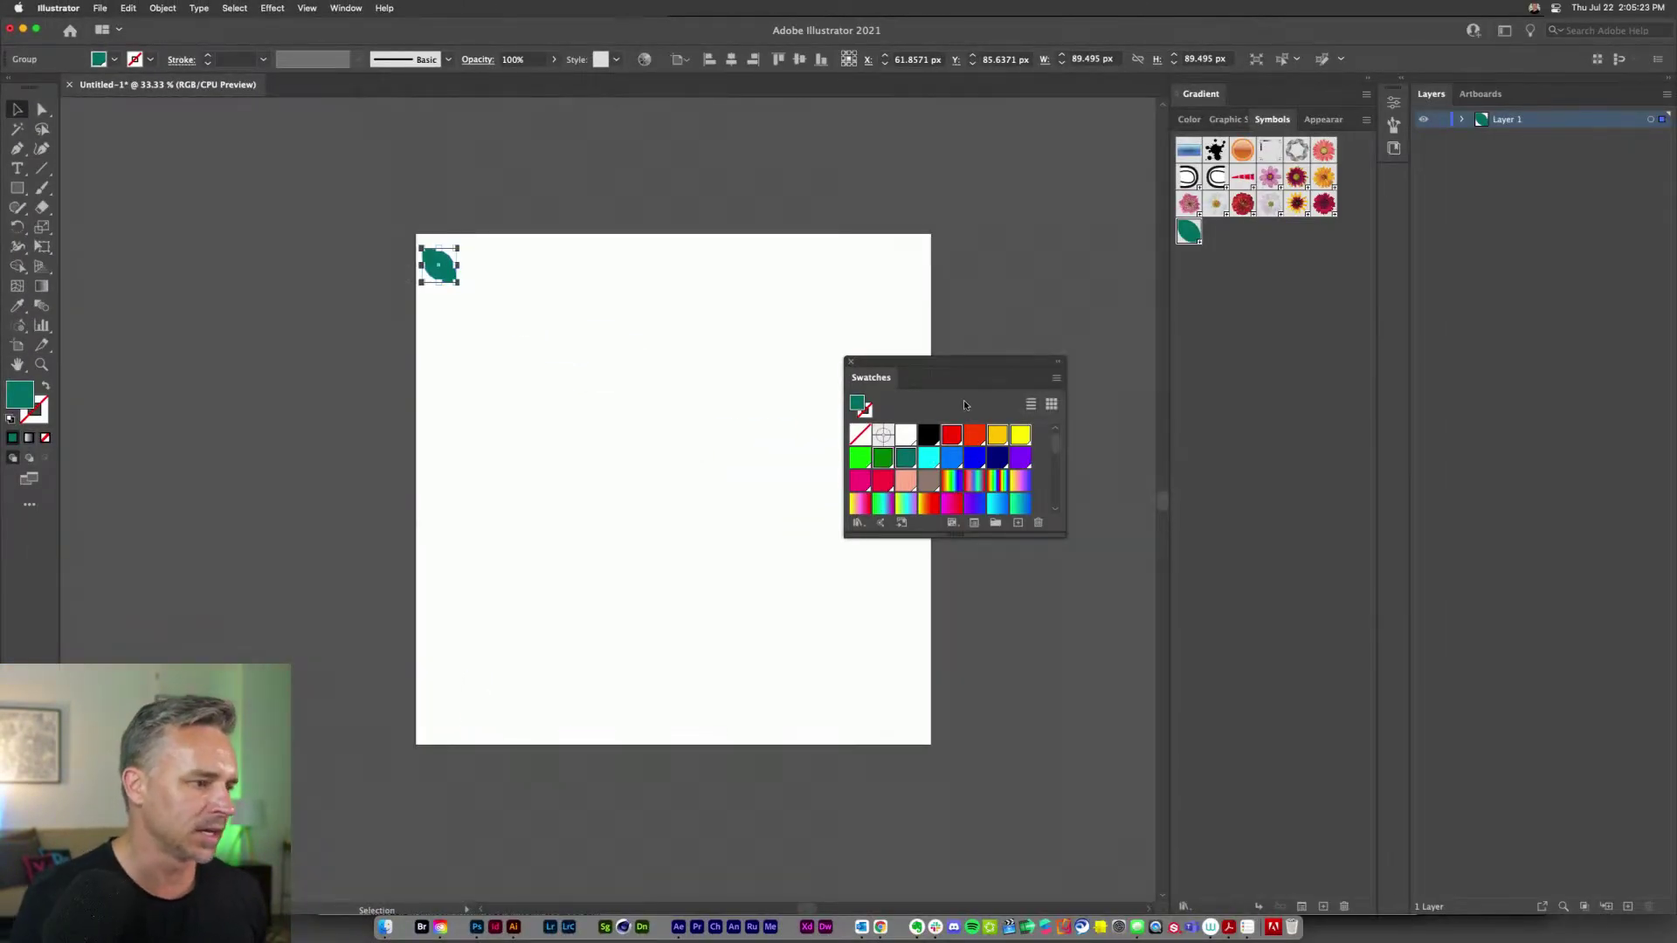
{"action": "left_click_drag", "start_coordinate": [965, 404], "coordinate": [1098, 405]}
- Fill the artboard with evenly spaced copies of the unlinked leaf, eleven columns by ten rows, and select the whole grid
{"action": "left_click", "coordinate": [452, 293]}
{"action": "left_click_drag", "start_coordinate": [435, 270], "coordinate": [480, 271]}
{"action": "key", "text": "super+d"}
{"action": "key", "text": "super+d"}
{"action": "key", "text": "super+d"}
{"action": "key", "text": "super+d"}
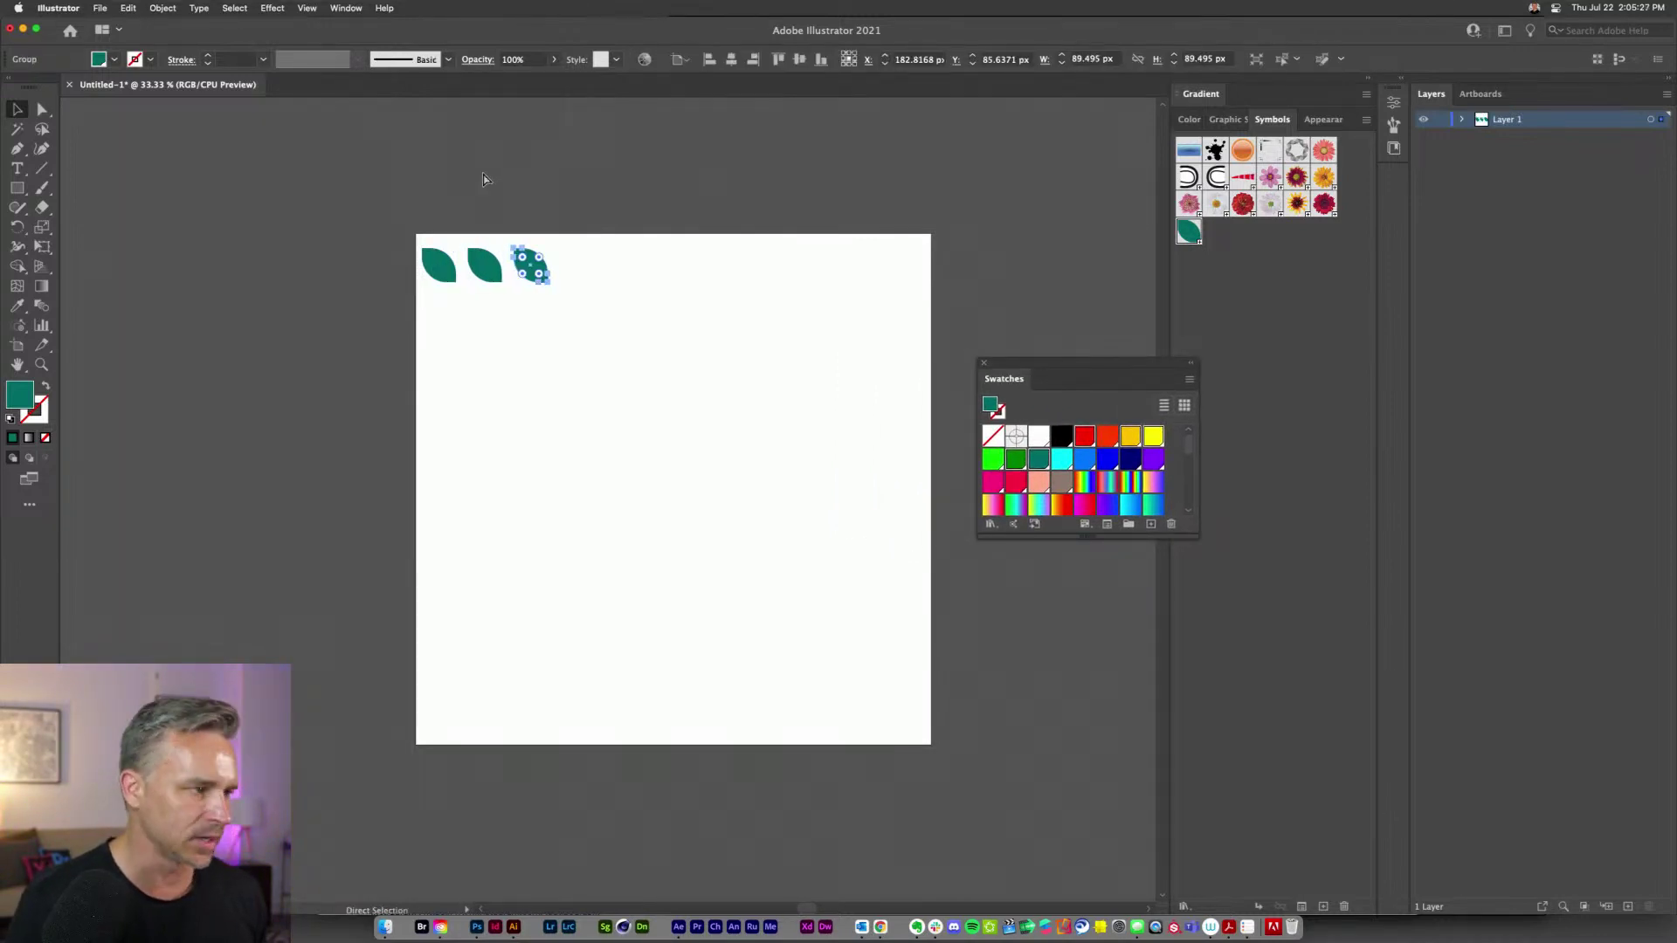
{"action": "key", "text": "super+d"}
{"action": "key", "text": "super+d"}
{"action": "key", "text": "super+d"}
{"action": "key", "text": "super+d"}
{"action": "key", "text": "super+d"}
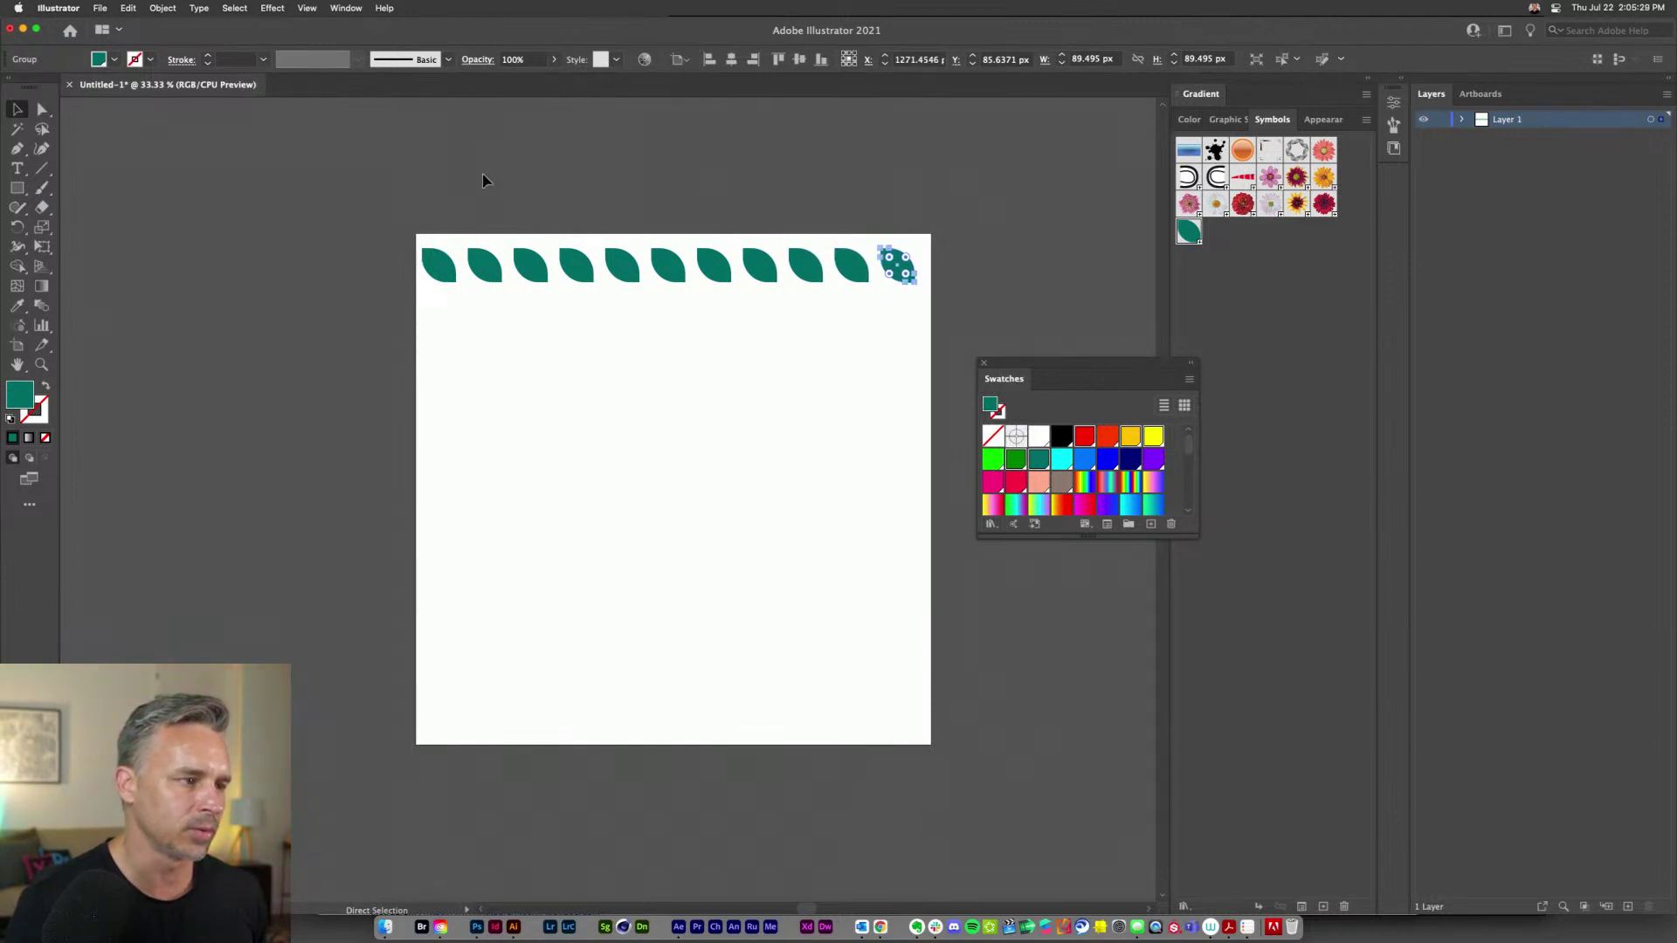
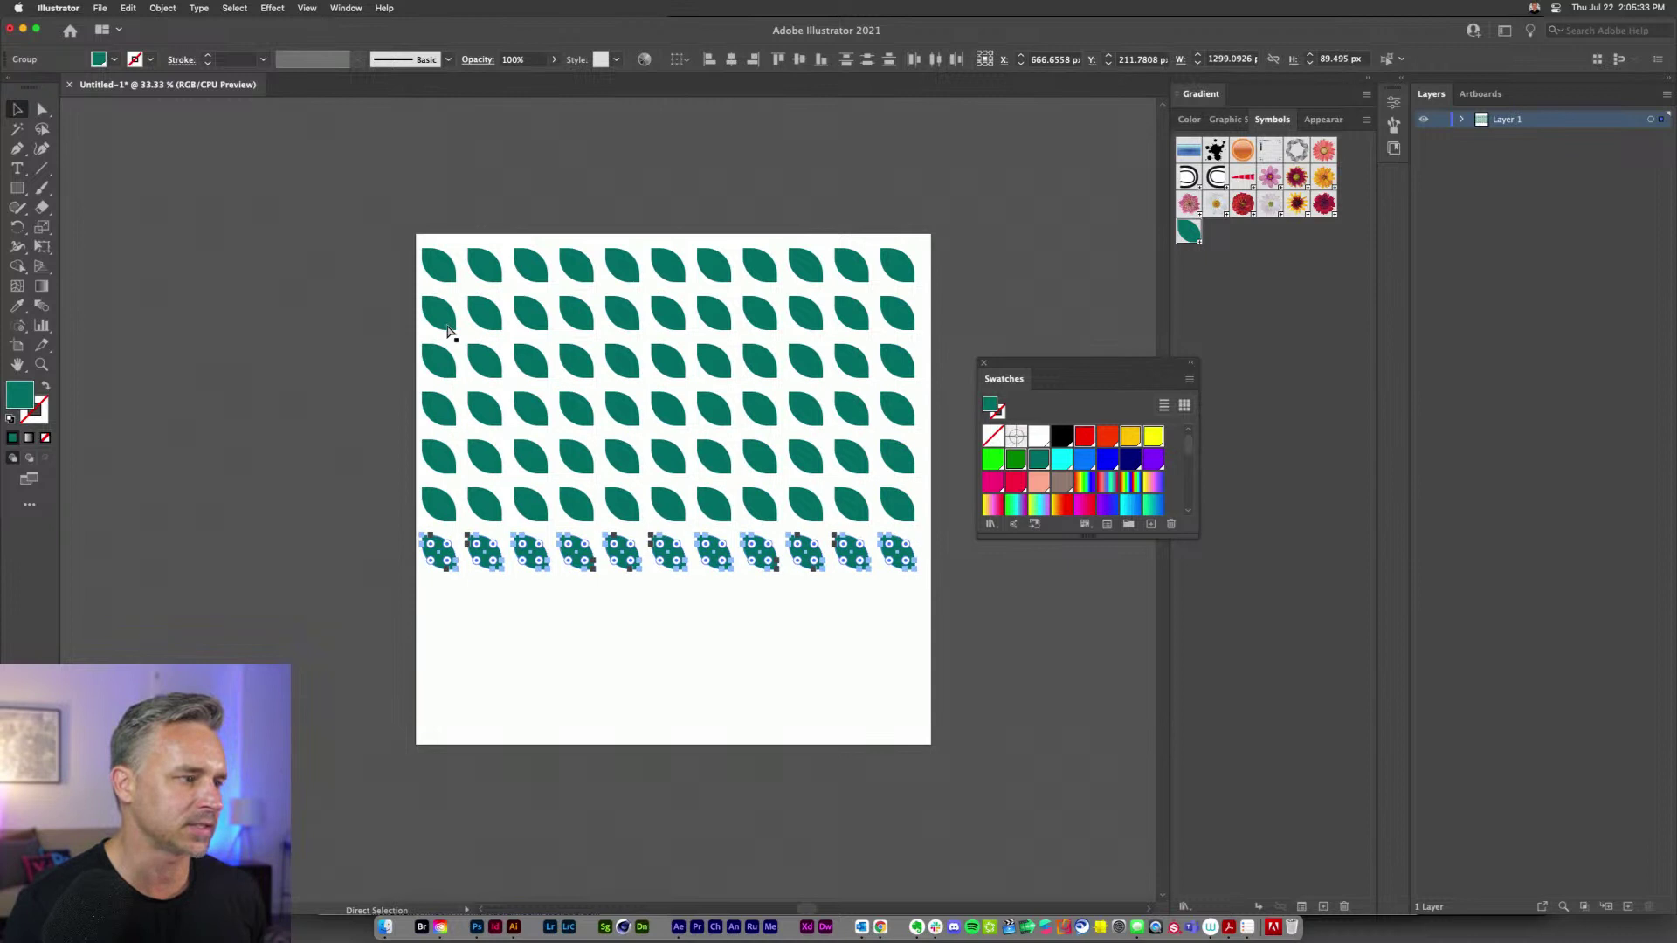
{"action": "left_click_drag", "start_coordinate": [926, 699], "coordinate": [928, 703]}
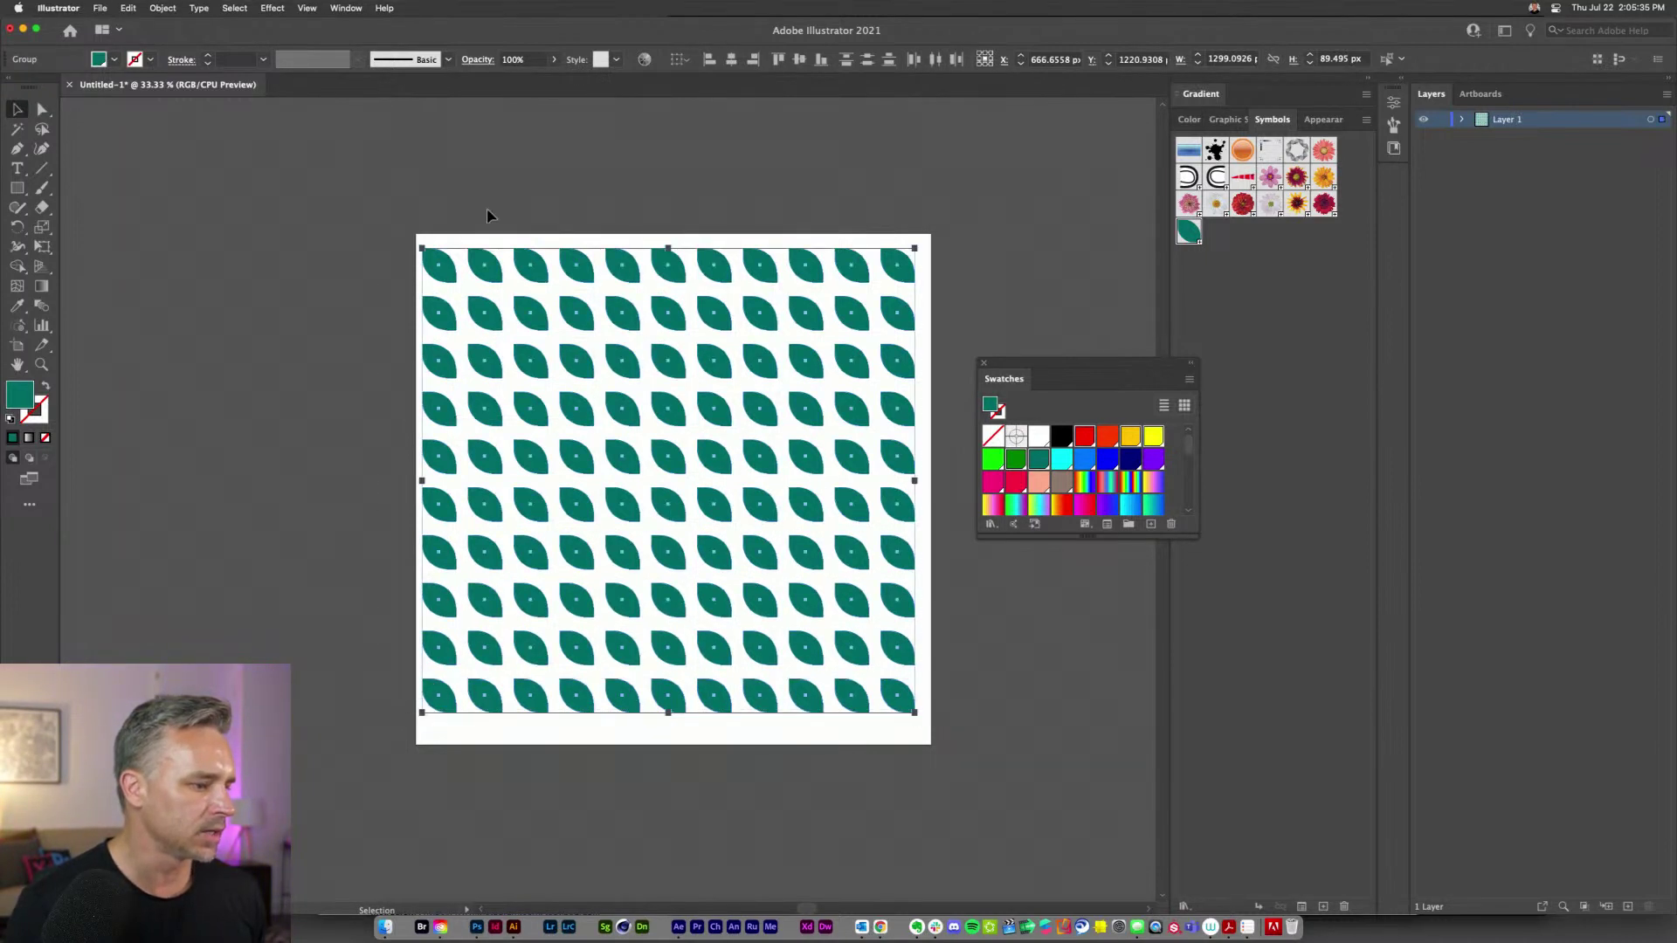
- Start the randomizer3 script with a minimum Scale X of about 10.9, uniform scale enabled and a minimum opacity of about 13.7
{"action": "left_click", "coordinate": [100, 8]}
{"action": "mouse_move", "coordinate": [166, 323]}
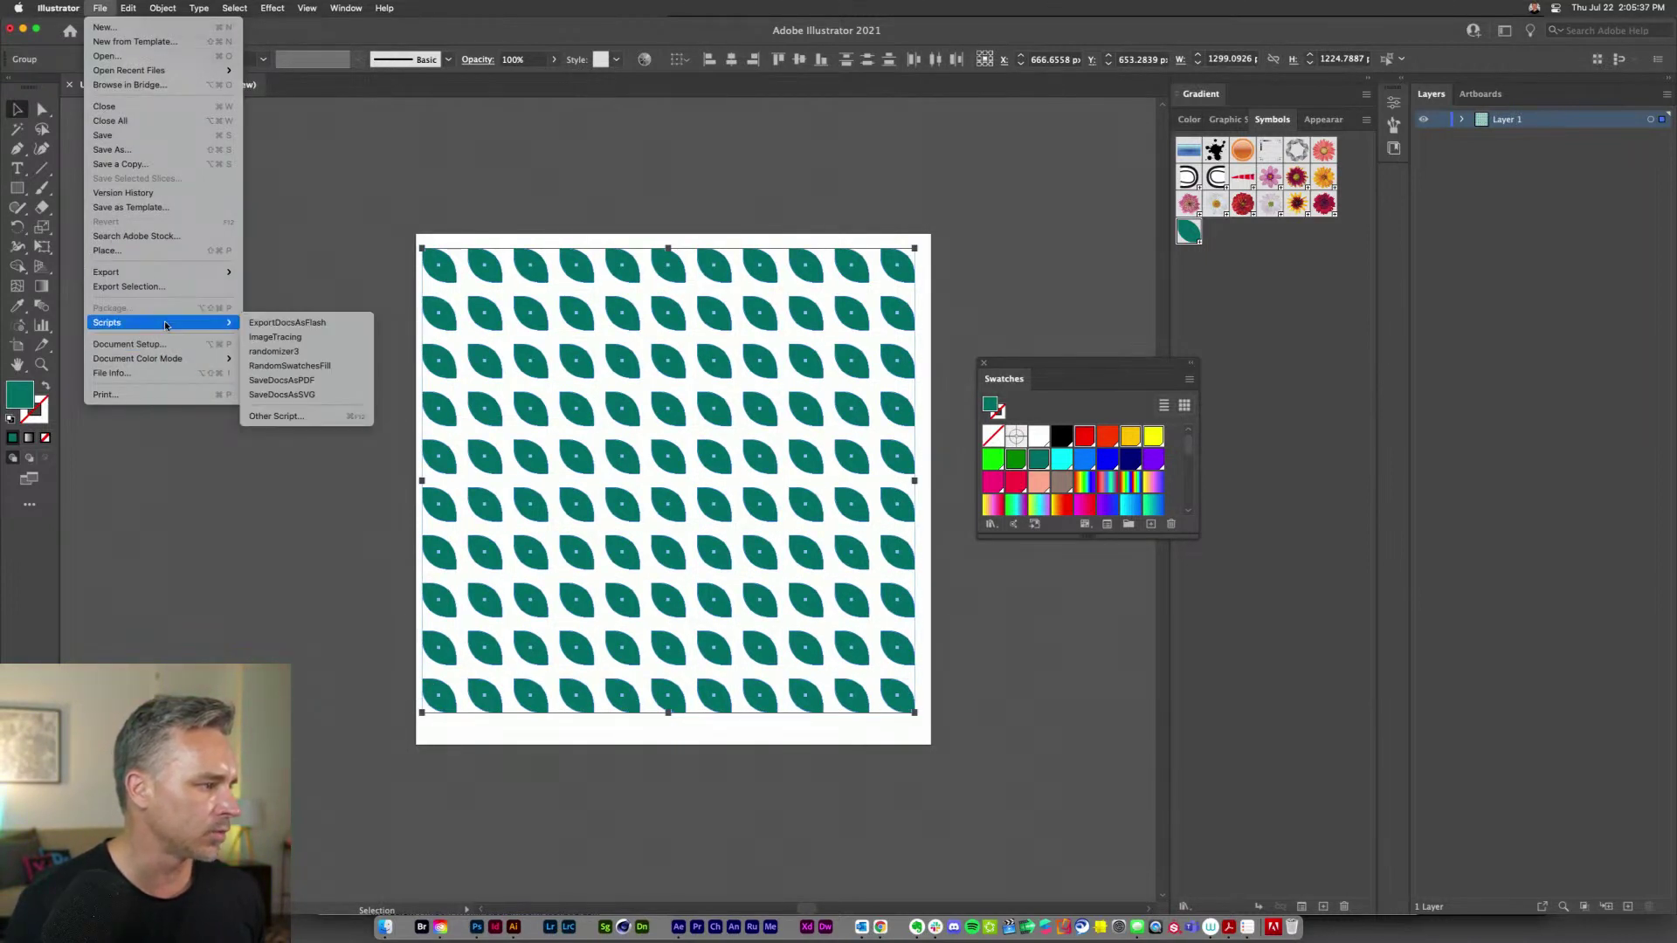
{"action": "left_click", "coordinate": [309, 352]}
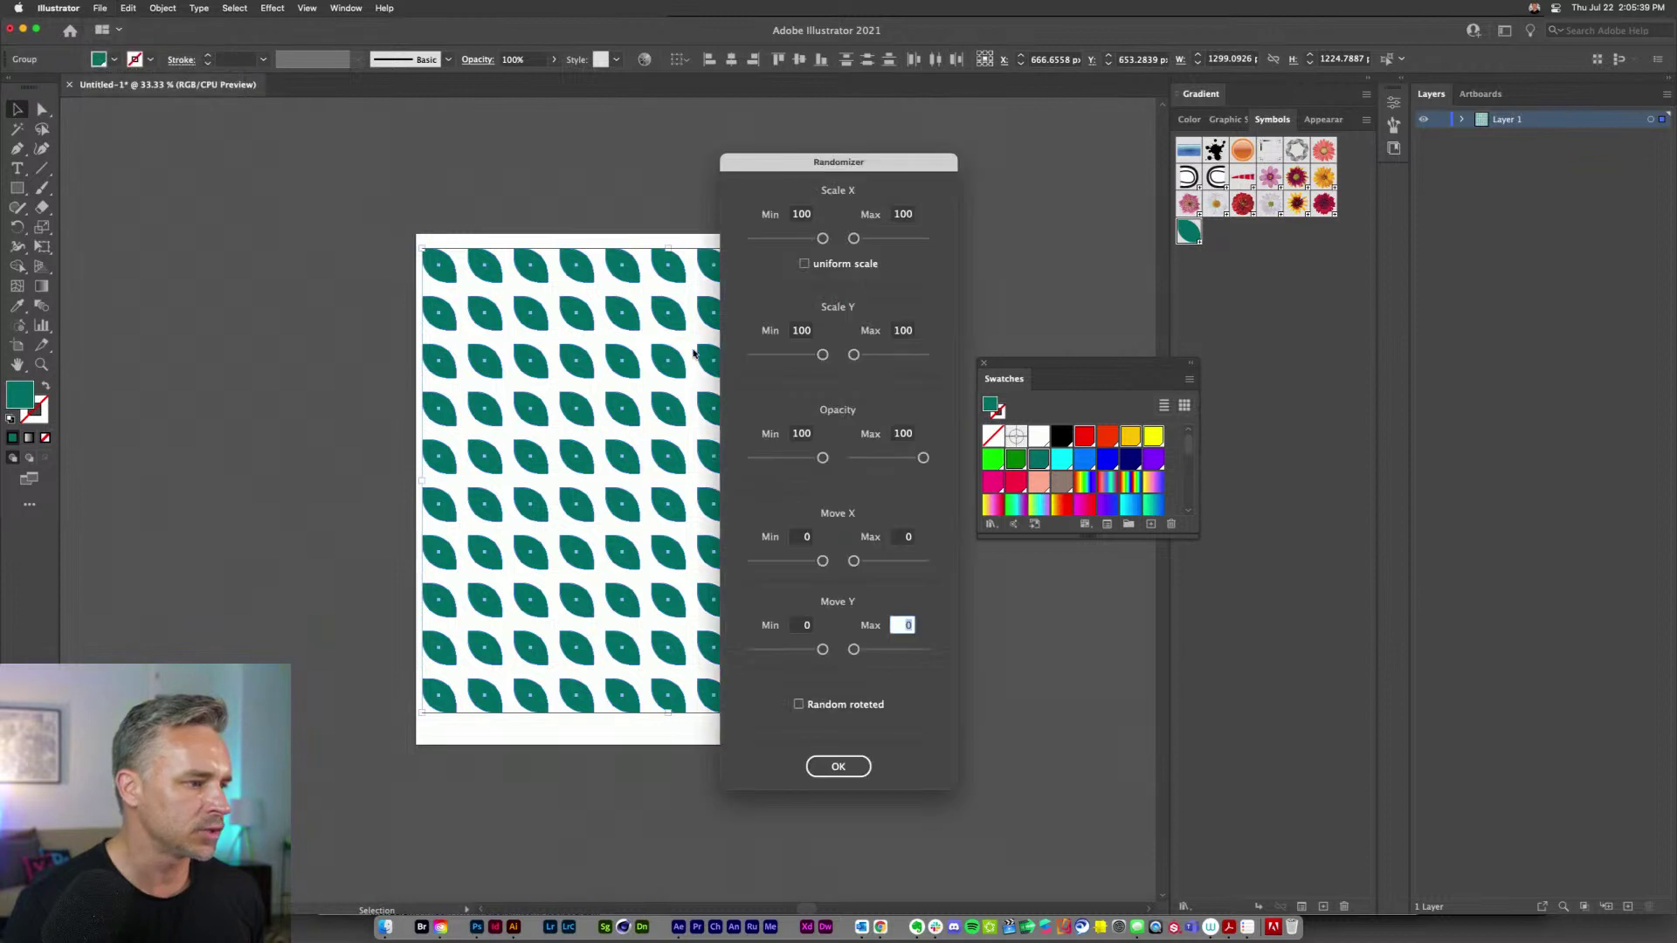
{"action": "mouse_move", "coordinate": [753, 239]}
{"action": "left_mouse_down"}
{"action": "mouse_move", "coordinate": [816, 250]}
{"action": "mouse_move", "coordinate": [768, 251]}
{"action": "left_mouse_up"}
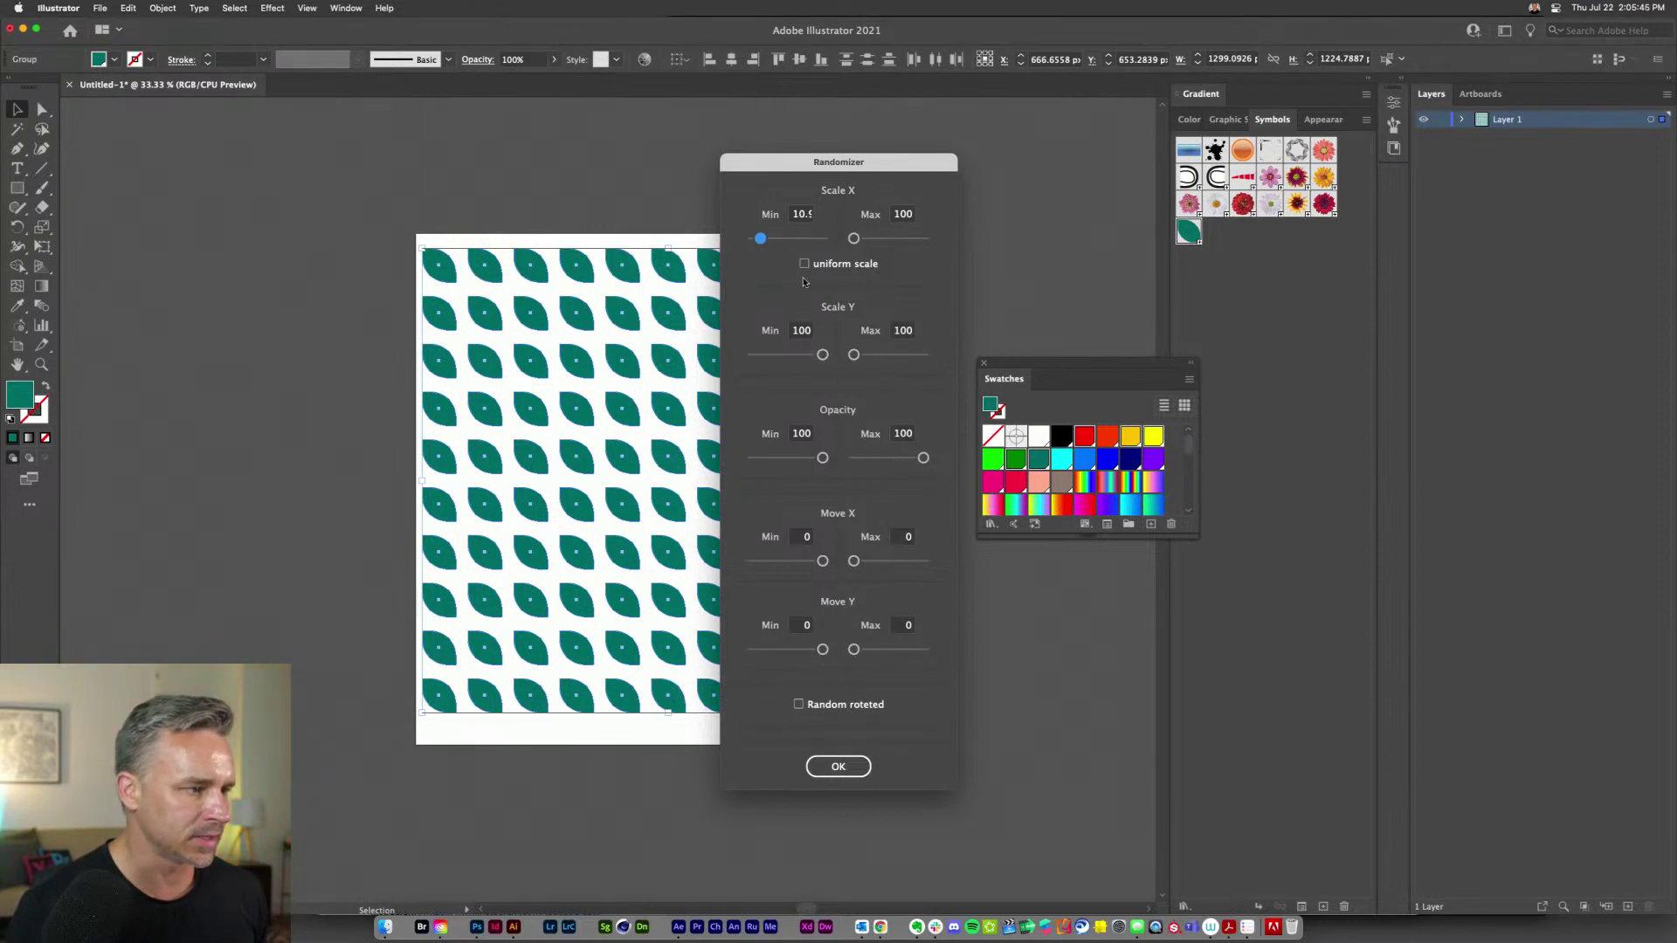
{"action": "left_click_drag", "start_coordinate": [823, 459], "coordinate": [762, 464]}
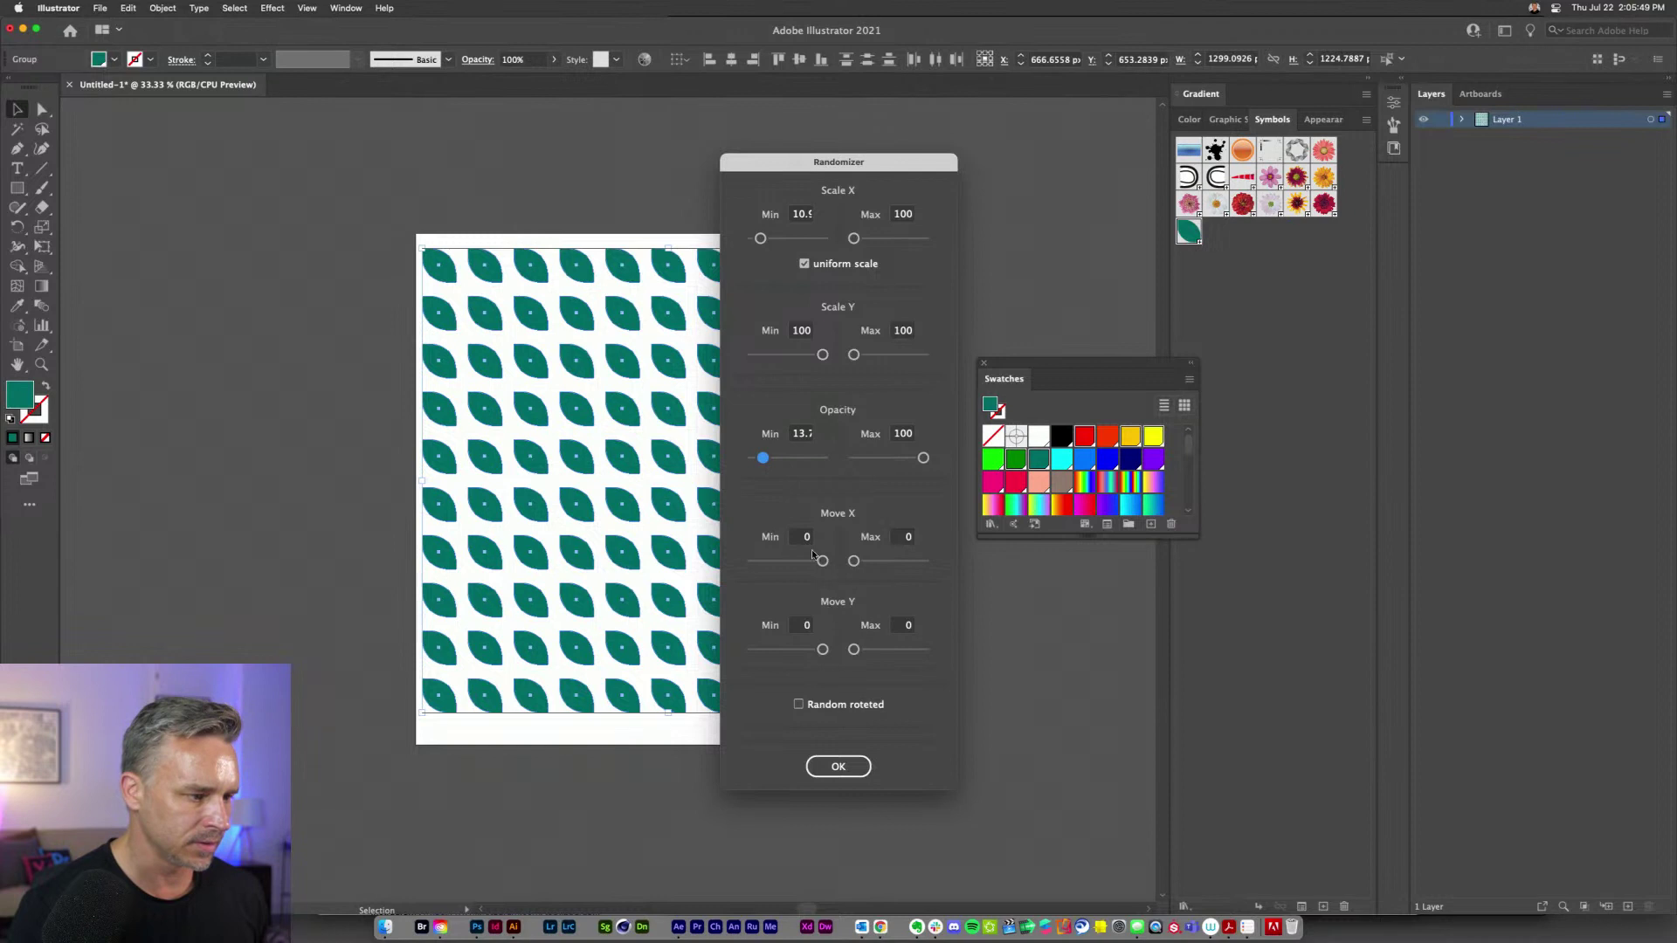
- Set negative Move X and Y minimums, maximums of 338 and 236, enable Random roteted, and apply the randomization
{"action": "left_click_drag", "start_coordinate": [823, 561], "coordinate": [808, 565]}
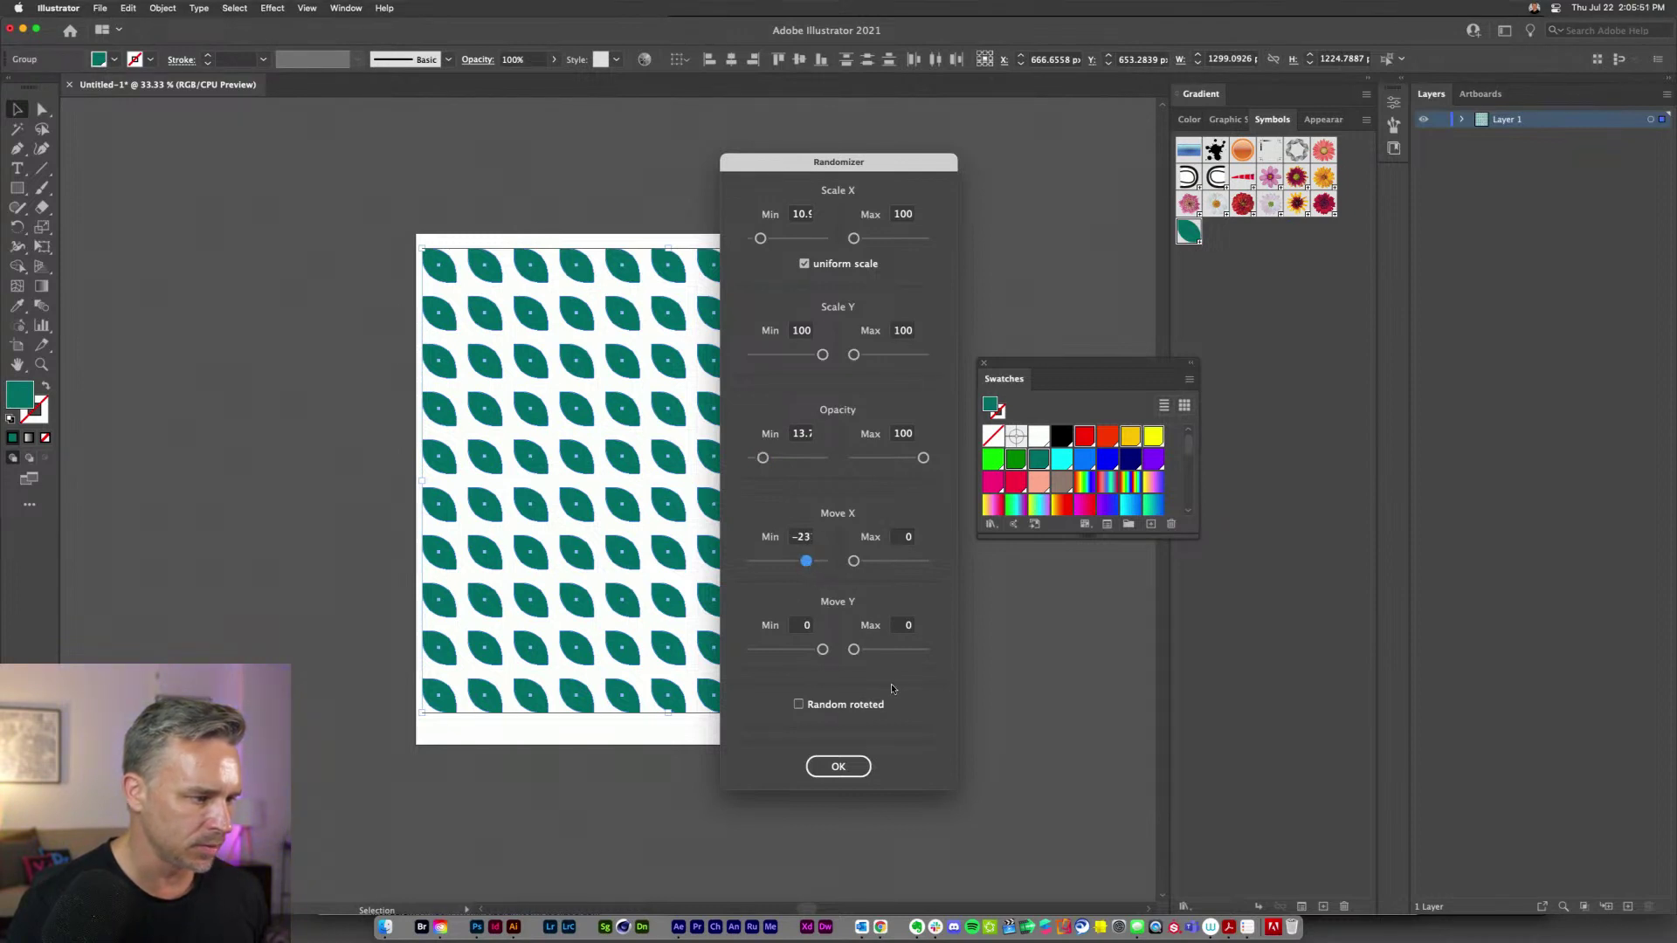
{"action": "left_click_drag", "start_coordinate": [822, 650], "coordinate": [812, 651]}
{"action": "left_click_drag", "start_coordinate": [854, 562], "coordinate": [878, 562]}
{"action": "left_click_drag", "start_coordinate": [854, 650], "coordinate": [871, 650]}
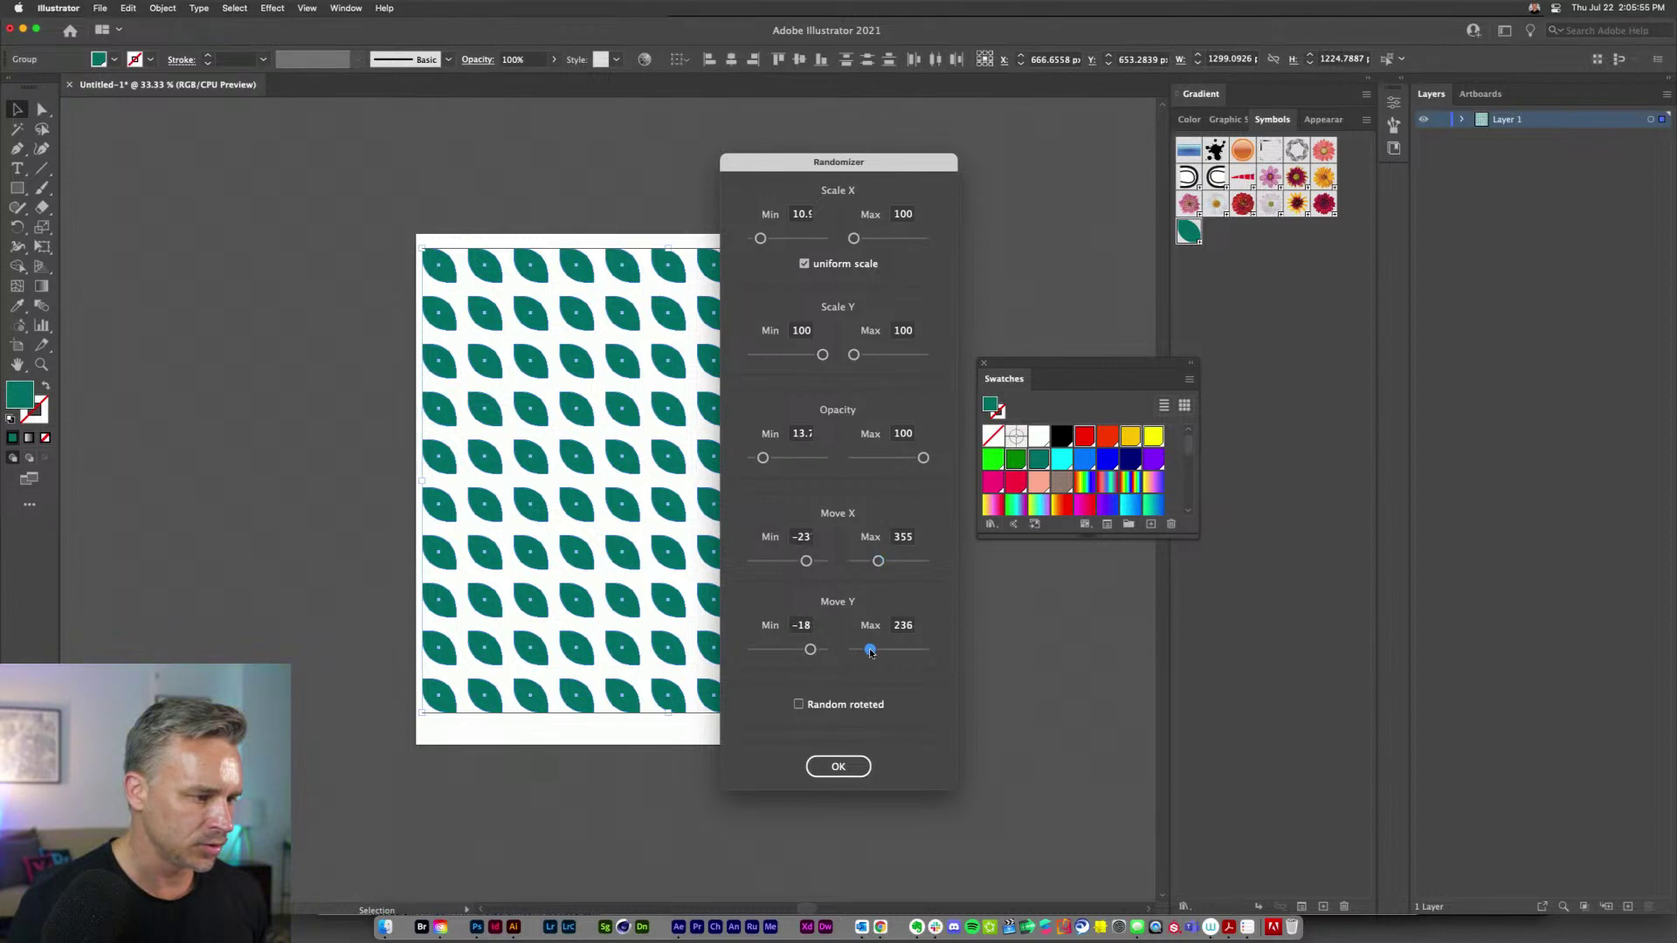
{"action": "left_click_drag", "start_coordinate": [877, 563], "coordinate": [874, 566]}
{"action": "left_click", "coordinate": [798, 706]}
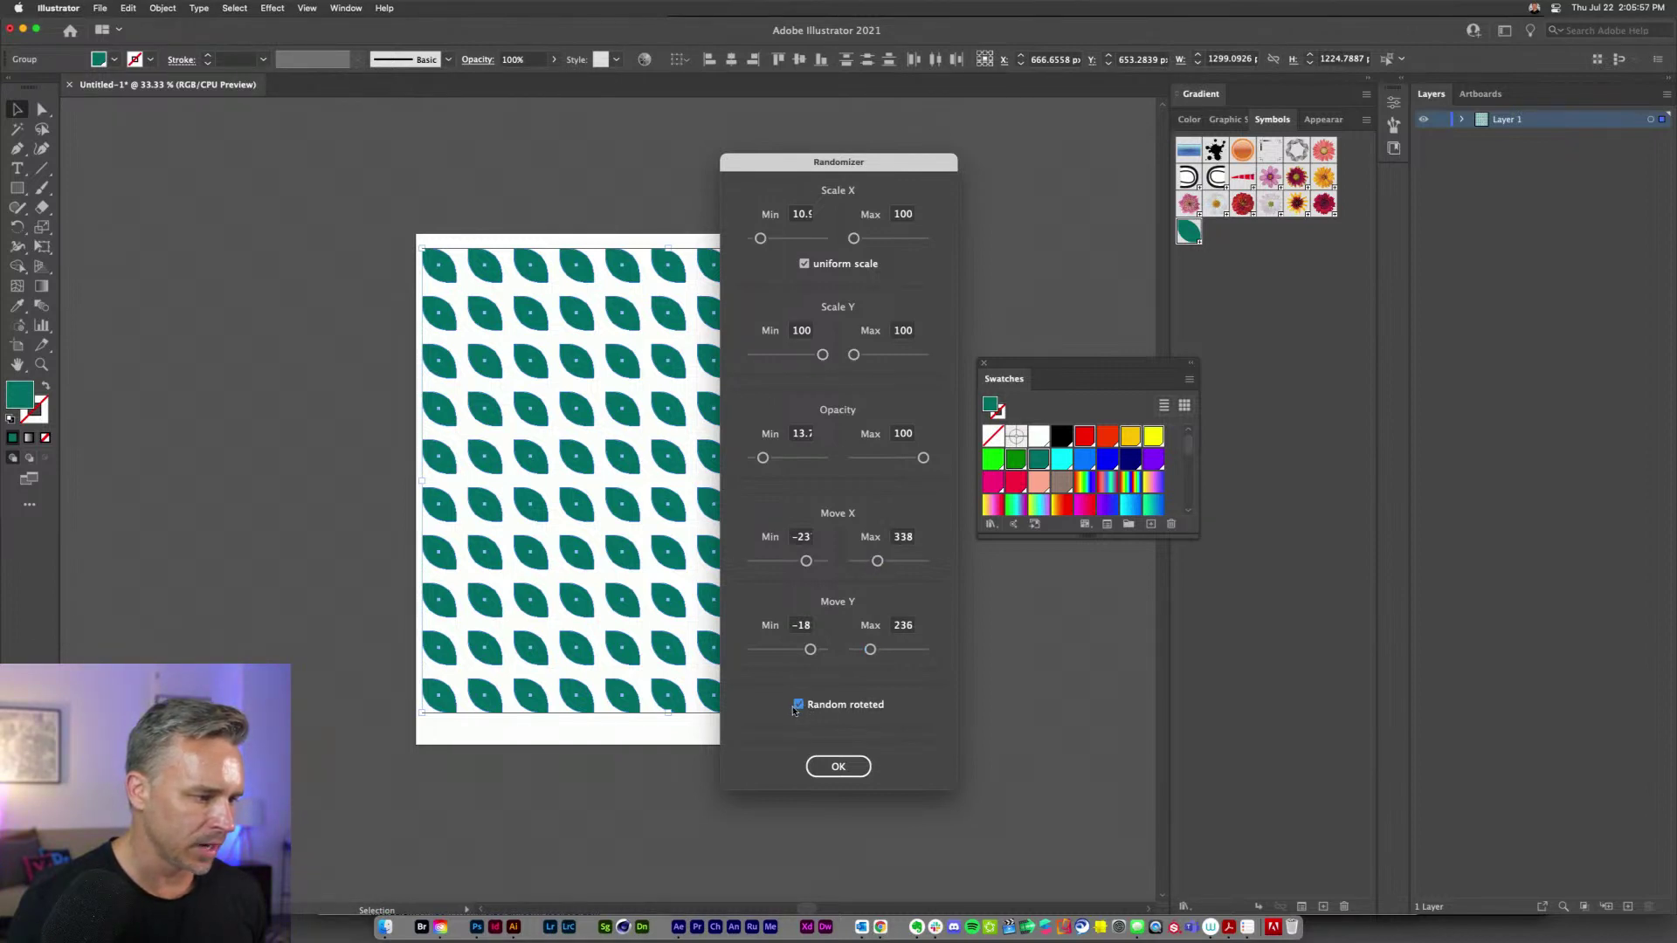
{"action": "key", "text": "Return"}
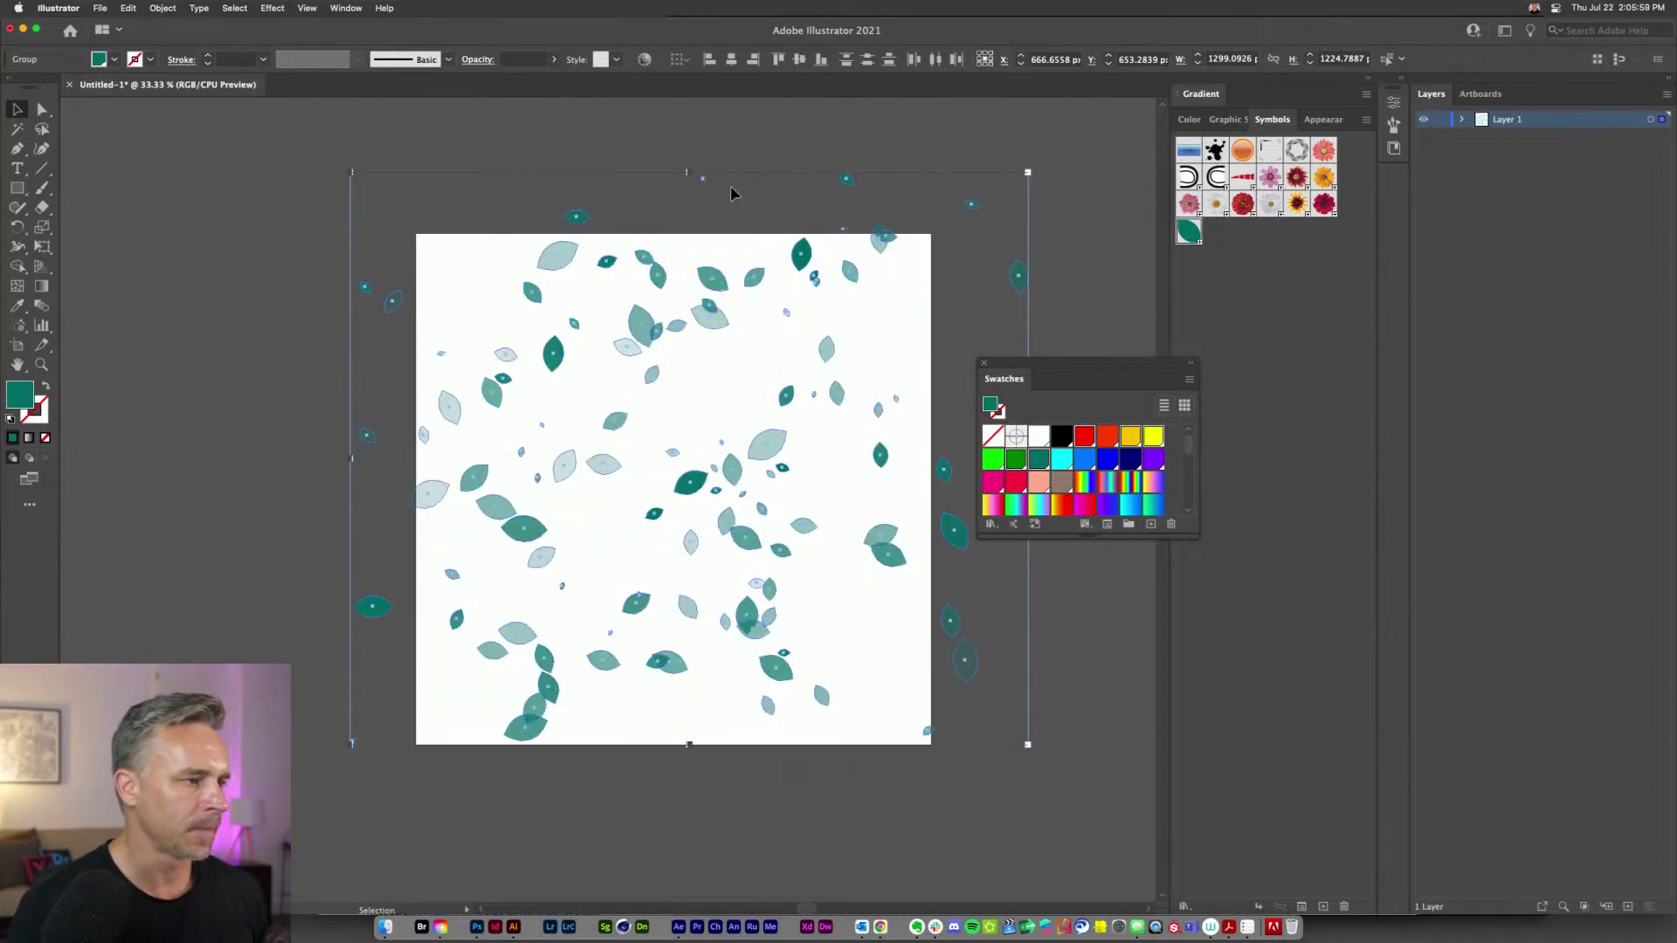
- Hide the artboards and try the RandomSwatchesFill script on the scattered, grouped leaves
{"action": "key", "text": "super+shift+h"}
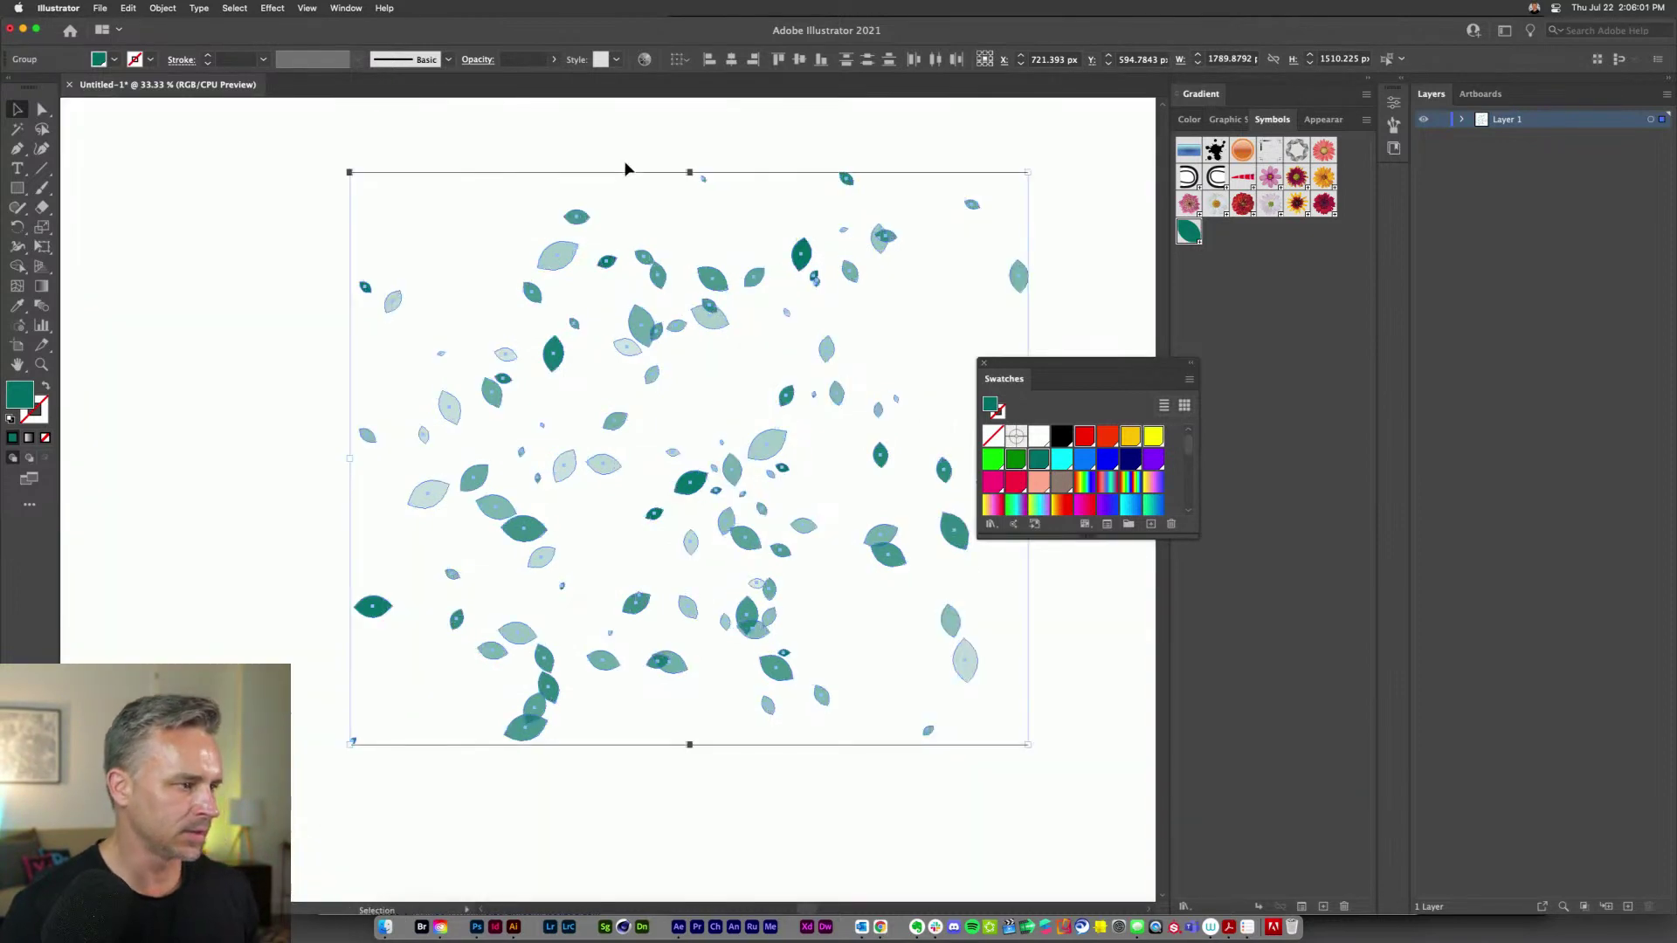
{"action": "left_click", "coordinate": [99, 8]}
{"action": "mouse_move", "coordinate": [201, 322]}
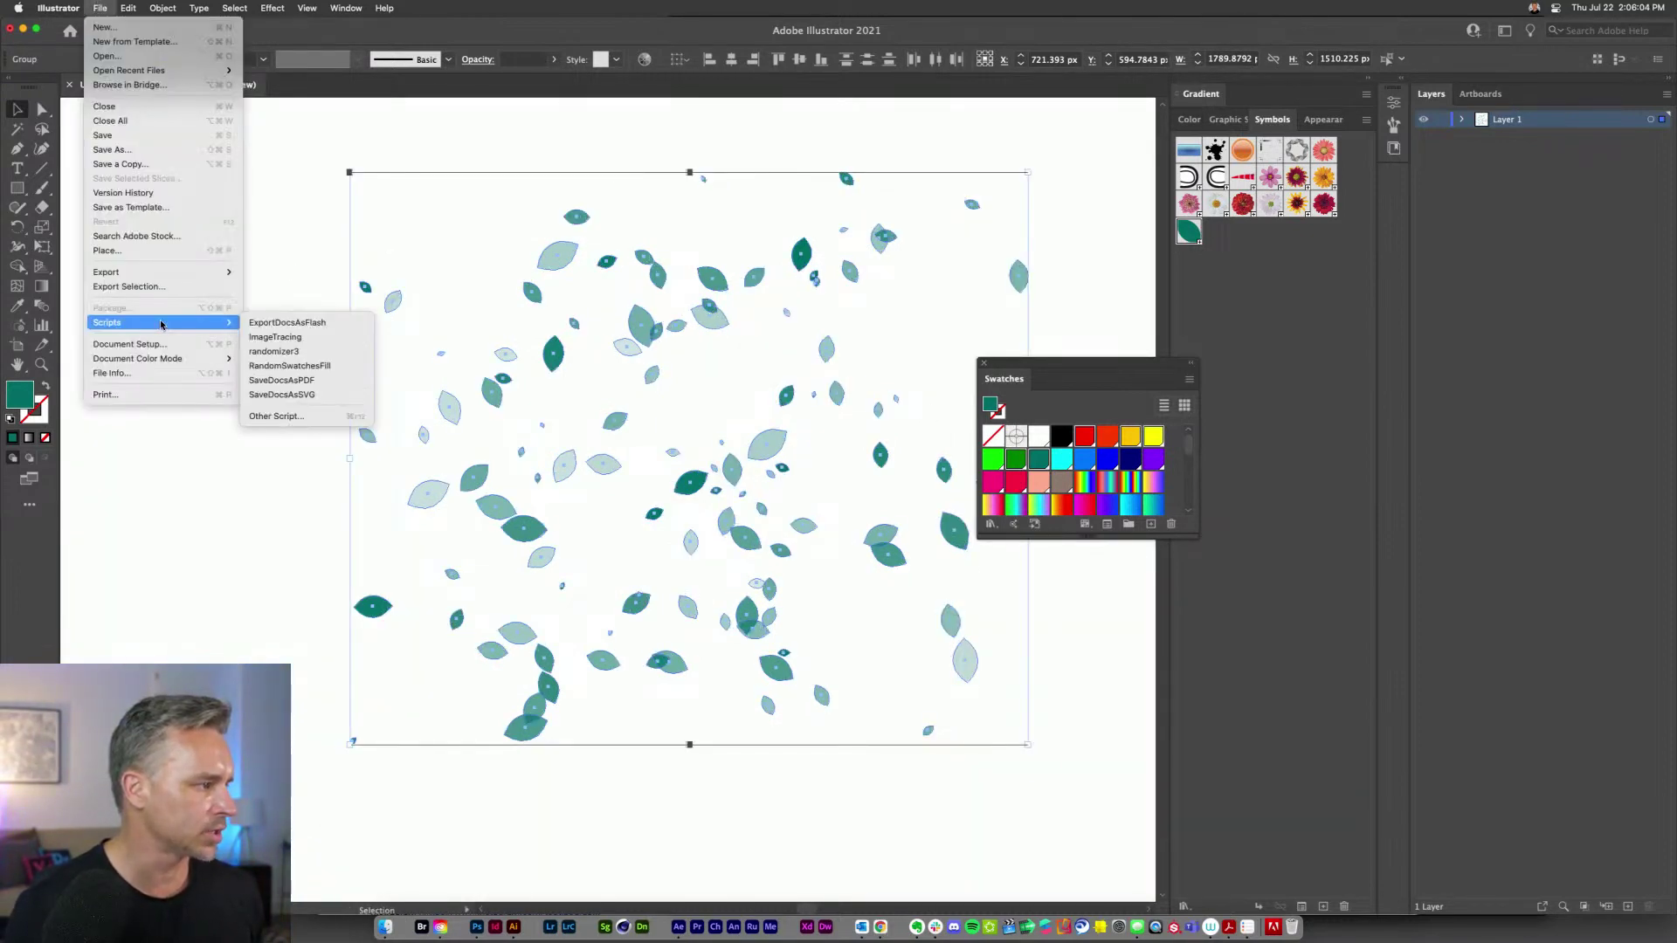
{"action": "left_click", "coordinate": [306, 366]}
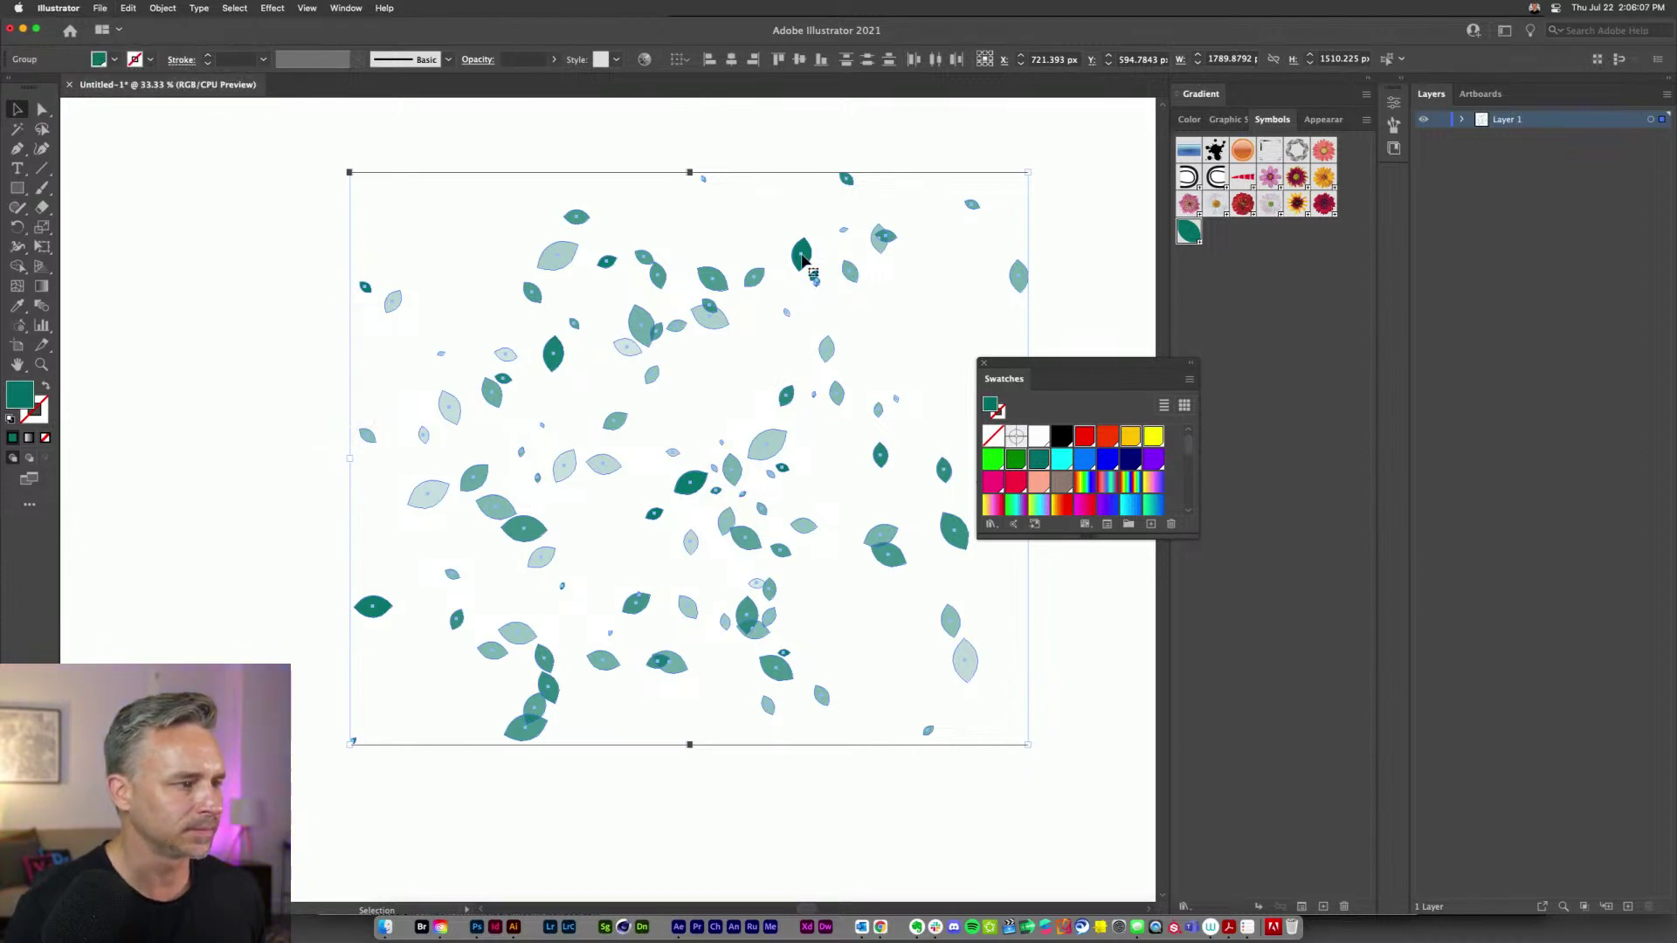
- Ungroup the selected leaves and run the RandomSwatchesFill script on them again
{"action": "right_click", "coordinate": [805, 262]}
{"action": "left_click", "coordinate": [821, 375]}
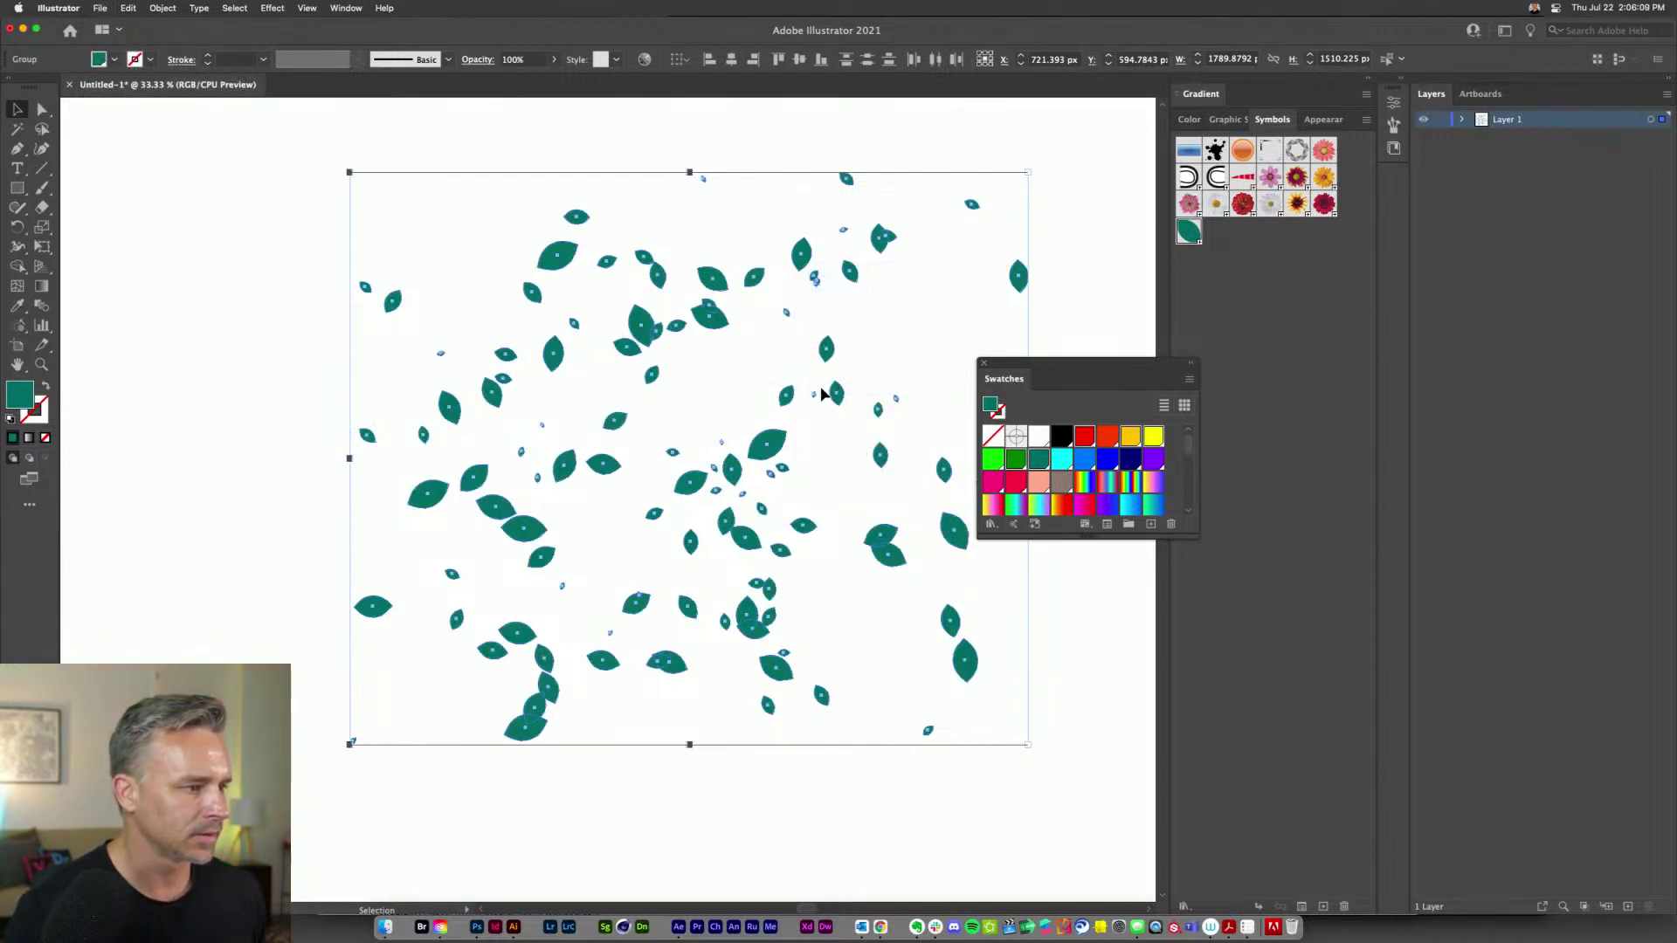
{"action": "left_click", "coordinate": [100, 8]}
{"action": "mouse_move", "coordinate": [150, 325]}
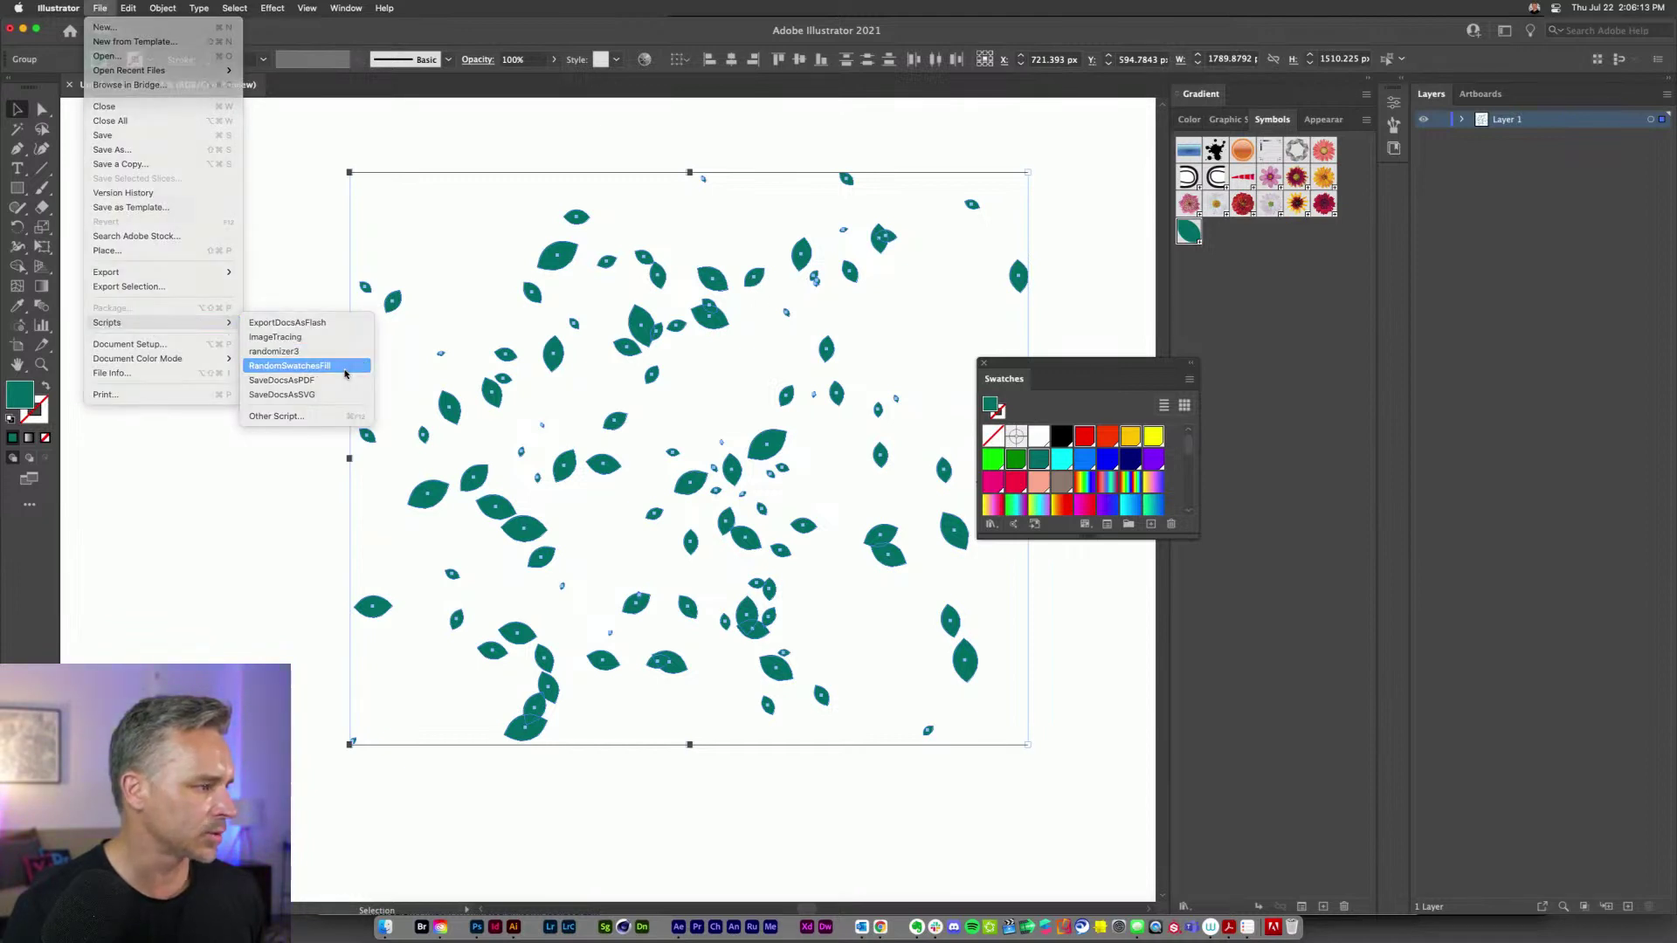
{"action": "left_click", "coordinate": [343, 374]}
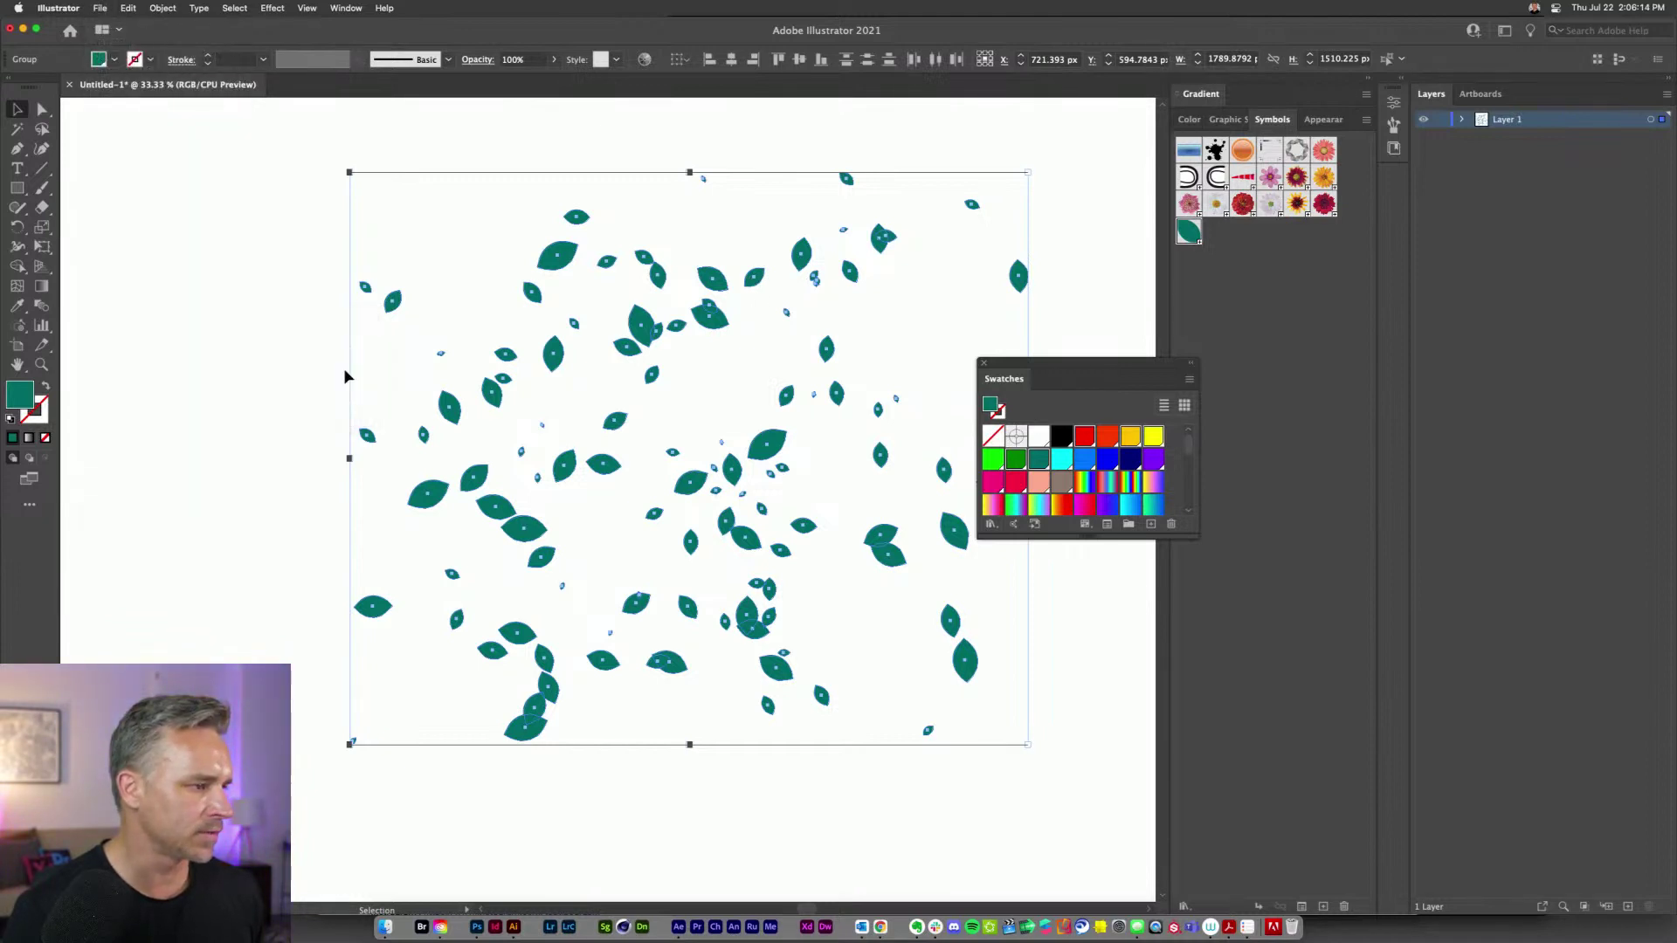
- Ungroup the leaves once more down to plain shapes and recolor them with the RandomSwatchesFill script
{"action": "right_click", "coordinate": [706, 281]}
{"action": "left_click", "coordinate": [750, 406]}
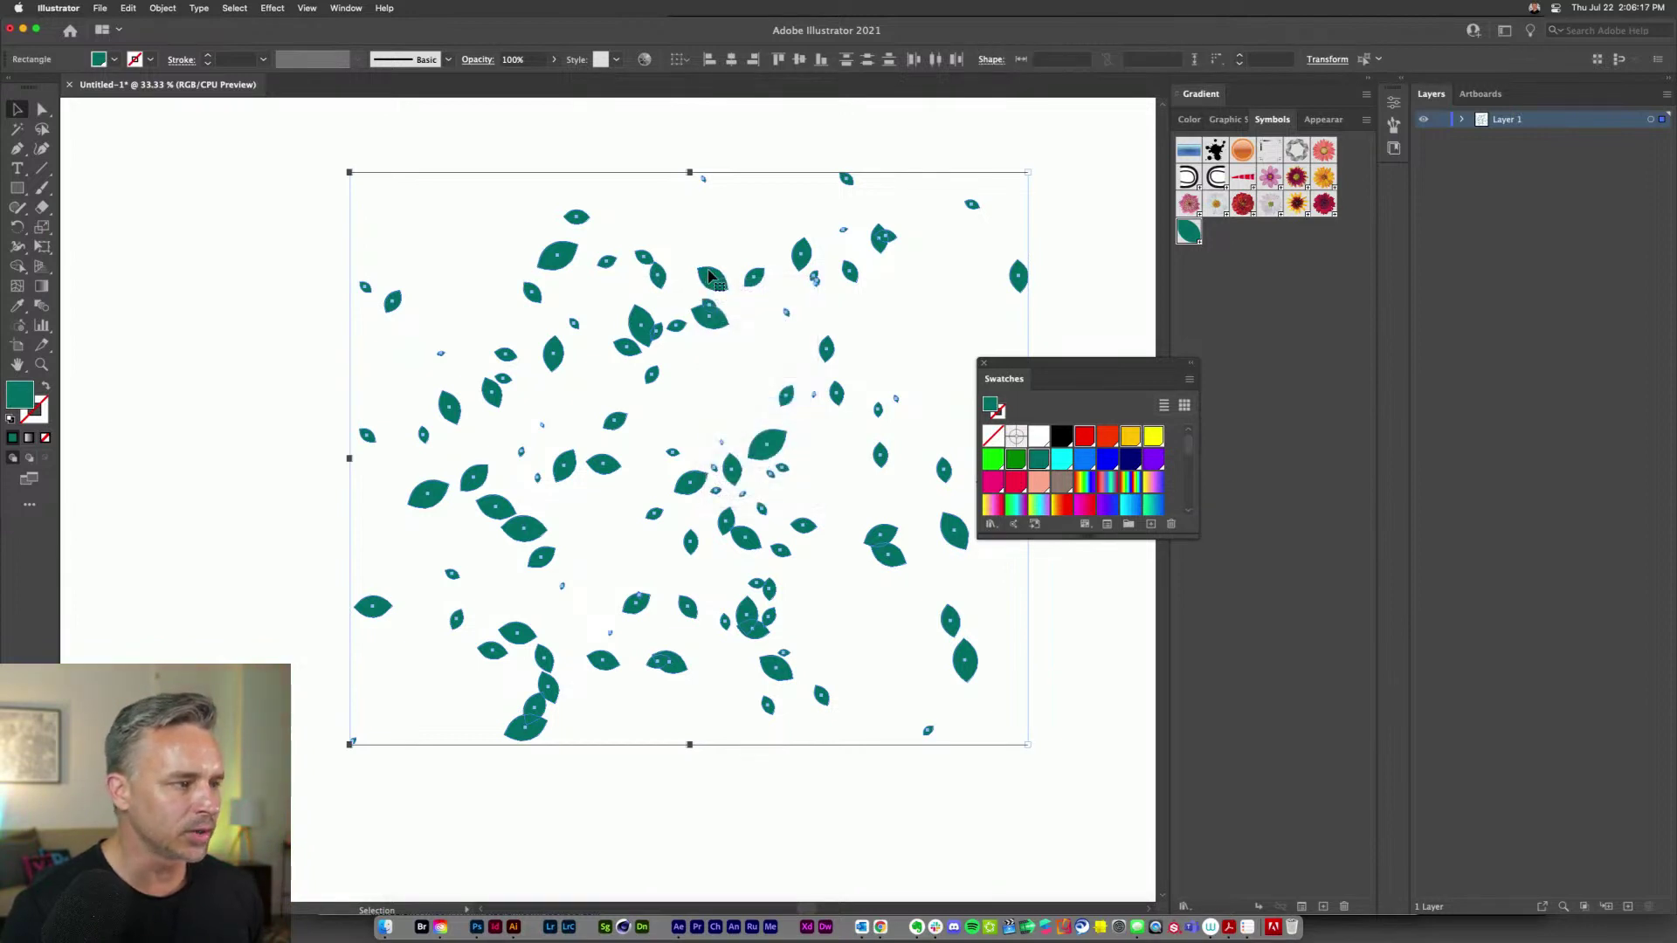
{"action": "right_click", "coordinate": [712, 277]}
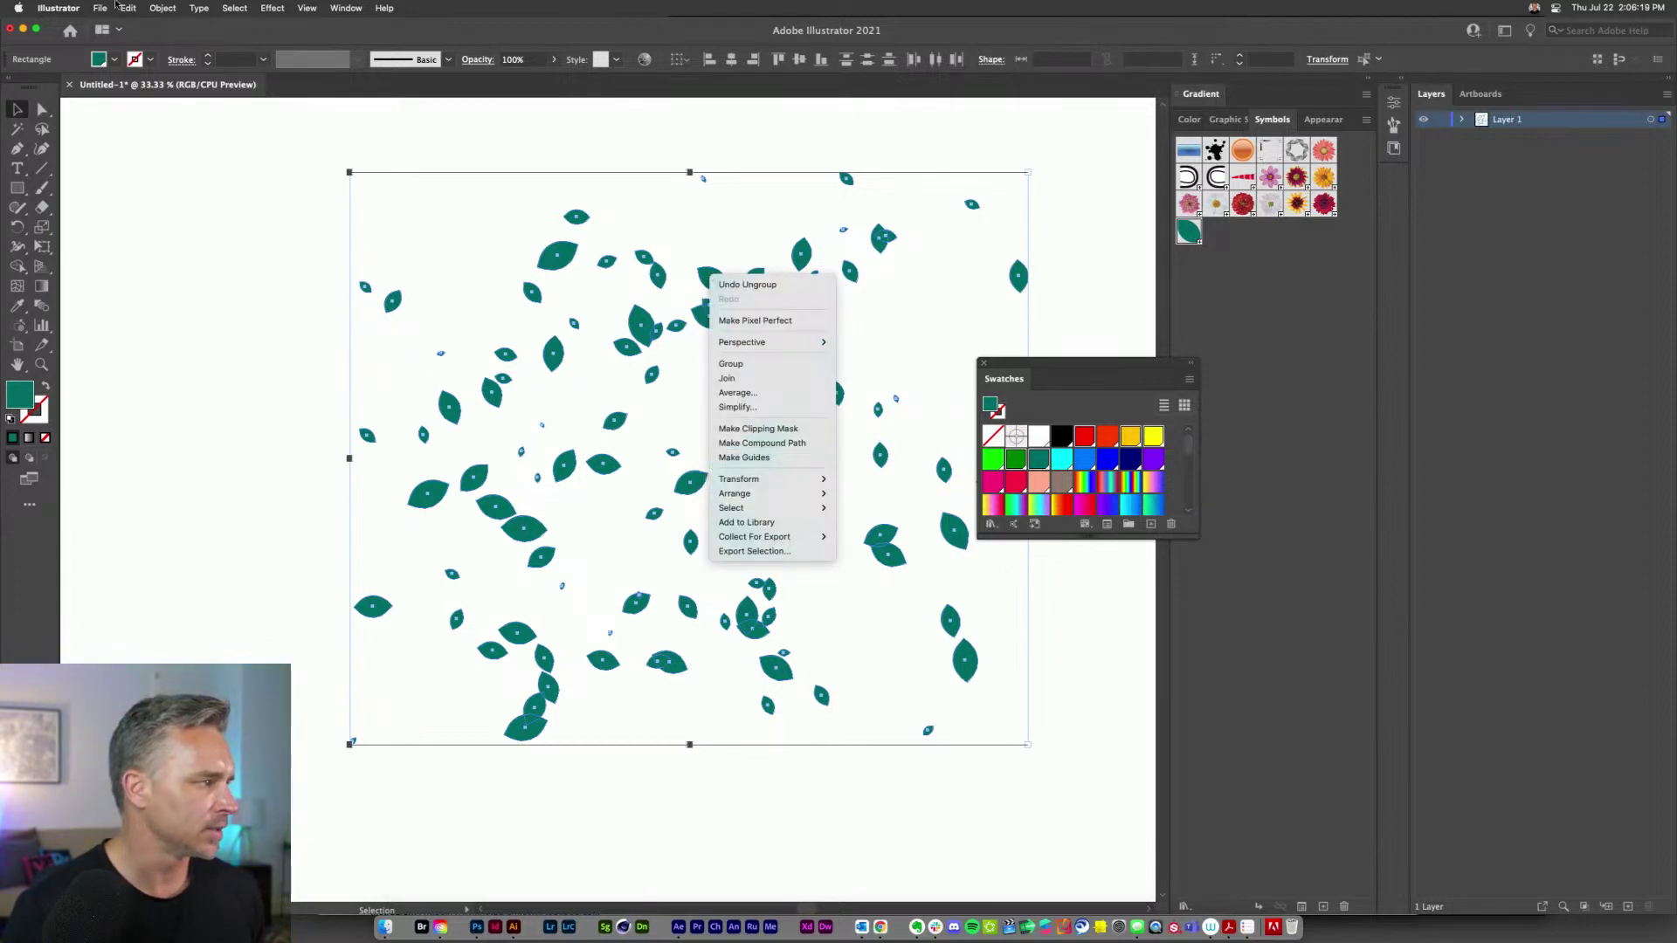
{"action": "left_click", "coordinate": [766, 442]}
{"action": "left_click", "coordinate": [100, 8]}
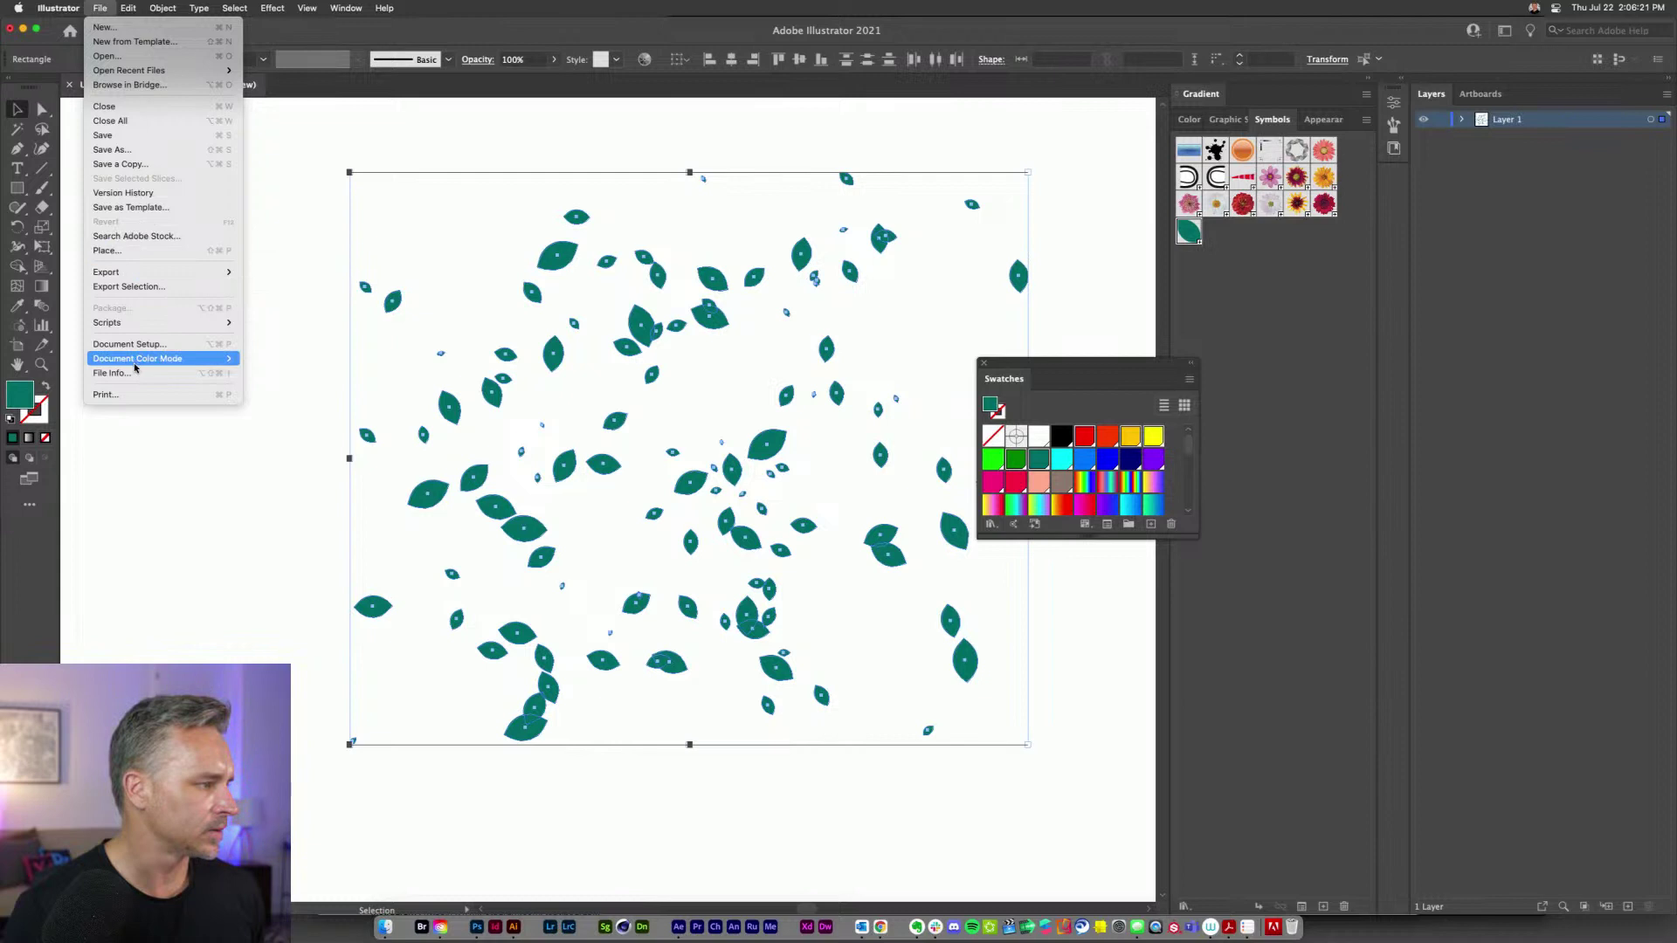
{"action": "mouse_move", "coordinate": [157, 322]}
{"action": "left_click", "coordinate": [302, 366]}
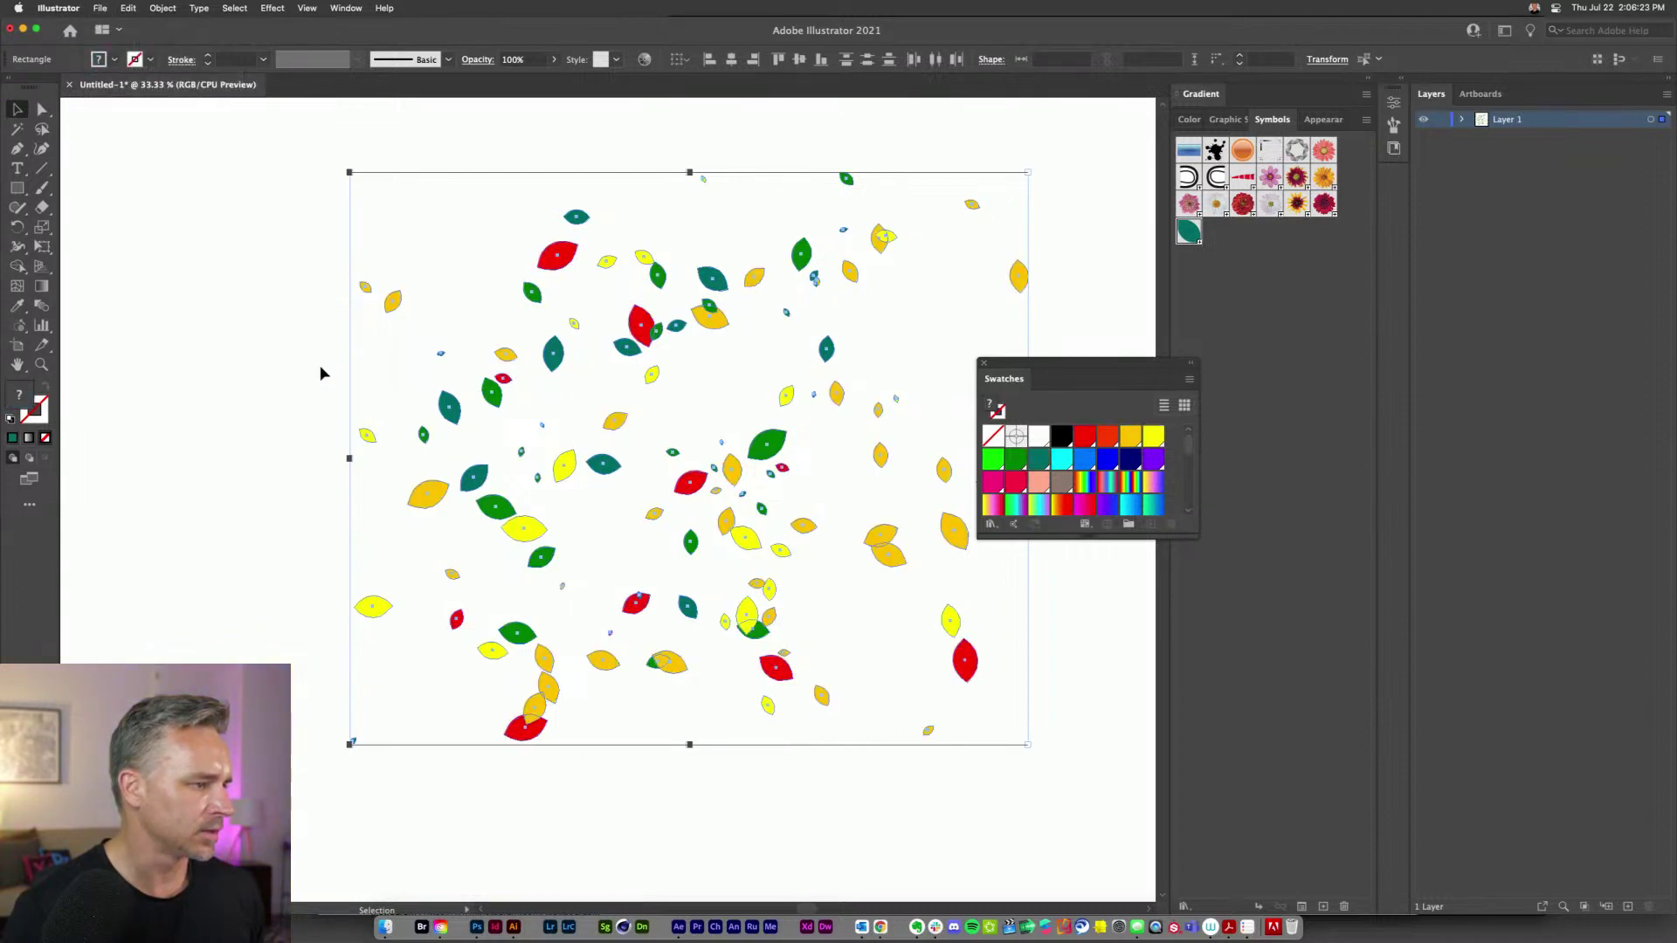
- Choose red, orange, gold, green, teal, cyan and violet swatches, recolor the selected leaves with the RandomSwatchesFill script, and deselect them
{"action": "left_click_drag", "start_coordinate": [1042, 387], "coordinate": [868, 353]}
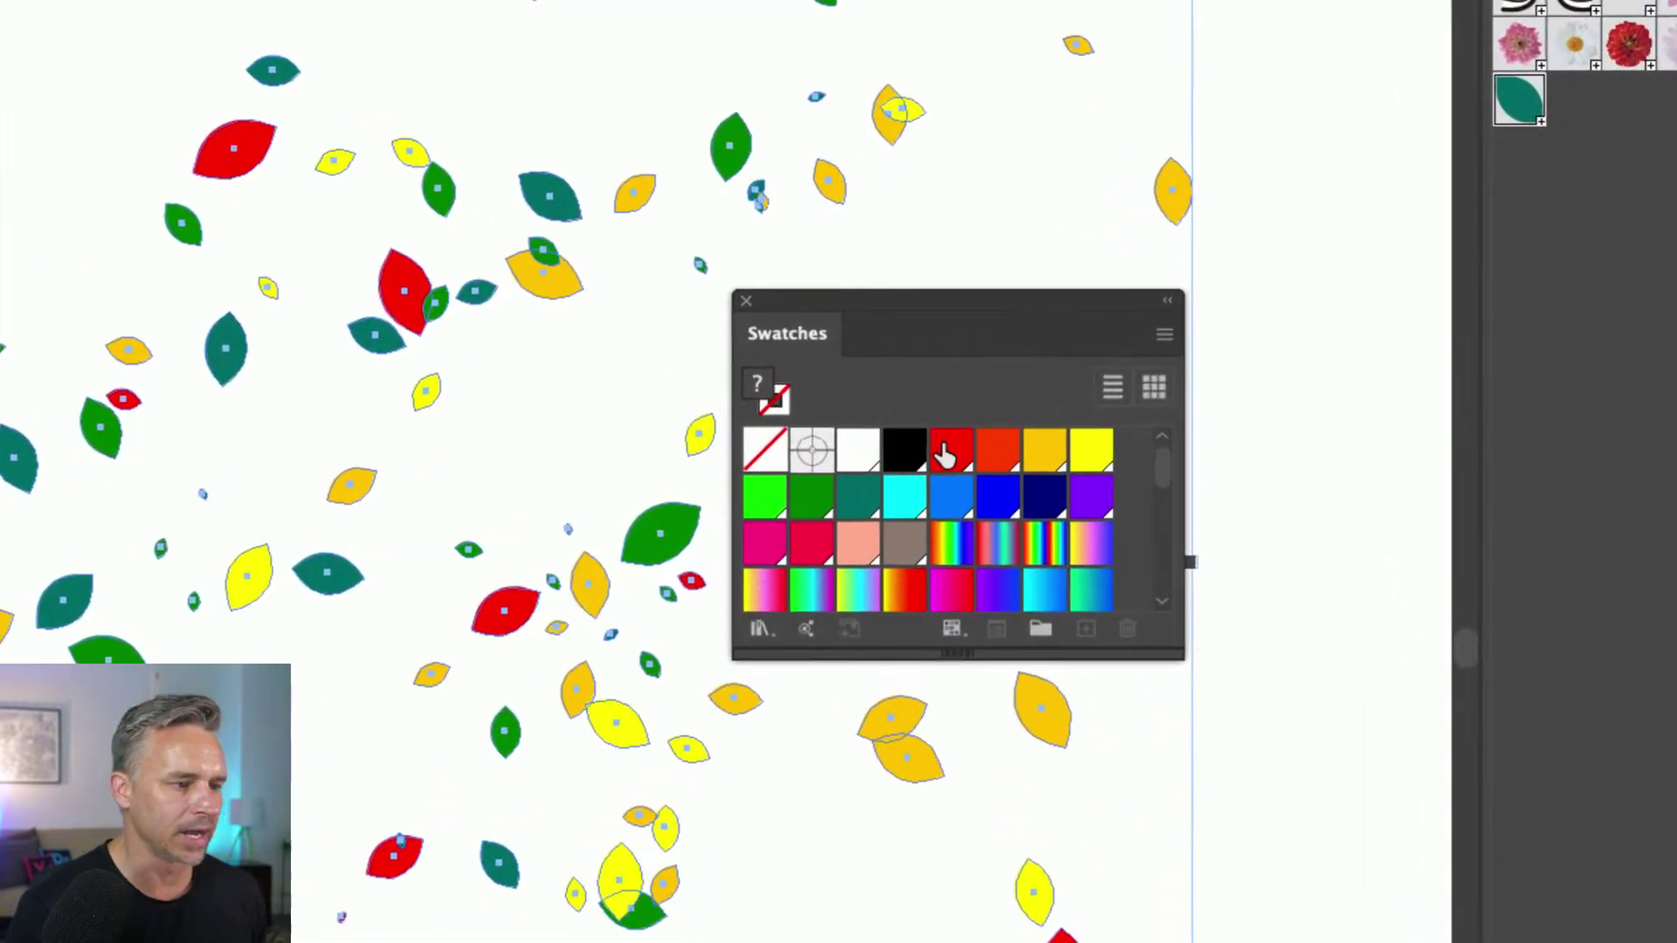
{"action": "left_click", "coordinate": [899, 507]}
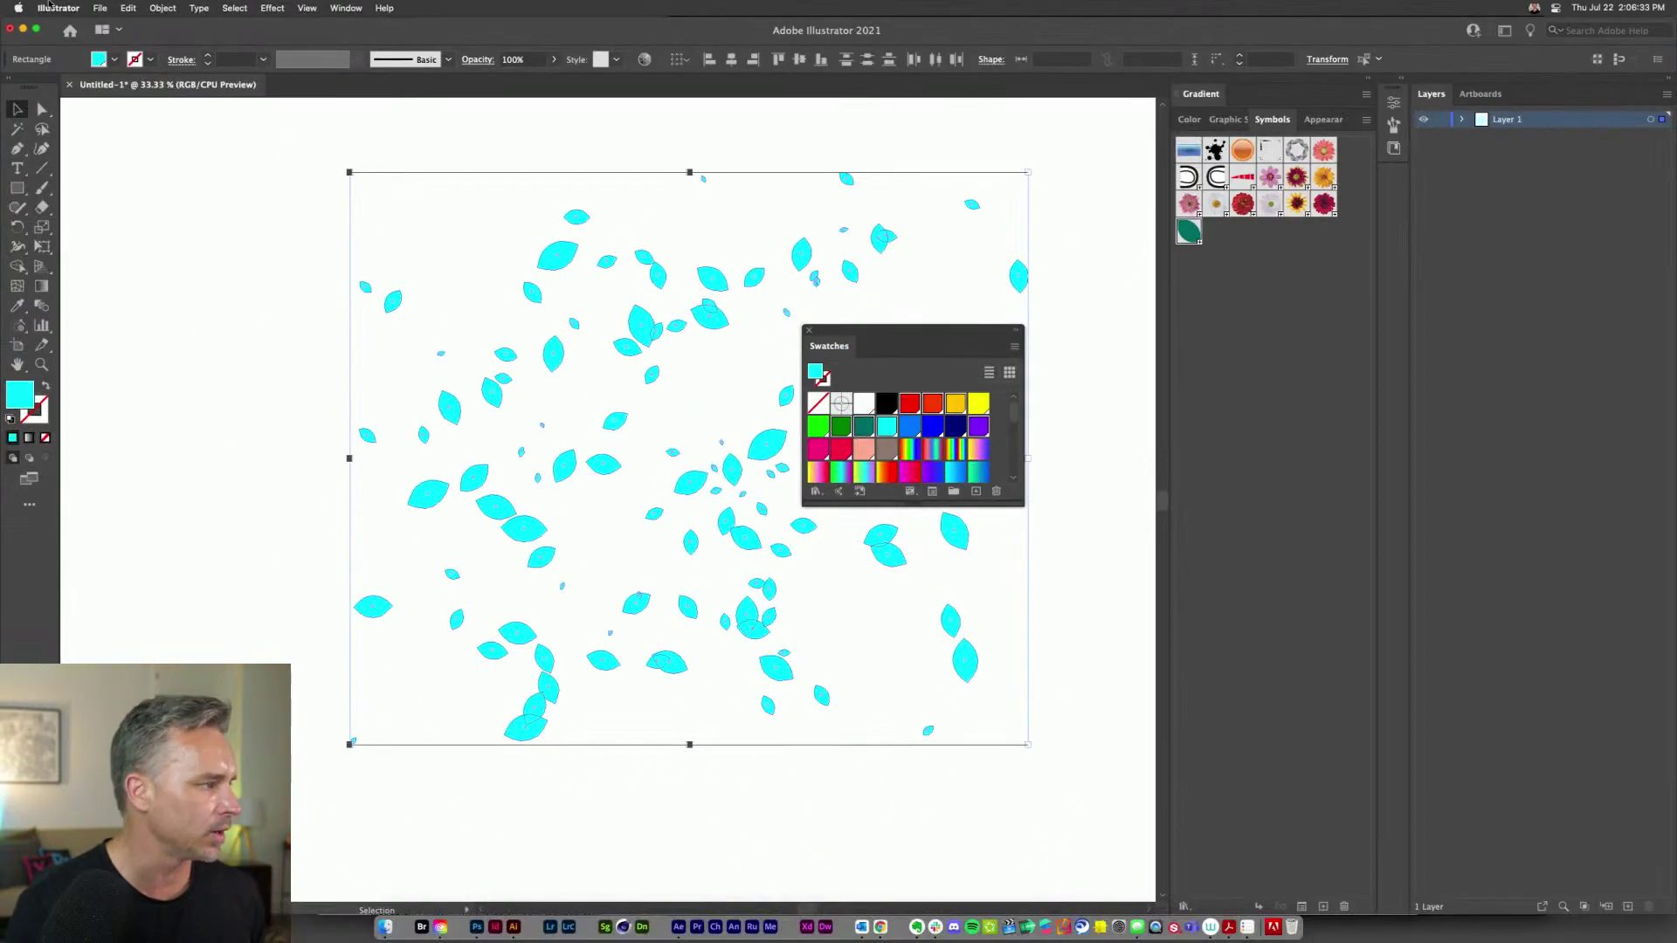
{"action": "left_click", "coordinate": [99, 7]}
{"action": "mouse_move", "coordinate": [177, 338]}
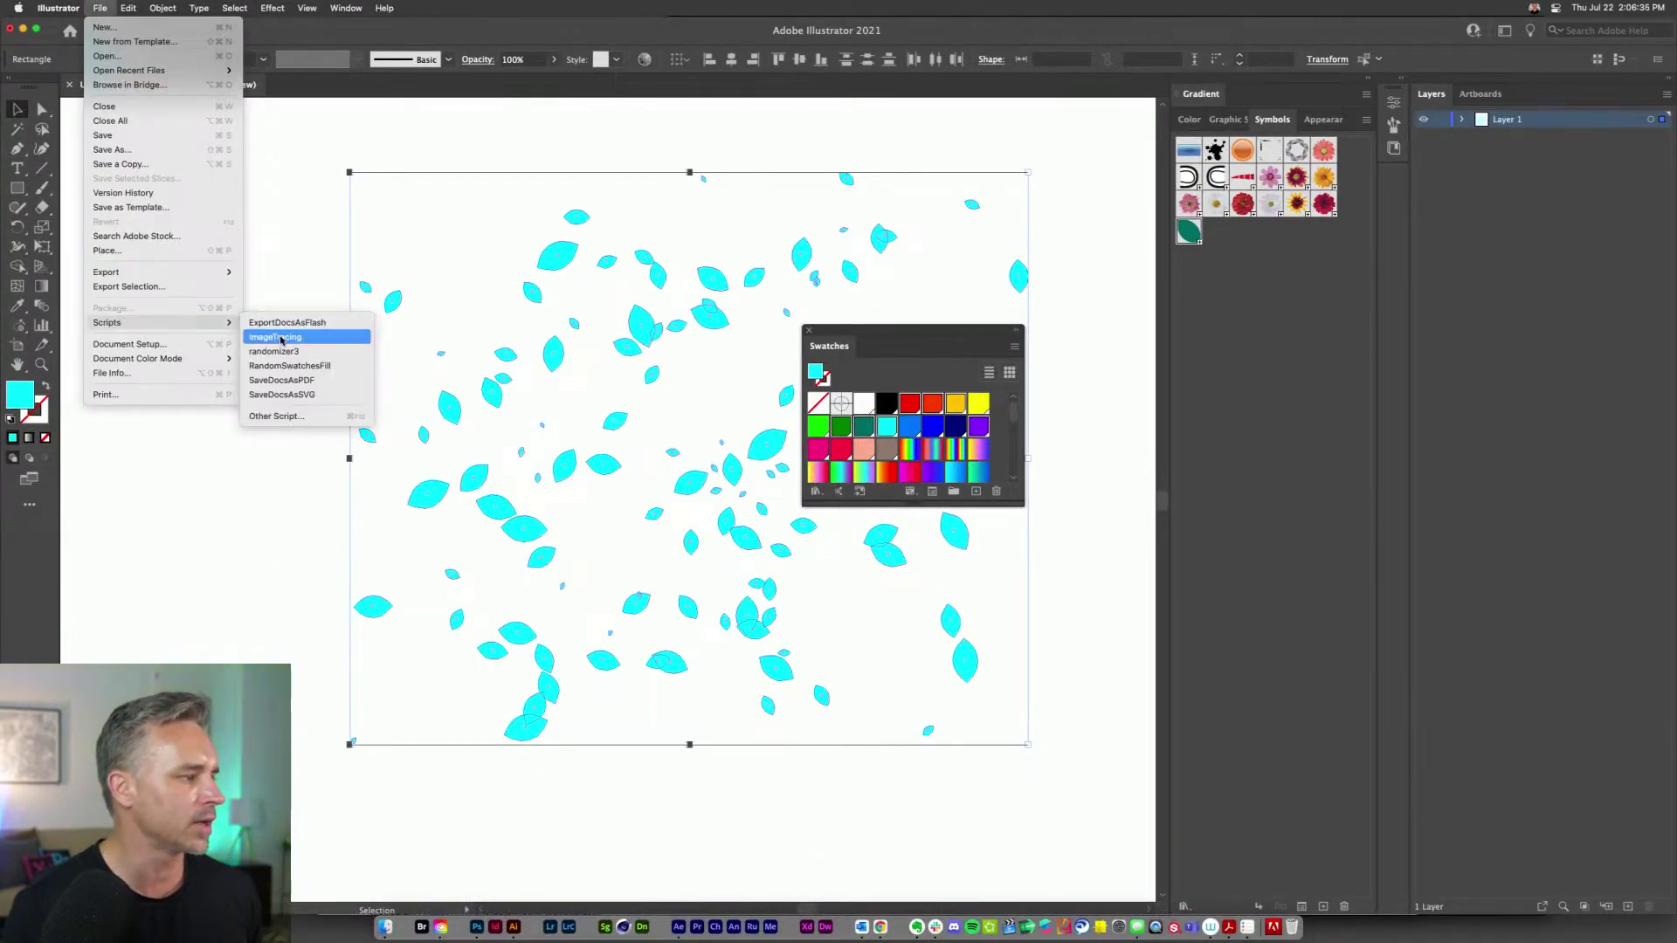
{"action": "left_click", "coordinate": [295, 364]}
{"action": "left_click_drag", "start_coordinate": [954, 337], "coordinate": [1177, 323]}
{"action": "left_click", "coordinate": [1088, 227]}
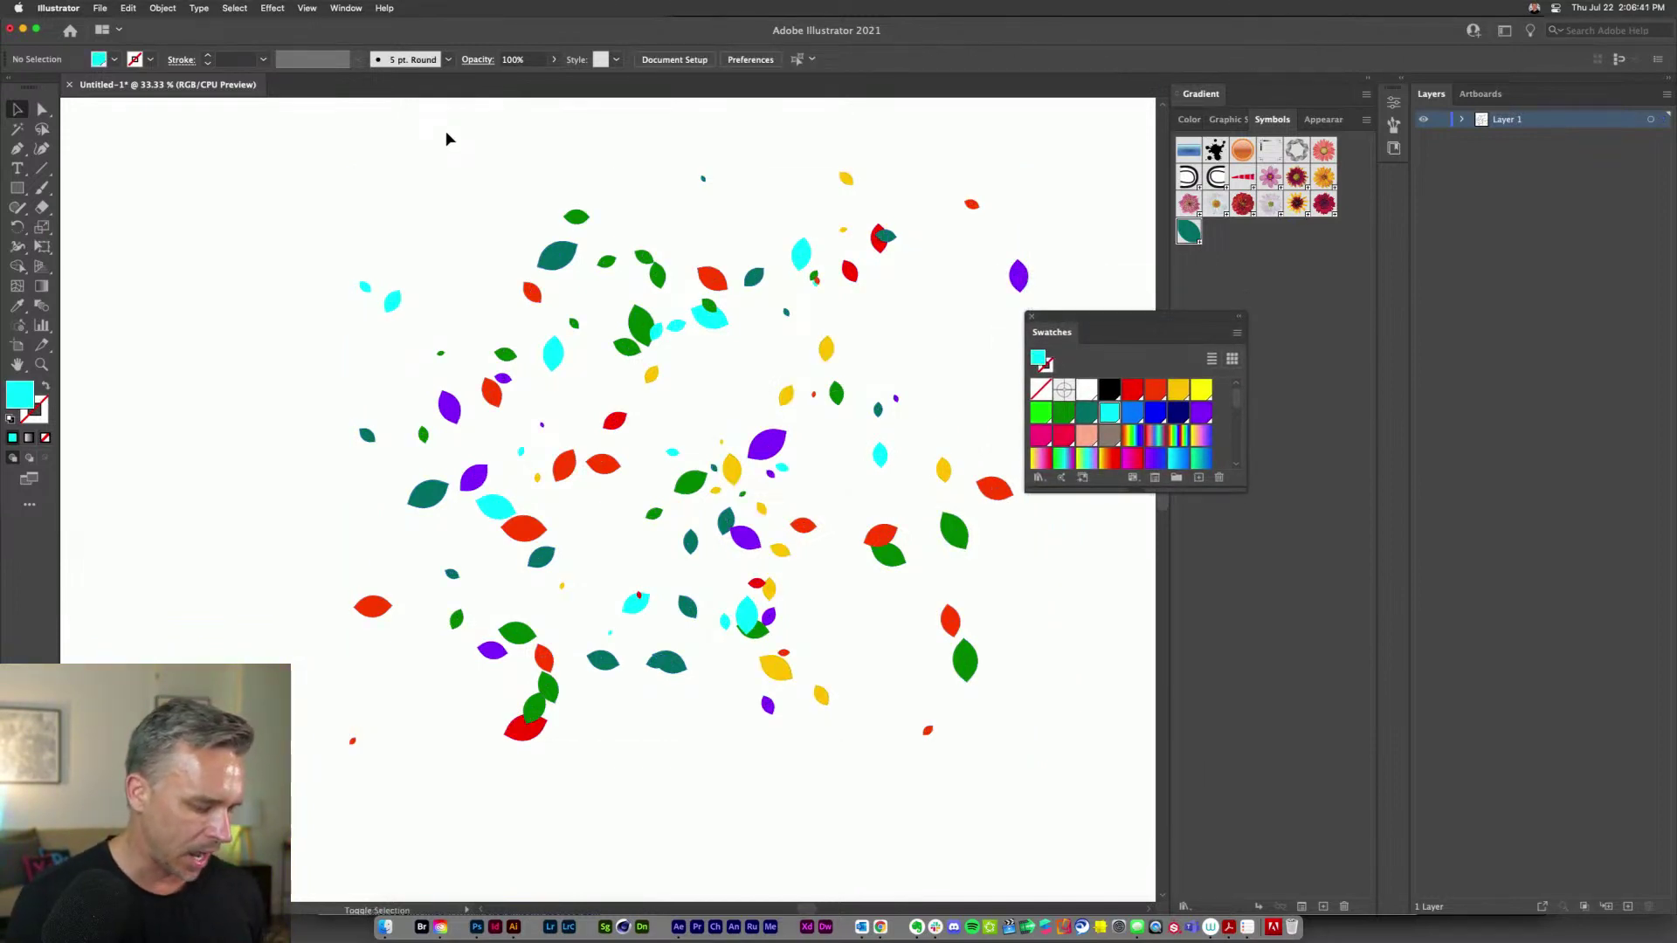
- Preview the artwork full screen, then fill the large purple leaf near the center with red
{"action": "key", "text": "shift+f"}
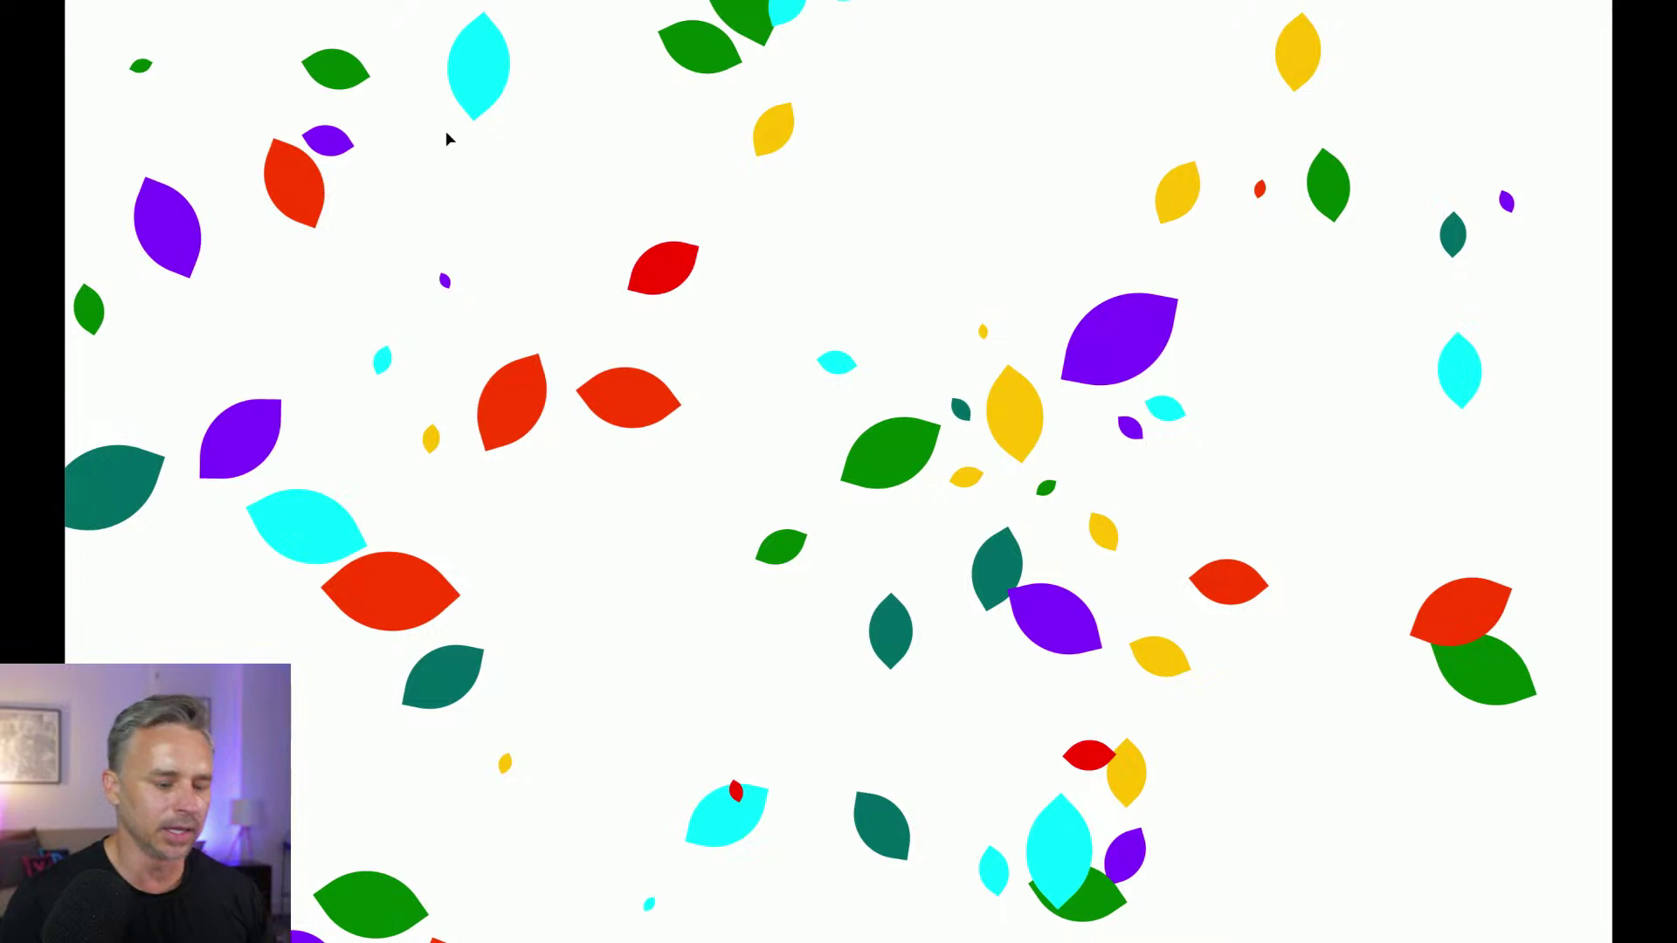
{"action": "key", "text": "Escape"}
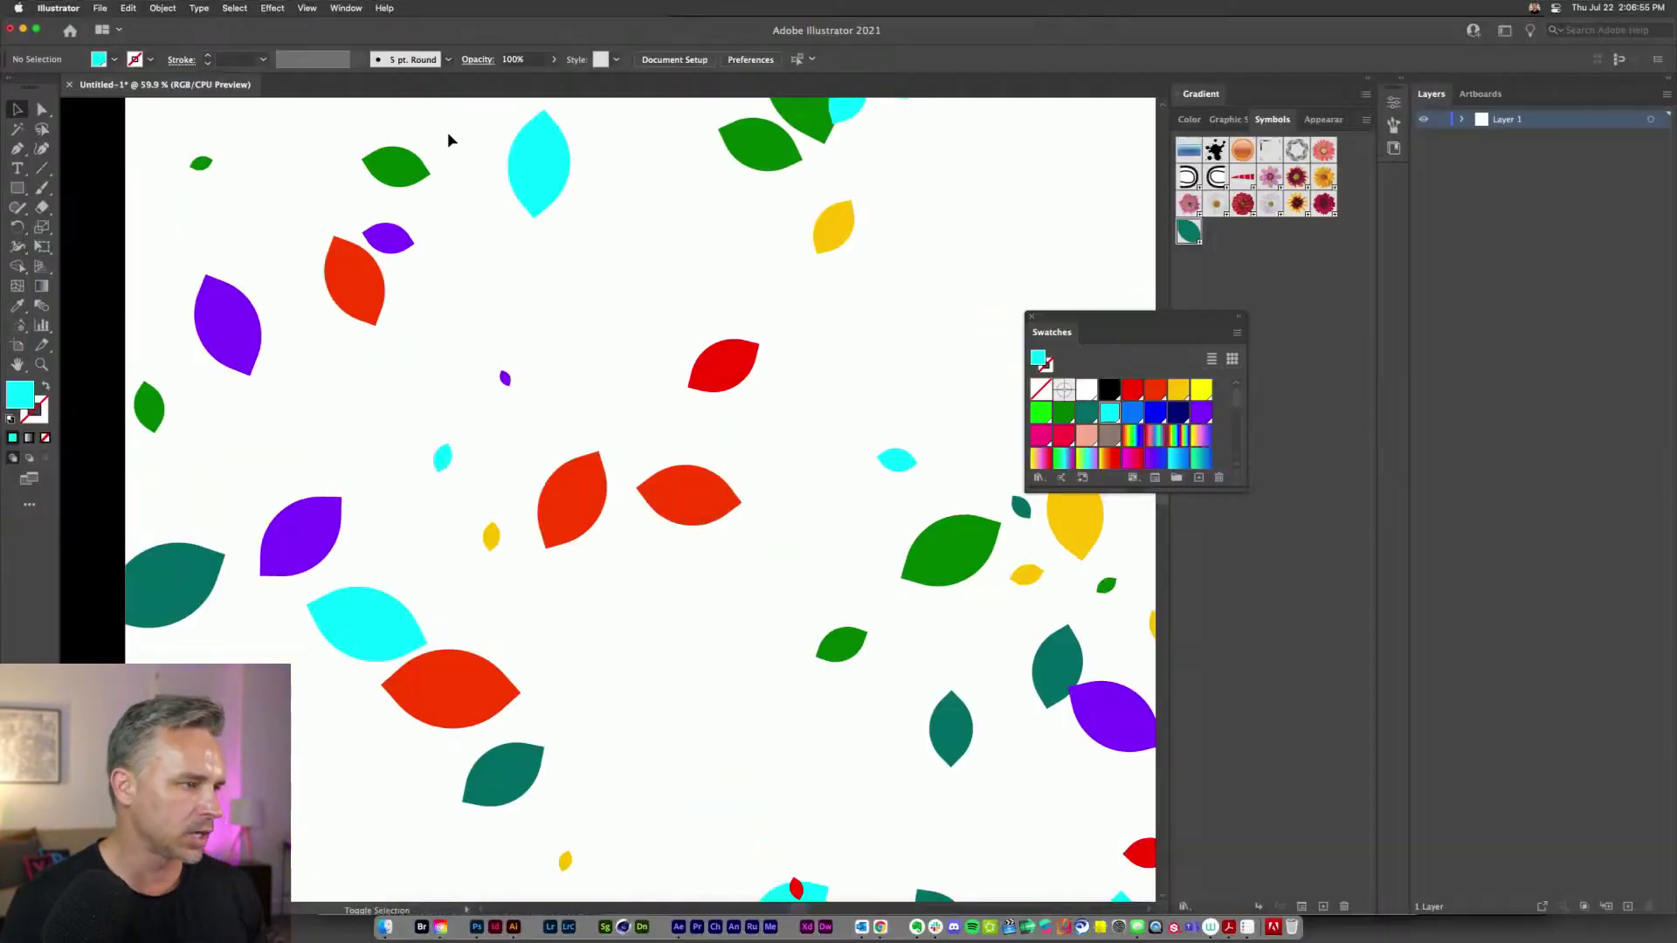
{"action": "left_click", "coordinate": [772, 417]}
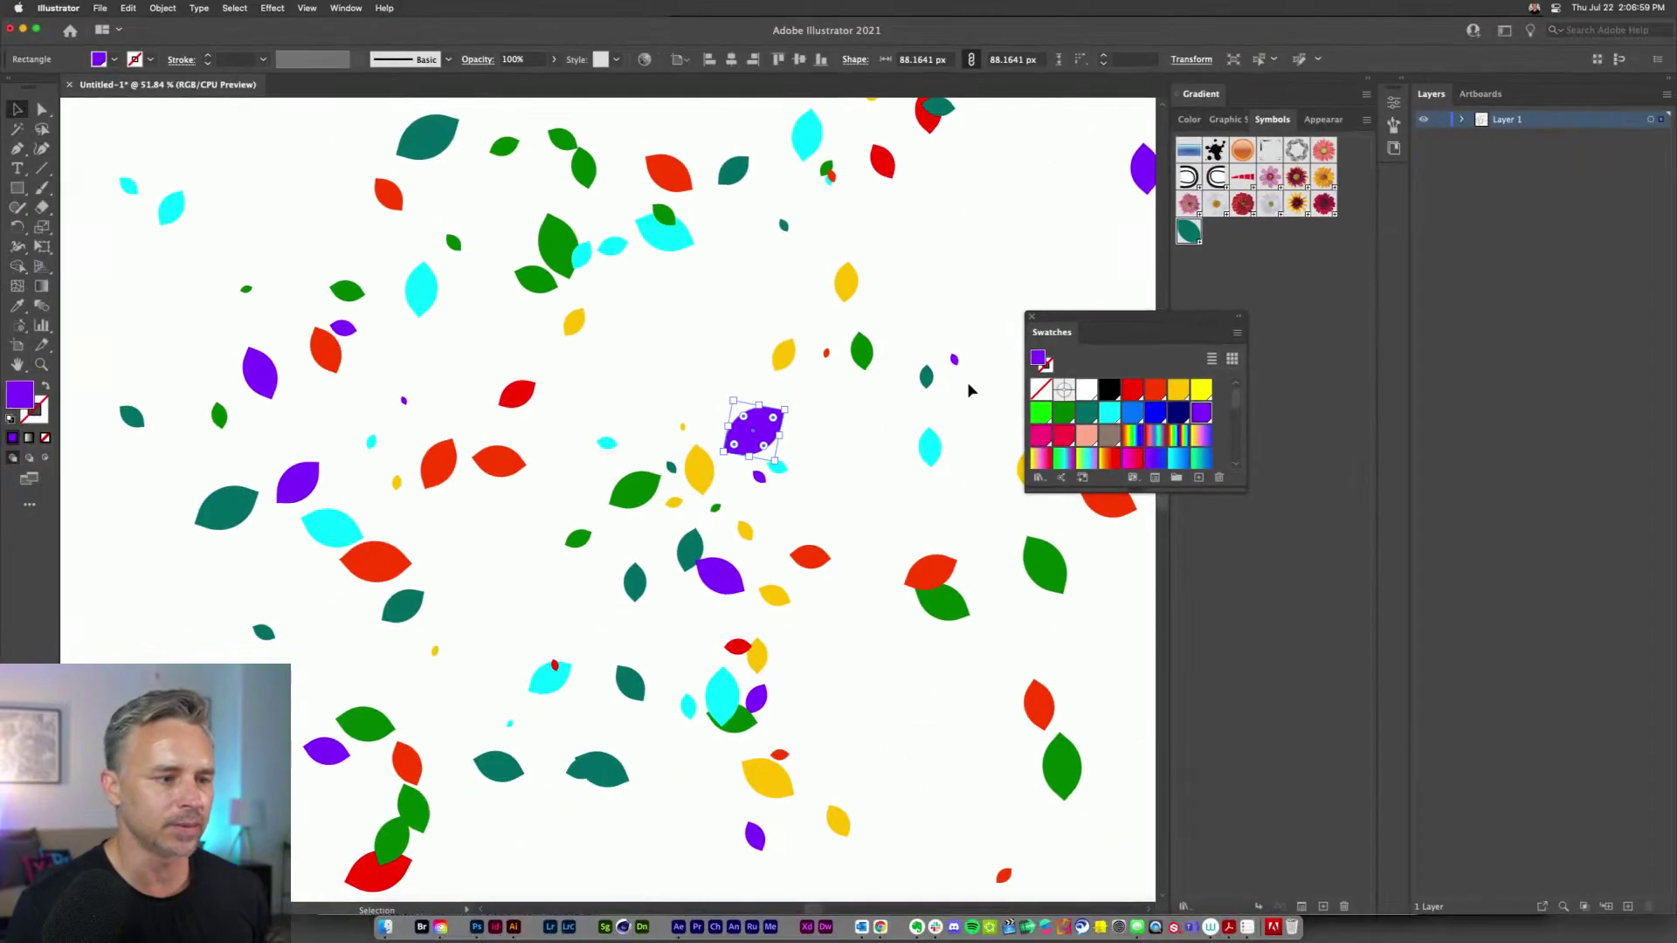
{"action": "left_click", "coordinate": [1127, 393]}
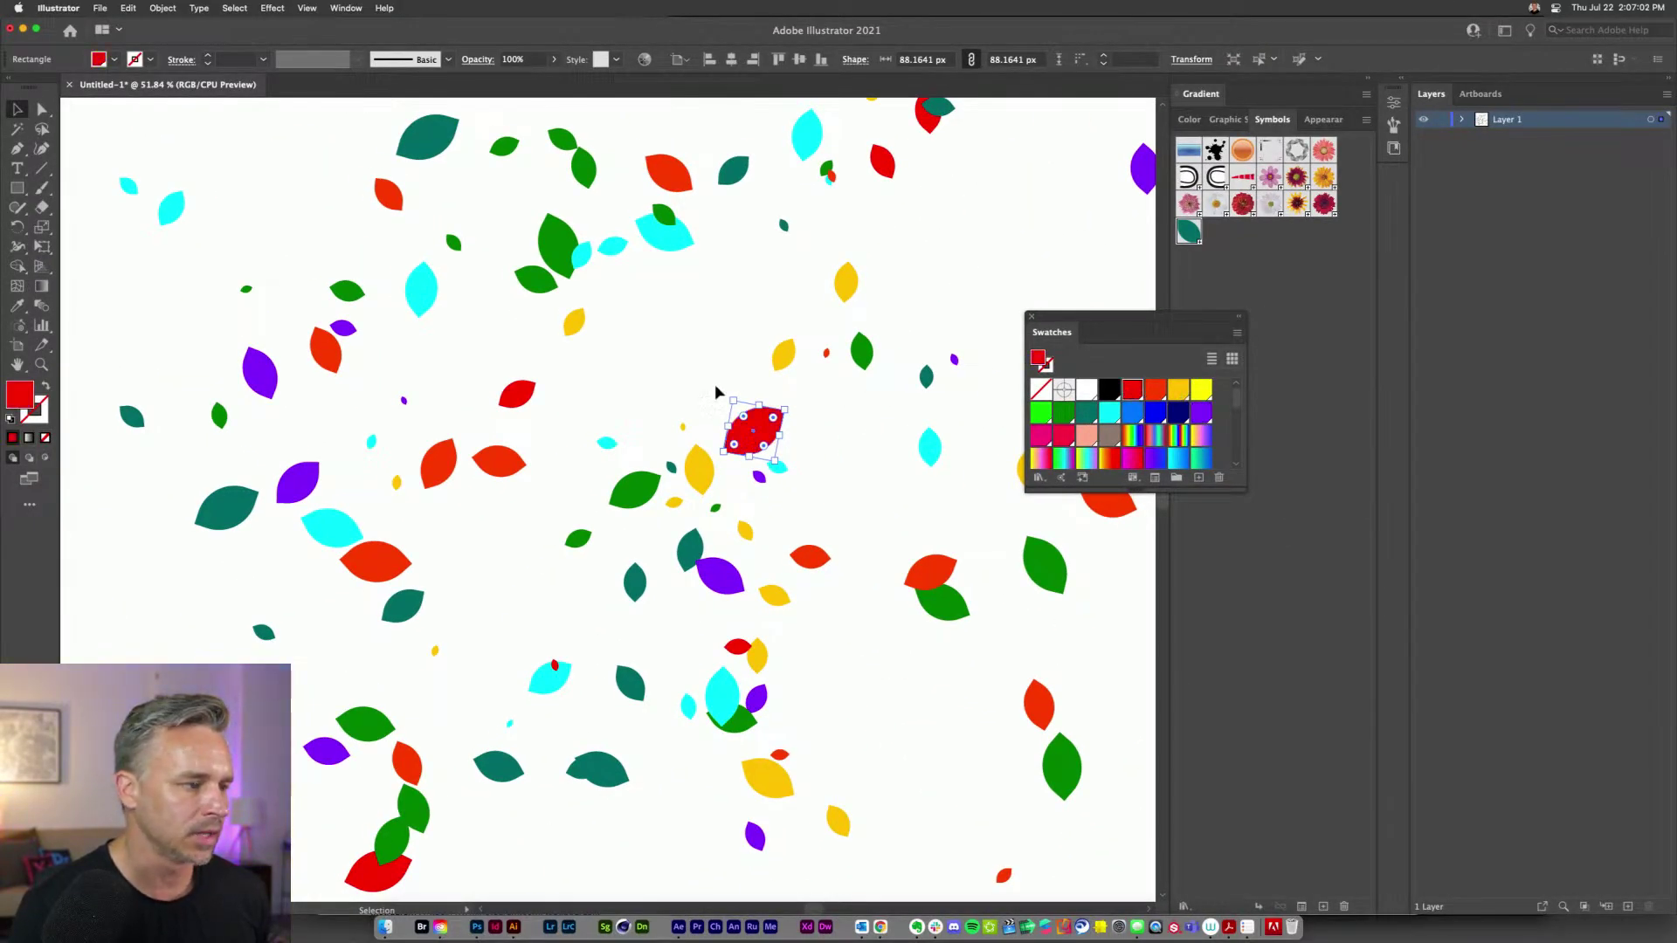
- Fill the horizontal orange-red leaf west of the large red leaf with teal and deselect it
{"action": "left_click", "coordinate": [229, 505]}
{"action": "left_click", "coordinate": [439, 478]}
{"action": "left_click", "coordinate": [522, 465]}
{"action": "left_click", "coordinate": [1087, 412]}
{"action": "left_click", "coordinate": [672, 310]}
{"action": "left_click", "coordinate": [96, 7]}
{"action": "key", "text": "Escape"}
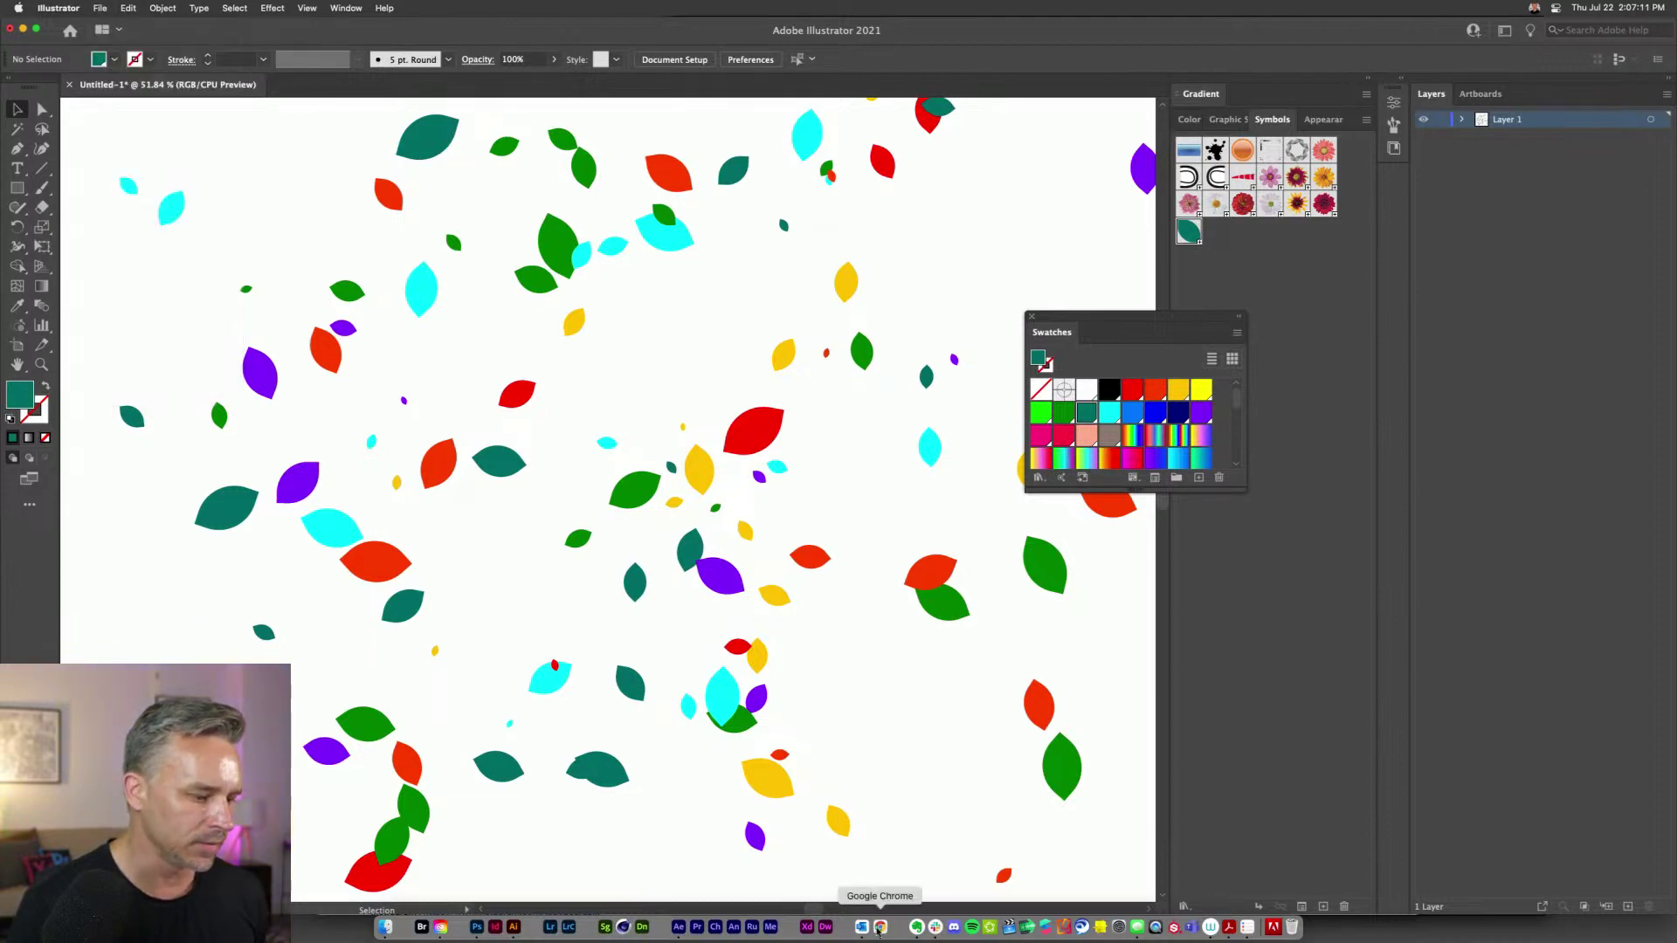
- Switch to Chrome and search the web for random swatches fill in a new tab
{"action": "left_click", "coordinate": [879, 928]}
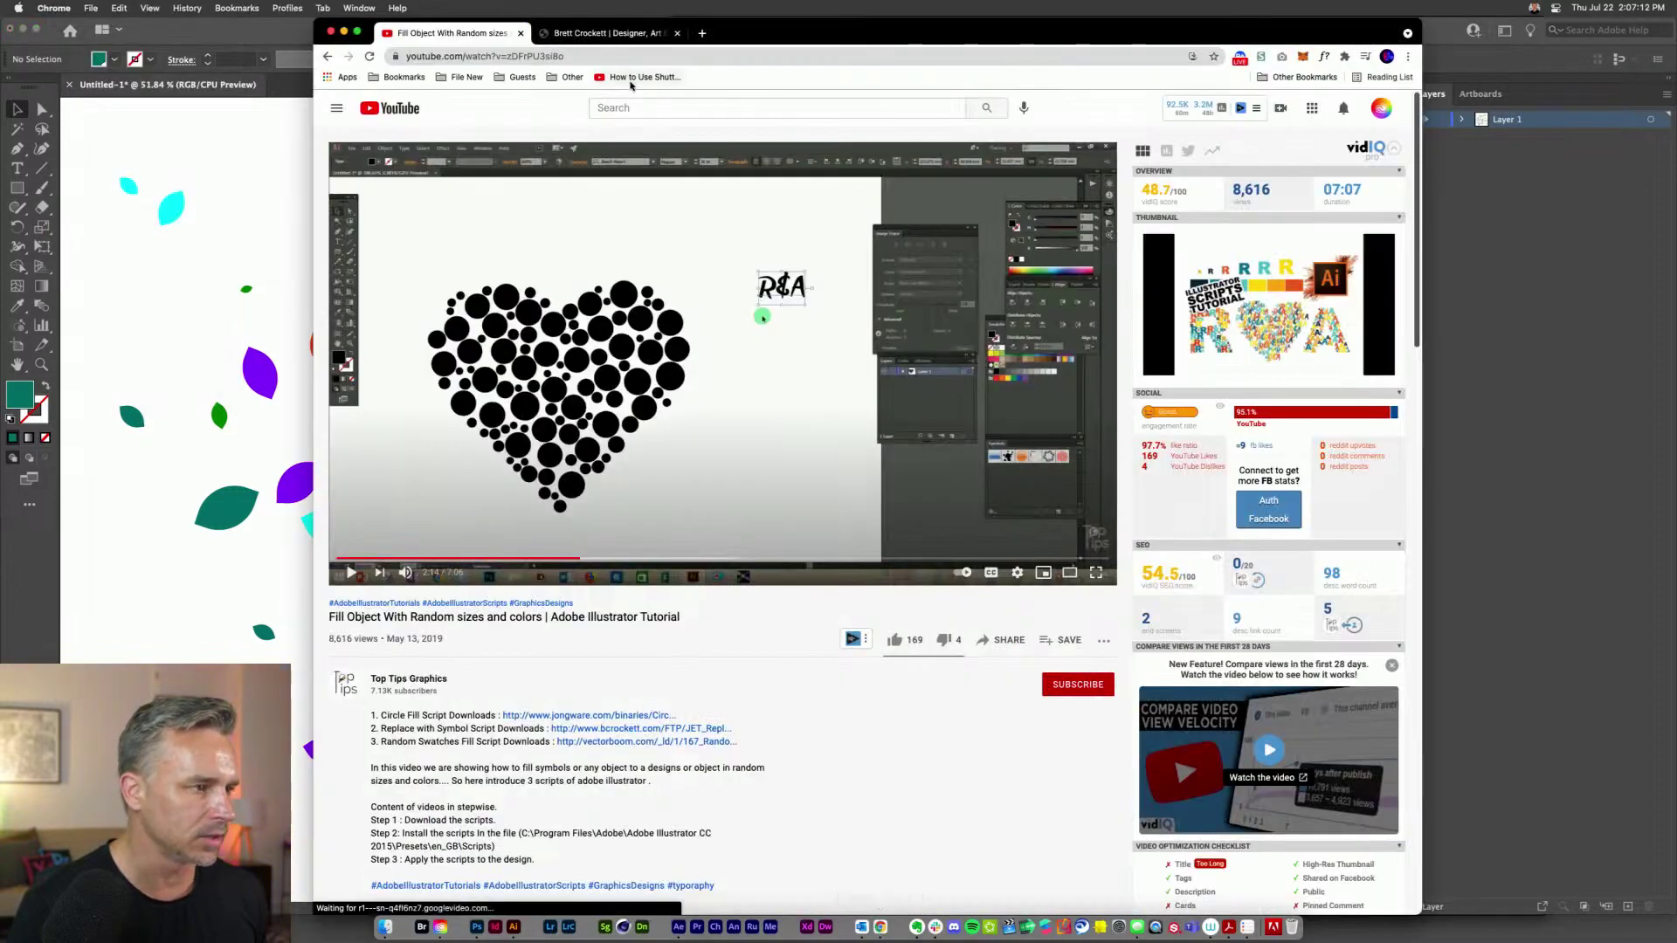
{"action": "left_click", "coordinate": [704, 35]}
{"action": "type", "text": "randomswatche"}
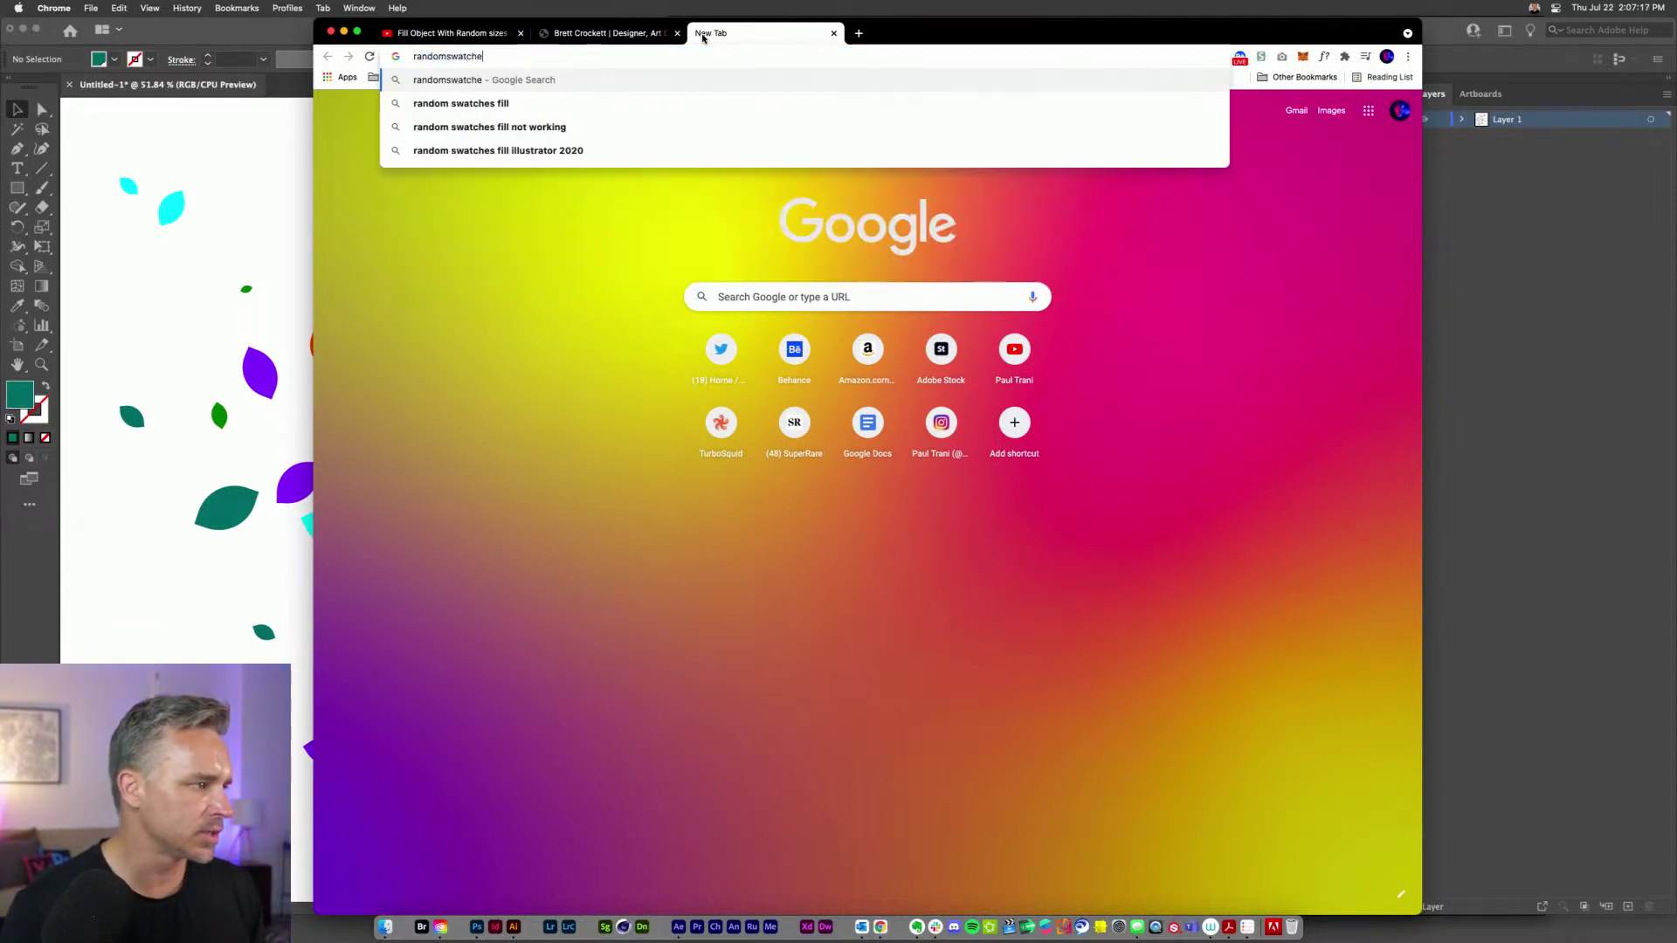
{"action": "key", "text": "BackSpace"}
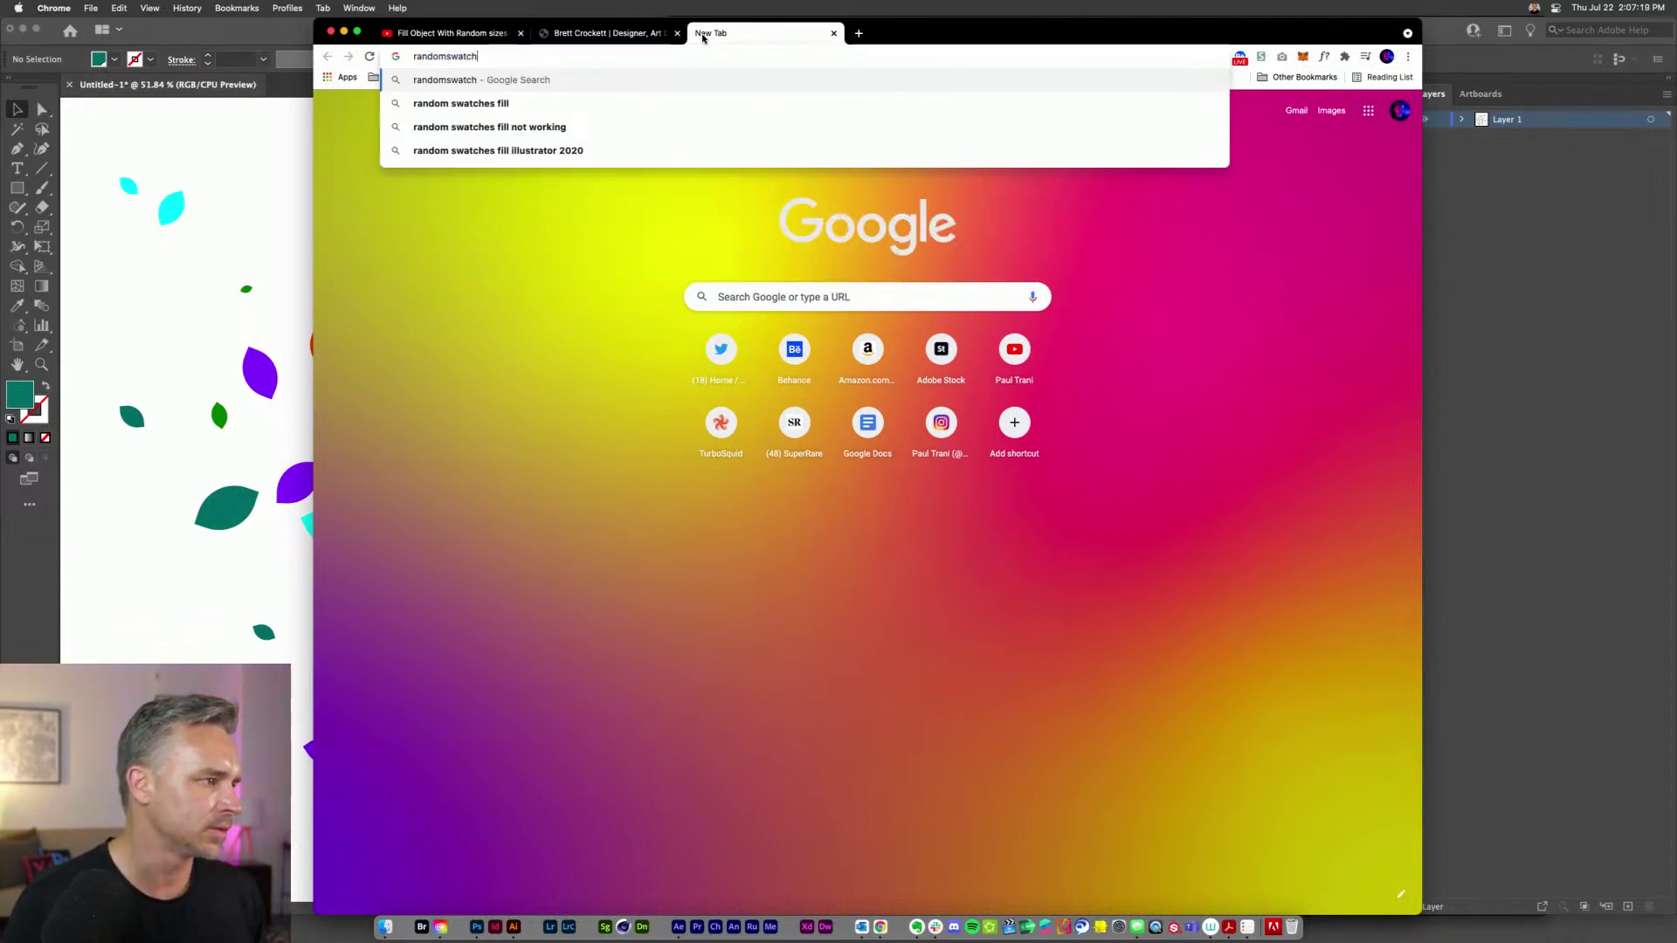
{"action": "key", "text": "Down"}
{"action": "key", "text": "Return"}
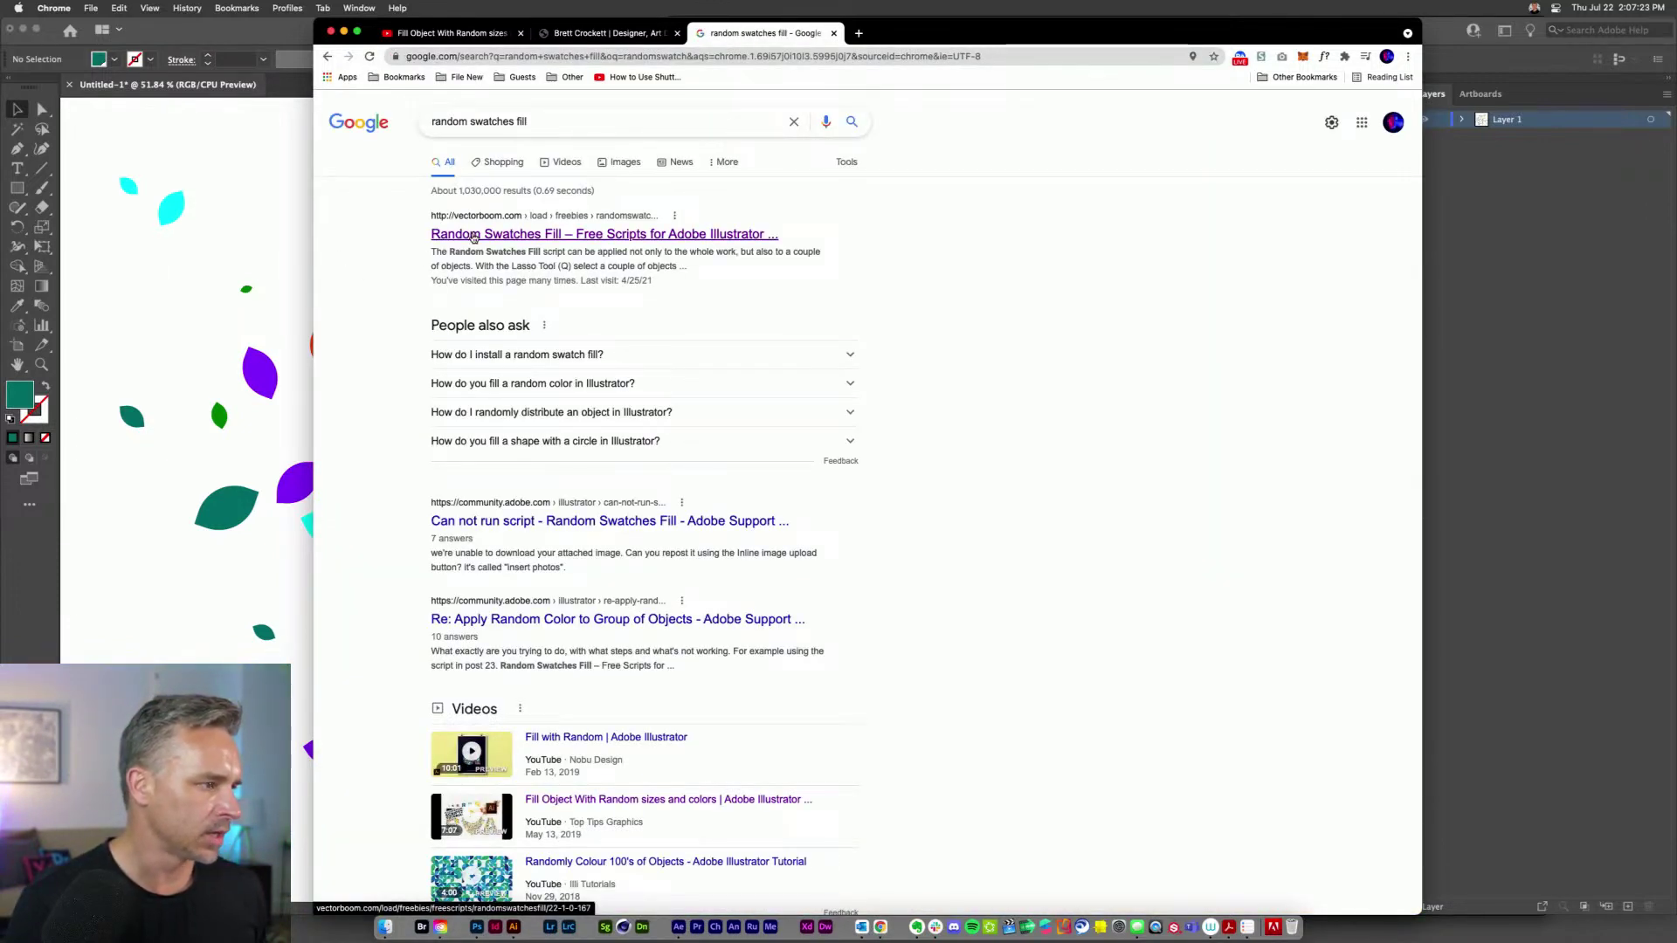
- Open the Vectorboom page for the Random Swatches Fill script, block its notifications, and select the page address
{"action": "left_click", "coordinate": [473, 238]}
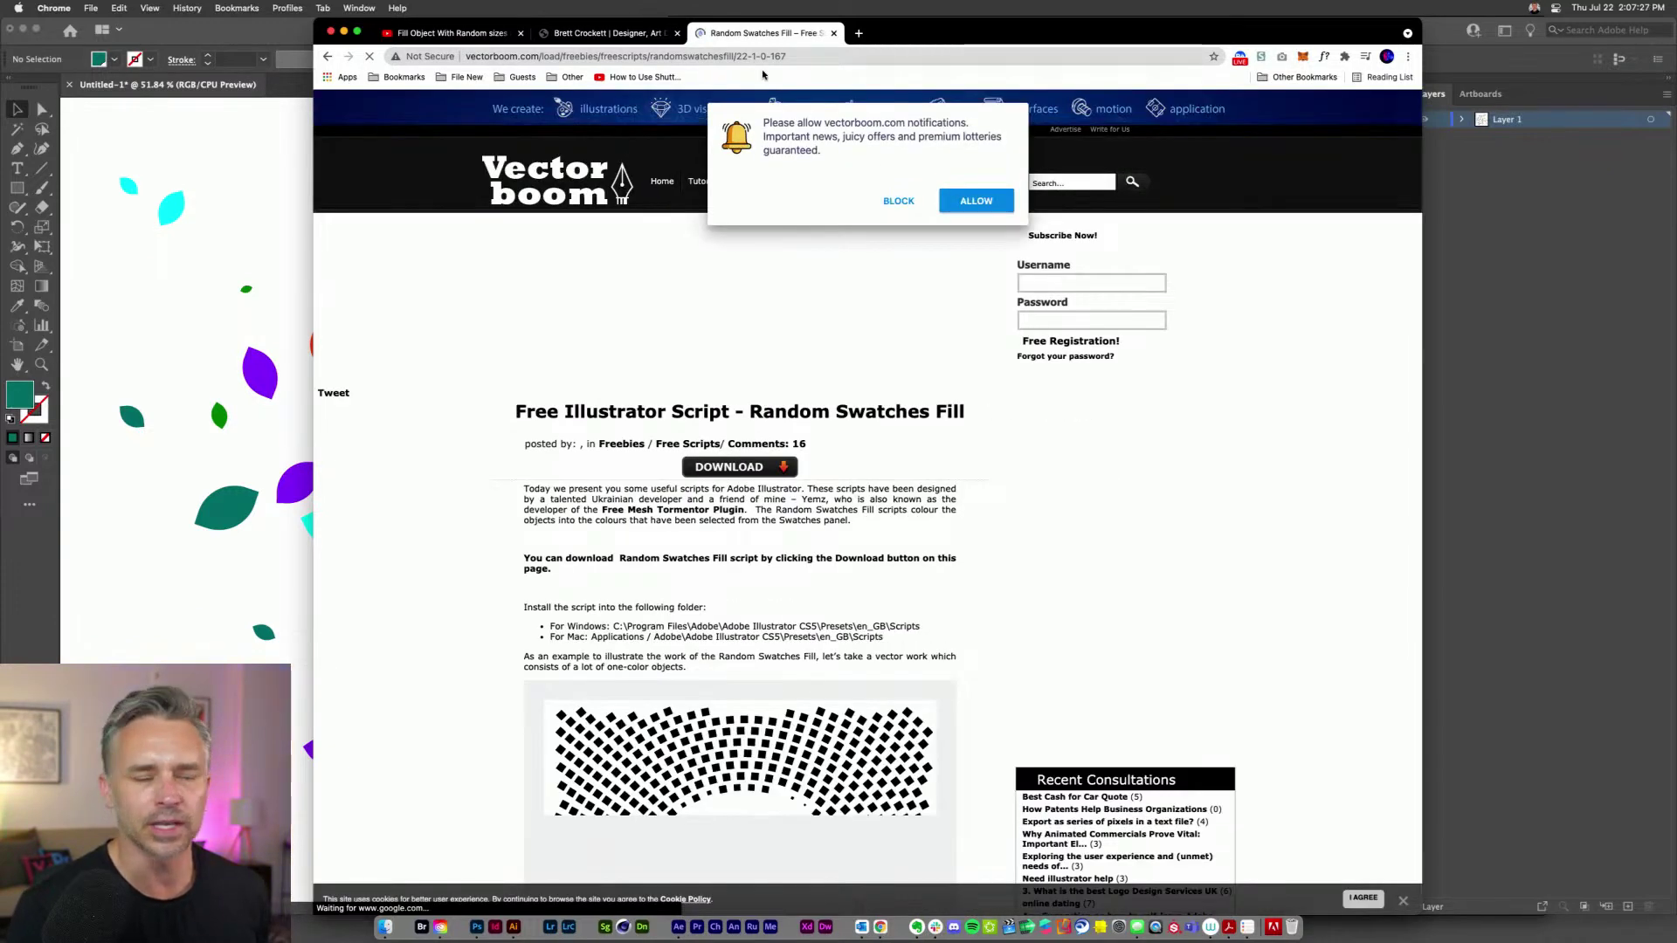
{"action": "left_click", "coordinate": [893, 205]}
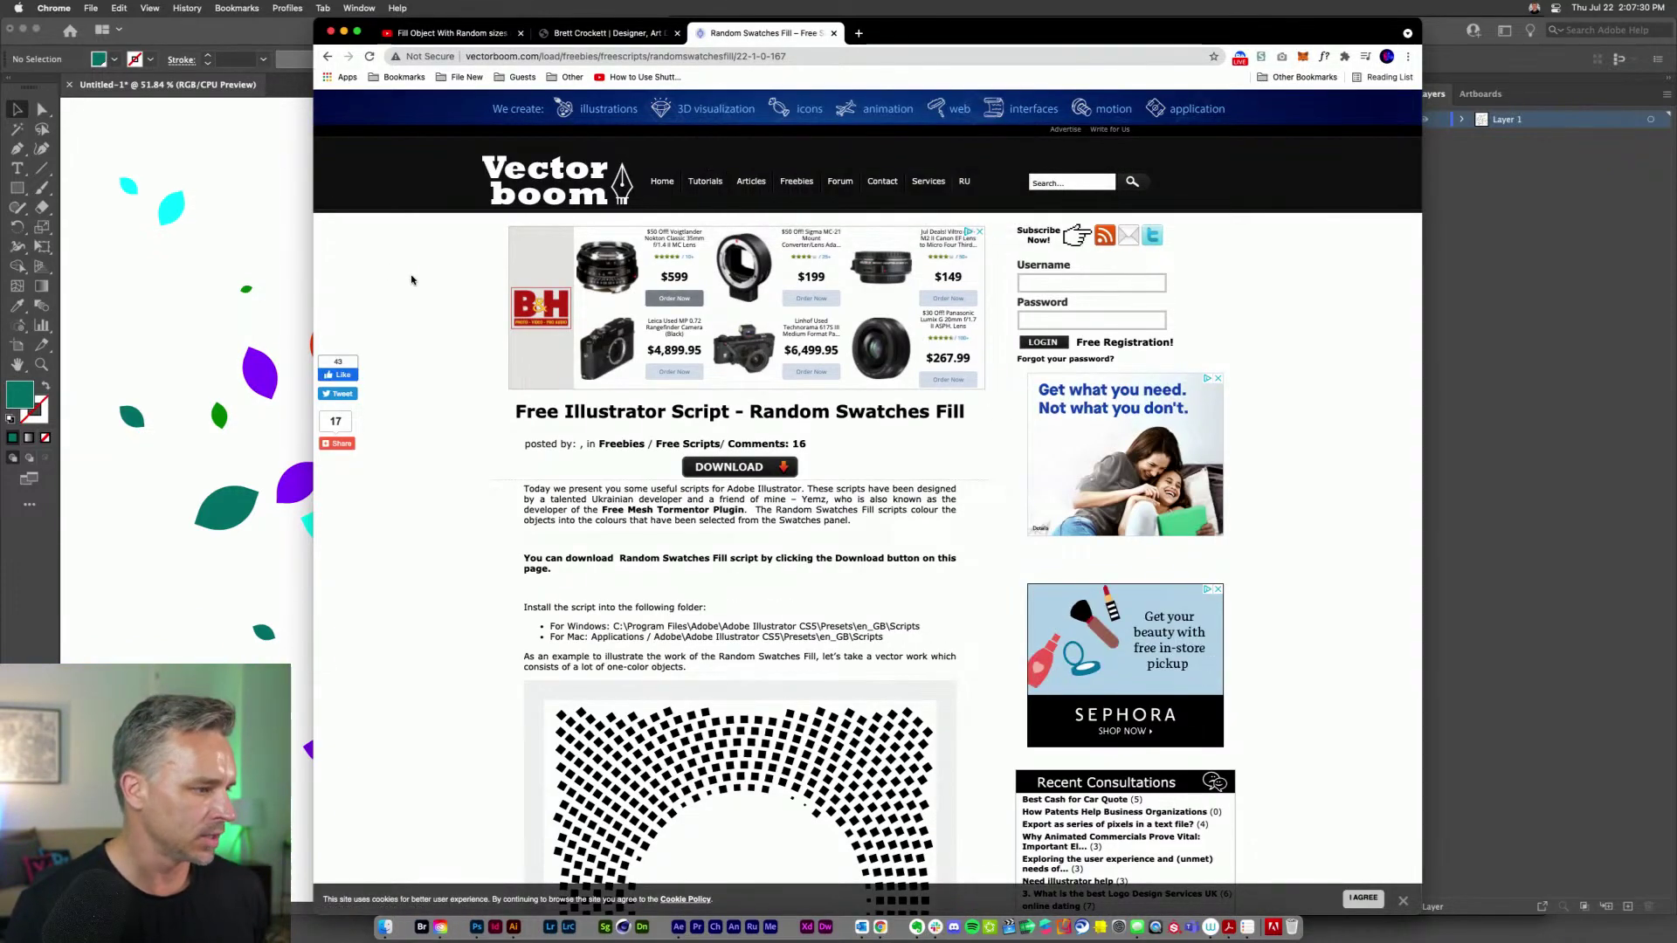
{"action": "left_click", "coordinate": [807, 57]}
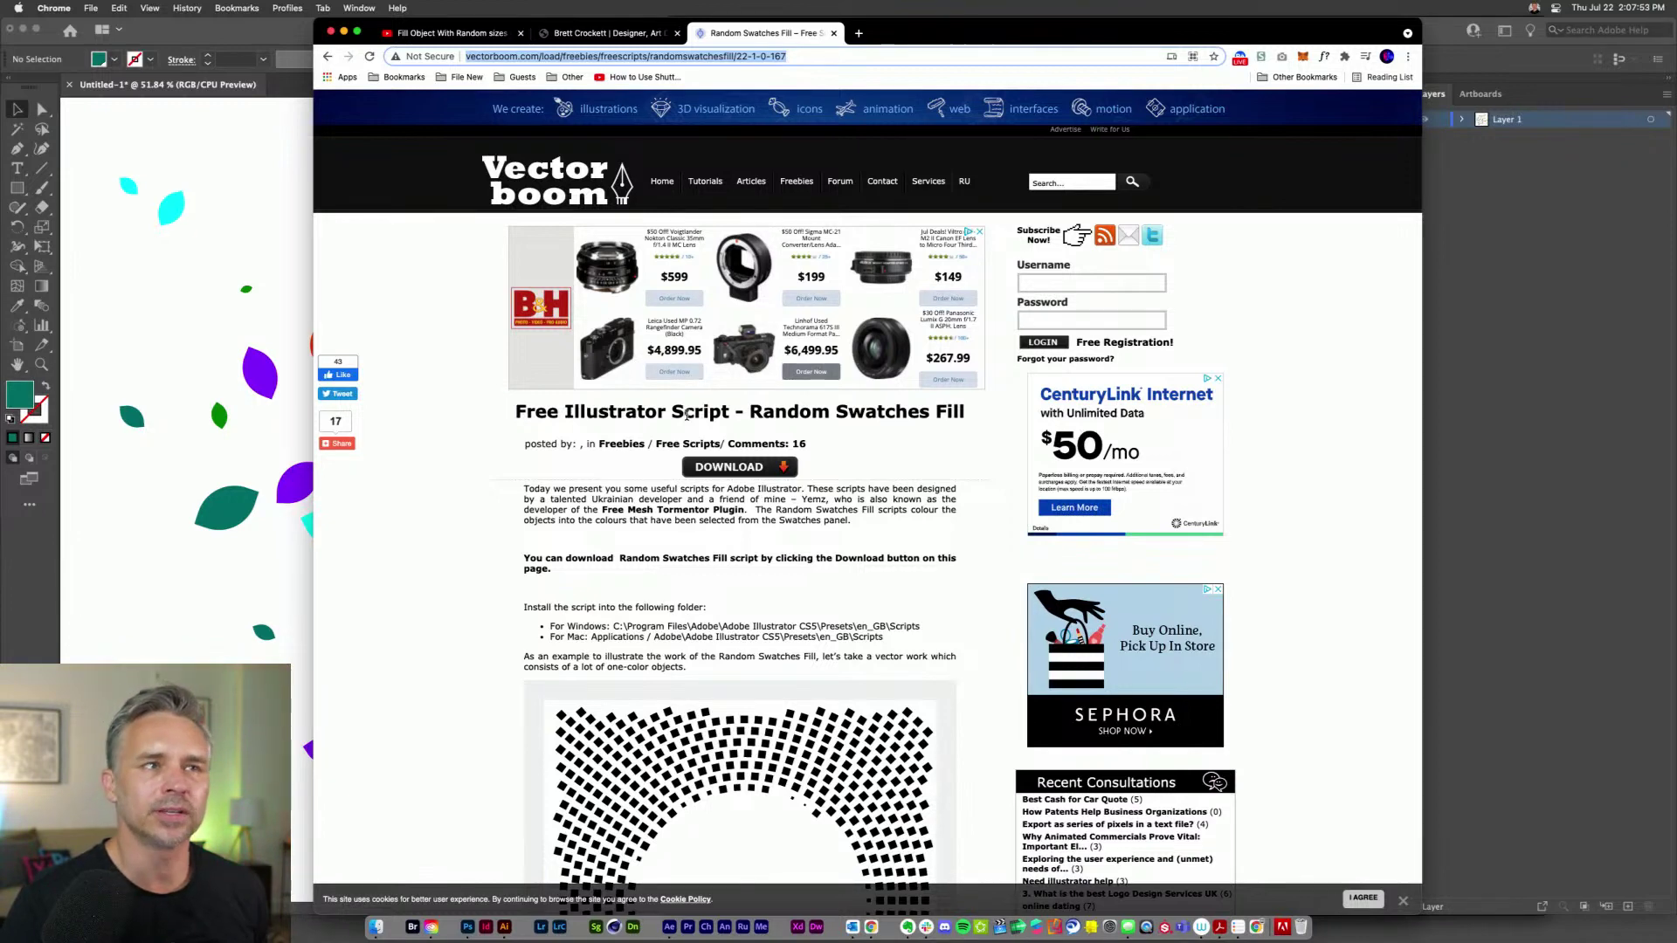
- Return to Illustrator and copy the cluster of leaves around the large red leaf near the center
{"action": "left_click", "coordinate": [1471, 396]}
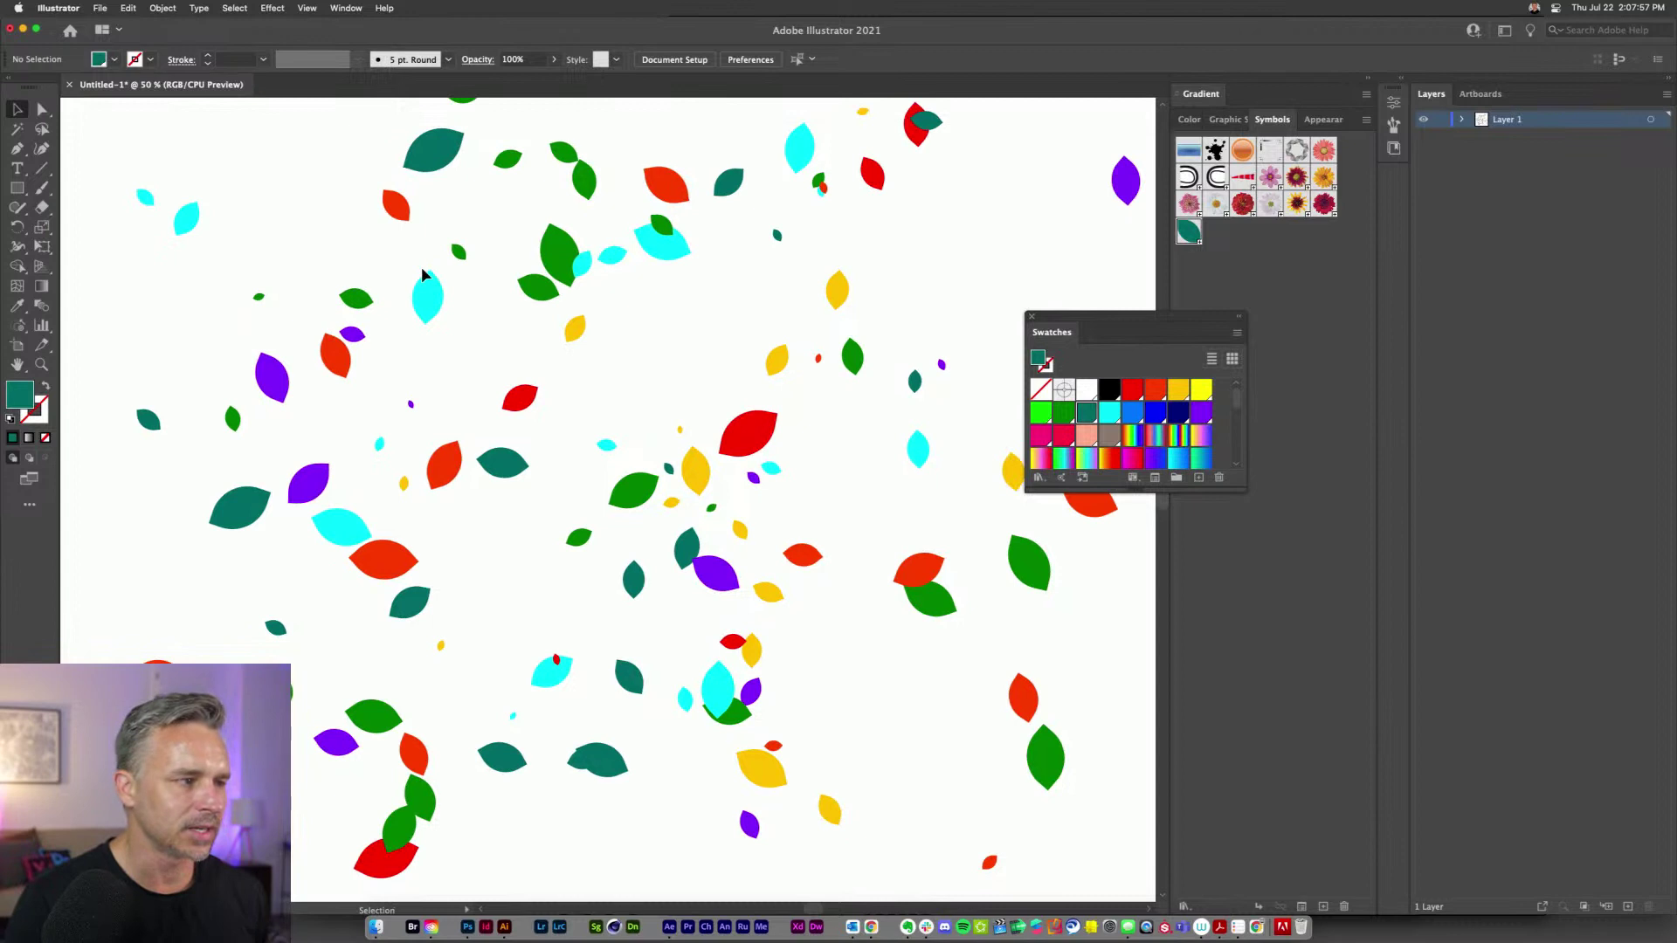
{"action": "key", "text": "a"}
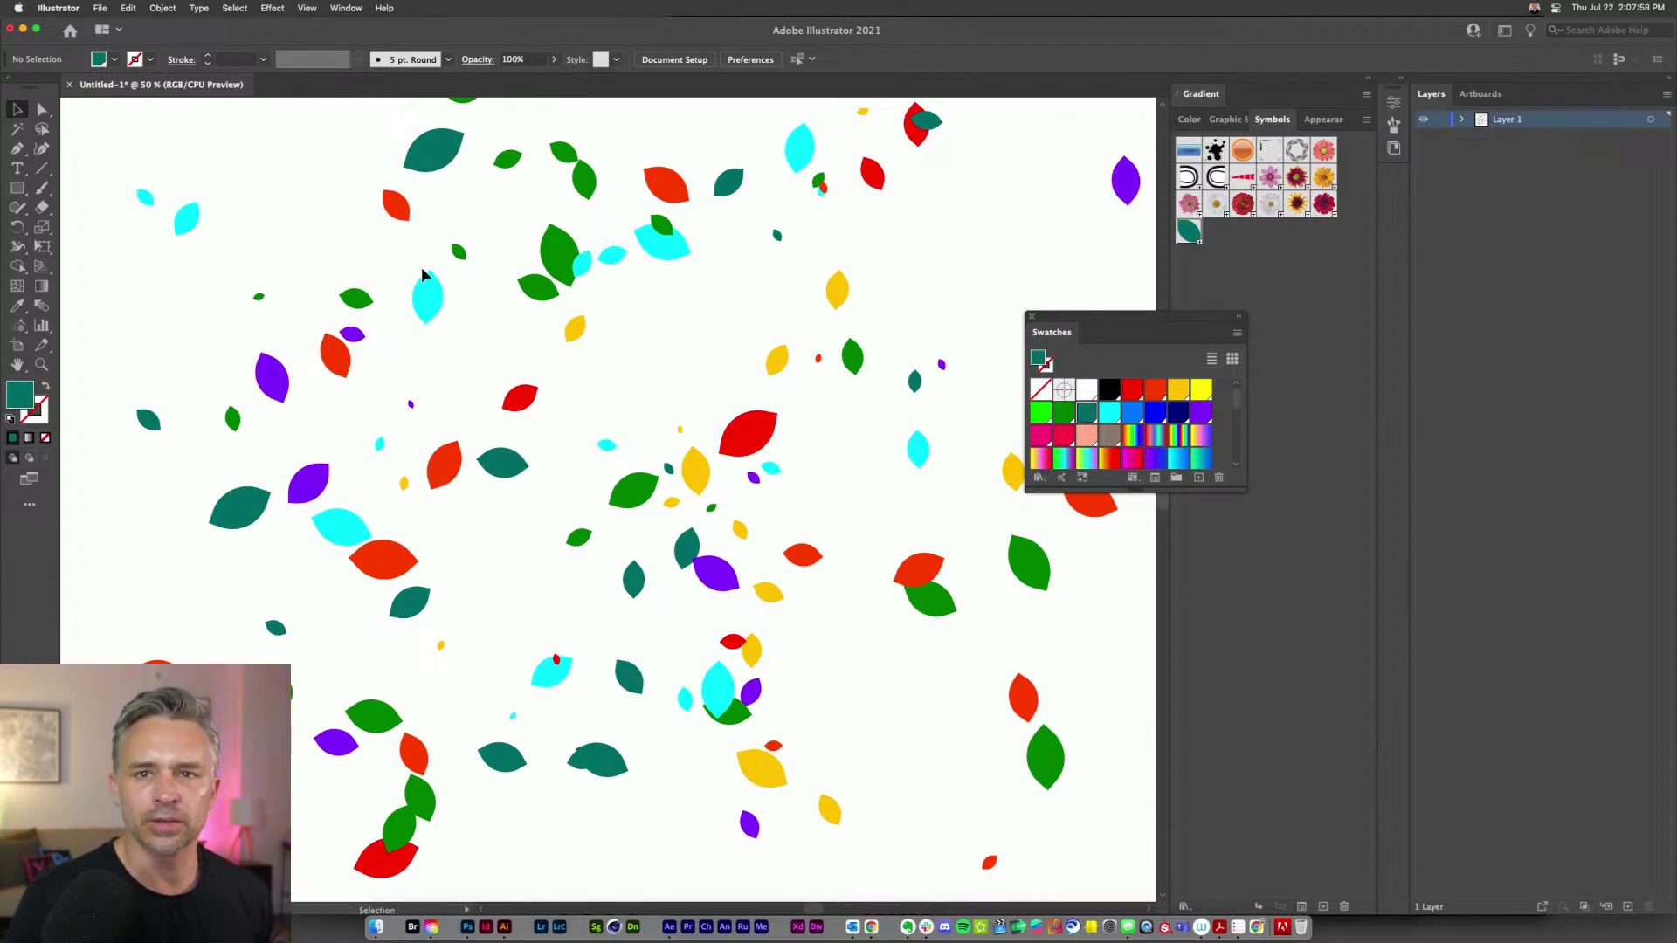
{"action": "key", "text": "super+minus"}
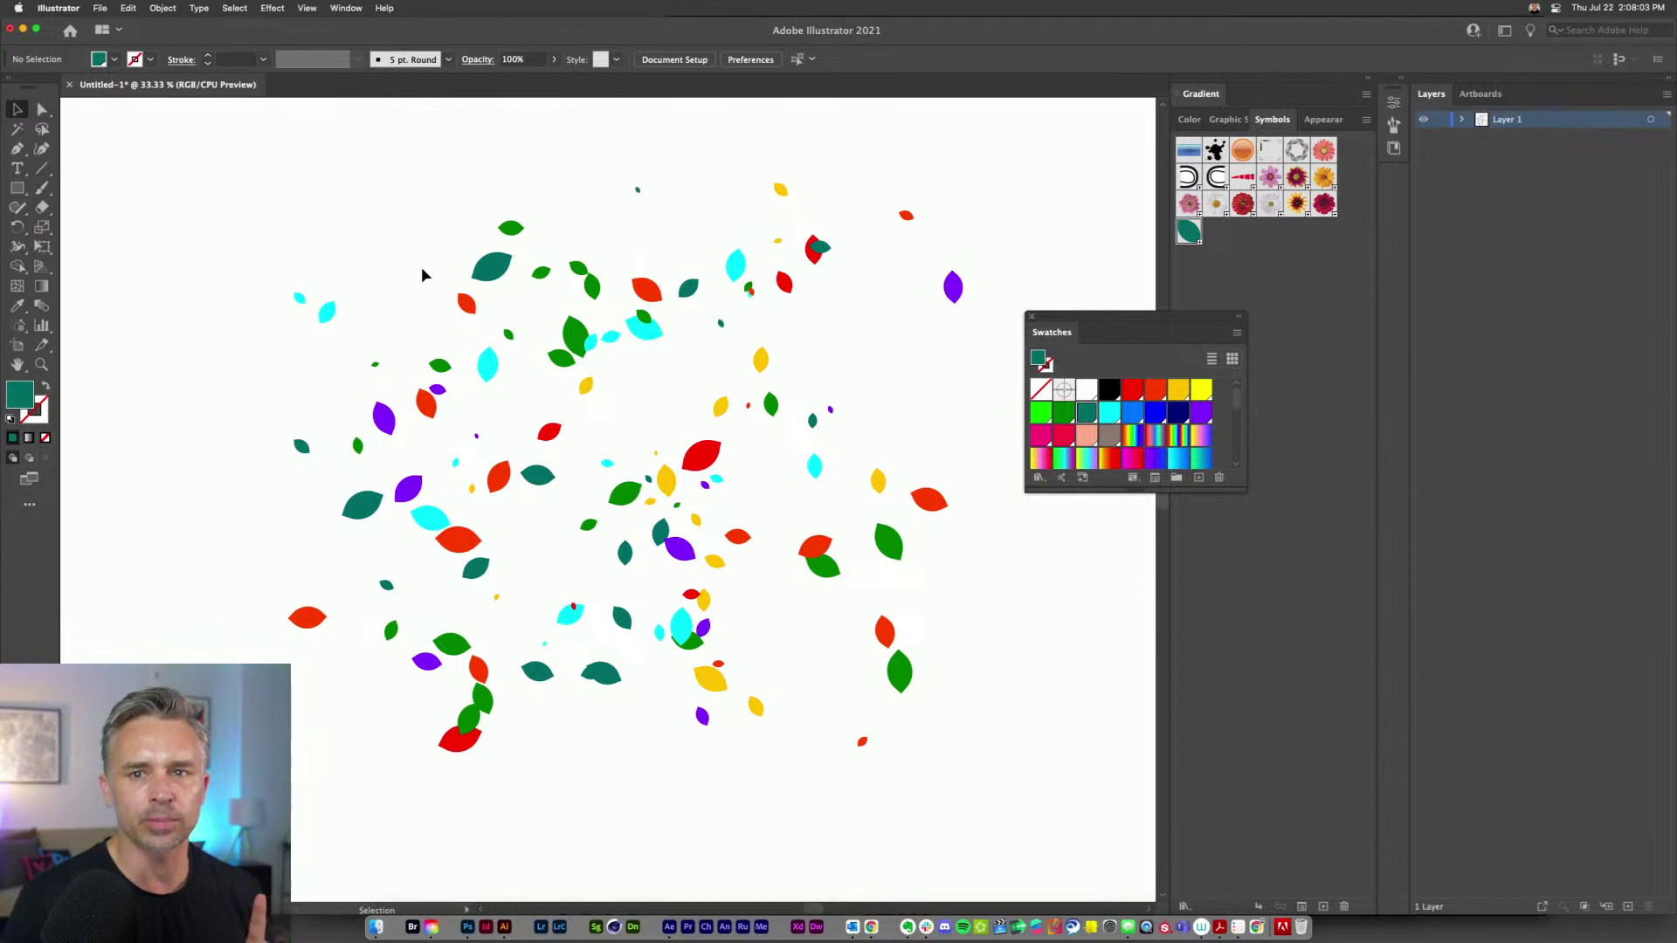
{"action": "key", "text": "super+plus"}
{"action": "key", "text": "super+plus"}
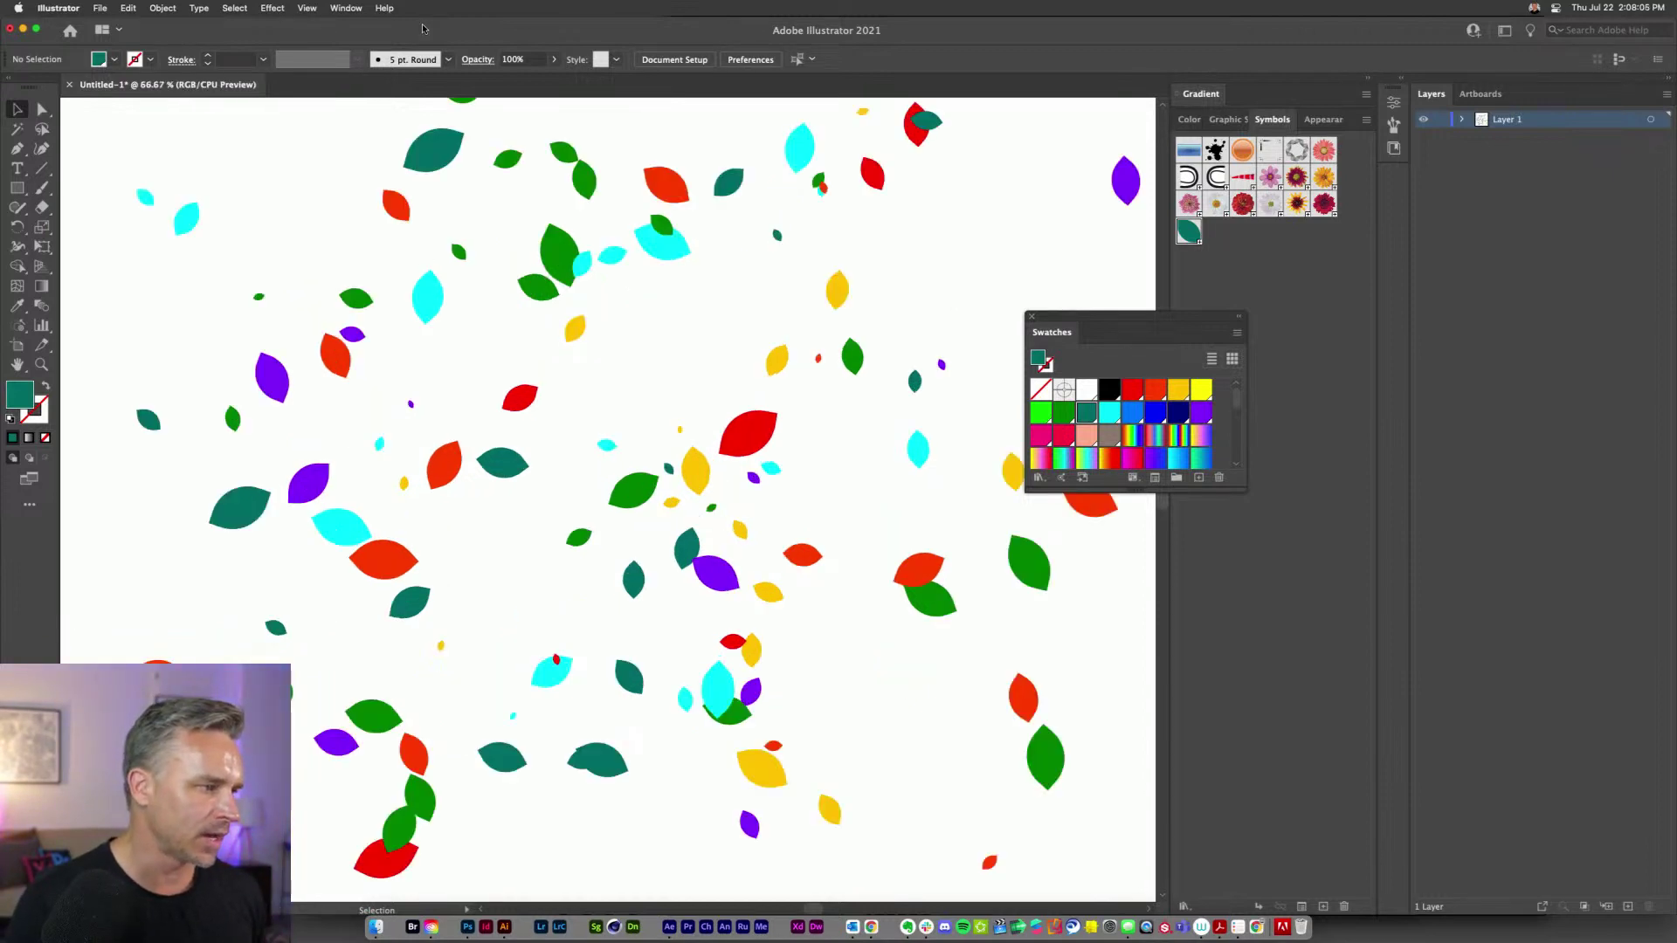
{"action": "left_click", "coordinate": [642, 485]}
{"action": "left_click_drag", "start_coordinate": [623, 453], "coordinate": [631, 595]}
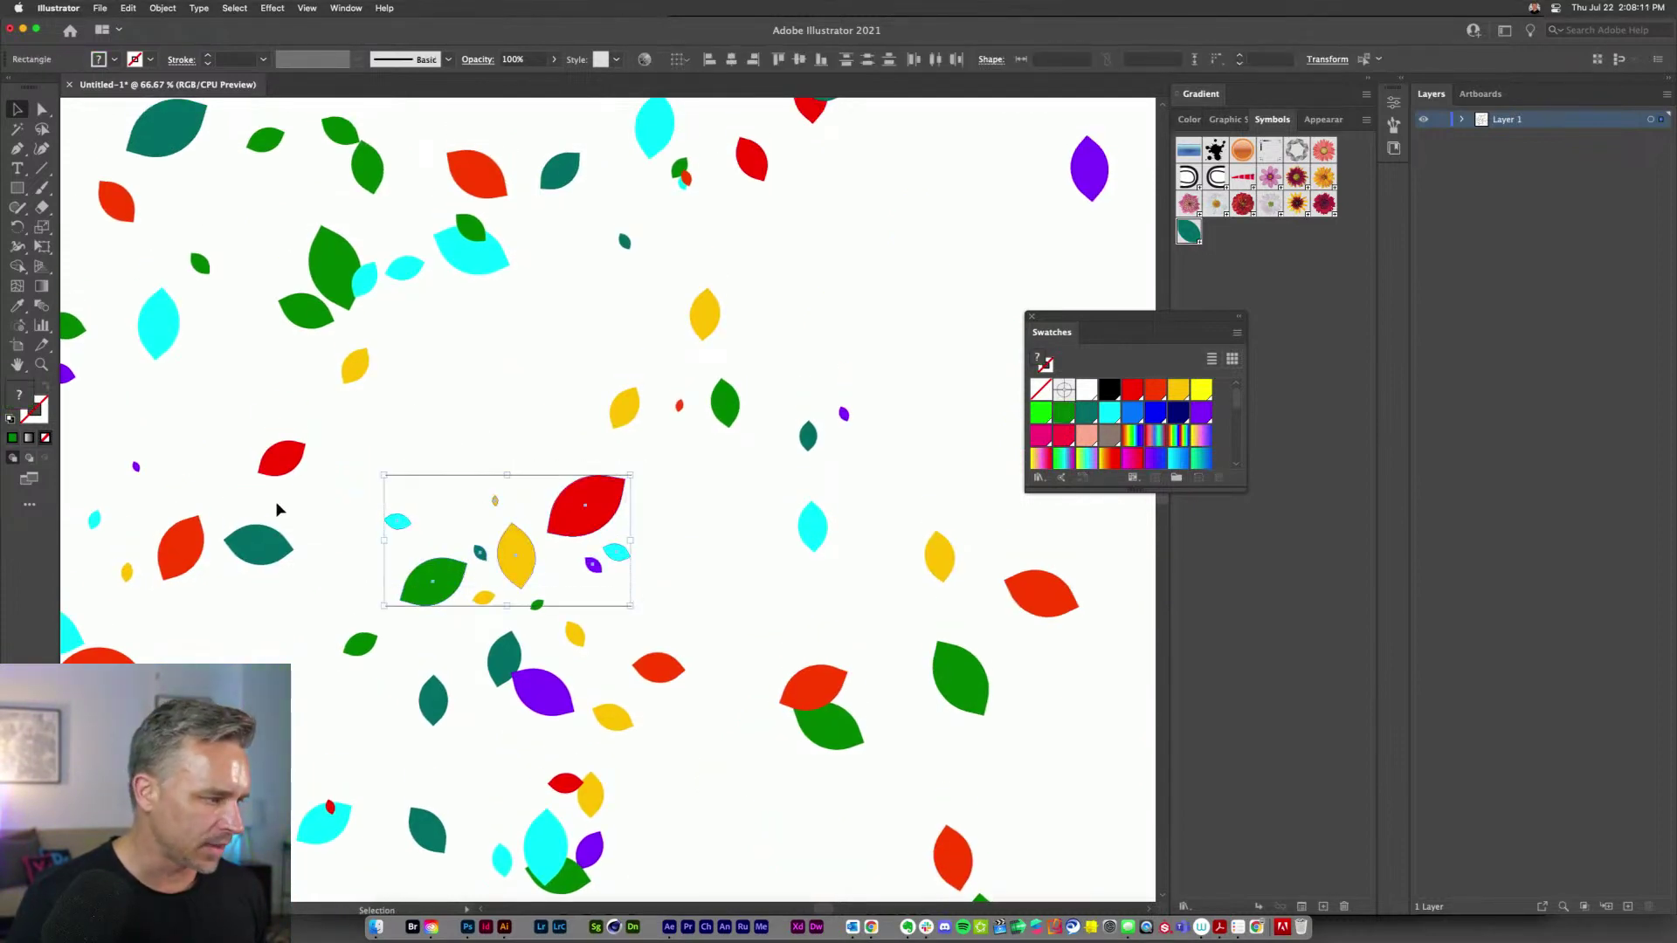
{"action": "key", "text": "a"}
{"action": "left_click_drag", "start_coordinate": [340, 481], "coordinate": [617, 651]}
{"action": "key", "text": "v"}
{"action": "scroll", "coordinate": [617, 652], "scroll_direction": "left", "scroll_amount": 10}
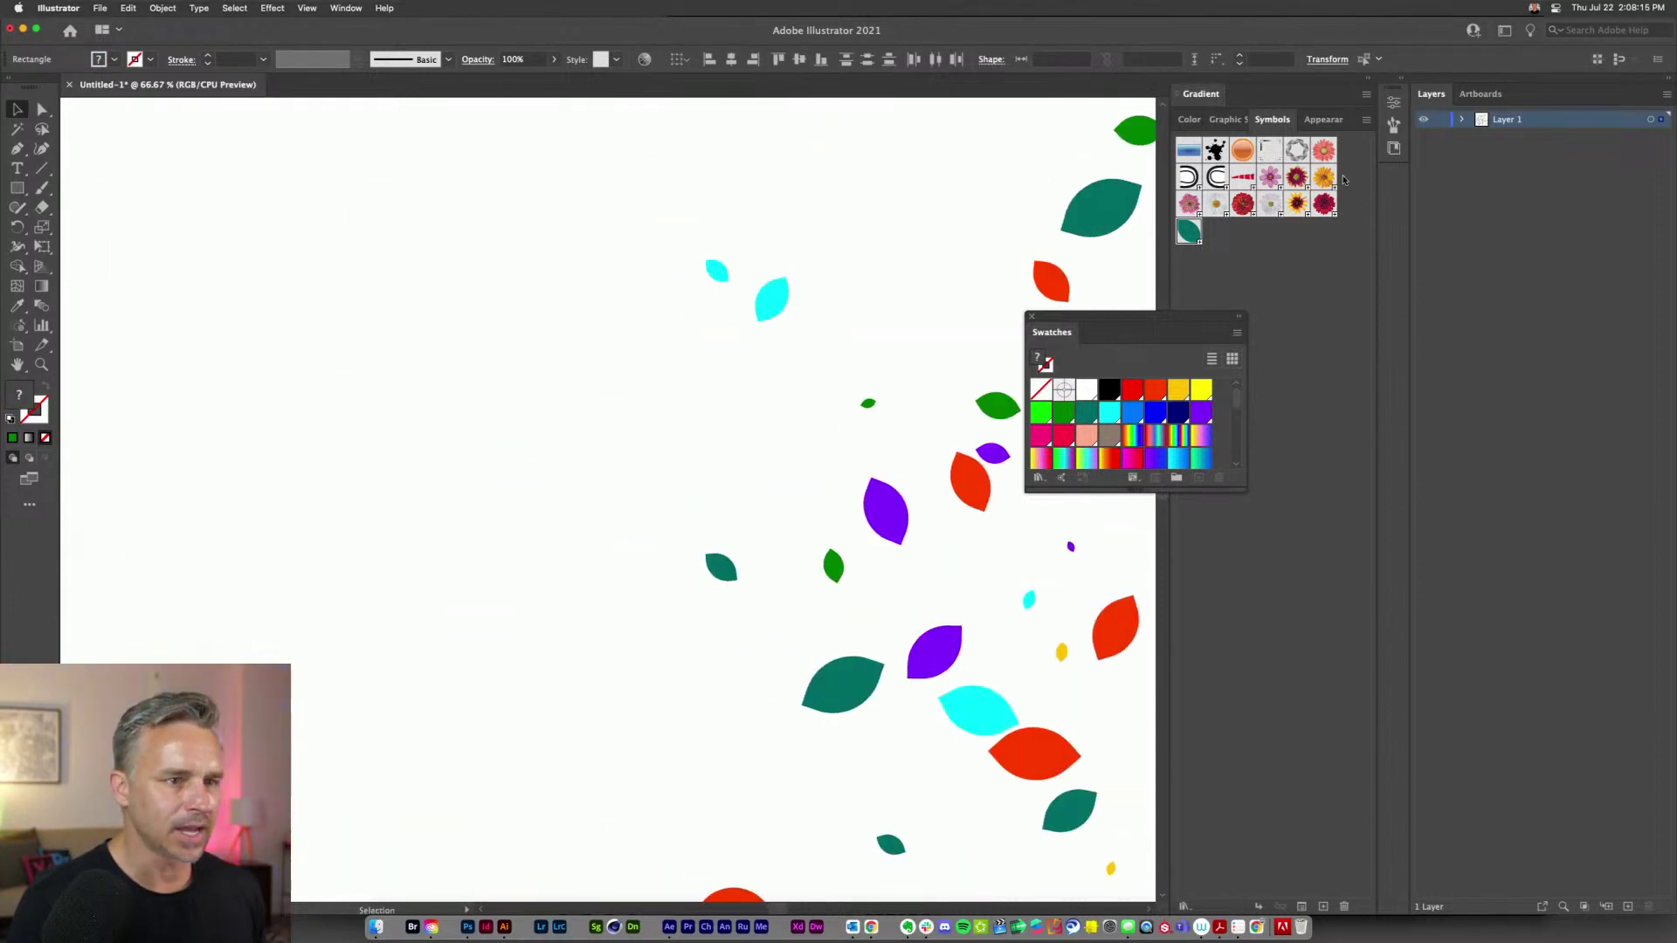
- Paste the copied leaves onto a new layer, hide Layer 1, and move the pasted cluster up into clear space
{"action": "left_click", "coordinate": [1627, 907]}
{"action": "key", "text": "super+v"}
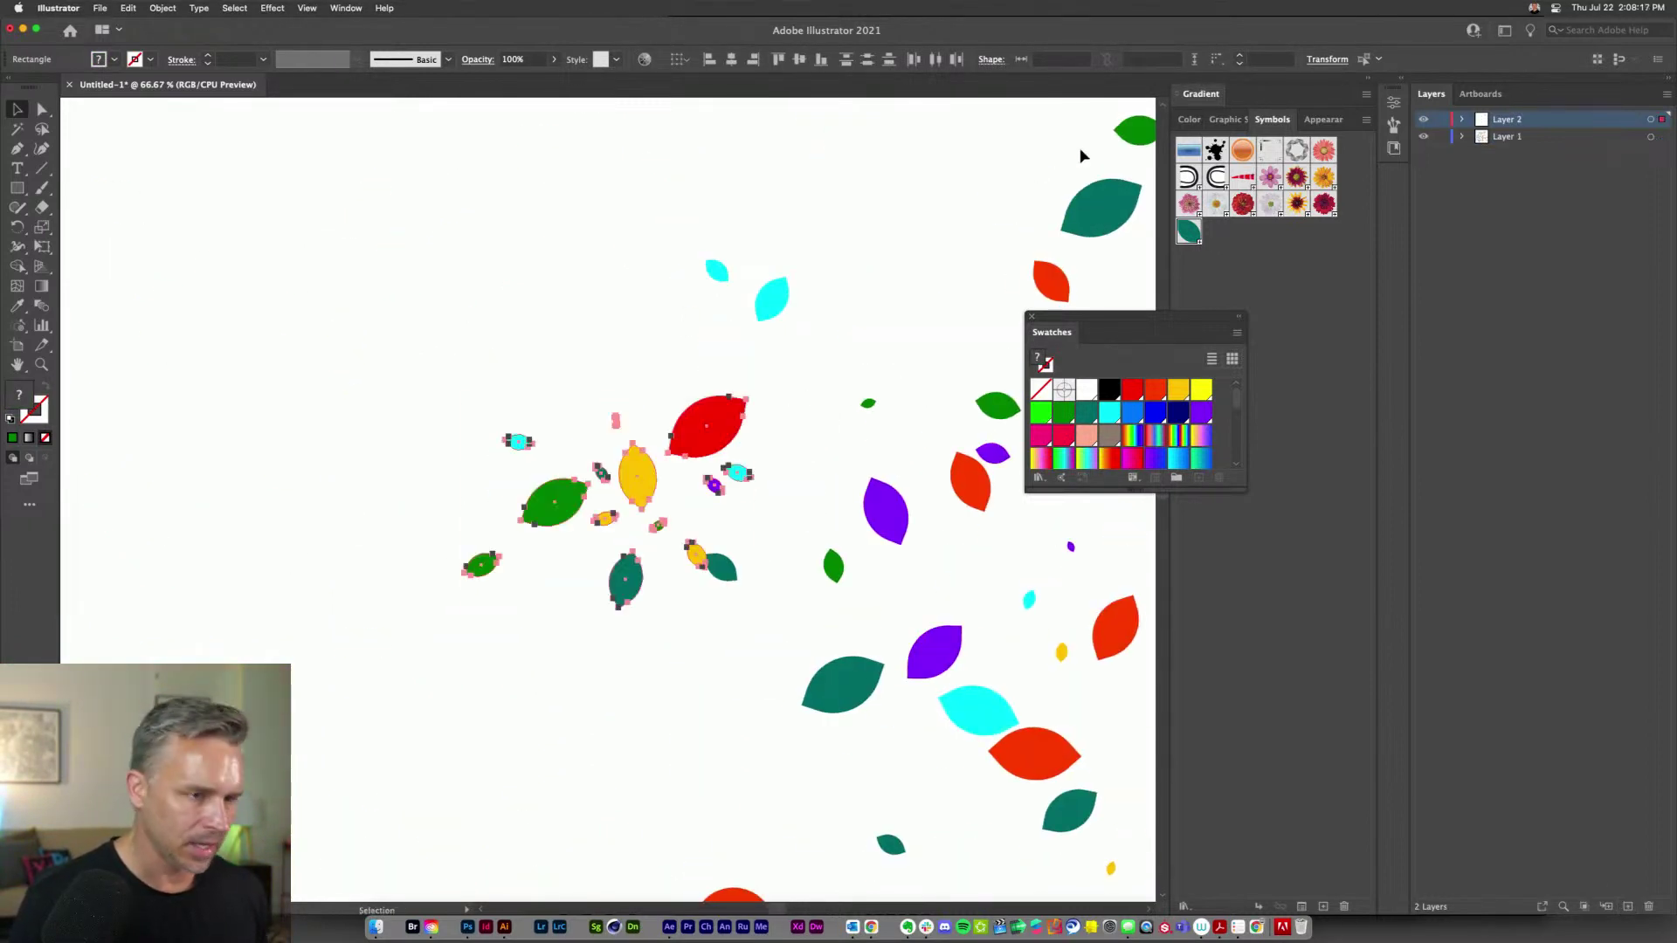
{"action": "left_click", "coordinate": [1424, 138]}
{"action": "left_click_drag", "start_coordinate": [632, 452], "coordinate": [557, 354]}
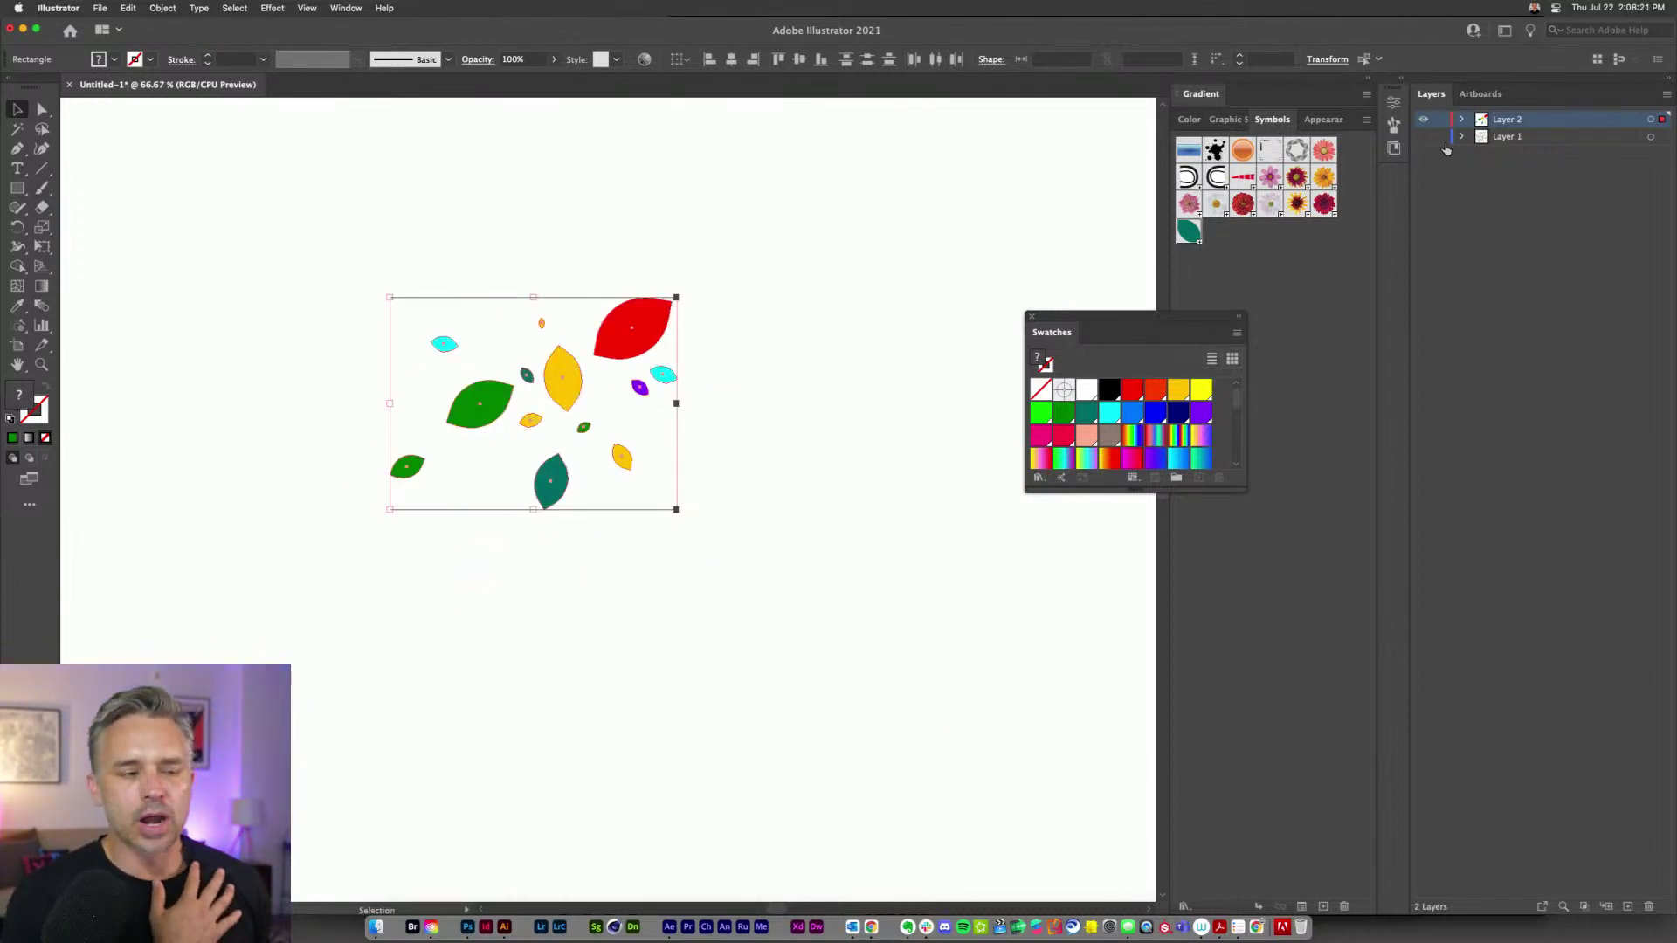
- Show the available brushes and close the floating Swatches panel
{"action": "left_click_drag", "start_coordinate": [1173, 330], "coordinate": [1001, 289]}
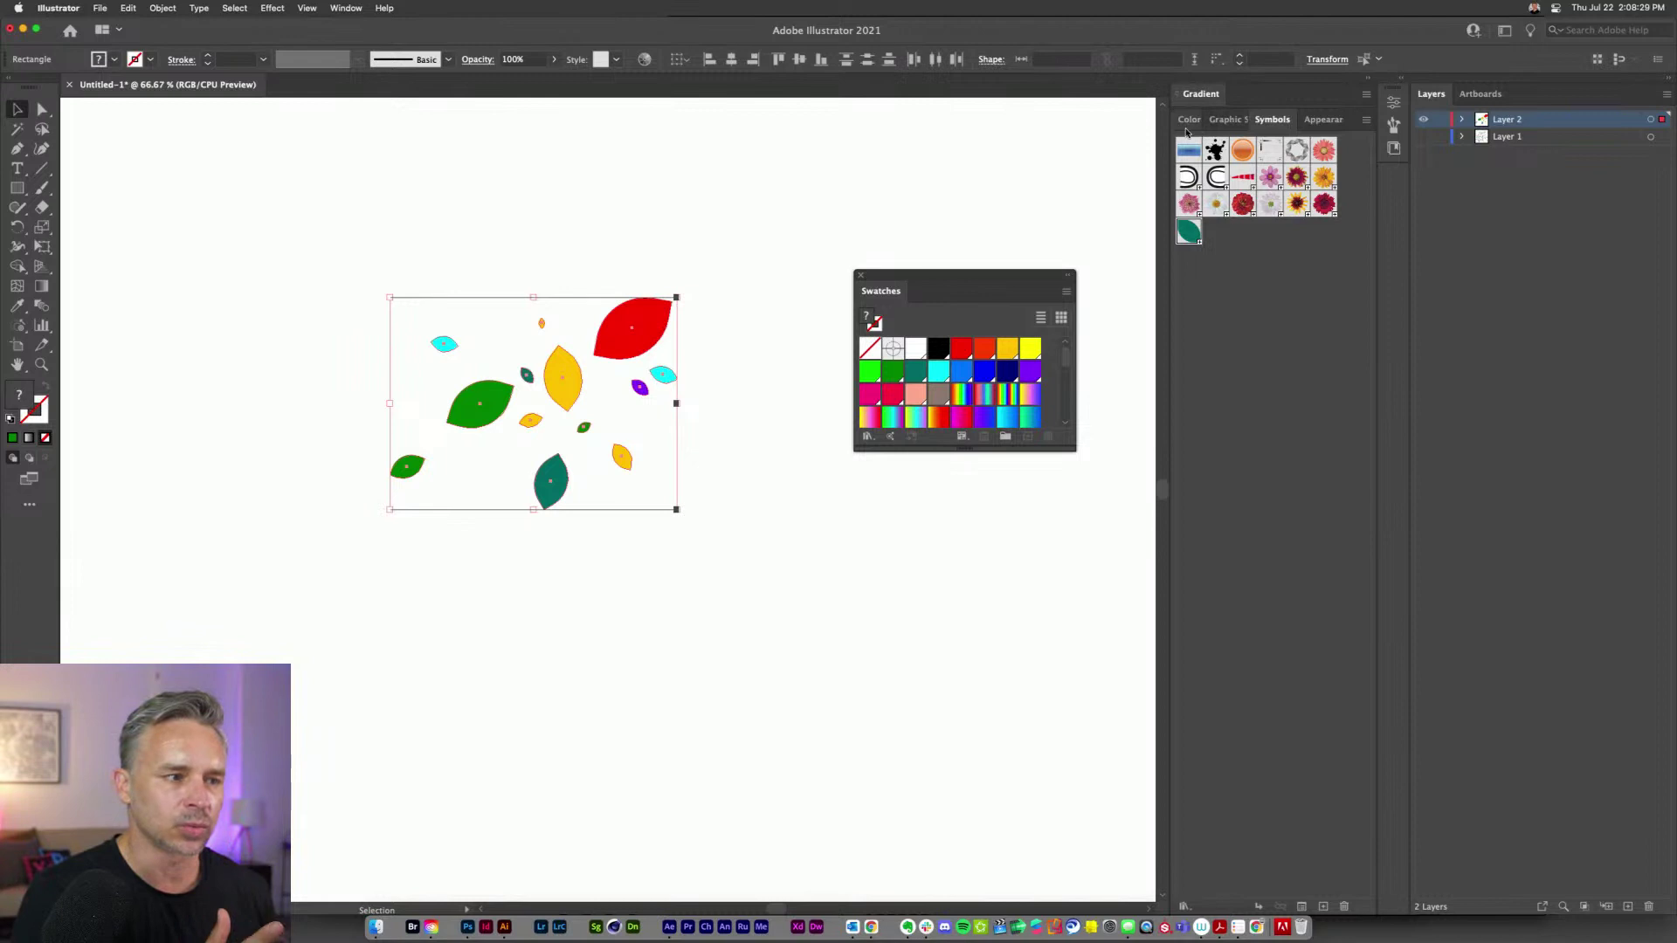
{"action": "left_click", "coordinate": [1400, 79]}
{"action": "left_click", "coordinate": [1144, 80]}
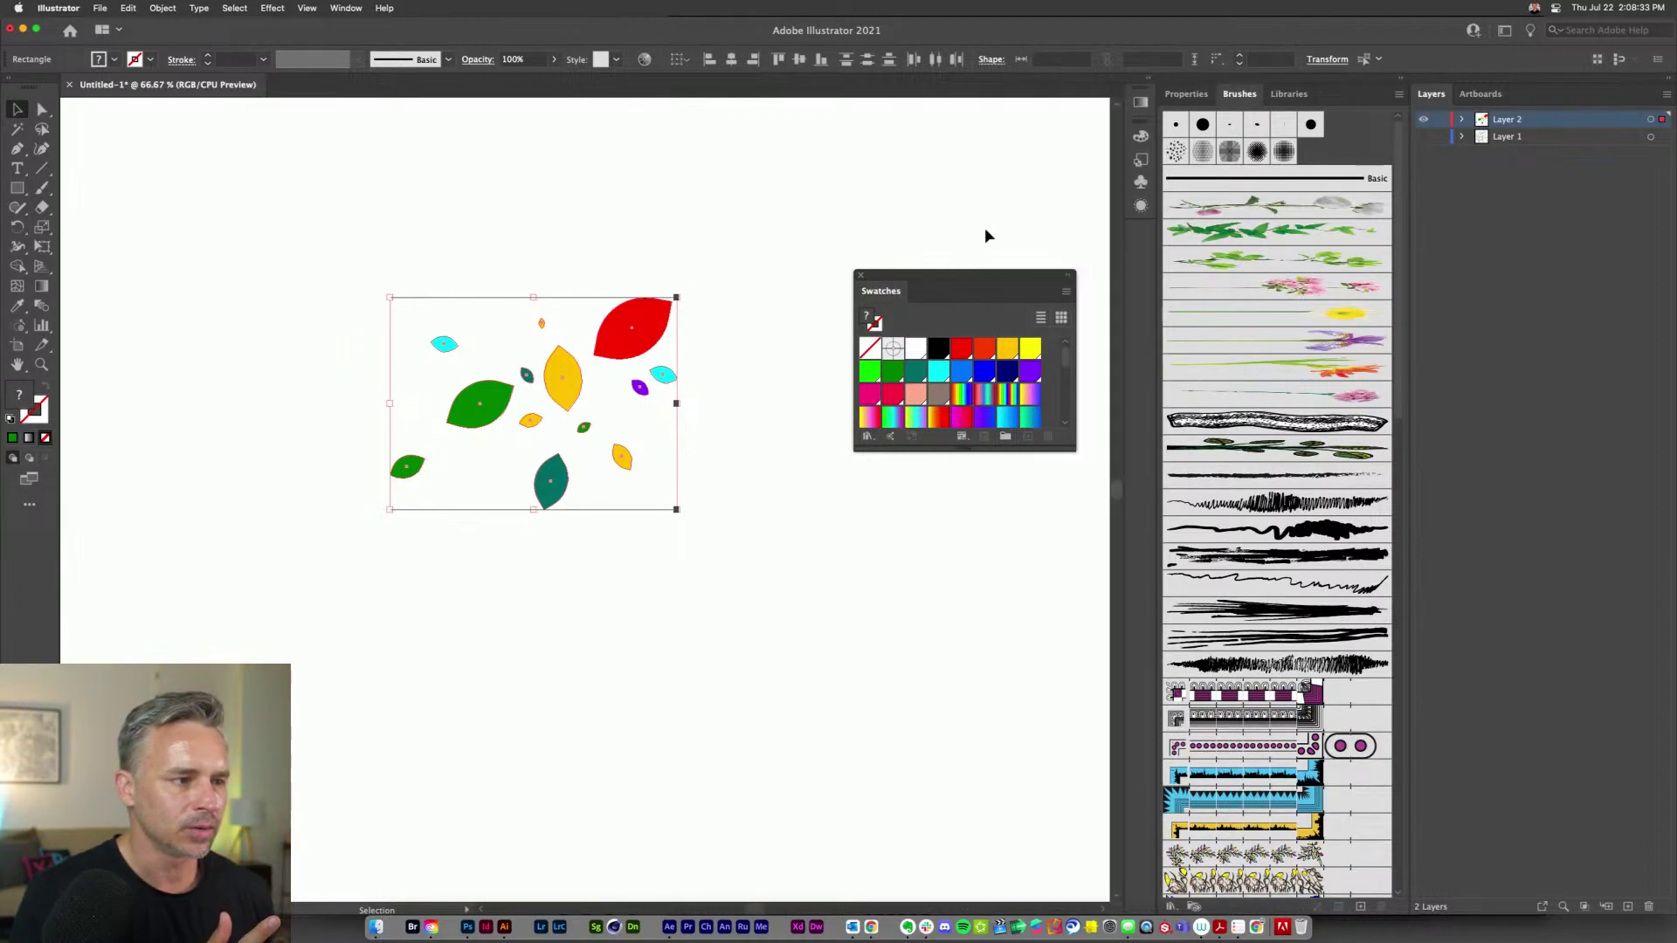
{"action": "left_click", "coordinate": [862, 278]}
- Make a scatter brush named leaves from the selected leaves, with Random size from 71% to 236%
{"action": "mouse_move", "coordinate": [622, 343]}
{"action": "left_mouse_down"}
{"action": "mouse_move", "coordinate": [1346, 183]}
{"action": "mouse_move", "coordinate": [1289, 270]}
{"action": "left_mouse_up"}
{"action": "left_click_drag", "start_coordinate": [447, 266], "coordinate": [884, 308]}
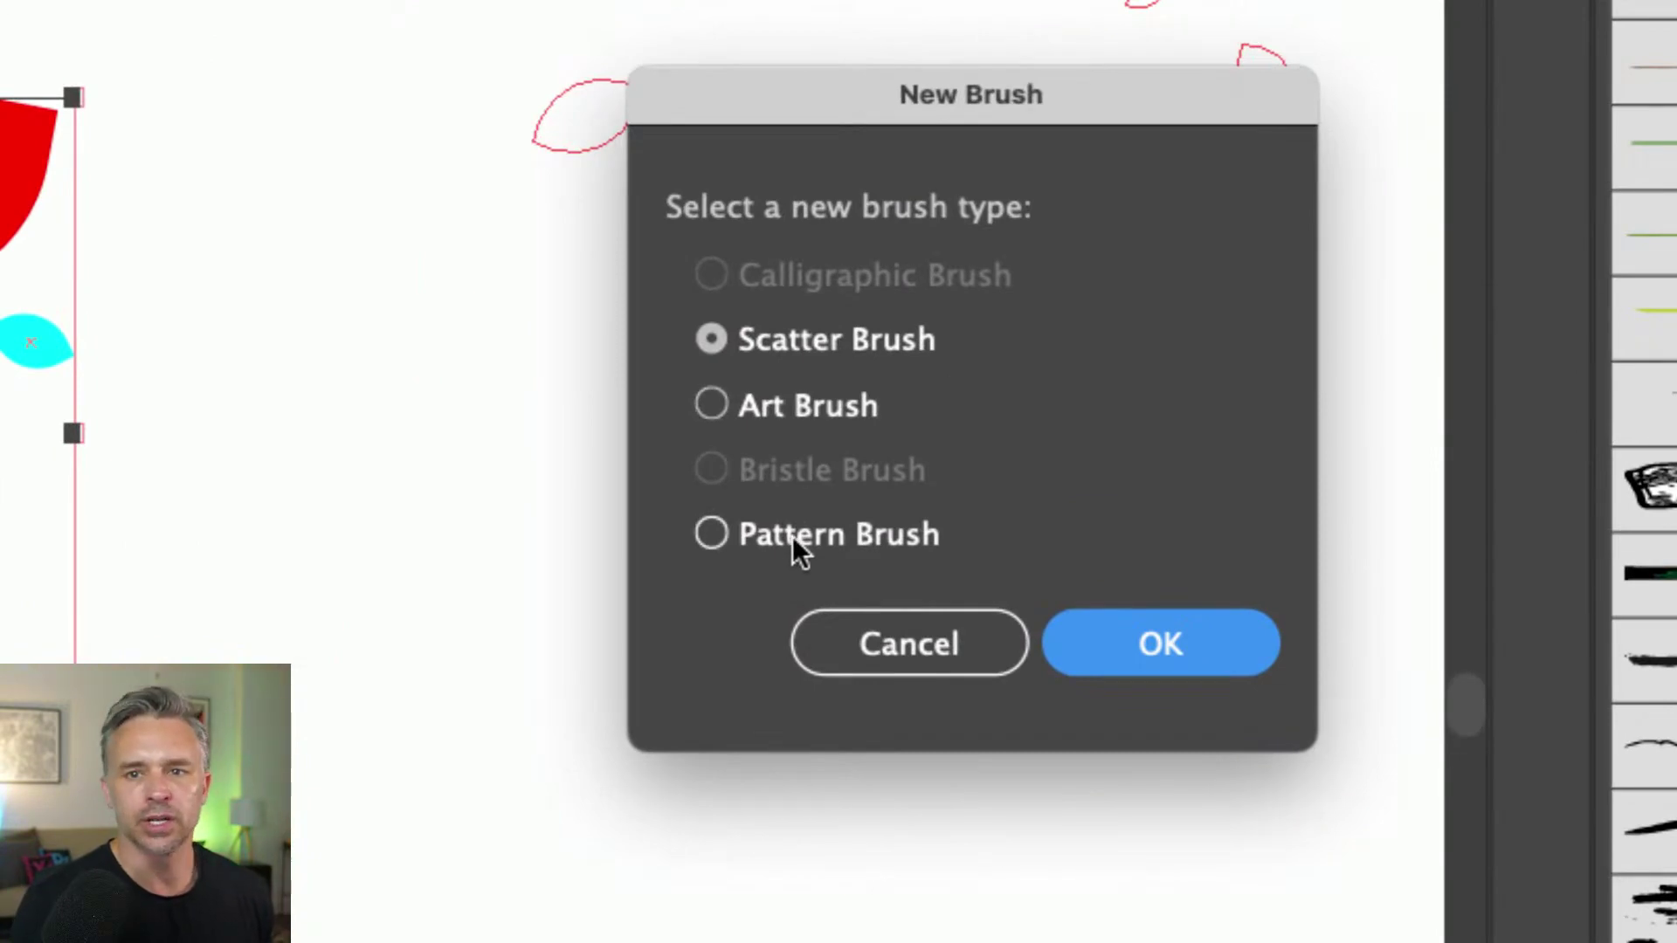
{"action": "left_click", "coordinate": [1119, 631]}
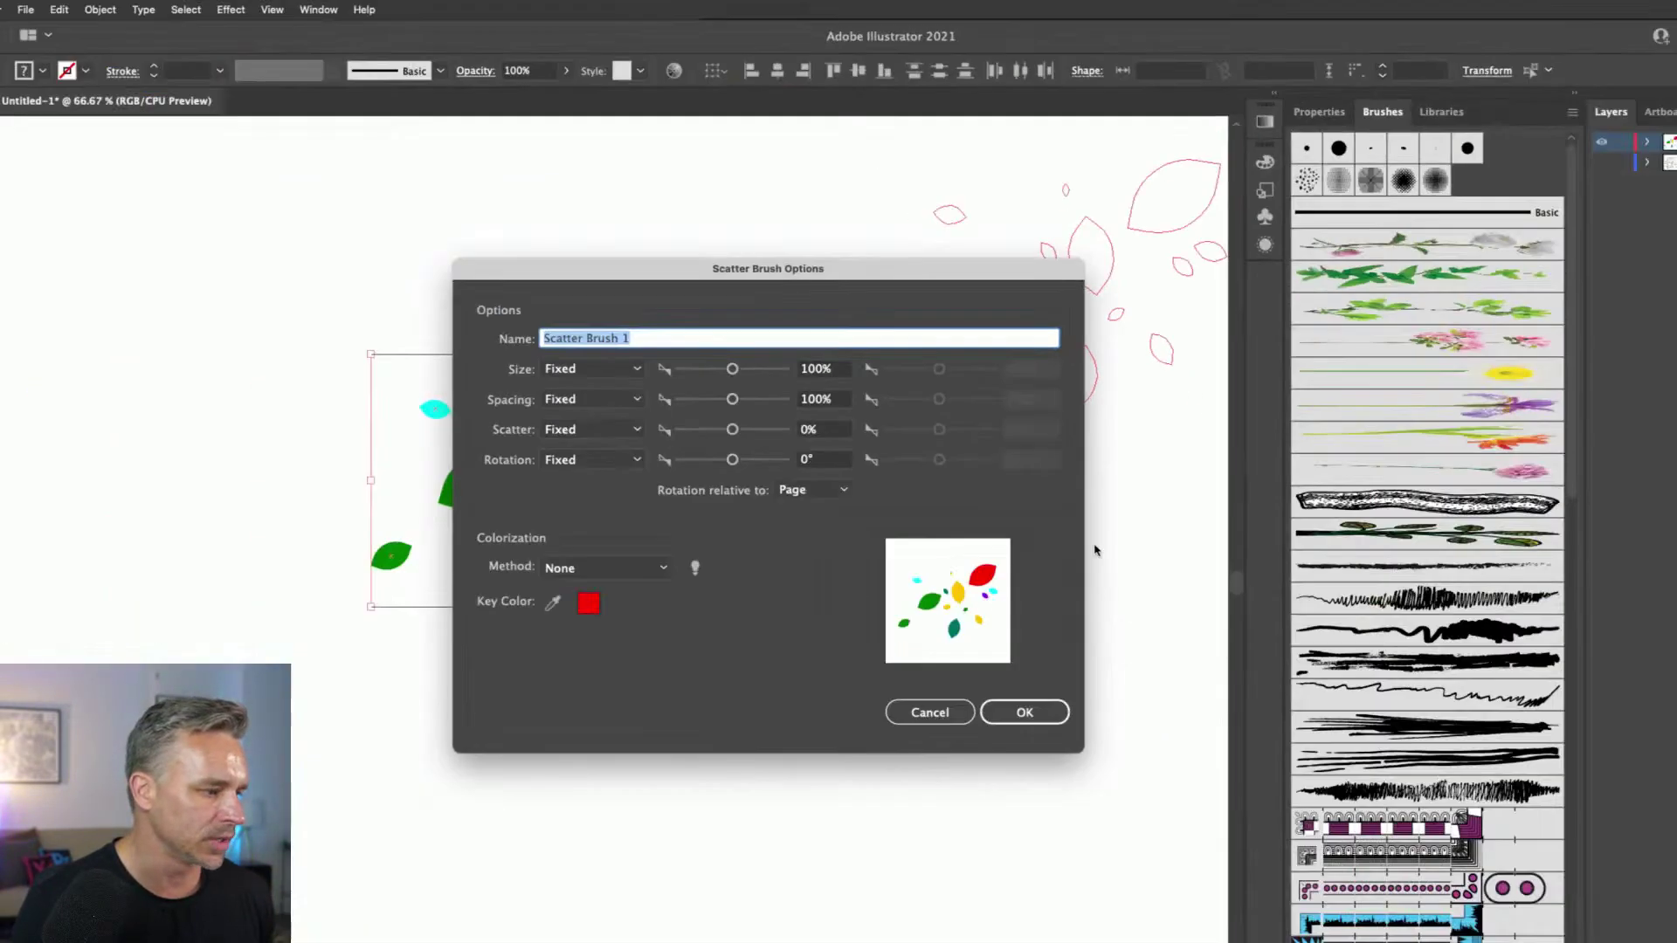
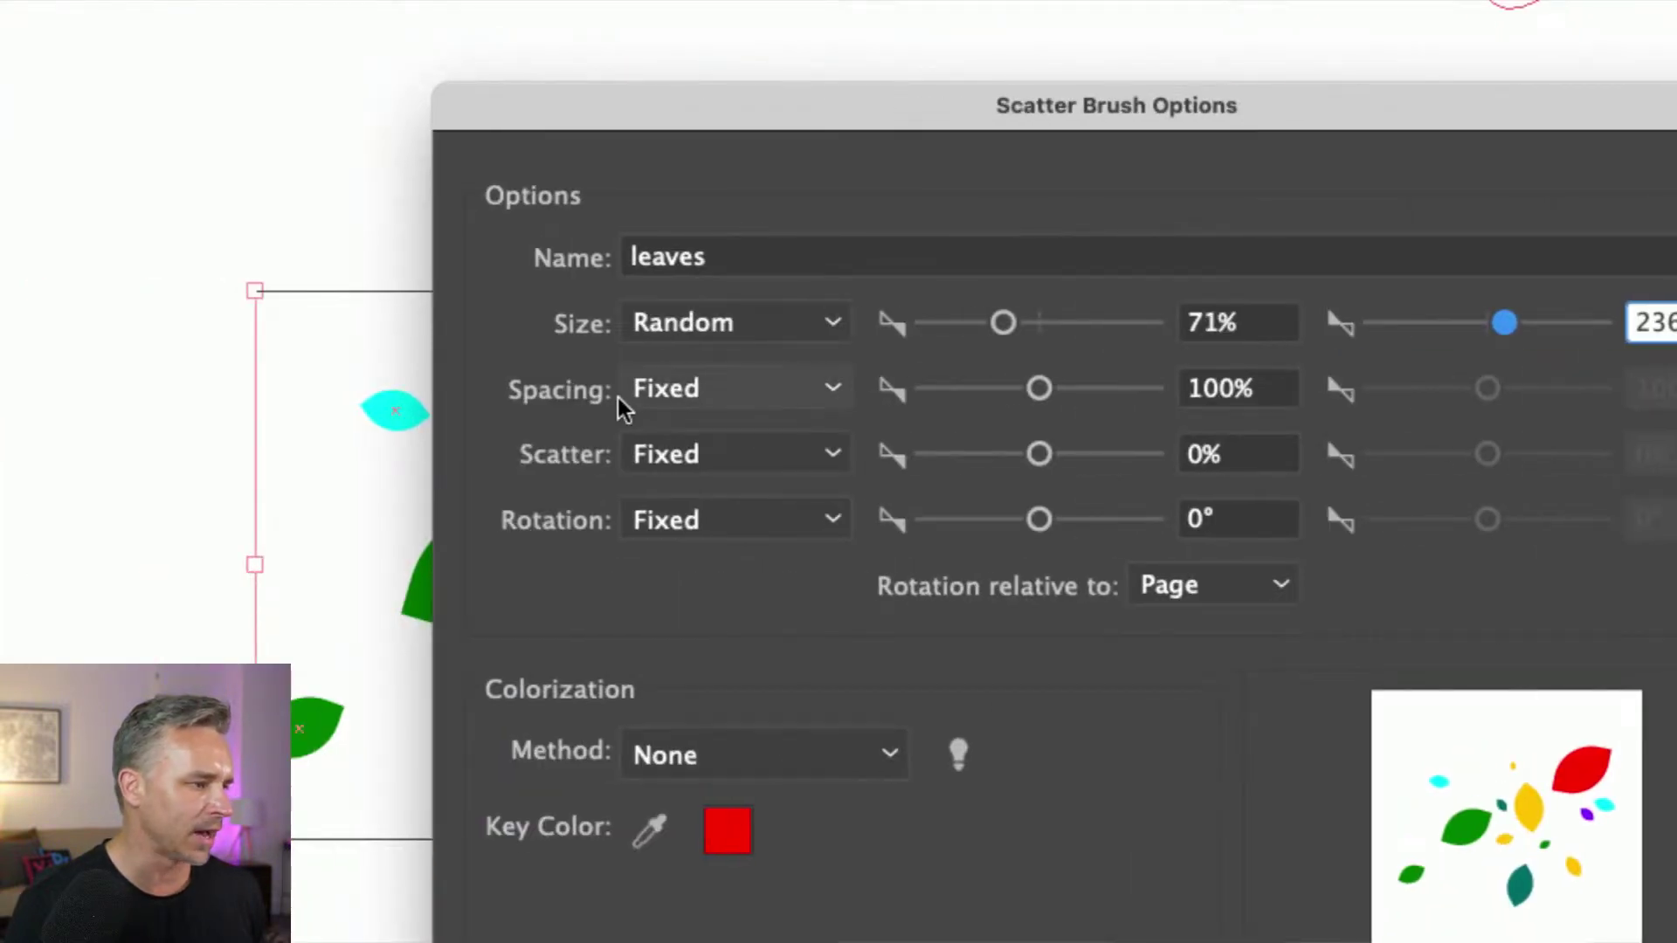
{"action": "left_click", "coordinate": [15, 398]}
{"action": "left_click", "coordinate": [863, 245]}
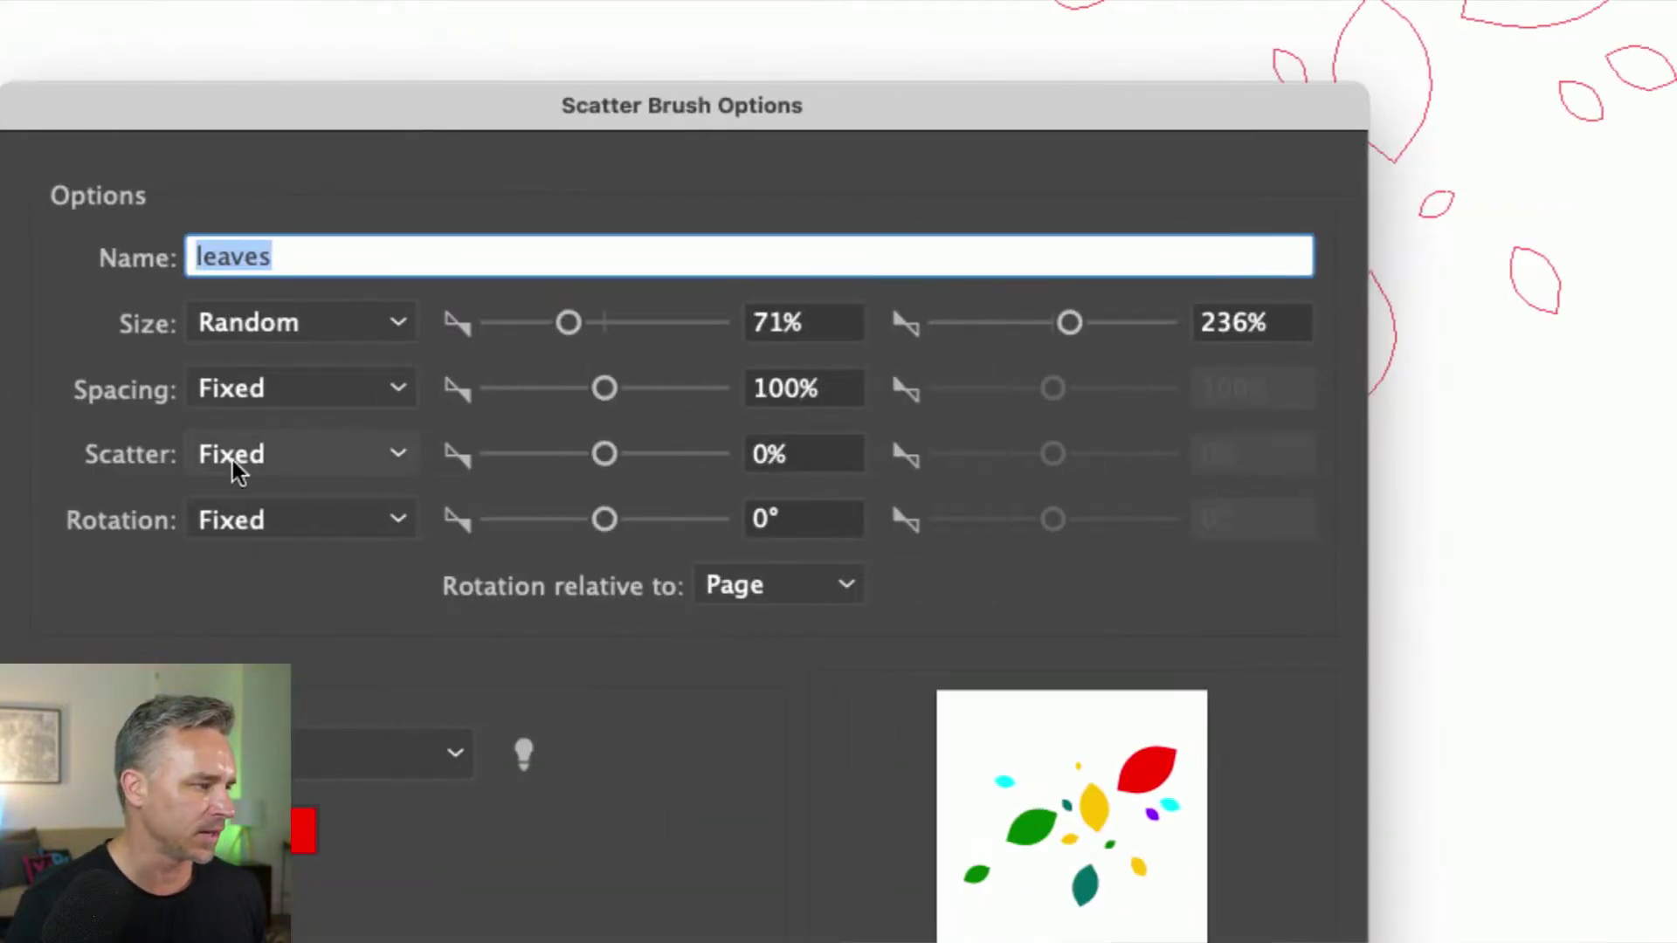
- Set the brush's scatter to Random, ranging from -90% to 143%
{"action": "left_click", "coordinate": [668, 454]}
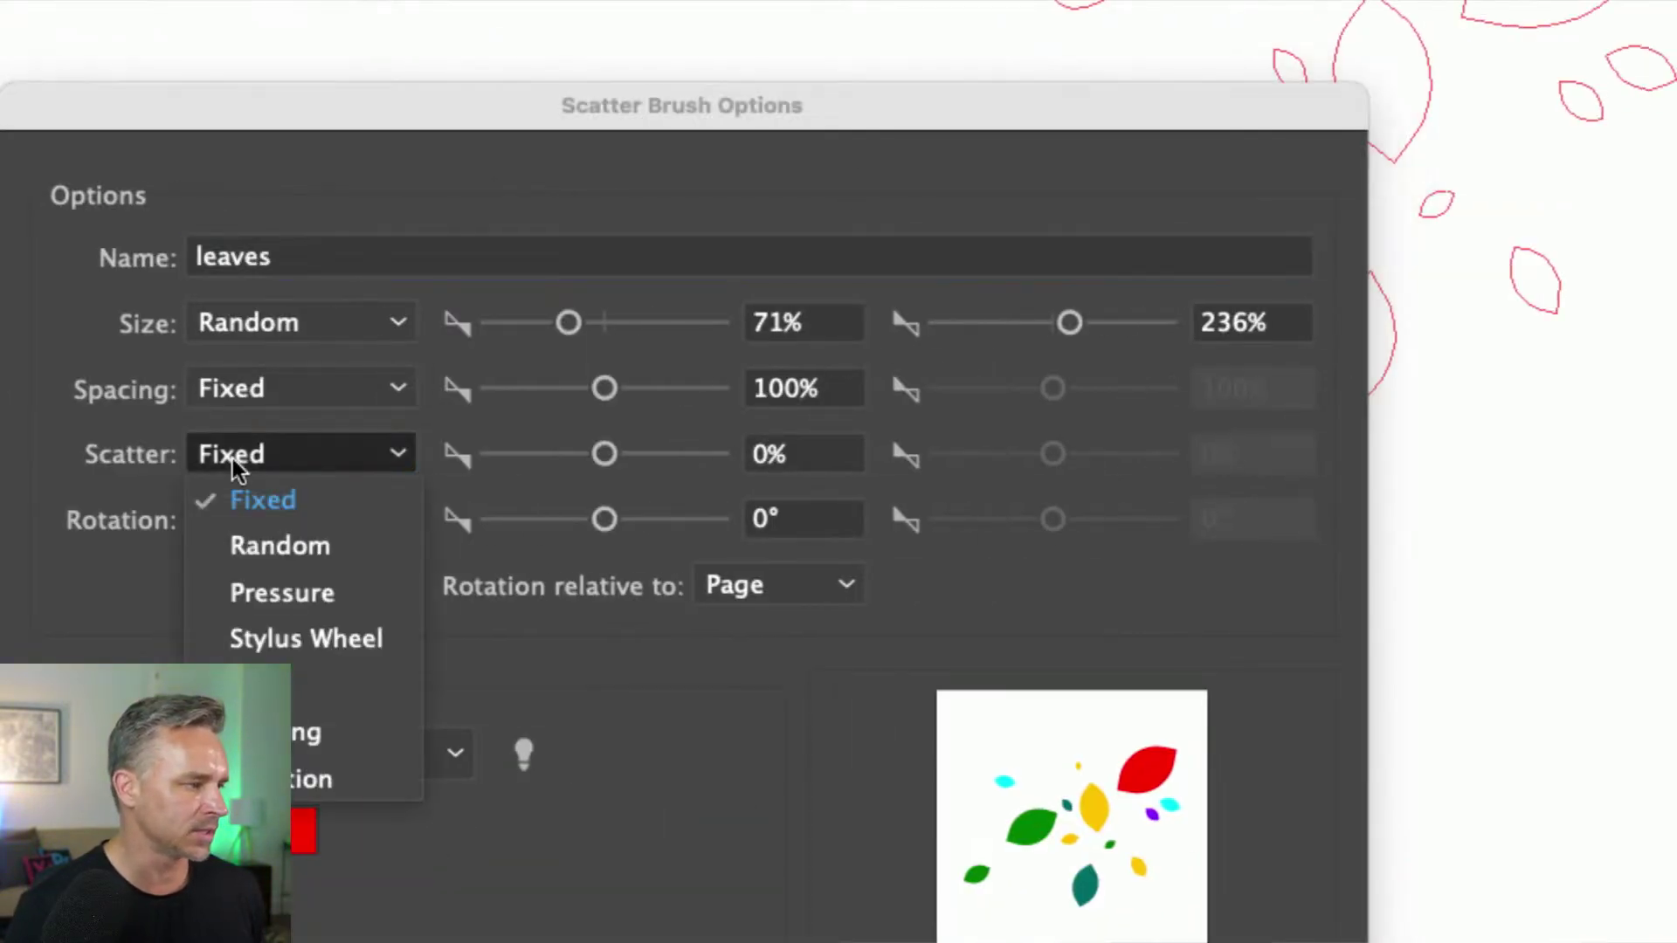
{"action": "left_click", "coordinate": [131, 375]}
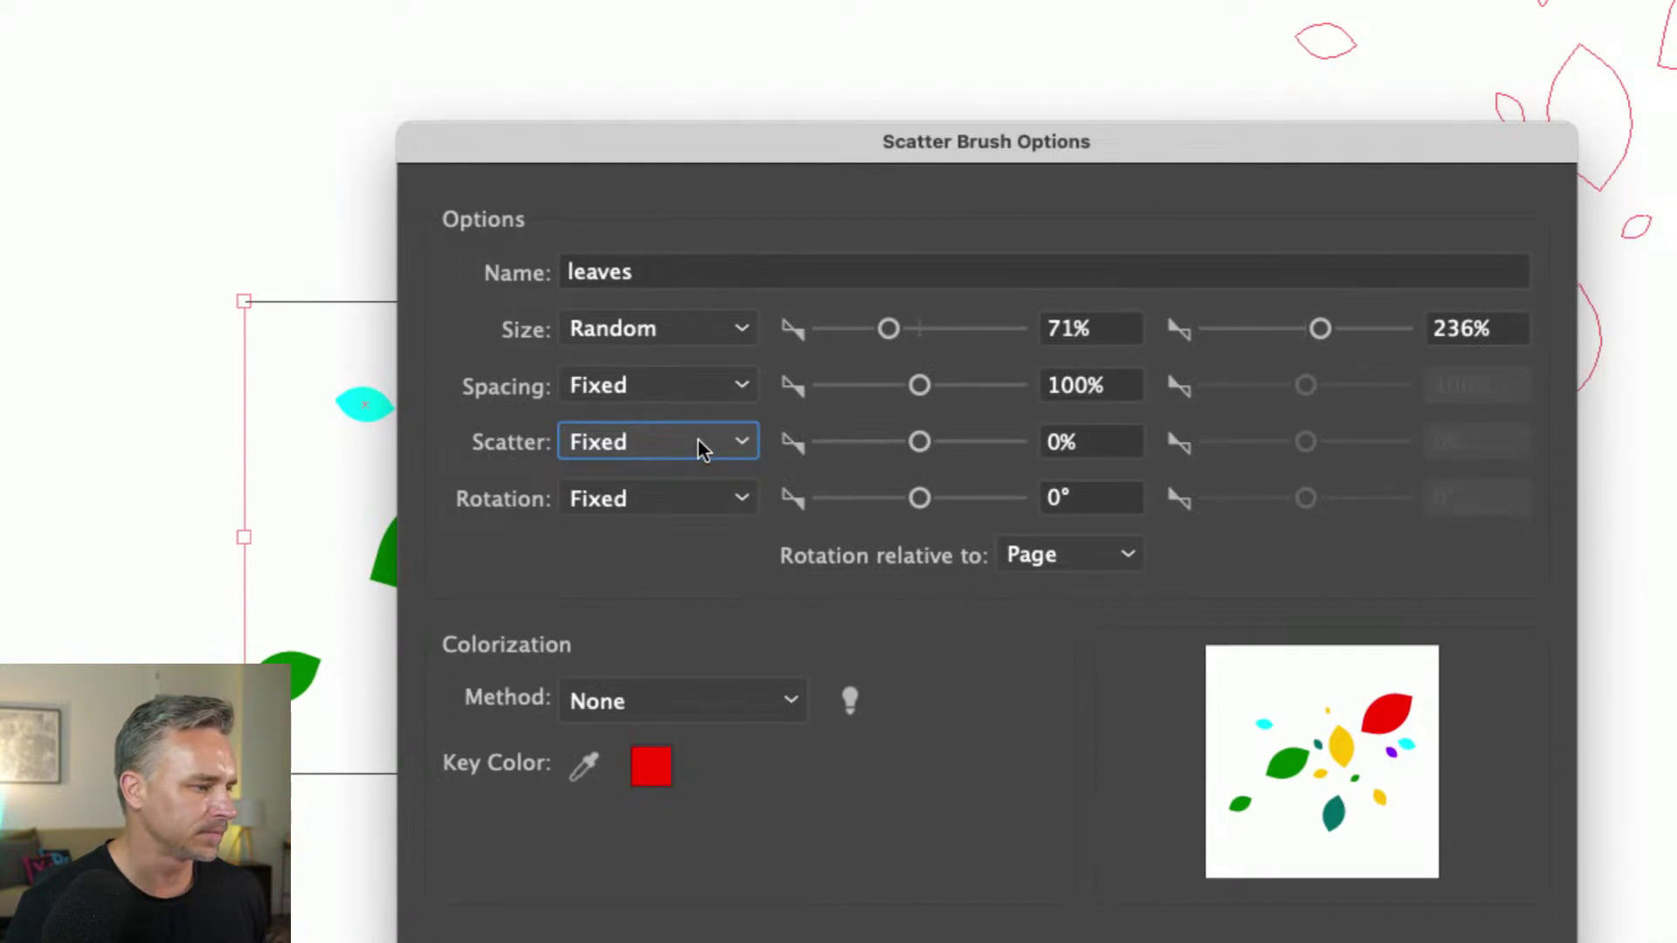
{"action": "left_click", "coordinate": [699, 441]}
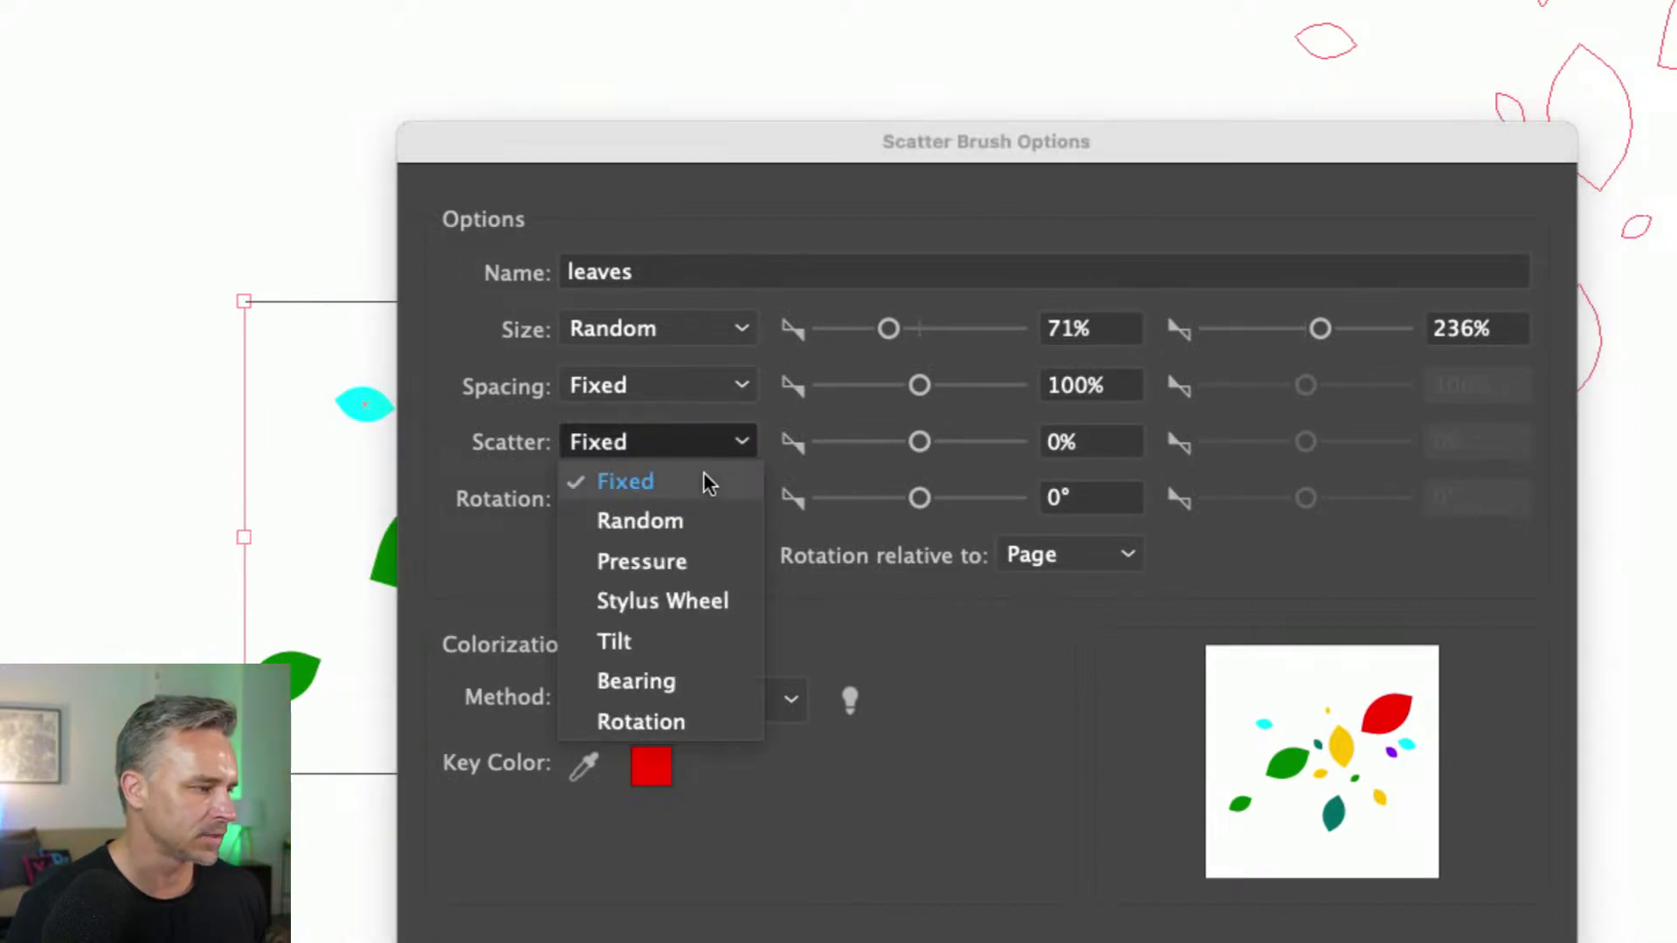
{"action": "left_click", "coordinate": [699, 521]}
{"action": "left_click_drag", "start_coordinate": [919, 442], "coordinate": [910, 442]}
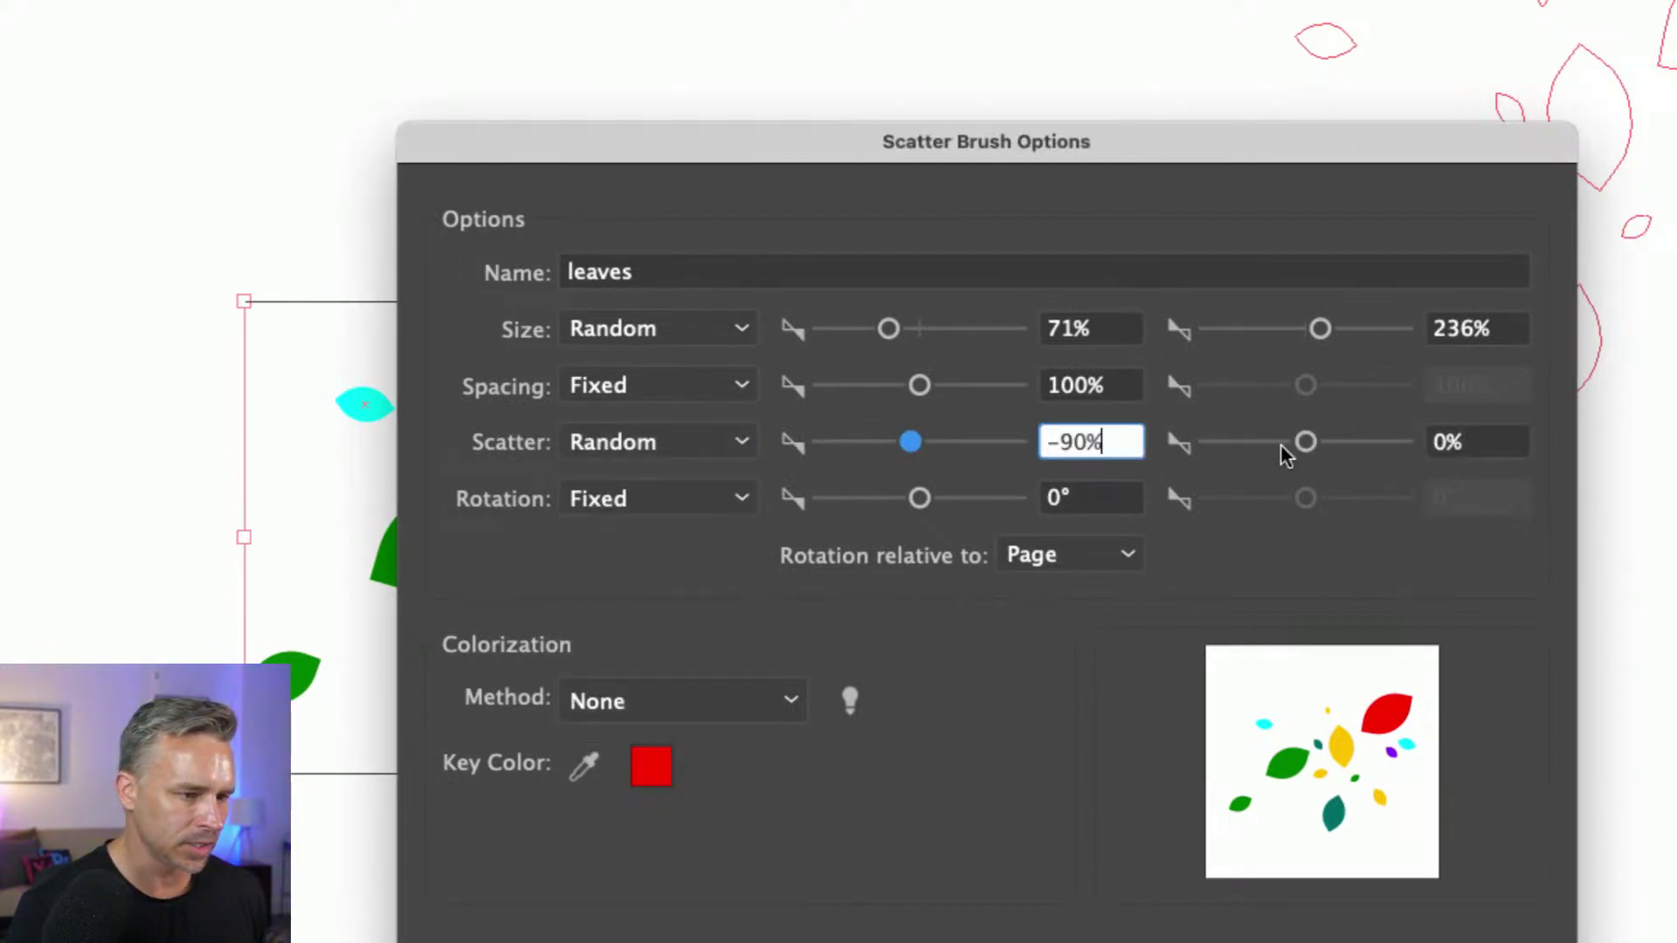
{"action": "left_click_drag", "start_coordinate": [1305, 442], "coordinate": [1314, 442]}
- Set the leaves brush's rotation to Random from -30° to 26°, save the brush, and locate it among the available brushes
{"action": "left_click", "coordinate": [601, 498]}
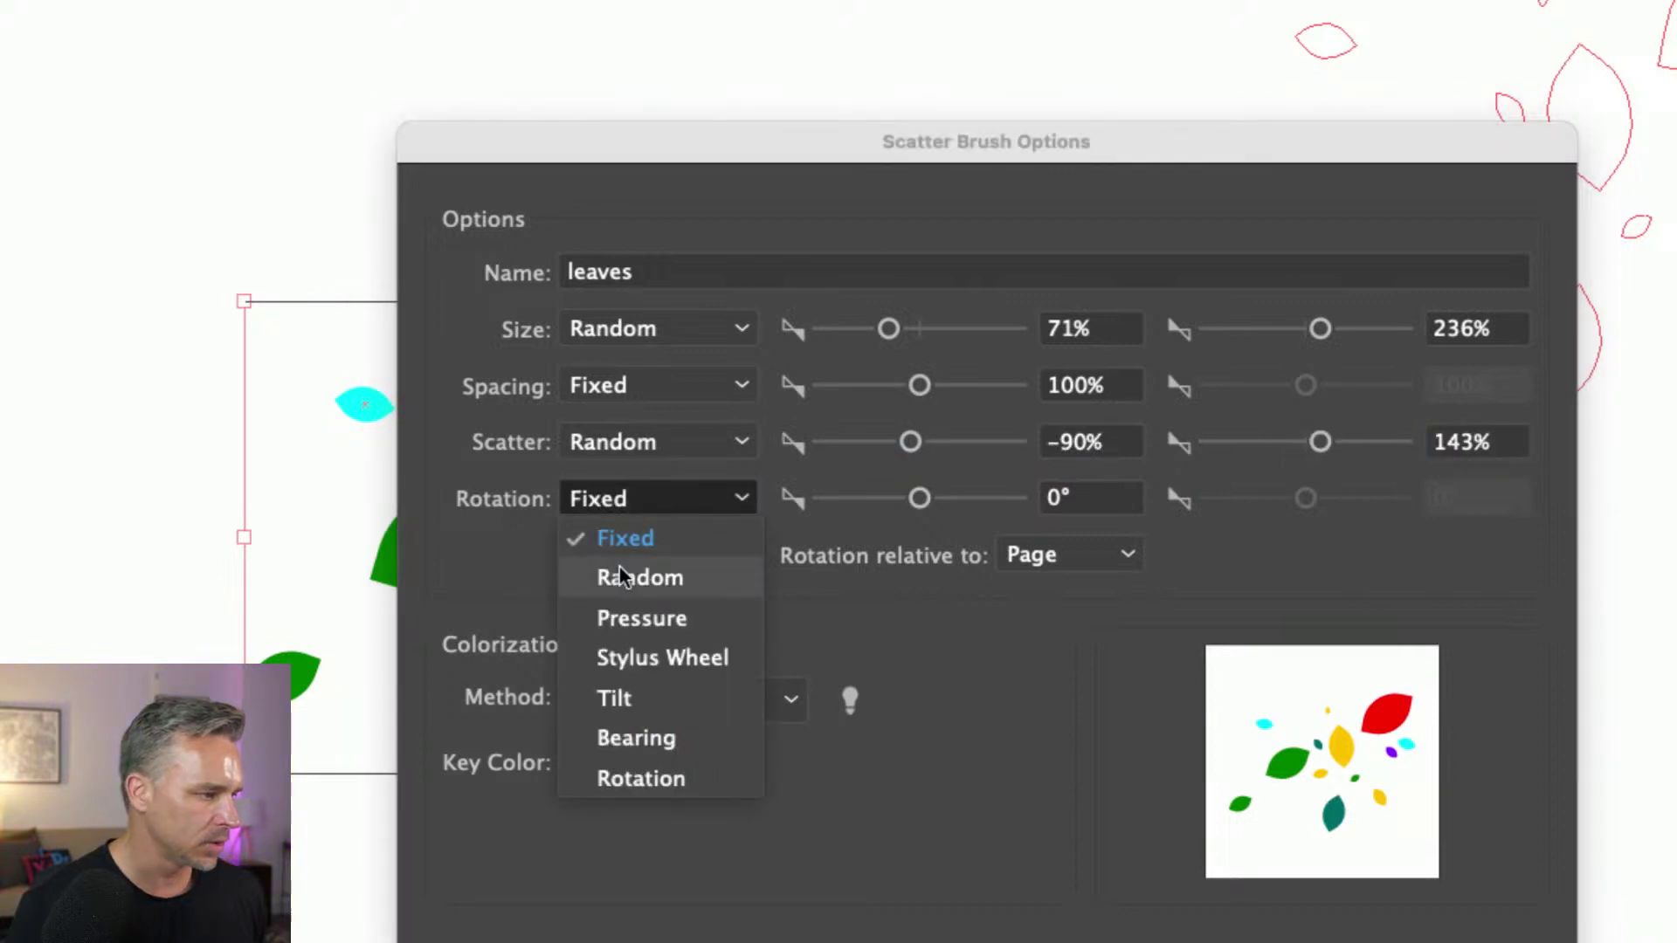
{"action": "left_click", "coordinate": [622, 577]}
{"action": "left_click_drag", "start_coordinate": [919, 498], "coordinate": [896, 504]}
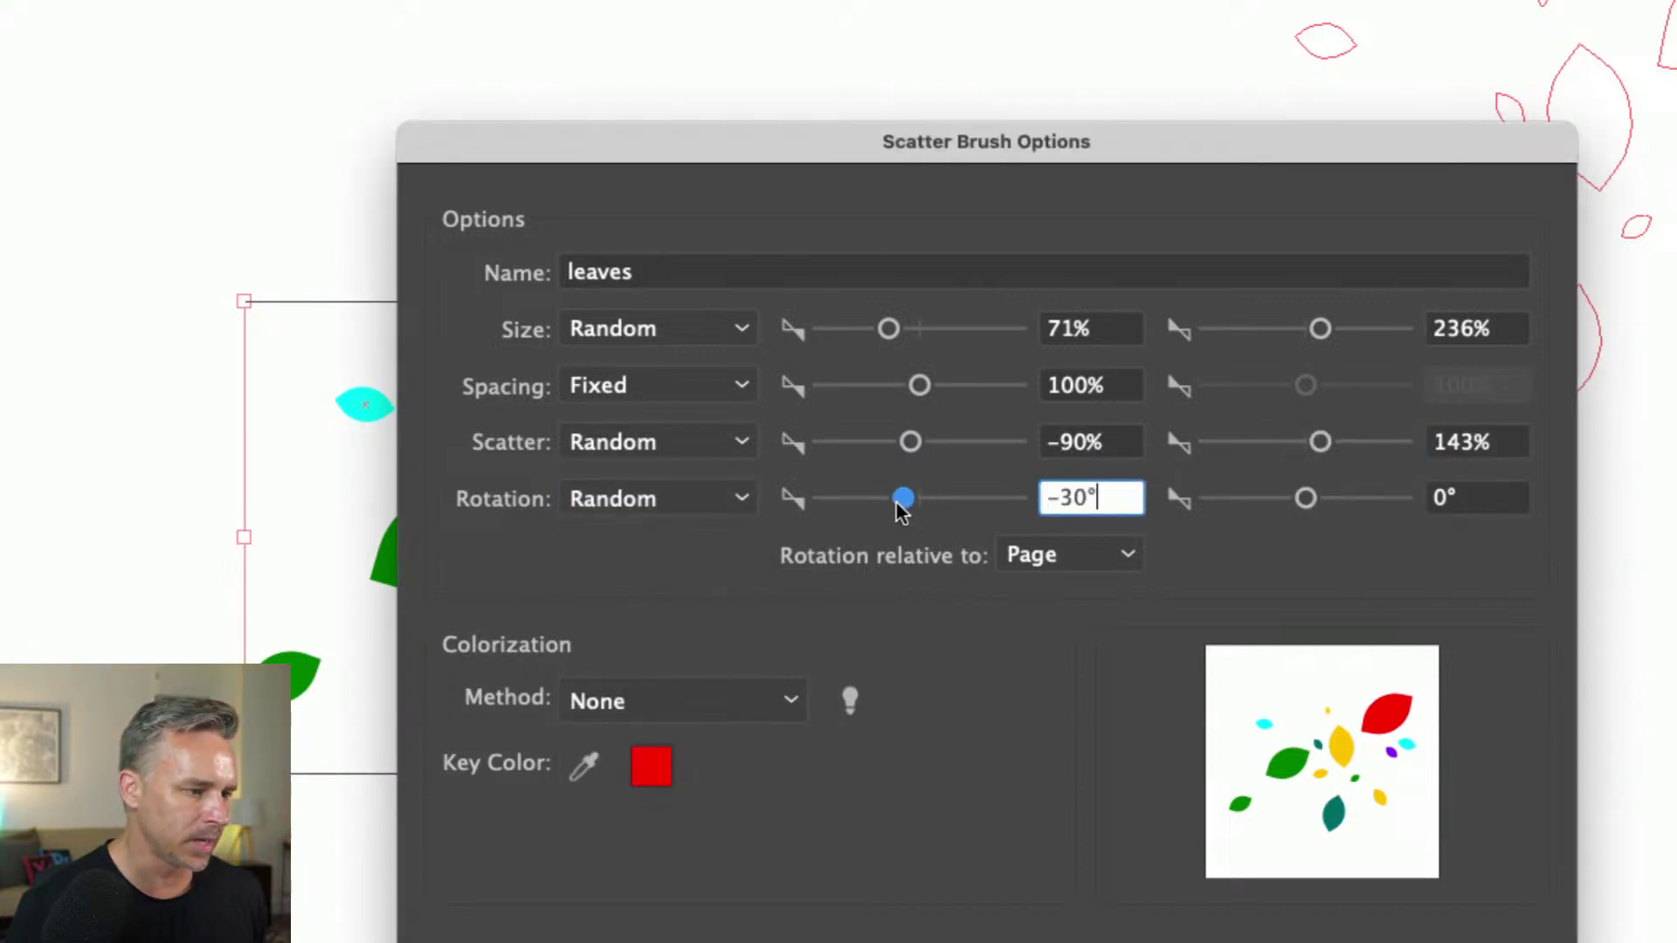
{"action": "left_click_drag", "start_coordinate": [1305, 498], "coordinate": [1322, 497]}
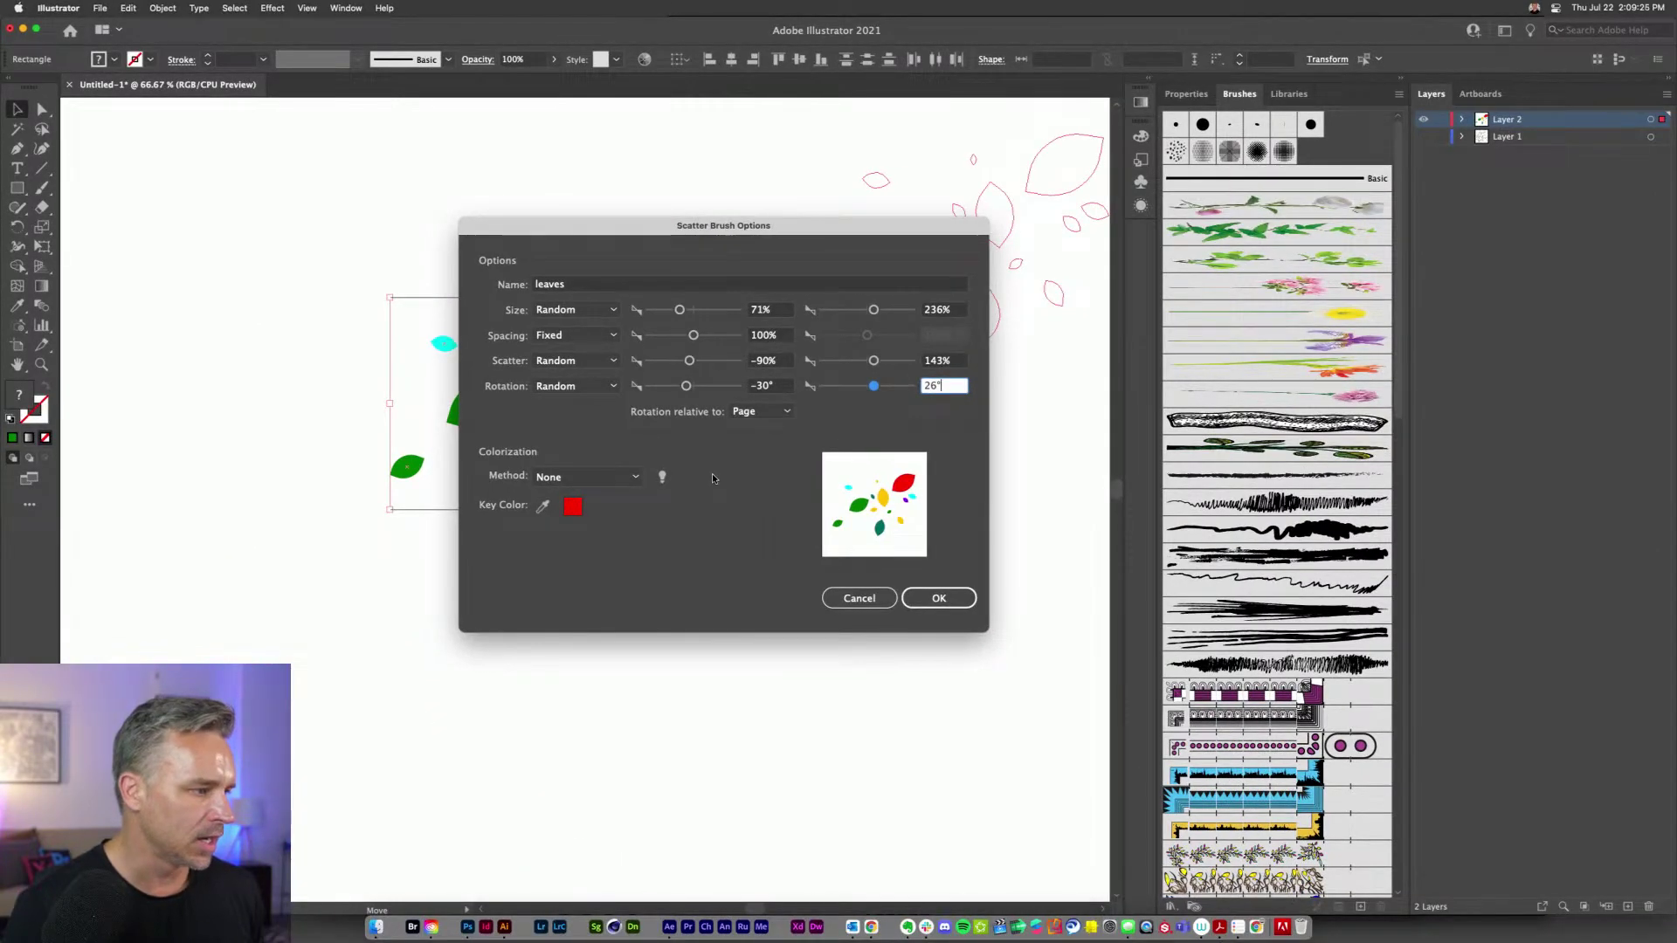
{"action": "left_click", "coordinate": [934, 599]}
{"action": "scroll", "coordinate": [1223, 672], "scroll_direction": "down", "scroll_amount": 10}
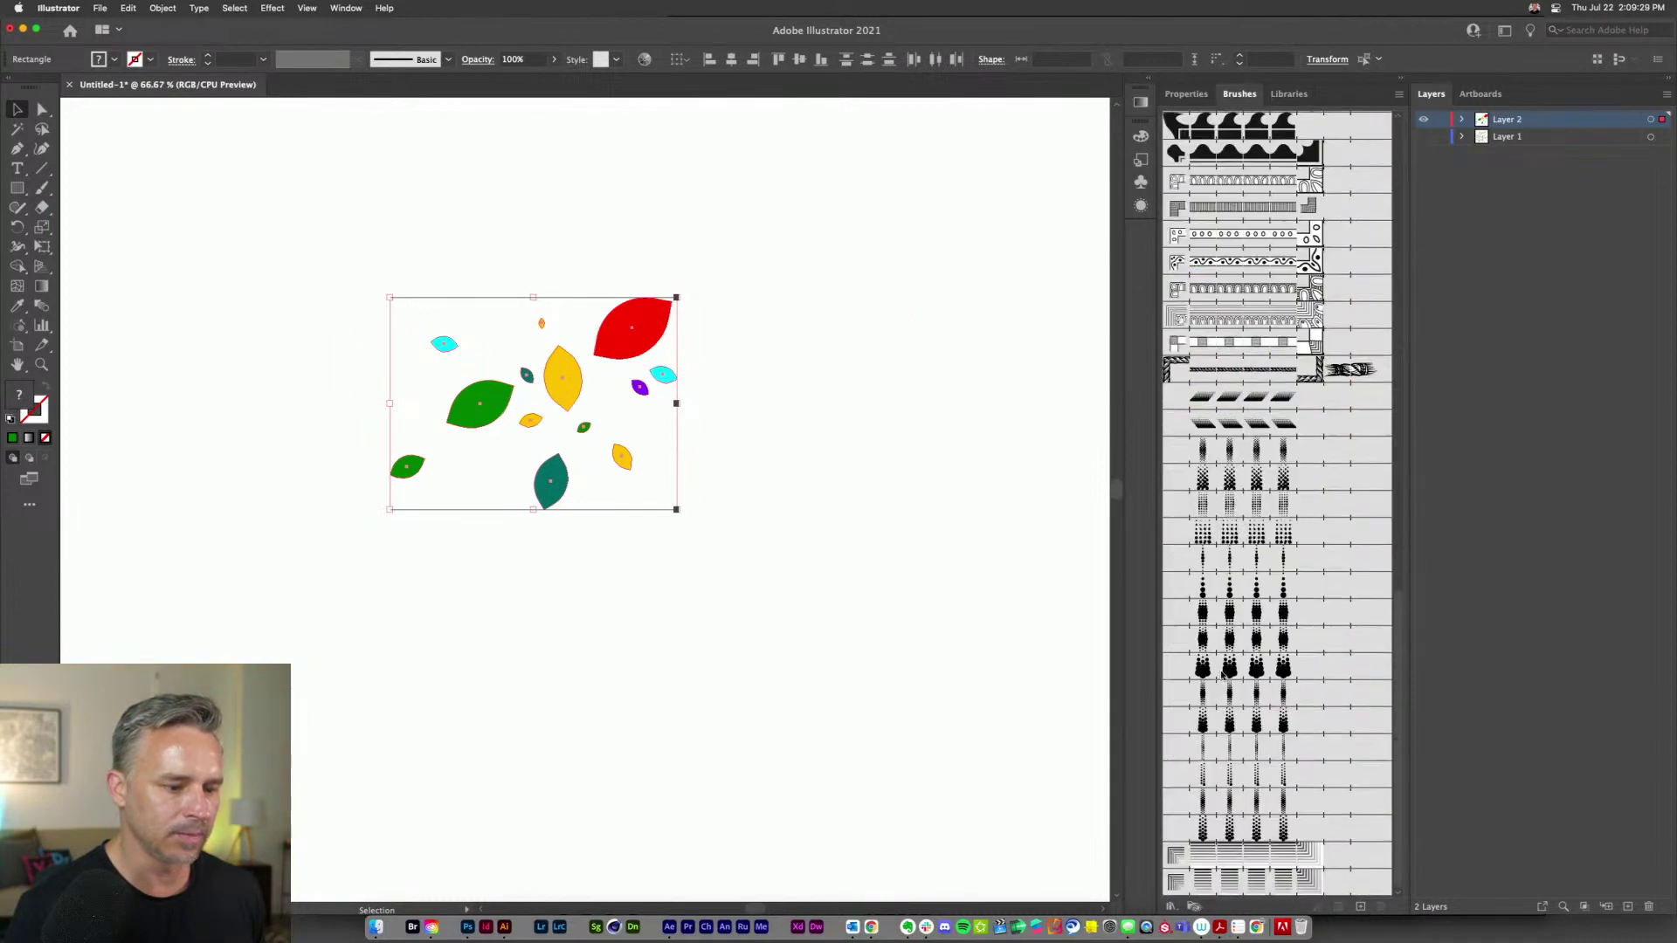
{"action": "scroll", "coordinate": [1226, 668], "scroll_direction": "up", "scroll_amount": 10}
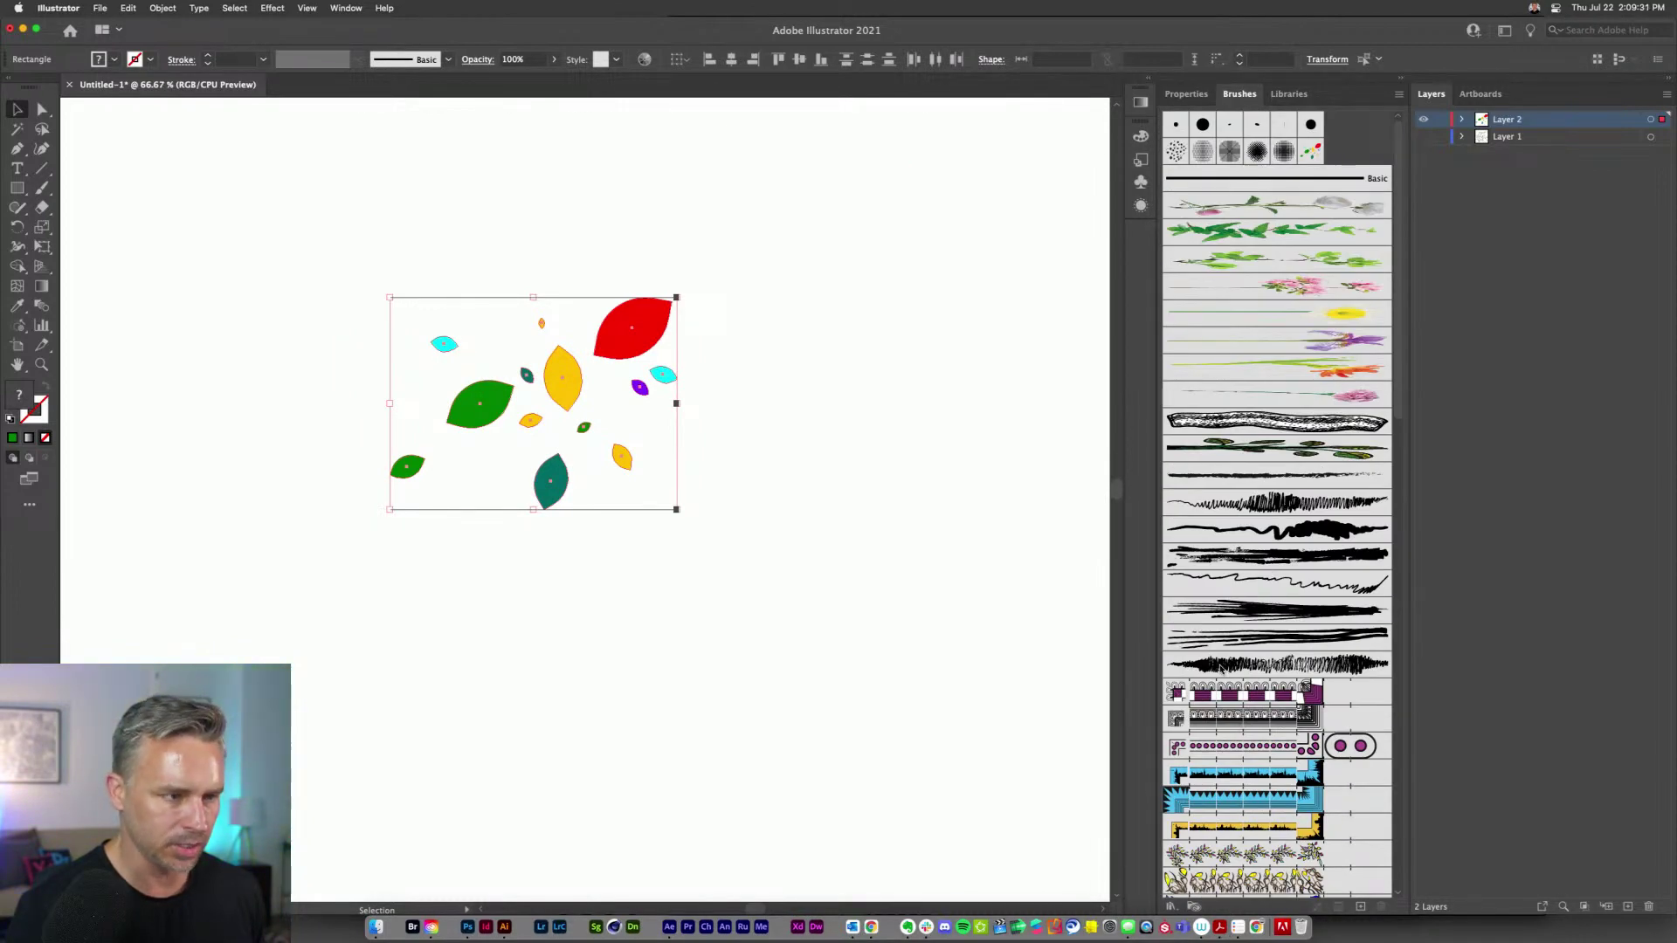
- Move the whole leaf cluster to the upper-left corner of the canvas view and deselect it
{"action": "left_click", "coordinate": [446, 457]}
{"action": "left_click_drag", "start_coordinate": [329, 300], "coordinate": [742, 516]}
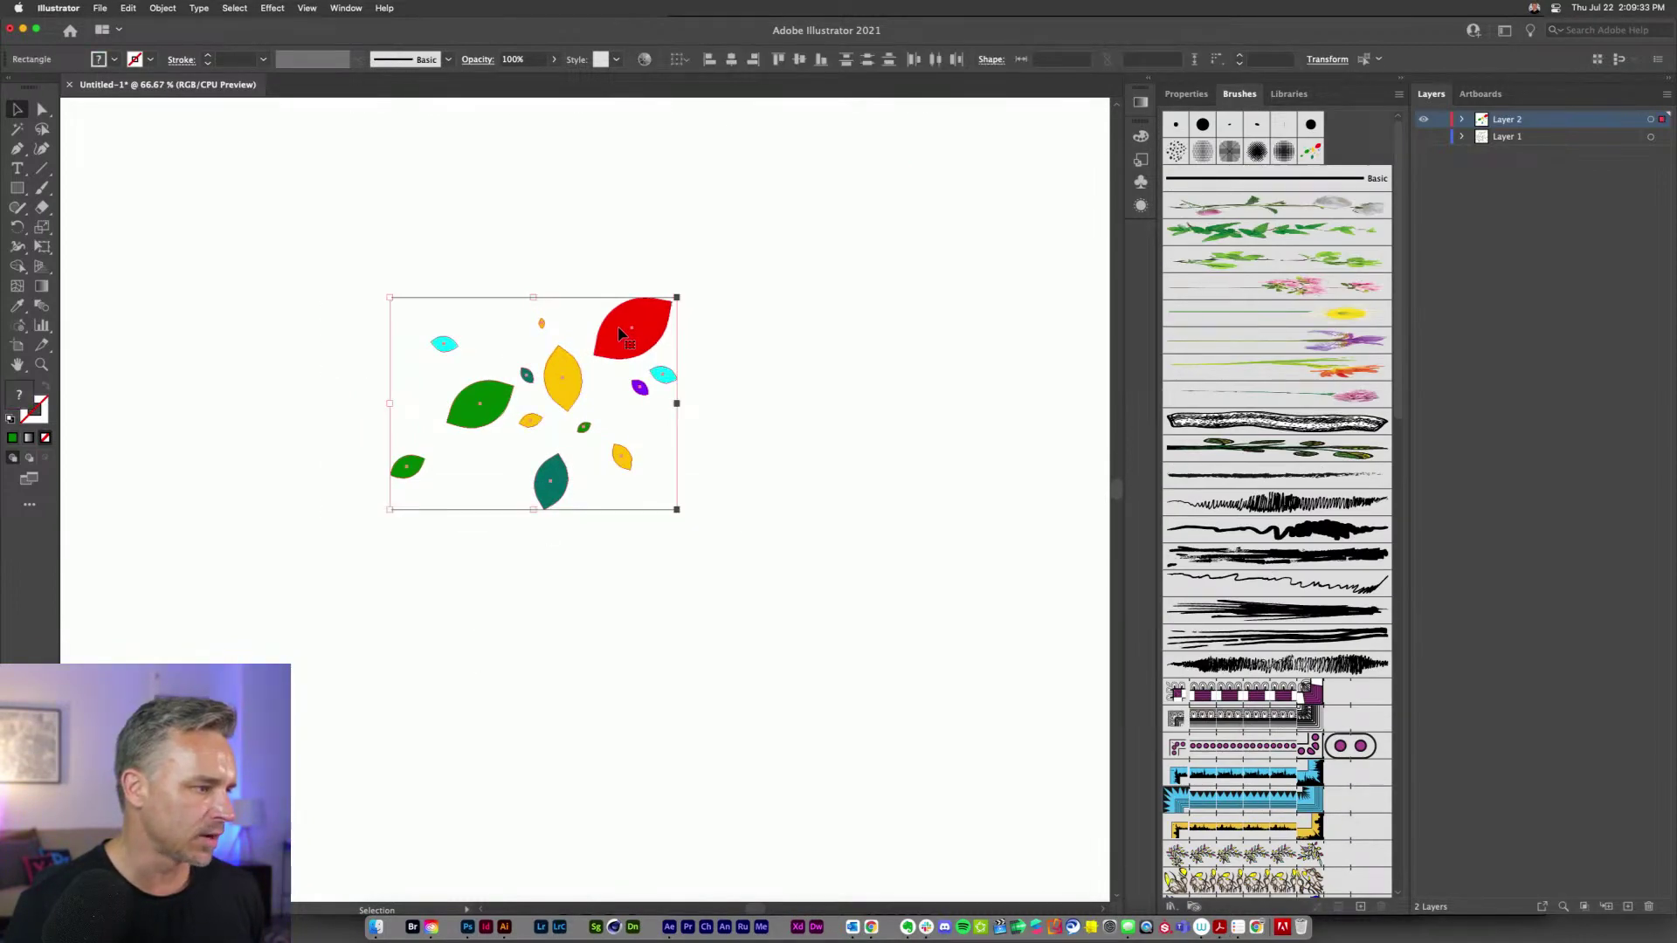
{"action": "left_click_drag", "start_coordinate": [613, 348], "coordinate": [438, 360]}
{"action": "left_click_drag", "start_coordinate": [438, 502], "coordinate": [460, 497]}
{"action": "left_click", "coordinate": [236, 409]}
- Draw an arching Pencil path about 926 × 515 px with the leaves brush and set its stroke weight to 0.75 pt
{"action": "key", "text": "n"}
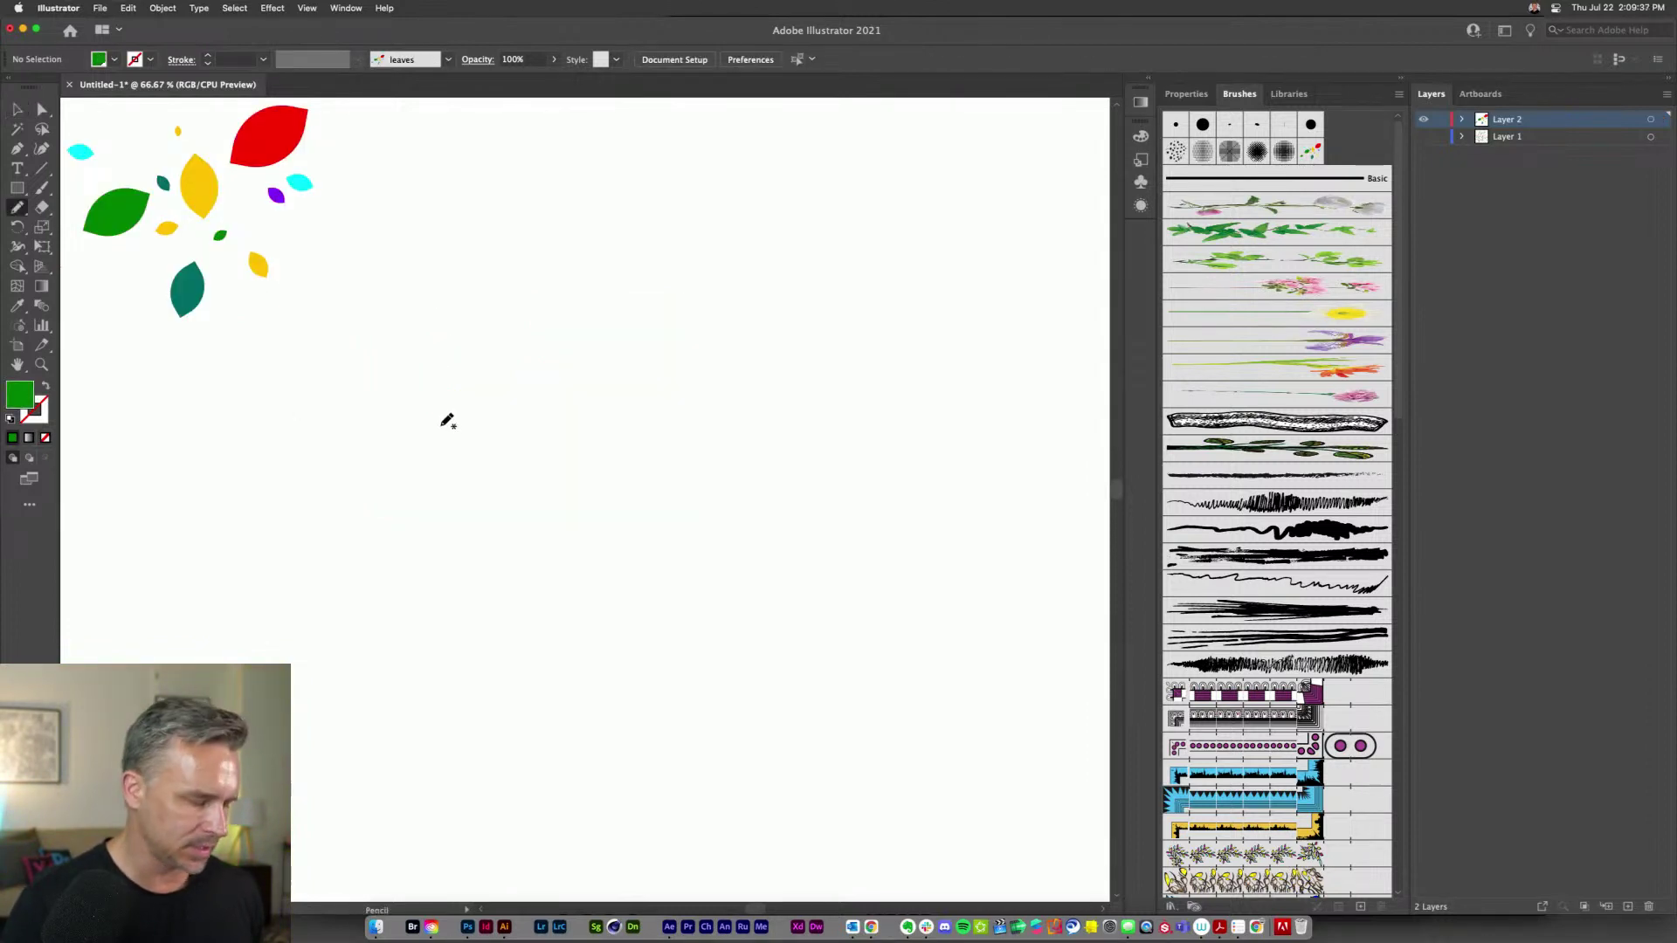
{"action": "left_click", "coordinate": [1310, 151]}
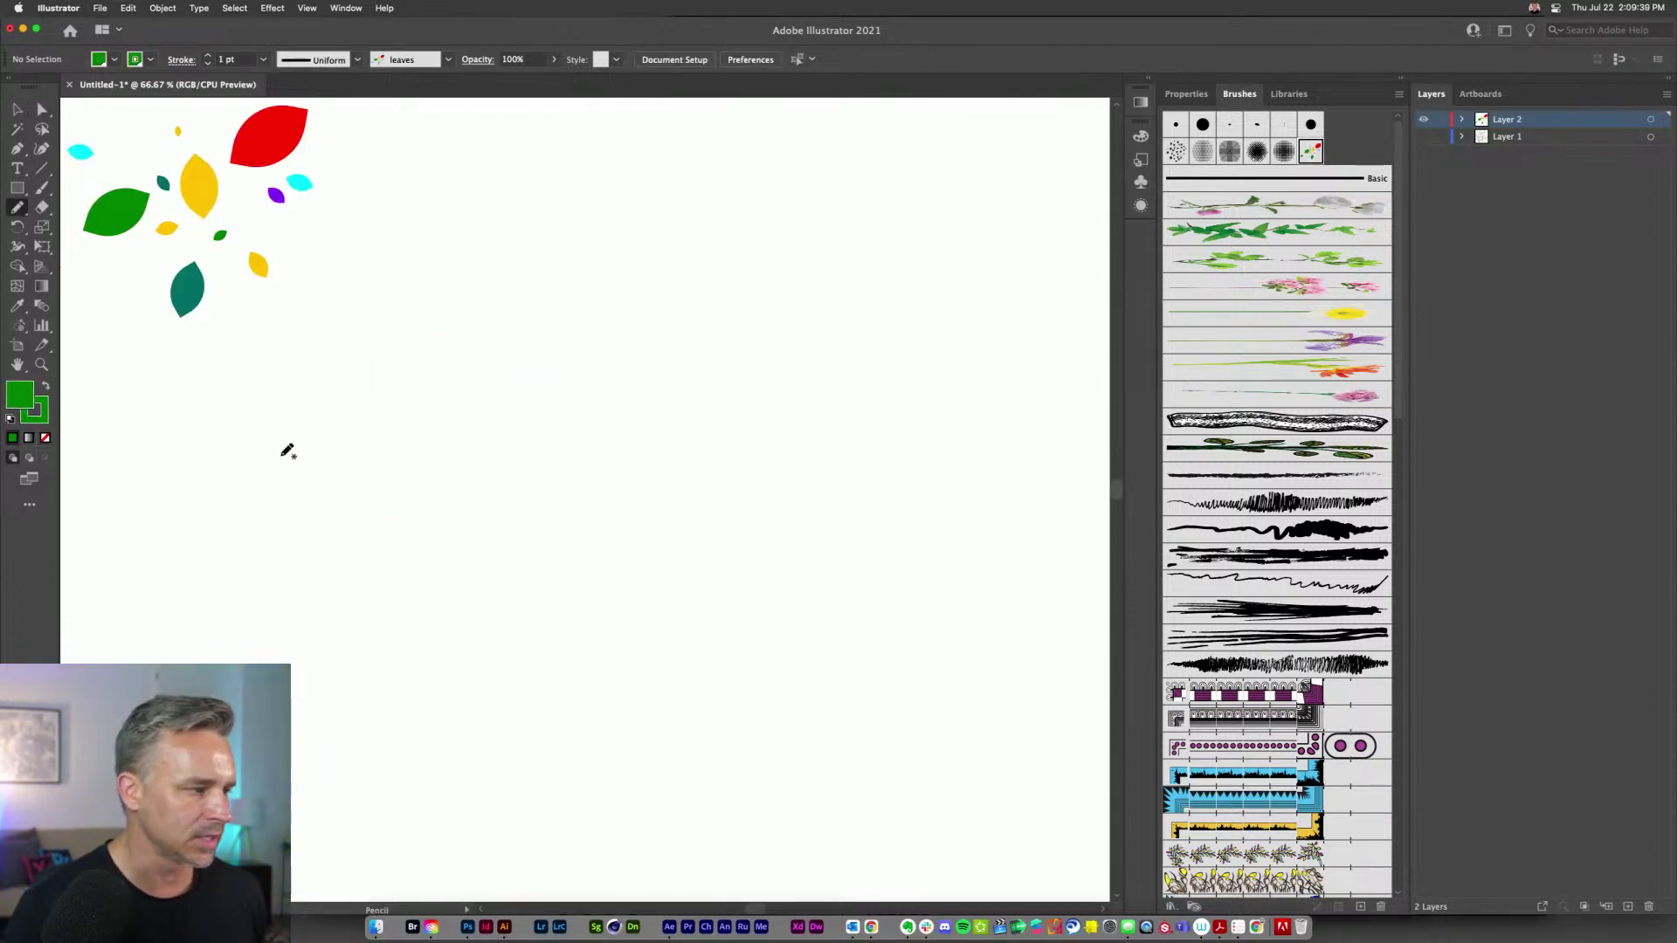
{"action": "mouse_move", "coordinate": [282, 455]}
{"action": "left_mouse_down"}
{"action": "mouse_move", "coordinate": [602, 269]}
{"action": "mouse_move", "coordinate": [958, 543]}
{"action": "mouse_move", "coordinate": [975, 661]}
{"action": "left_mouse_up"}
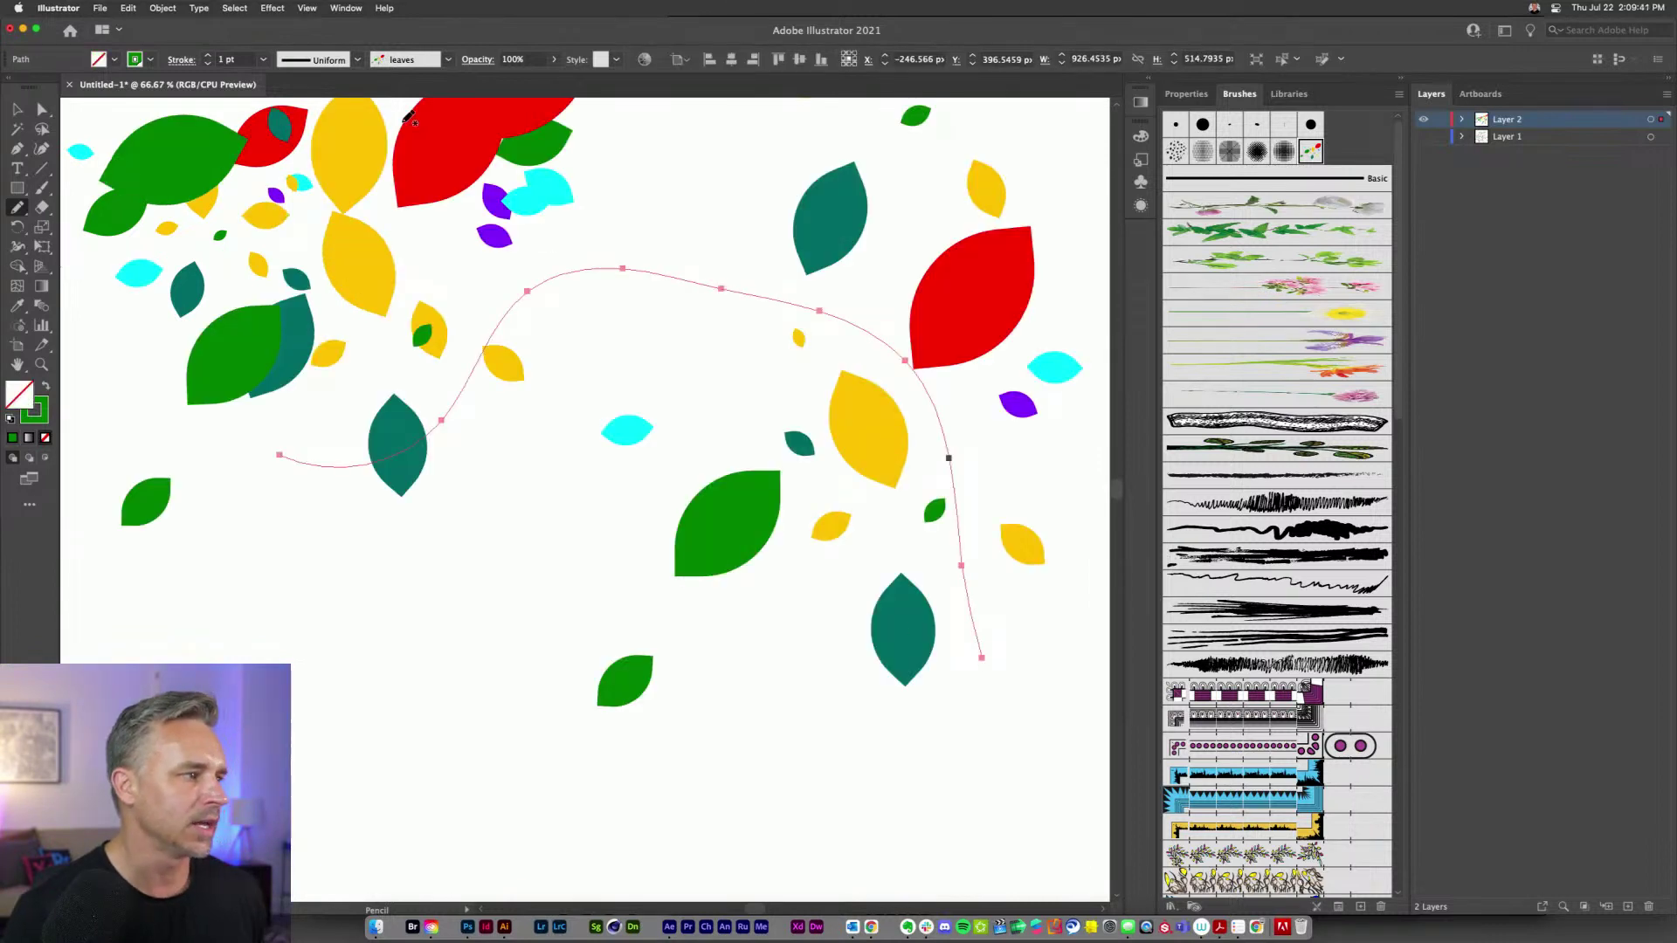
{"action": "left_click", "coordinate": [209, 64]}
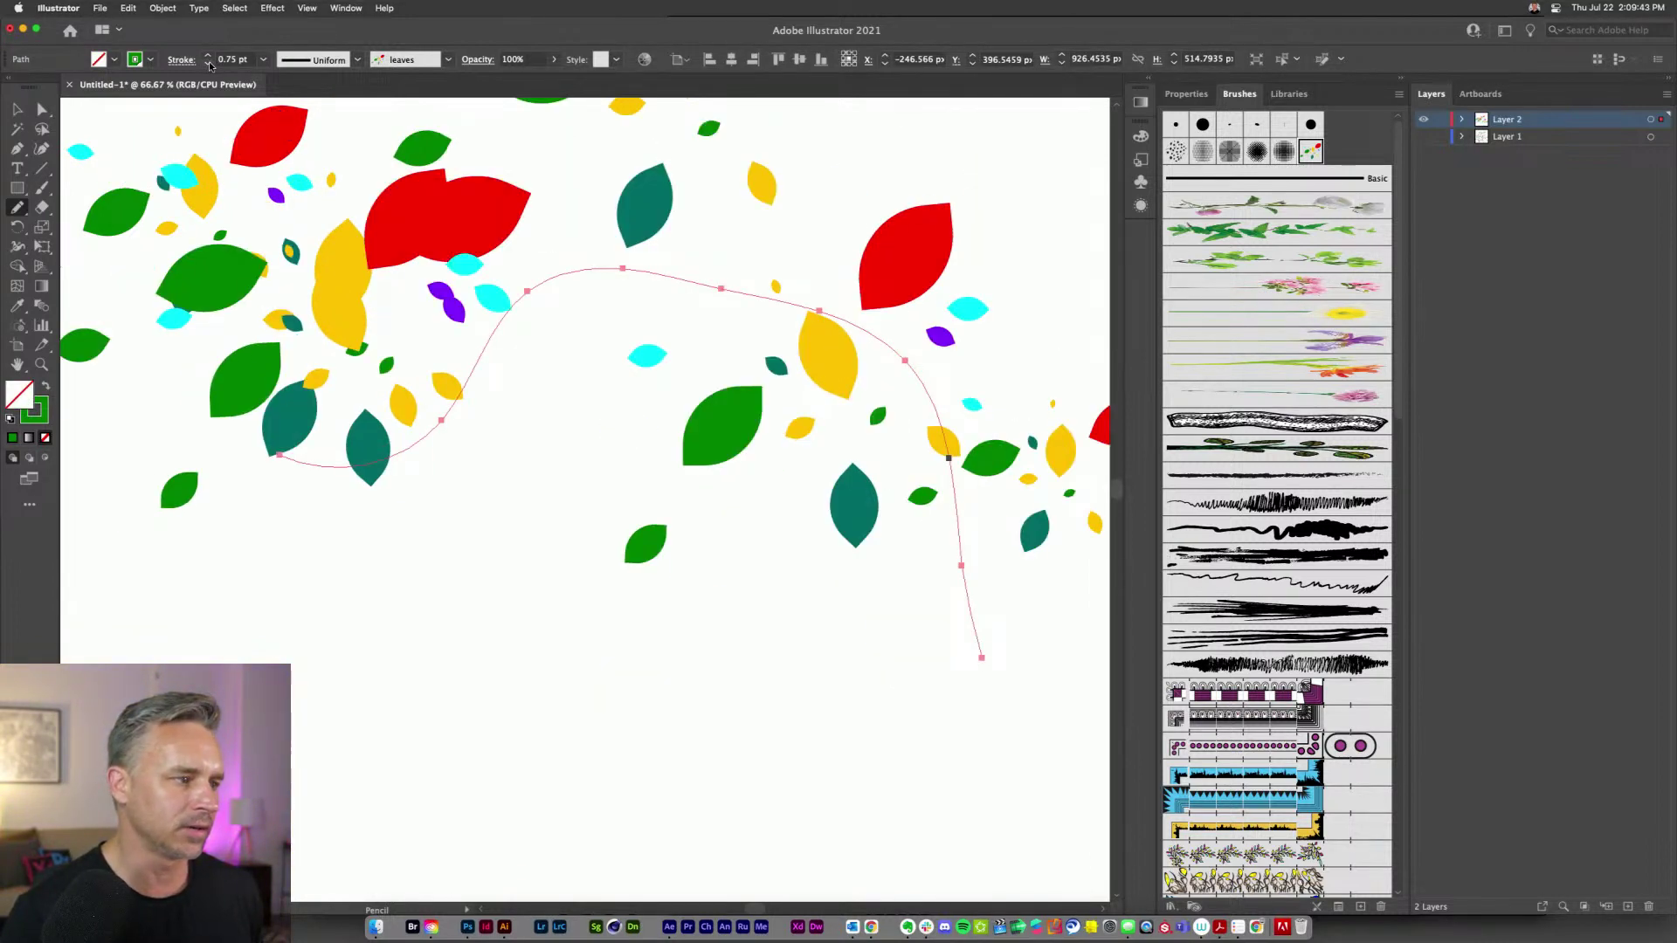
{"action": "key", "text": "super+minus"}
{"action": "key", "text": "super+minus"}
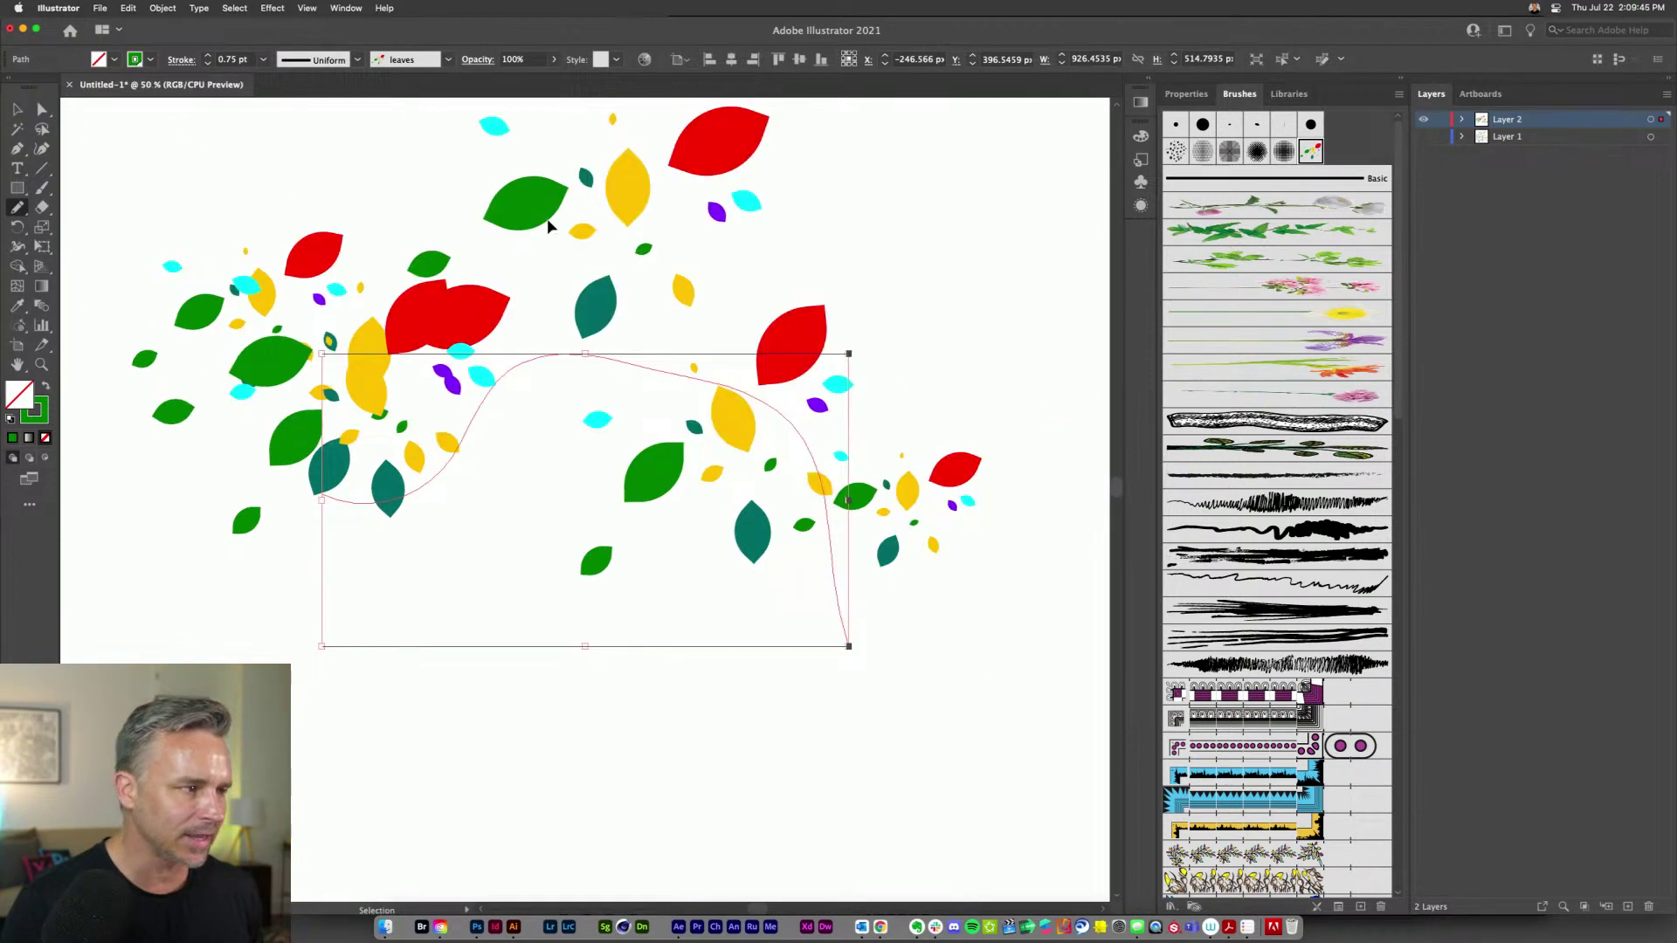
- Undo the arching leaf path and draw a longer winding Pencil path, about 1731 × 1431 px, in the empty canvas area
{"action": "key", "text": "super+z"}
{"action": "mouse_move", "coordinate": [532, 389]}
{"action": "left_mouse_down"}
{"action": "mouse_move", "coordinate": [311, 272]}
{"action": "mouse_move", "coordinate": [269, 214]}
{"action": "left_mouse_up"}
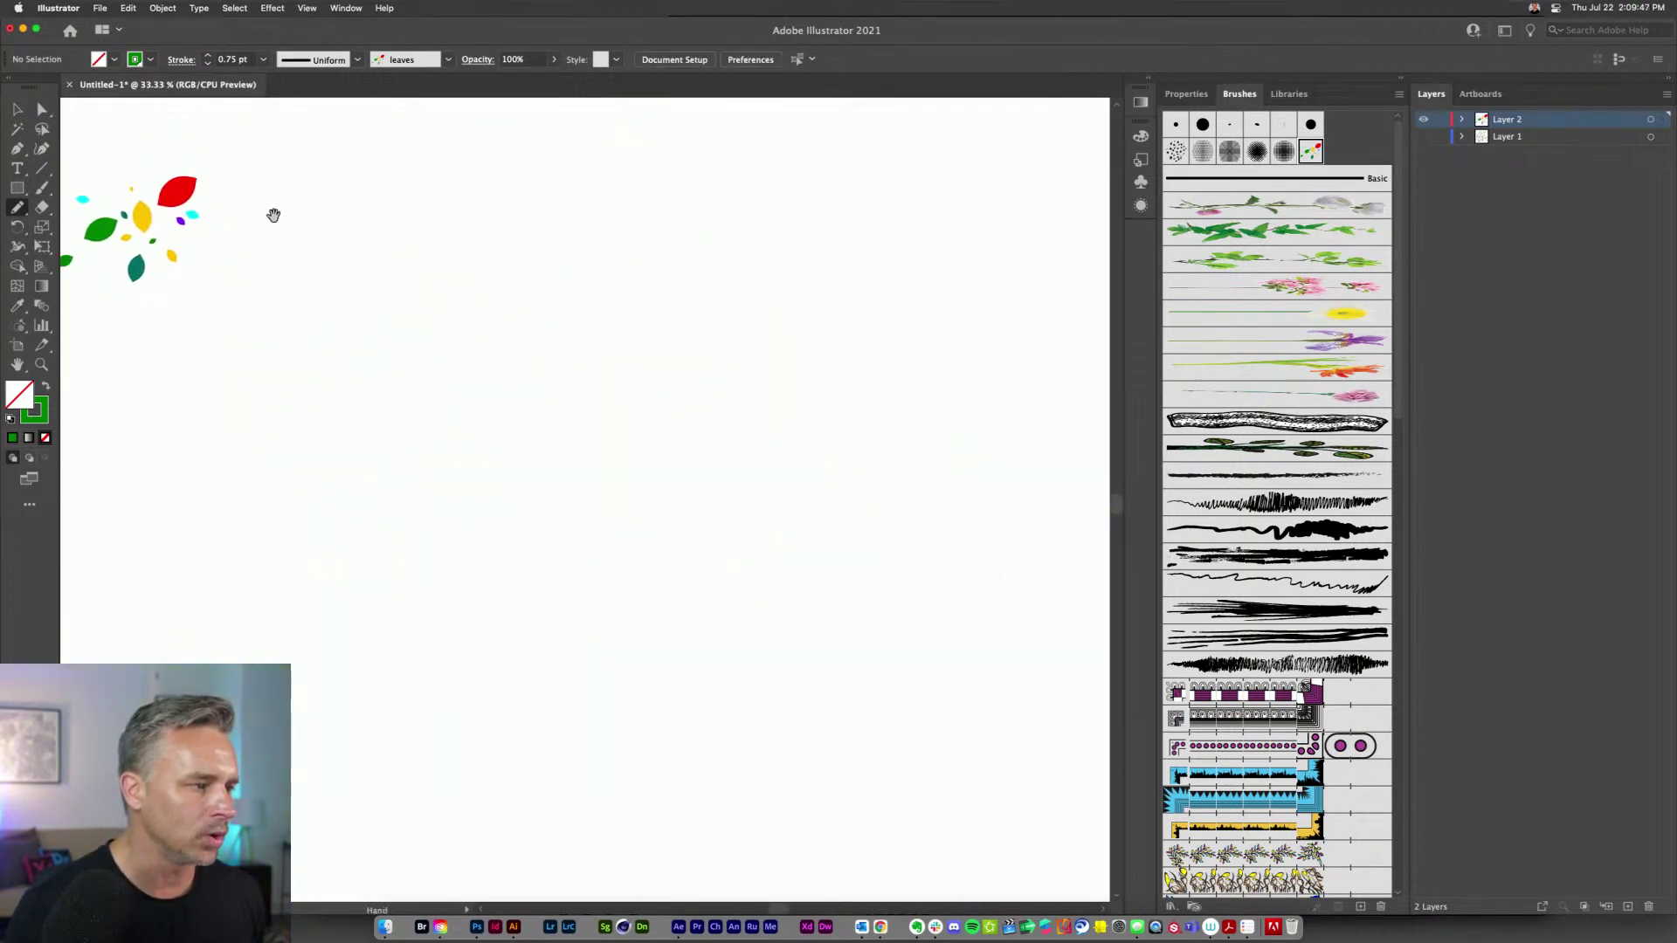
{"action": "mouse_move", "coordinate": [443, 258]}
{"action": "left_mouse_down"}
{"action": "mouse_move", "coordinate": [538, 365]}
{"action": "mouse_move", "coordinate": [805, 524]}
{"action": "mouse_move", "coordinate": [289, 640]}
{"action": "mouse_move", "coordinate": [290, 611]}
{"action": "left_mouse_up"}
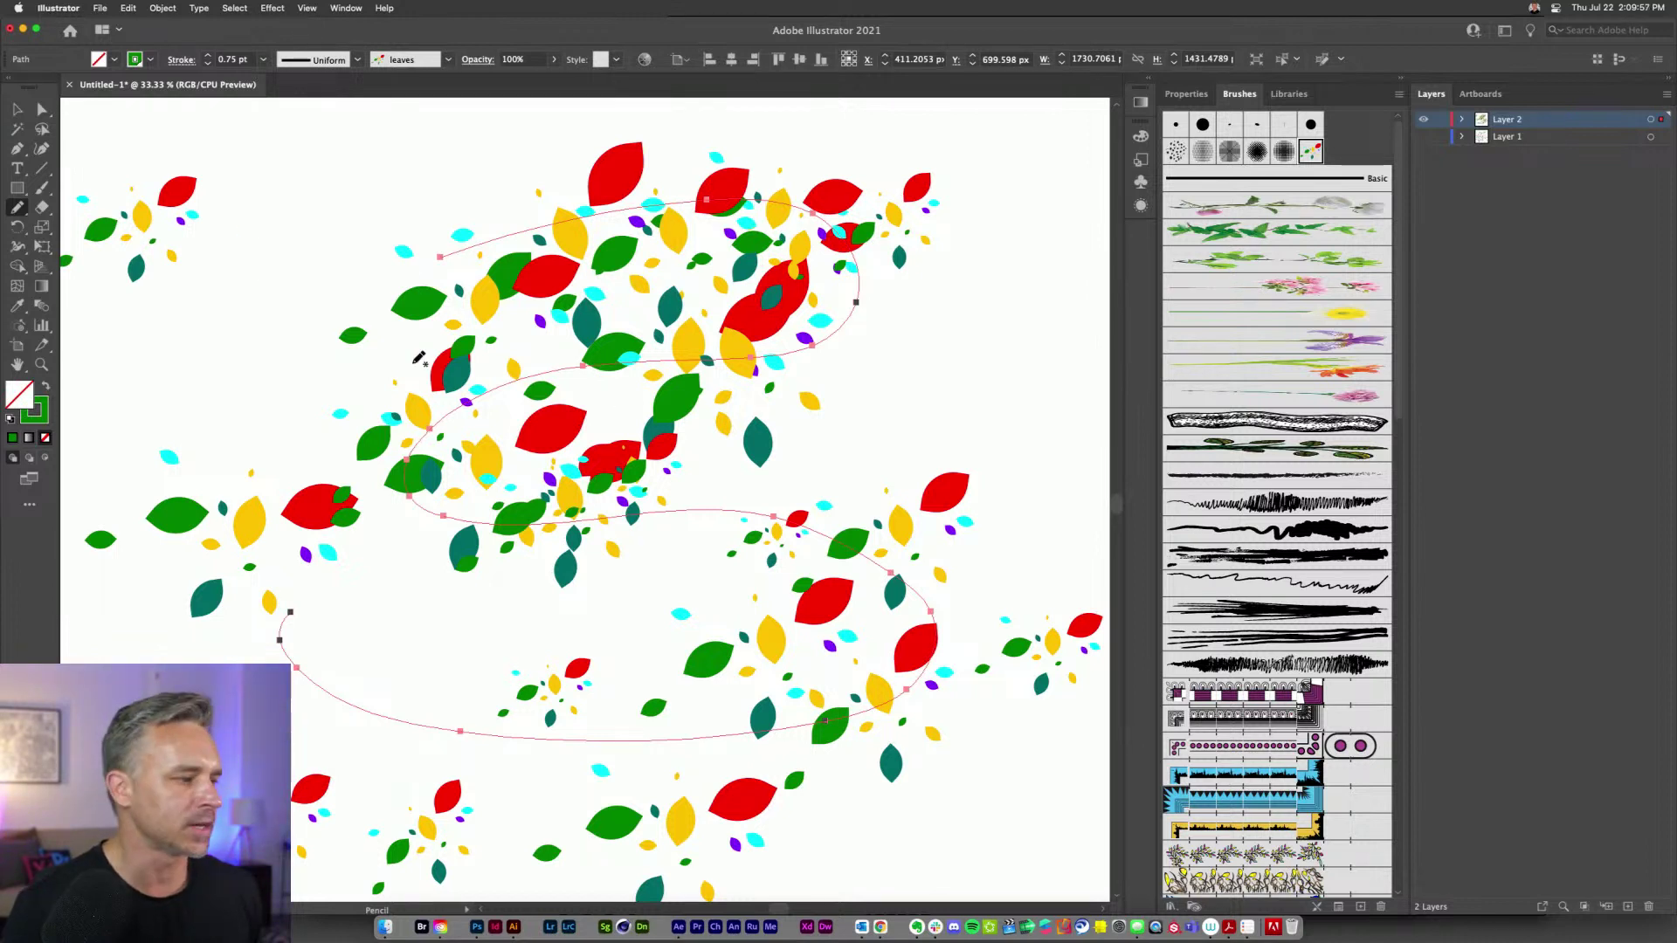
- Reshape the winding leaf path with Direct Selection by moving anchor points and handles along its middle bend and lower-left end
{"action": "left_click", "coordinate": [40, 109]}
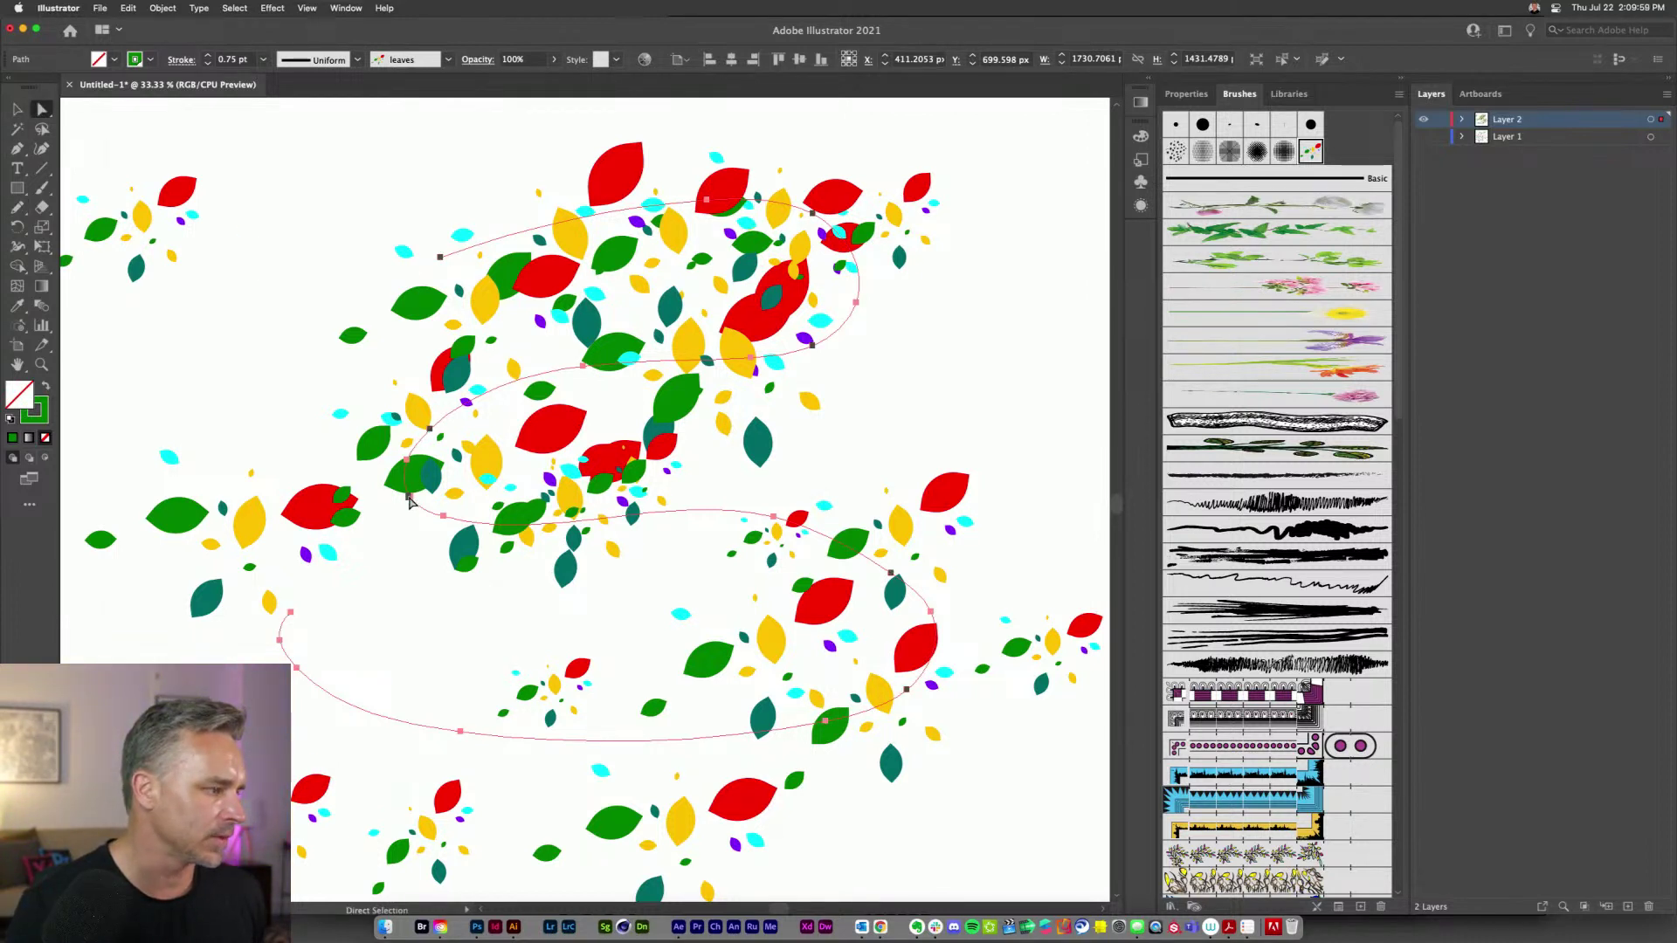
{"action": "left_click_drag", "start_coordinate": [408, 501], "coordinate": [452, 542]}
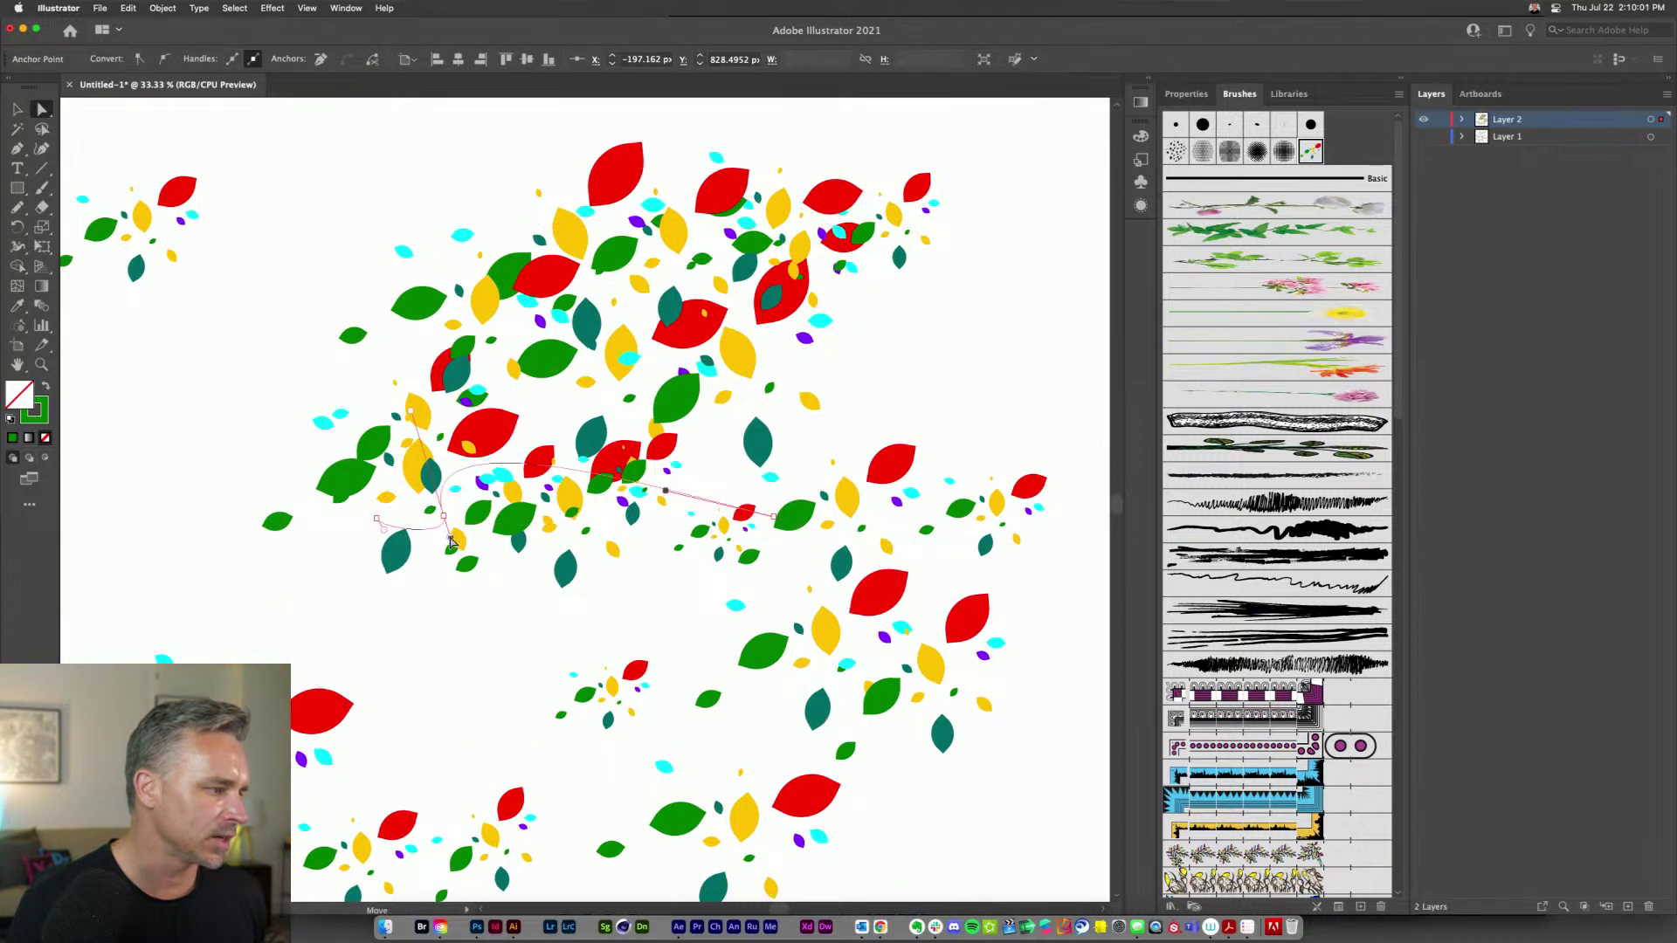
{"action": "left_click_drag", "start_coordinate": [587, 514], "coordinate": [555, 392]}
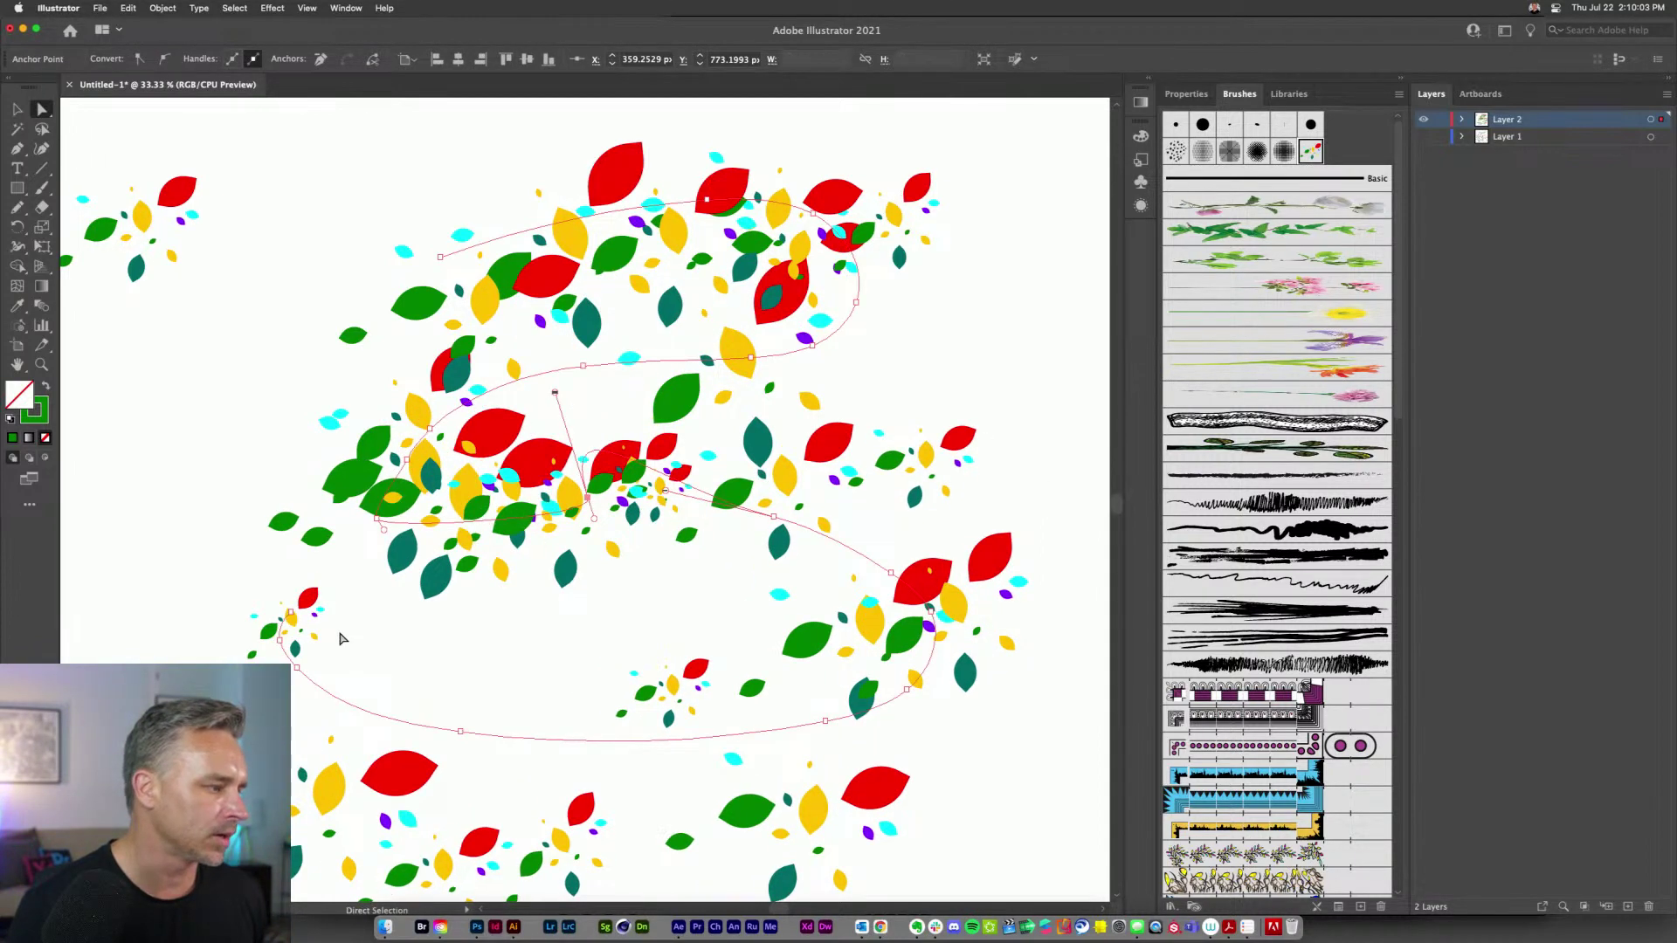
{"action": "left_click_drag", "start_coordinate": [280, 644], "coordinate": [473, 699]}
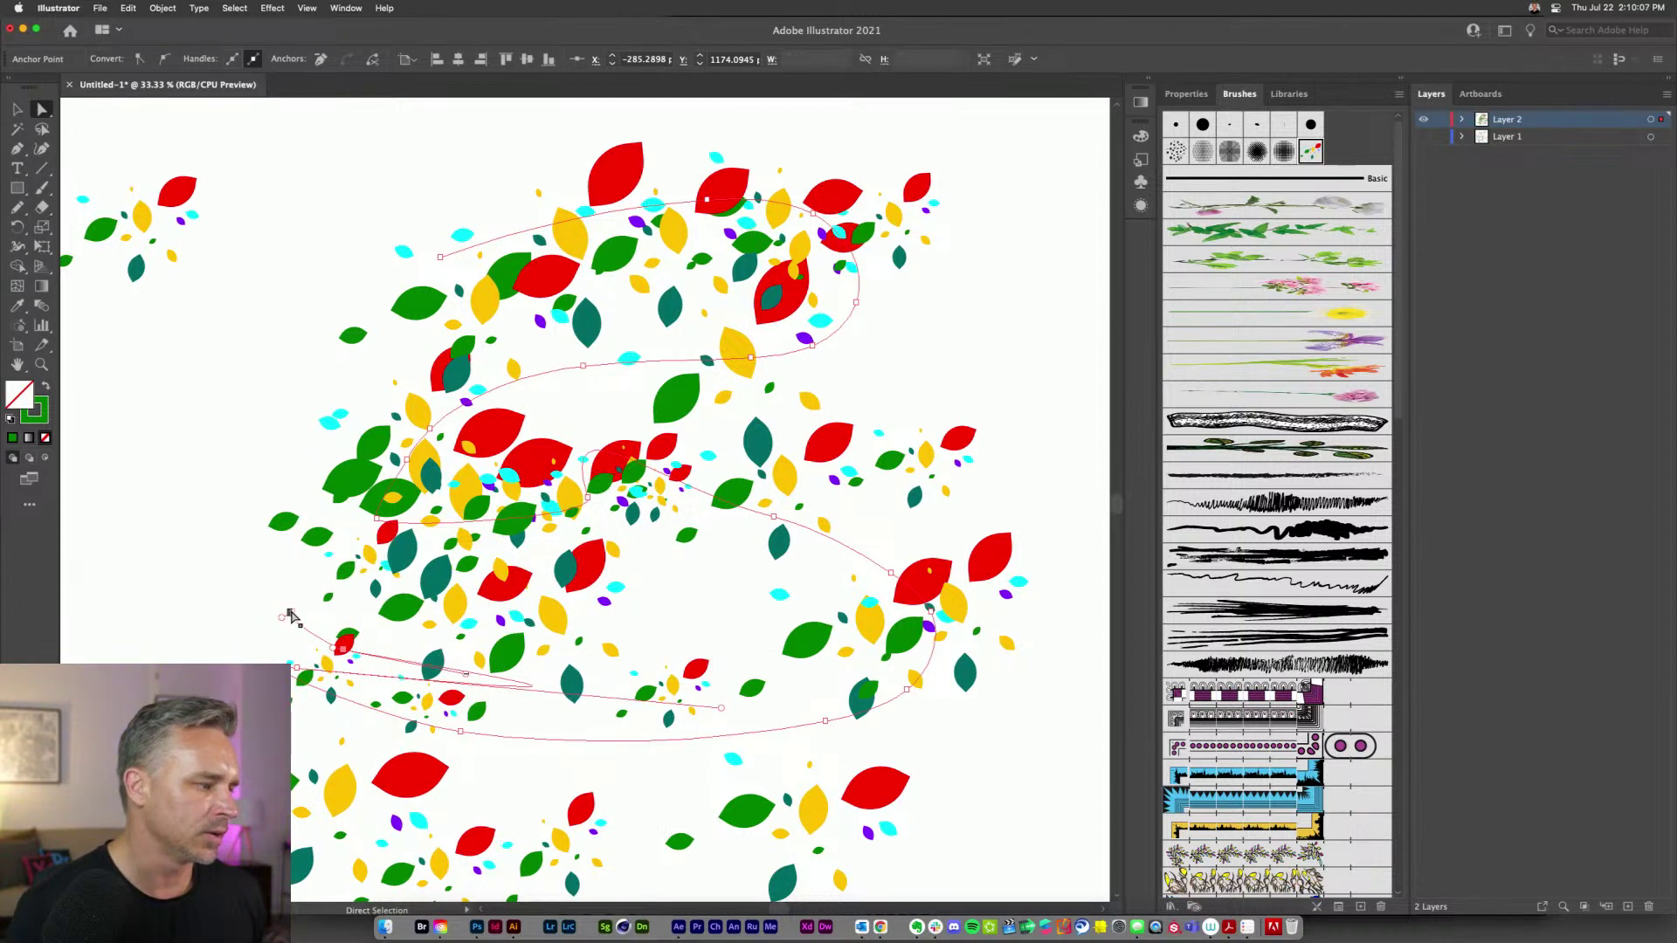
{"action": "left_click_drag", "start_coordinate": [288, 612], "coordinate": [234, 647]}
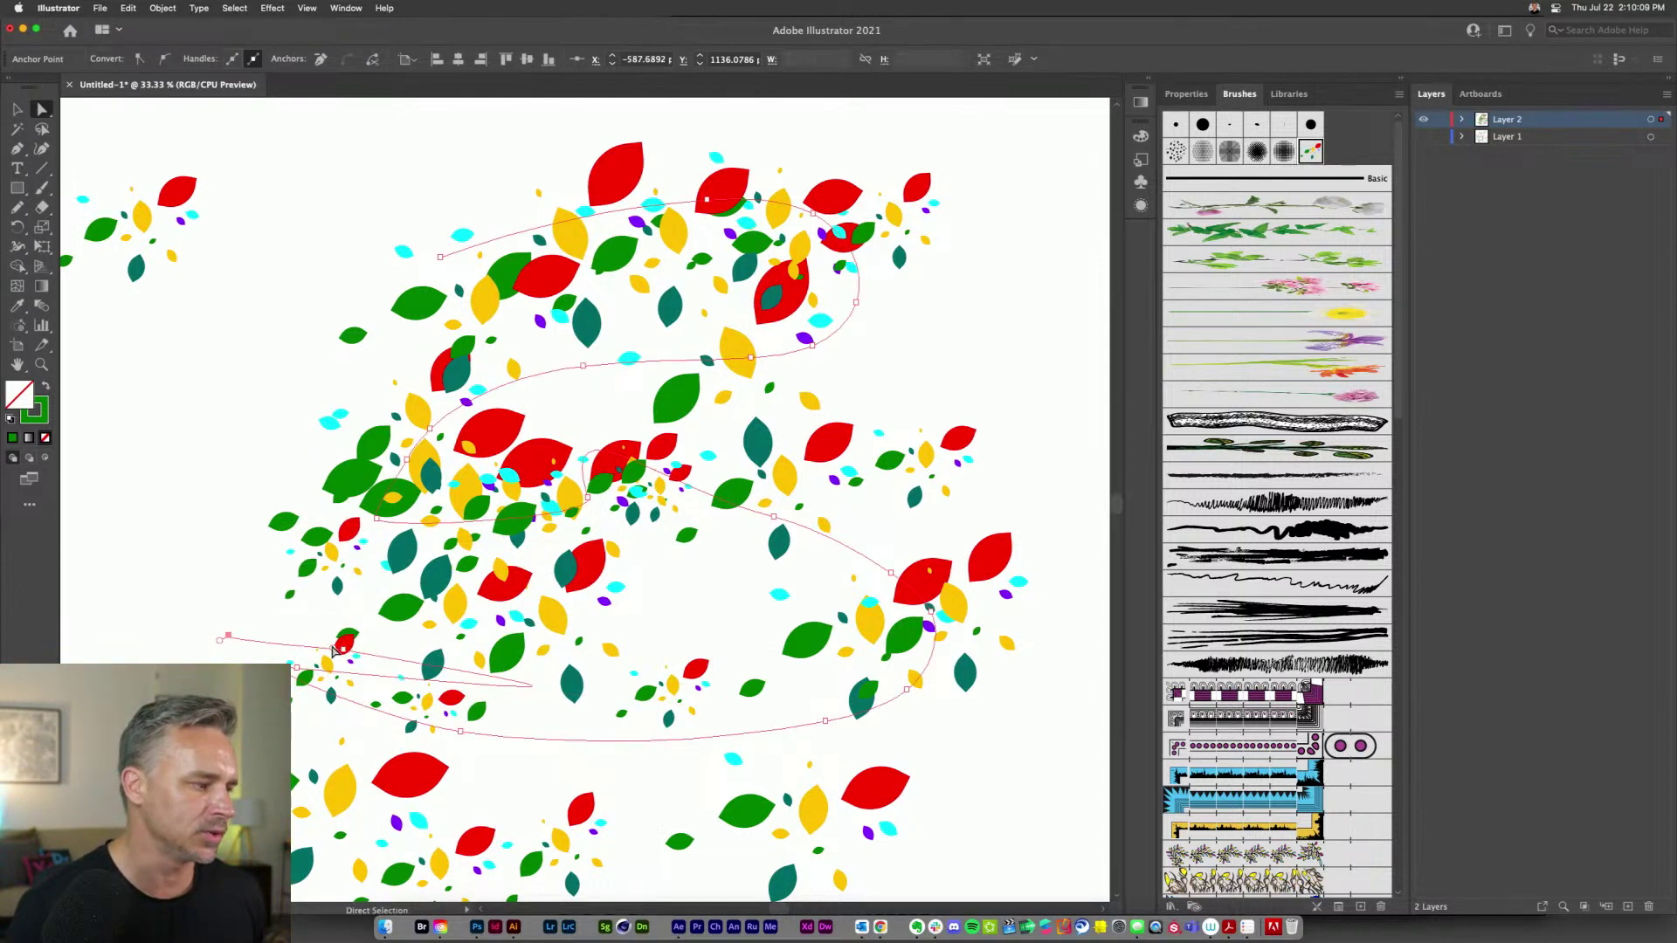
{"action": "left_click_drag", "start_coordinate": [343, 654], "coordinate": [172, 584]}
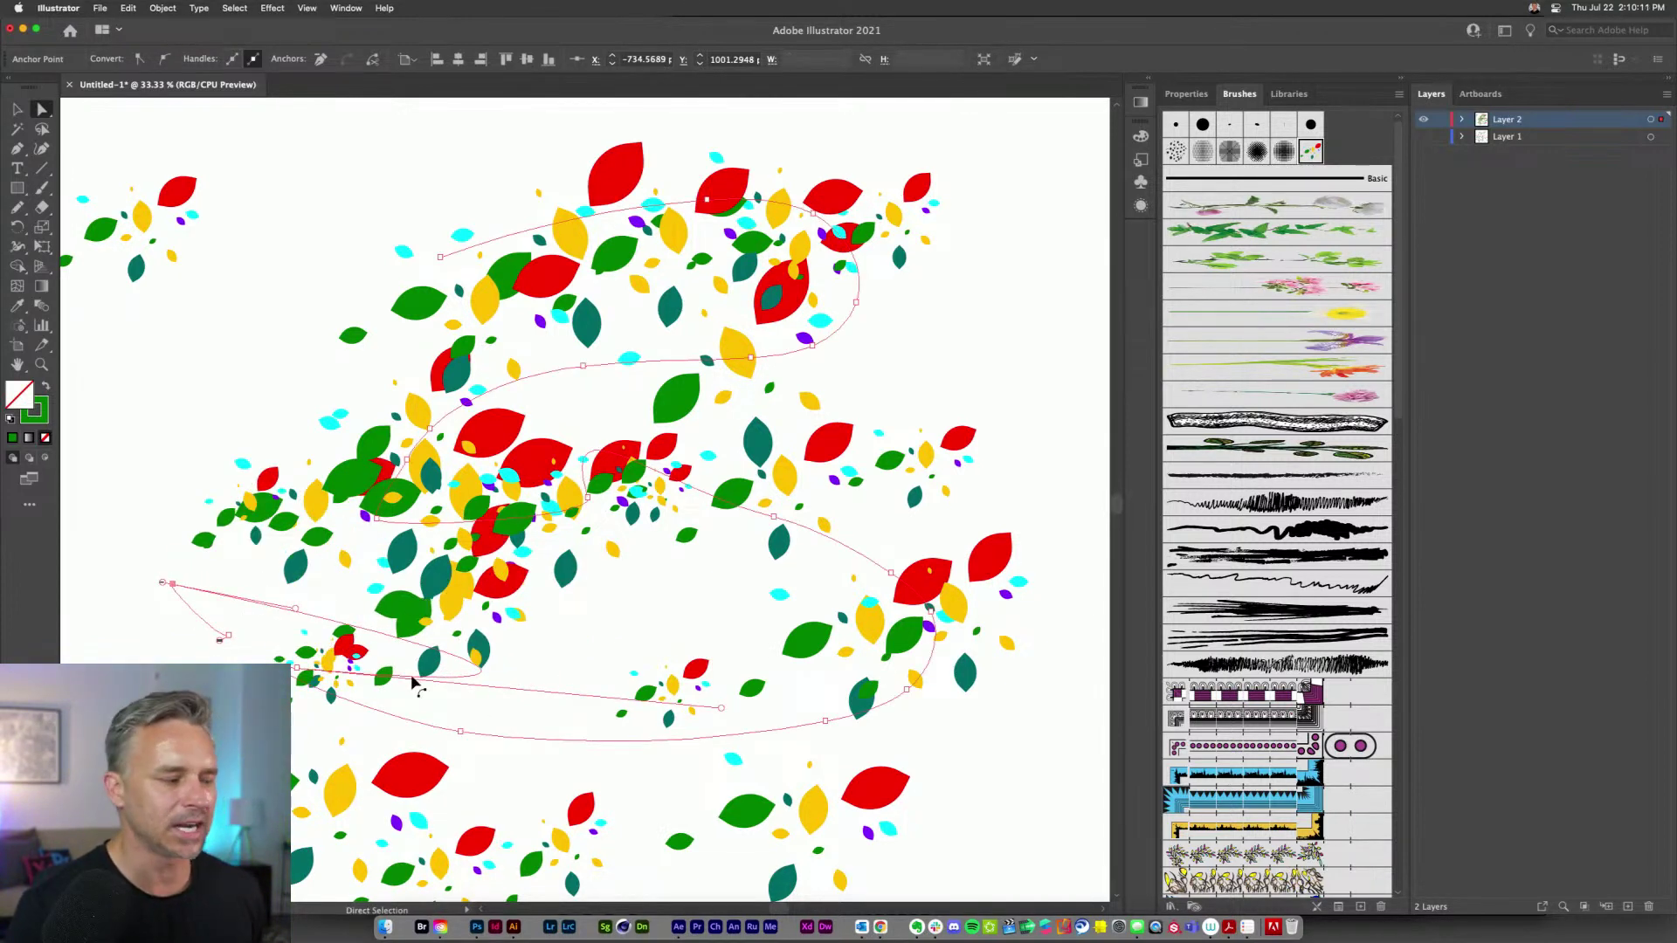
{"action": "left_click_drag", "start_coordinate": [295, 613], "coordinate": [263, 669]}
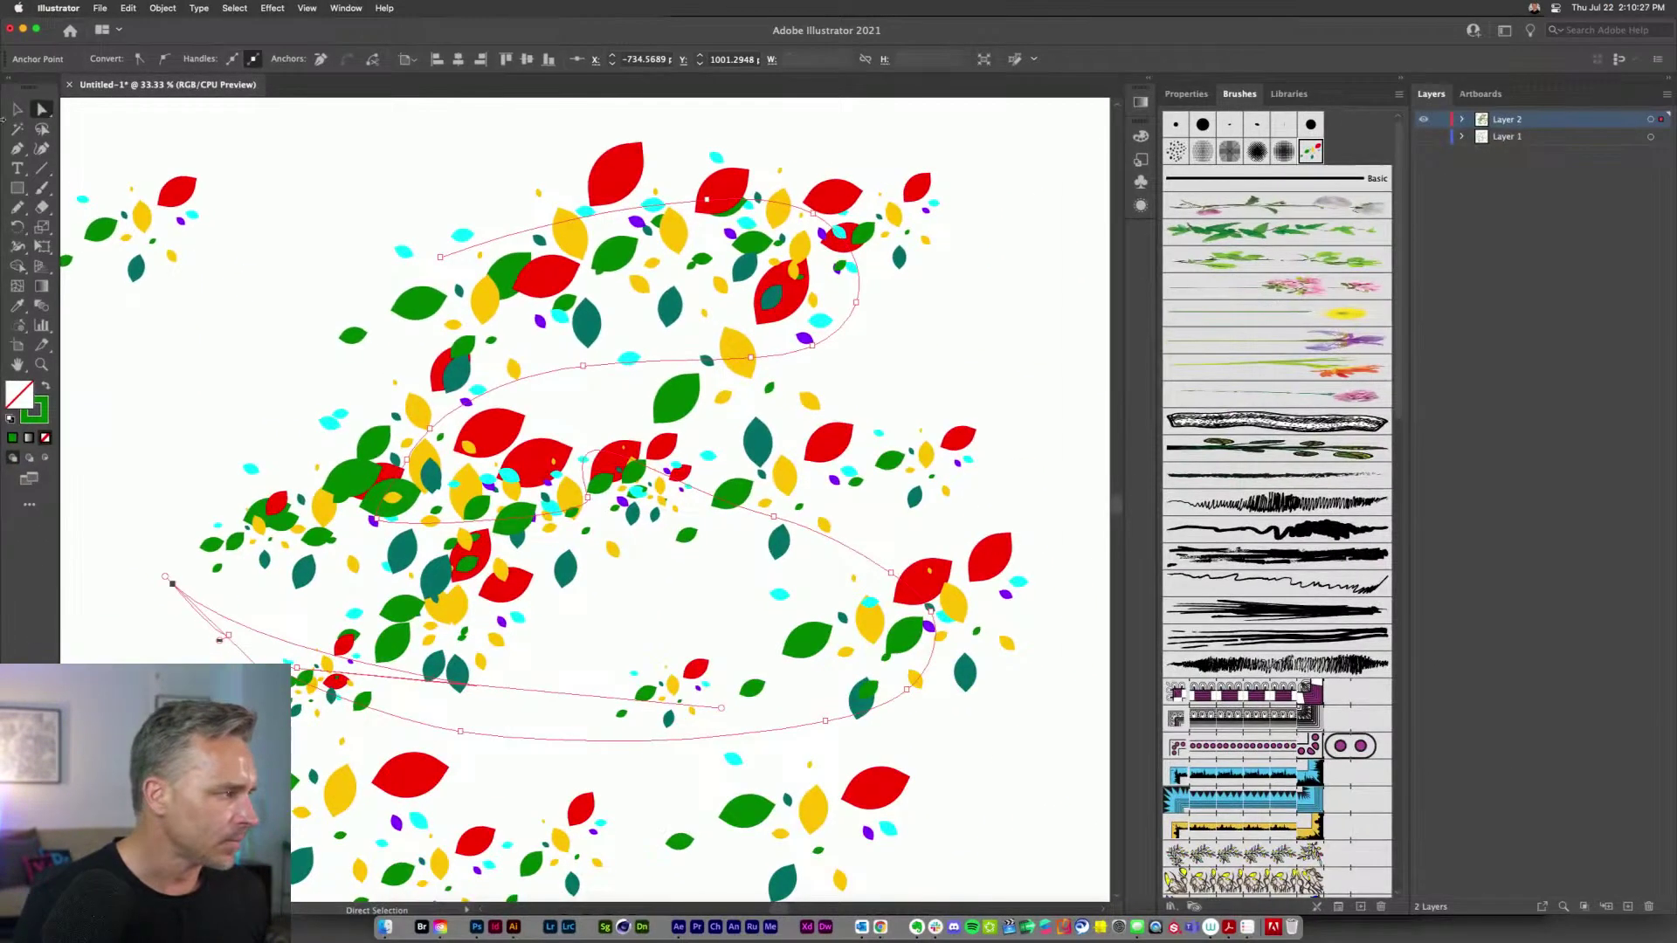
- Undo the path reshaping and the winding leaf path, leaving only the original leaf cluster
{"action": "key", "text": "v"}
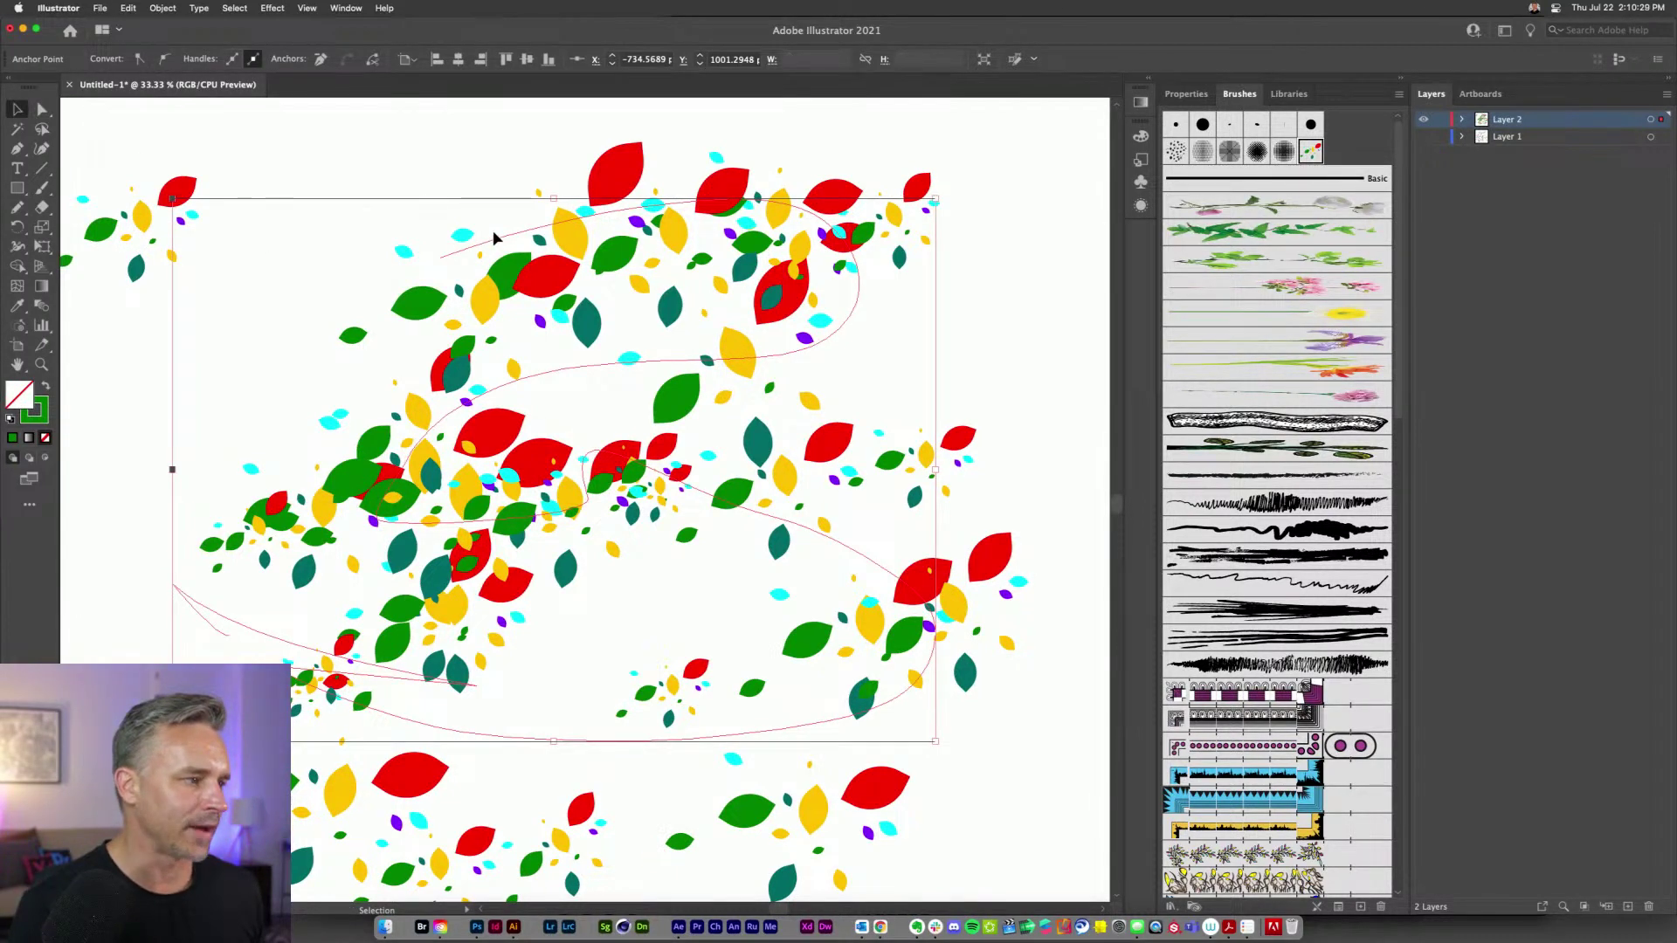
{"action": "key", "text": "ctrl+z"}
{"action": "key", "text": "ctrl+z"}
{"action": "key", "text": "ctrl+z"}
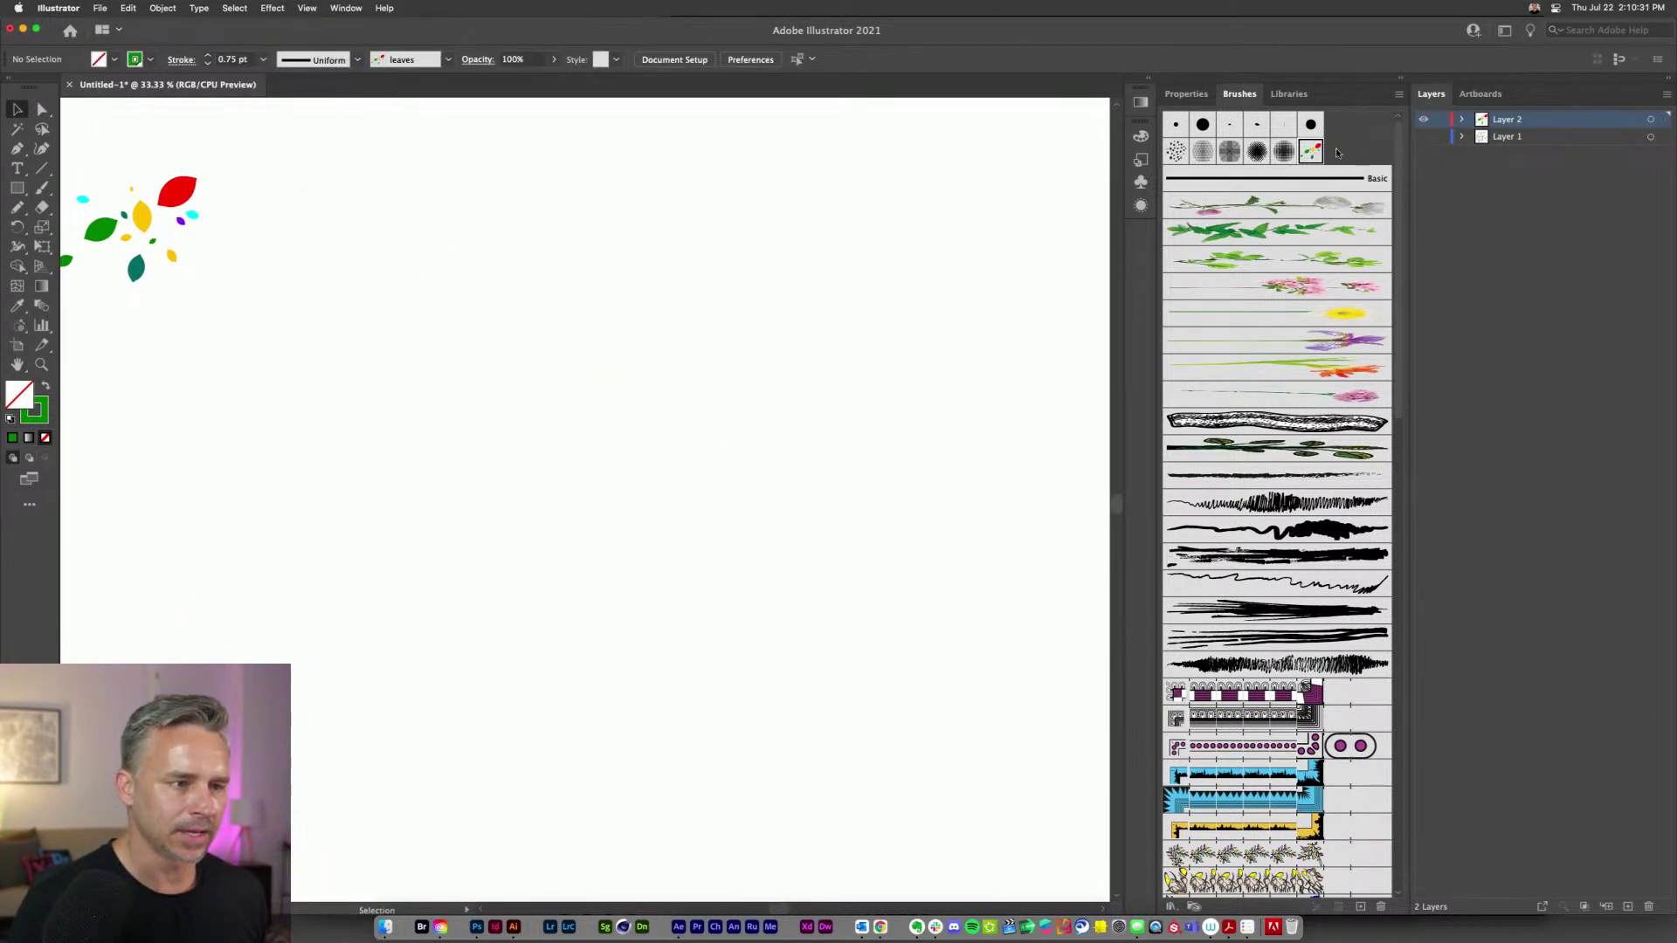
- Copy six leaves from the cluster into clear space and enlarge the copies to about 840 × 610 px
{"action": "left_click_drag", "start_coordinate": [281, 144], "coordinate": [748, 347]}
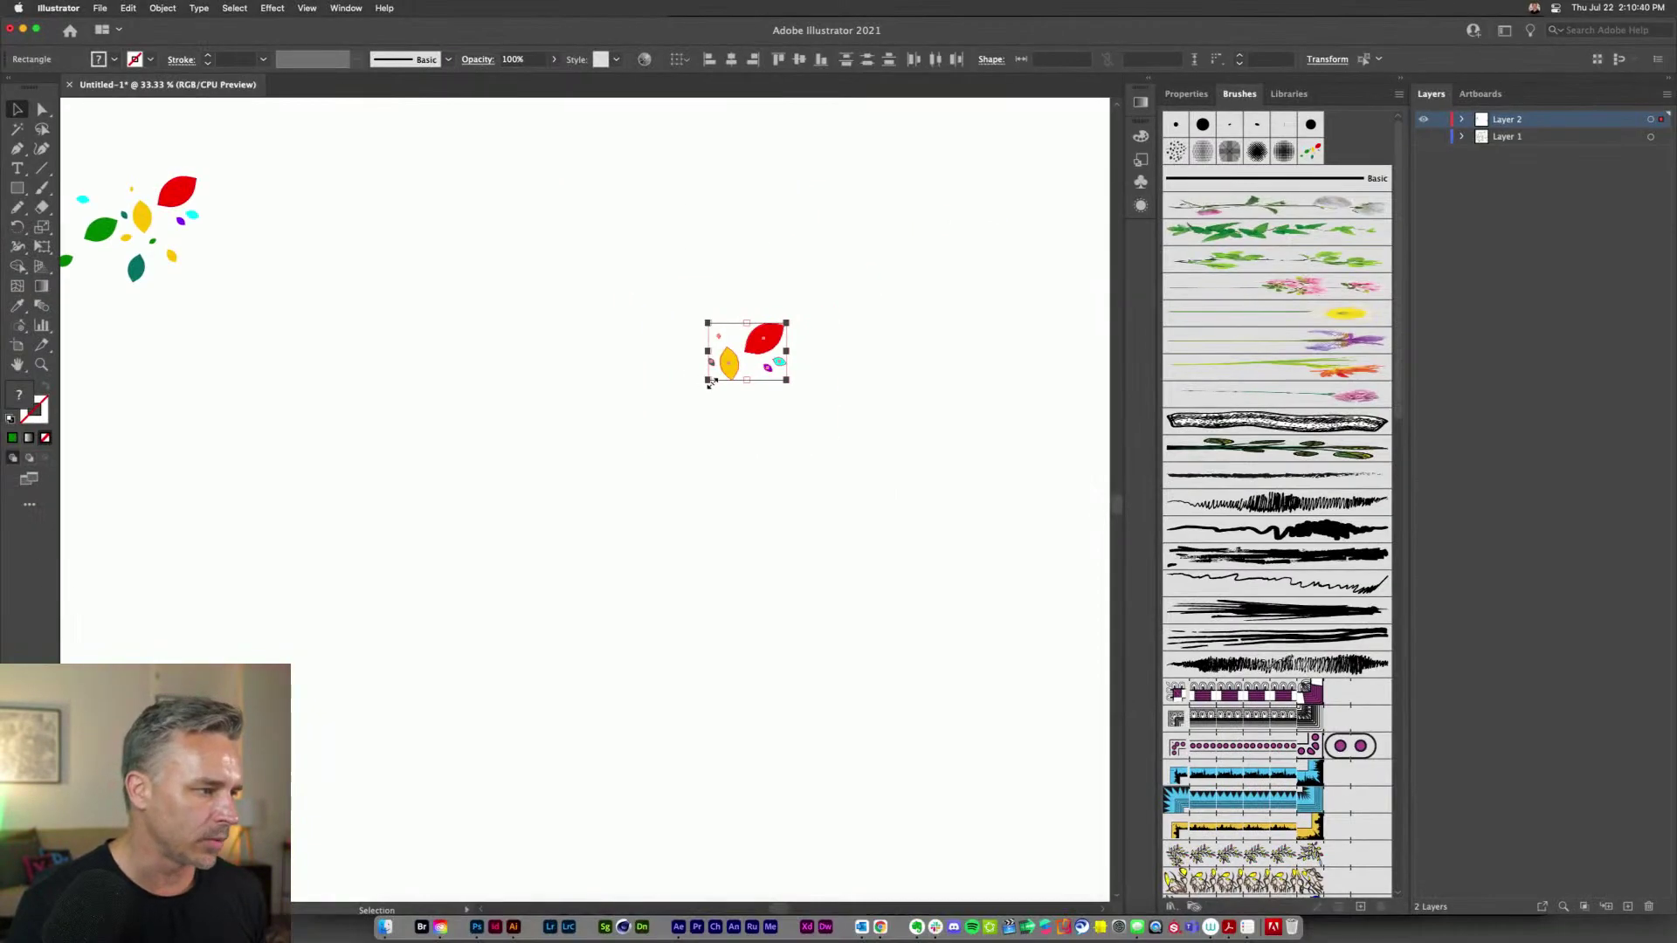
{"action": "left_click_drag", "start_coordinate": [710, 382], "coordinate": [439, 556]}
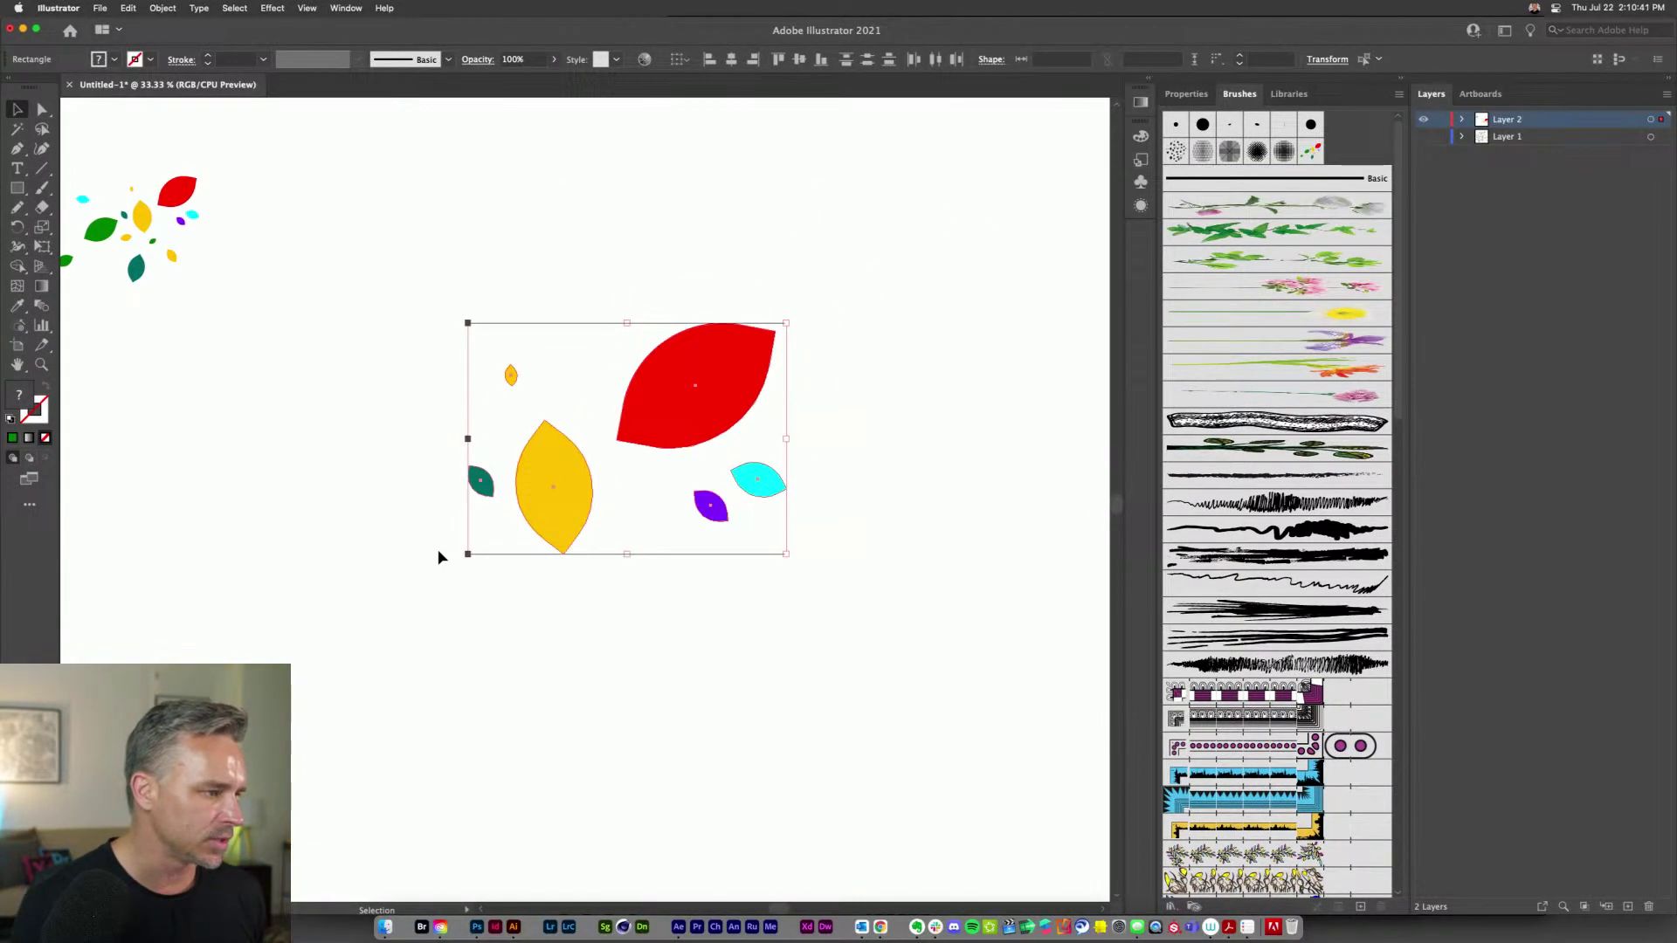
{"action": "key", "text": "n"}
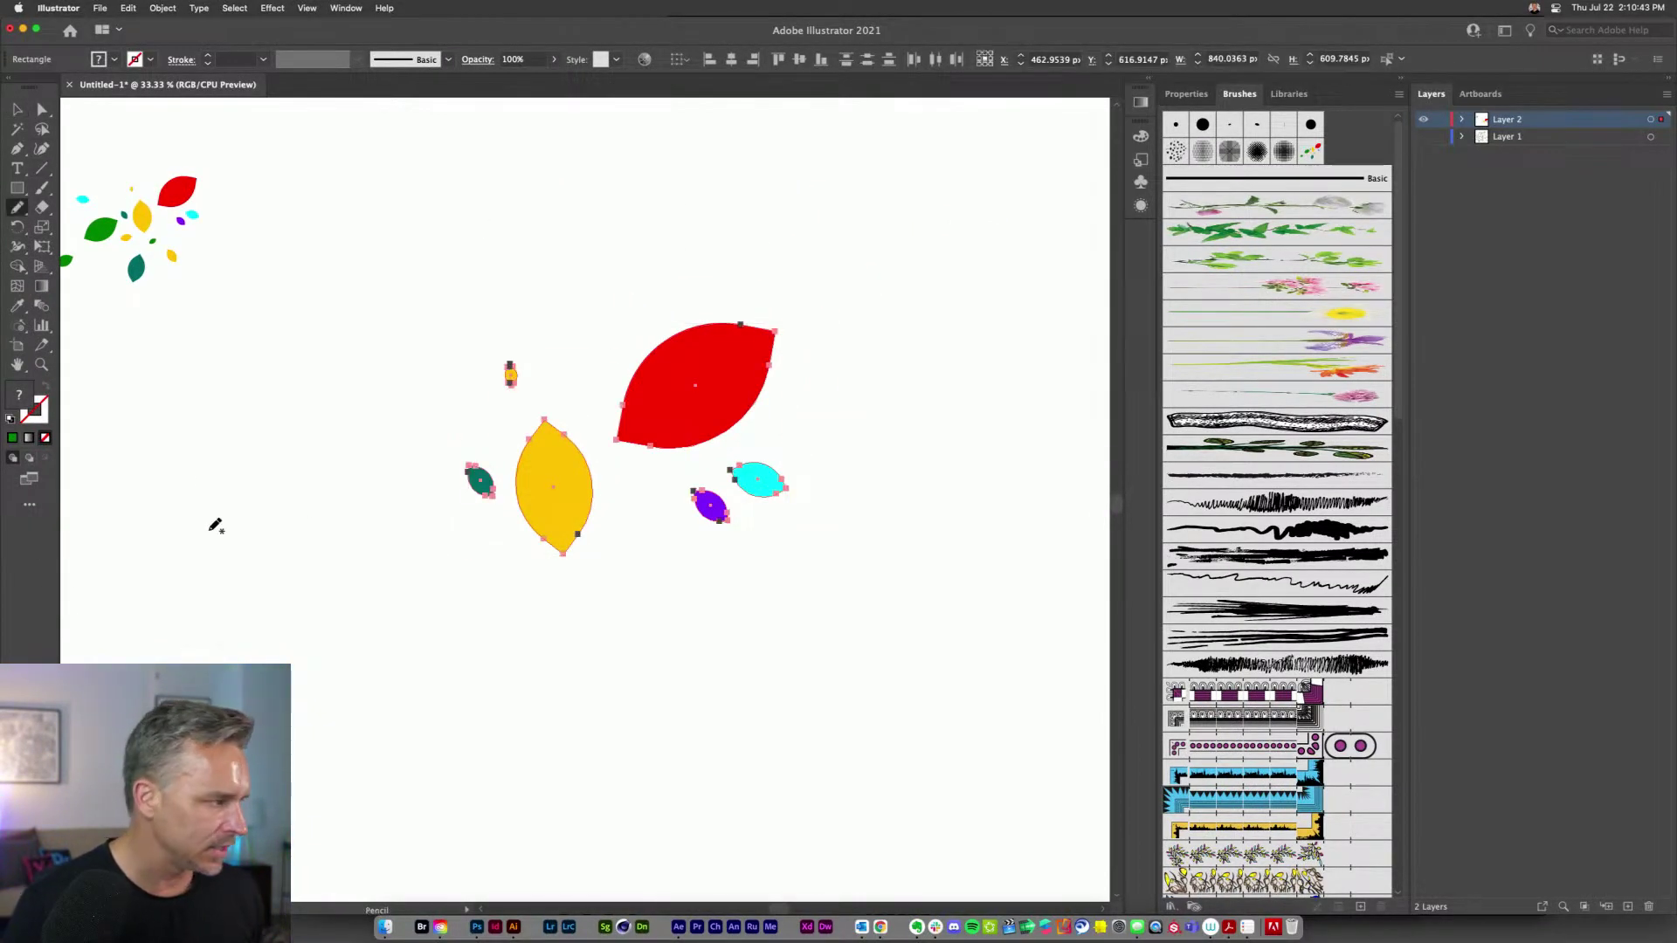
{"action": "key", "text": "v"}
{"action": "key", "text": "super+a"}
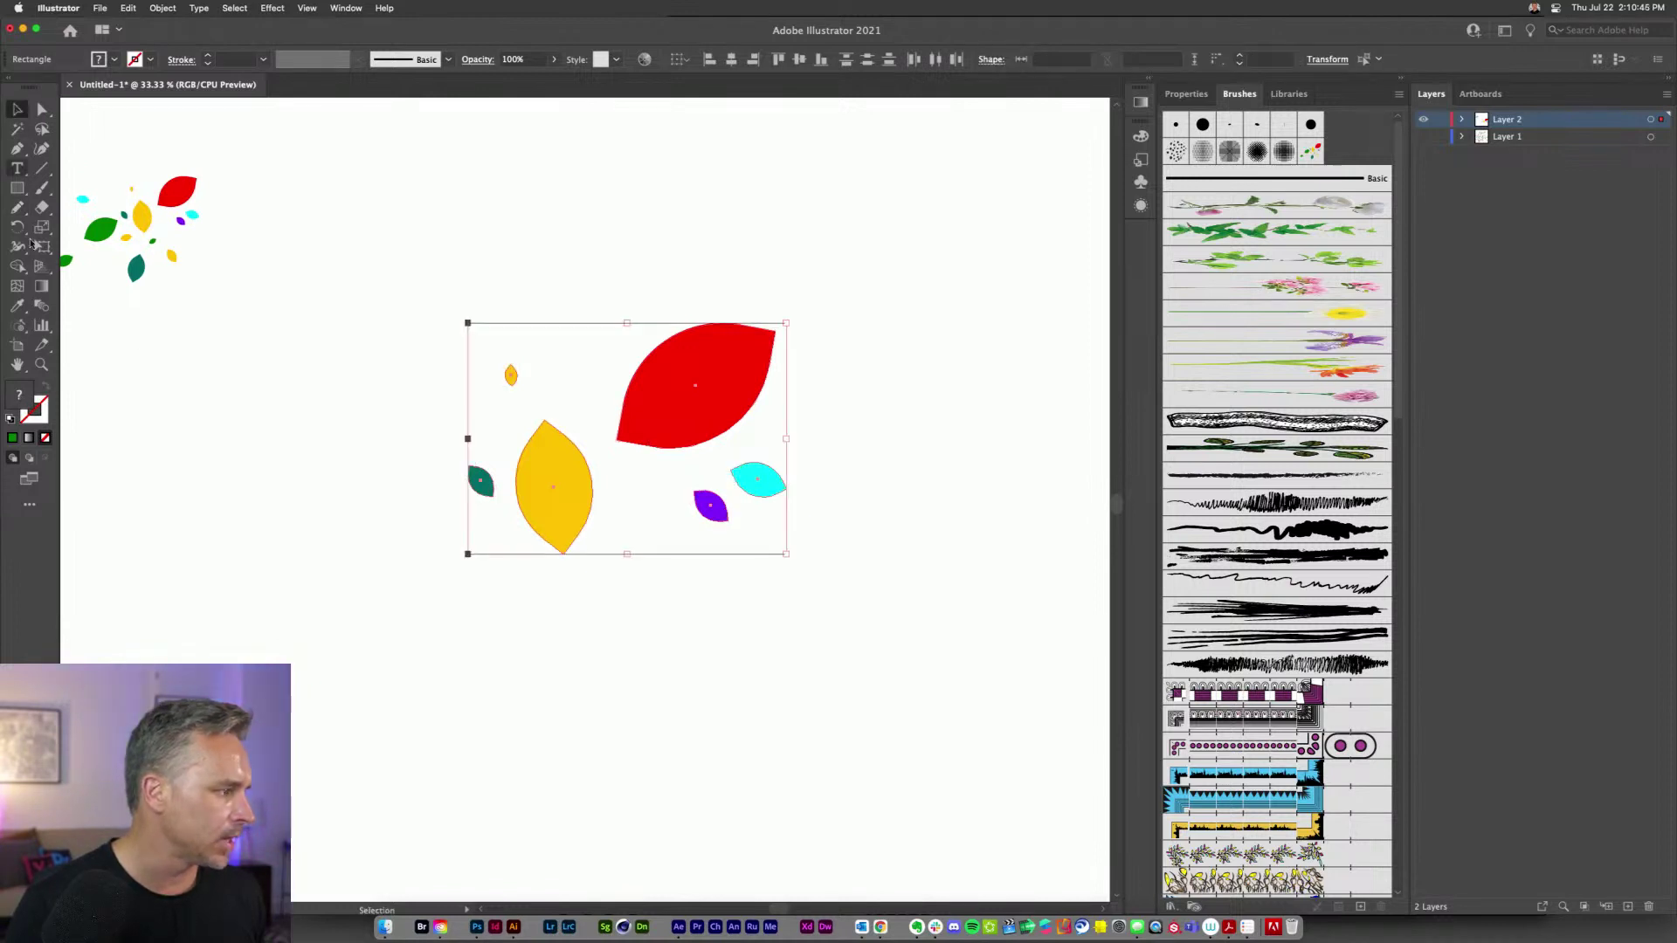
- Make the stroke active for the copied leaves, expand the collapsed panels, and display the selection's properties
{"action": "left_click", "coordinate": [35, 417]}
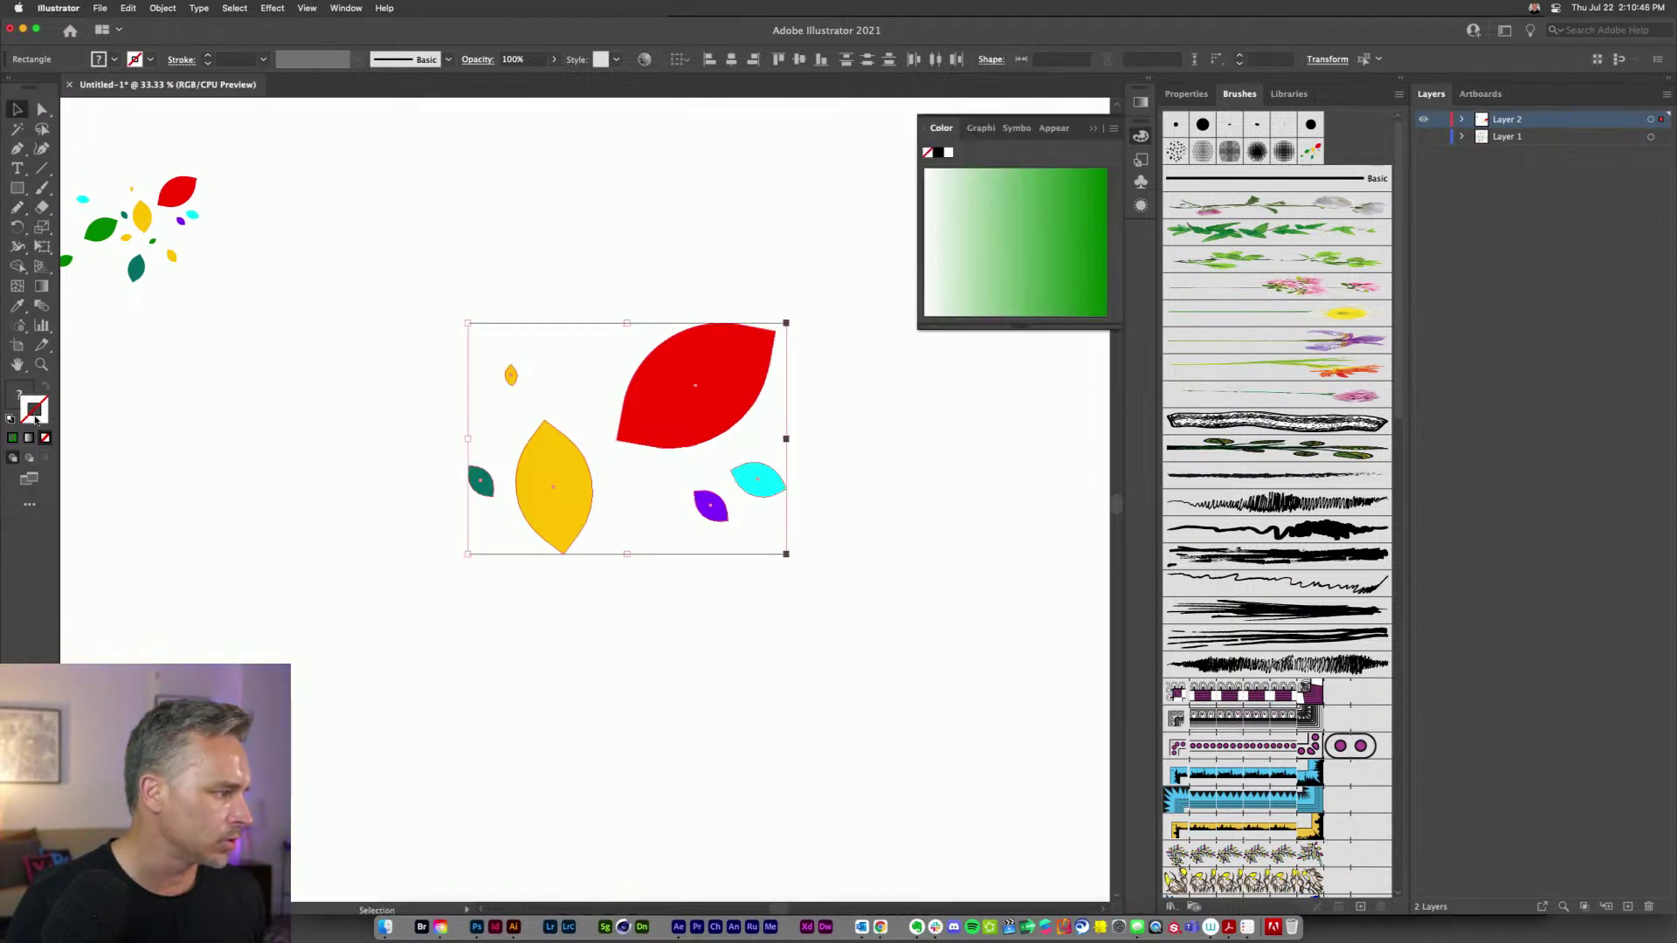
{"action": "left_click", "coordinate": [1094, 129]}
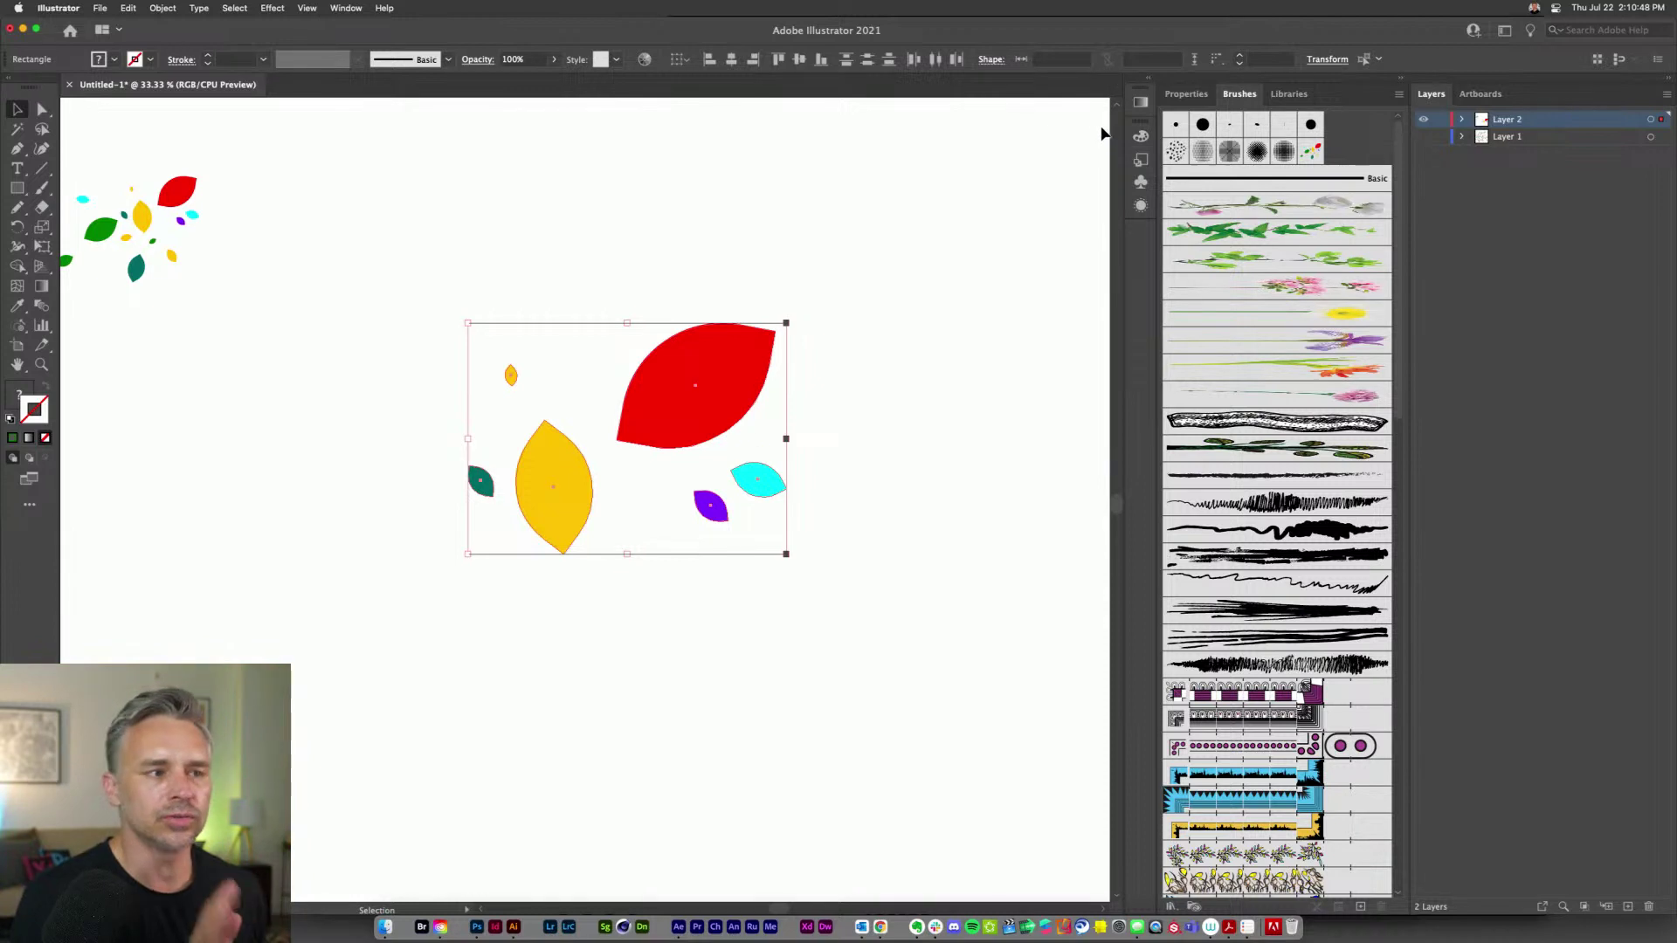
{"action": "left_click", "coordinate": [1152, 79]}
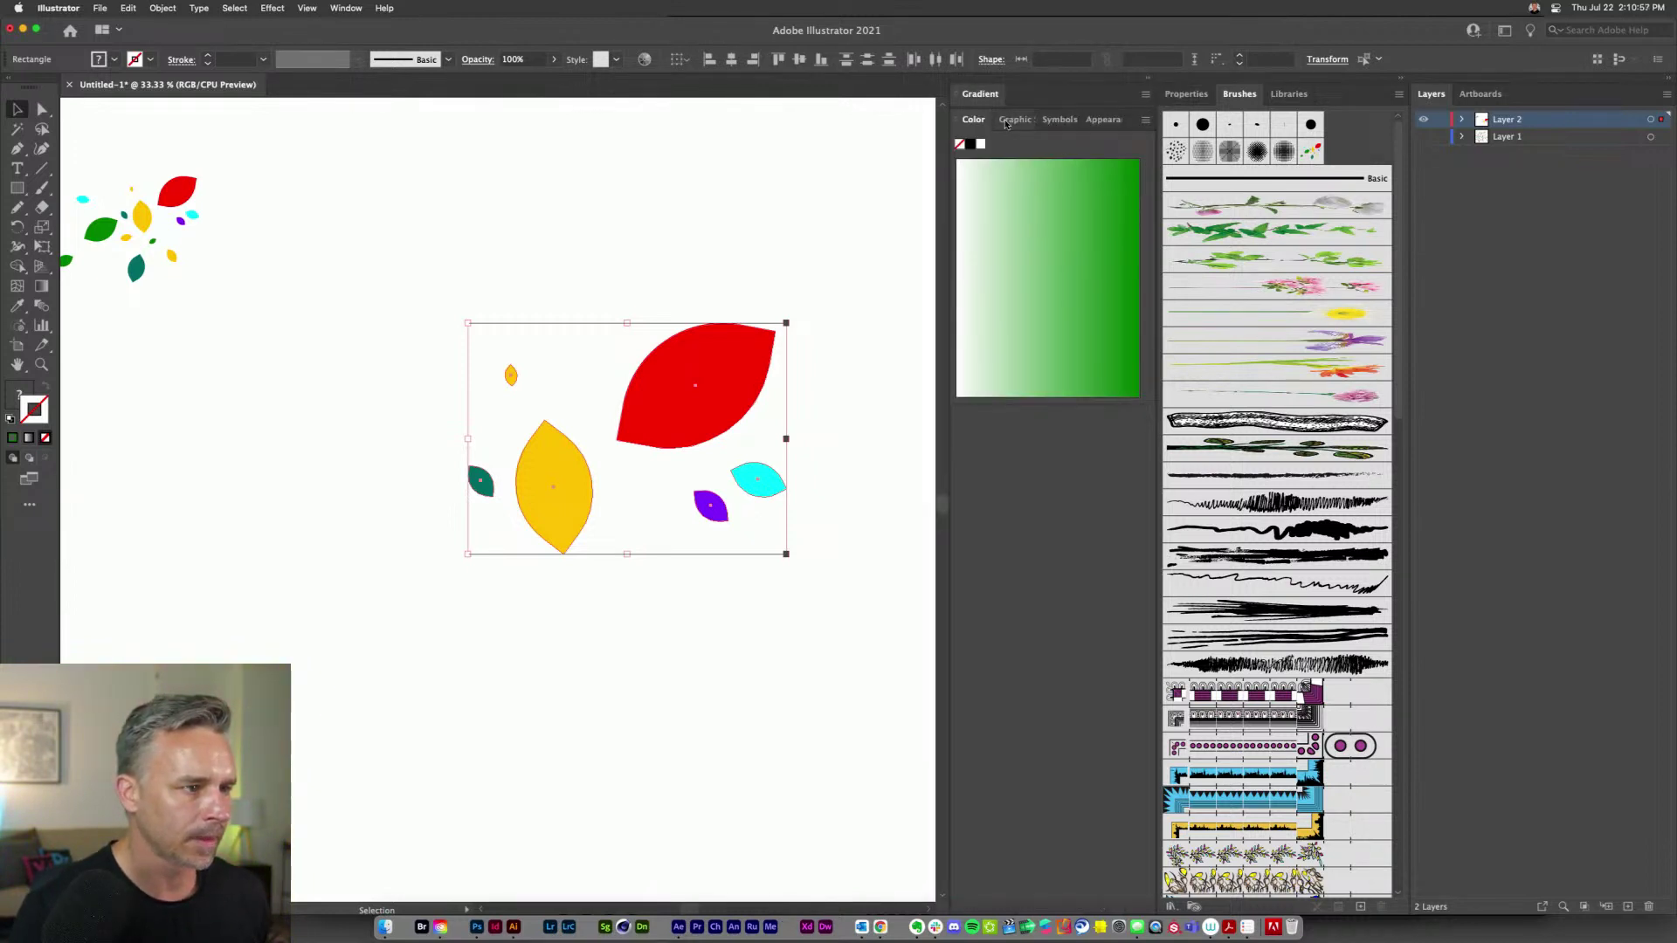
{"action": "left_click", "coordinate": [1186, 94]}
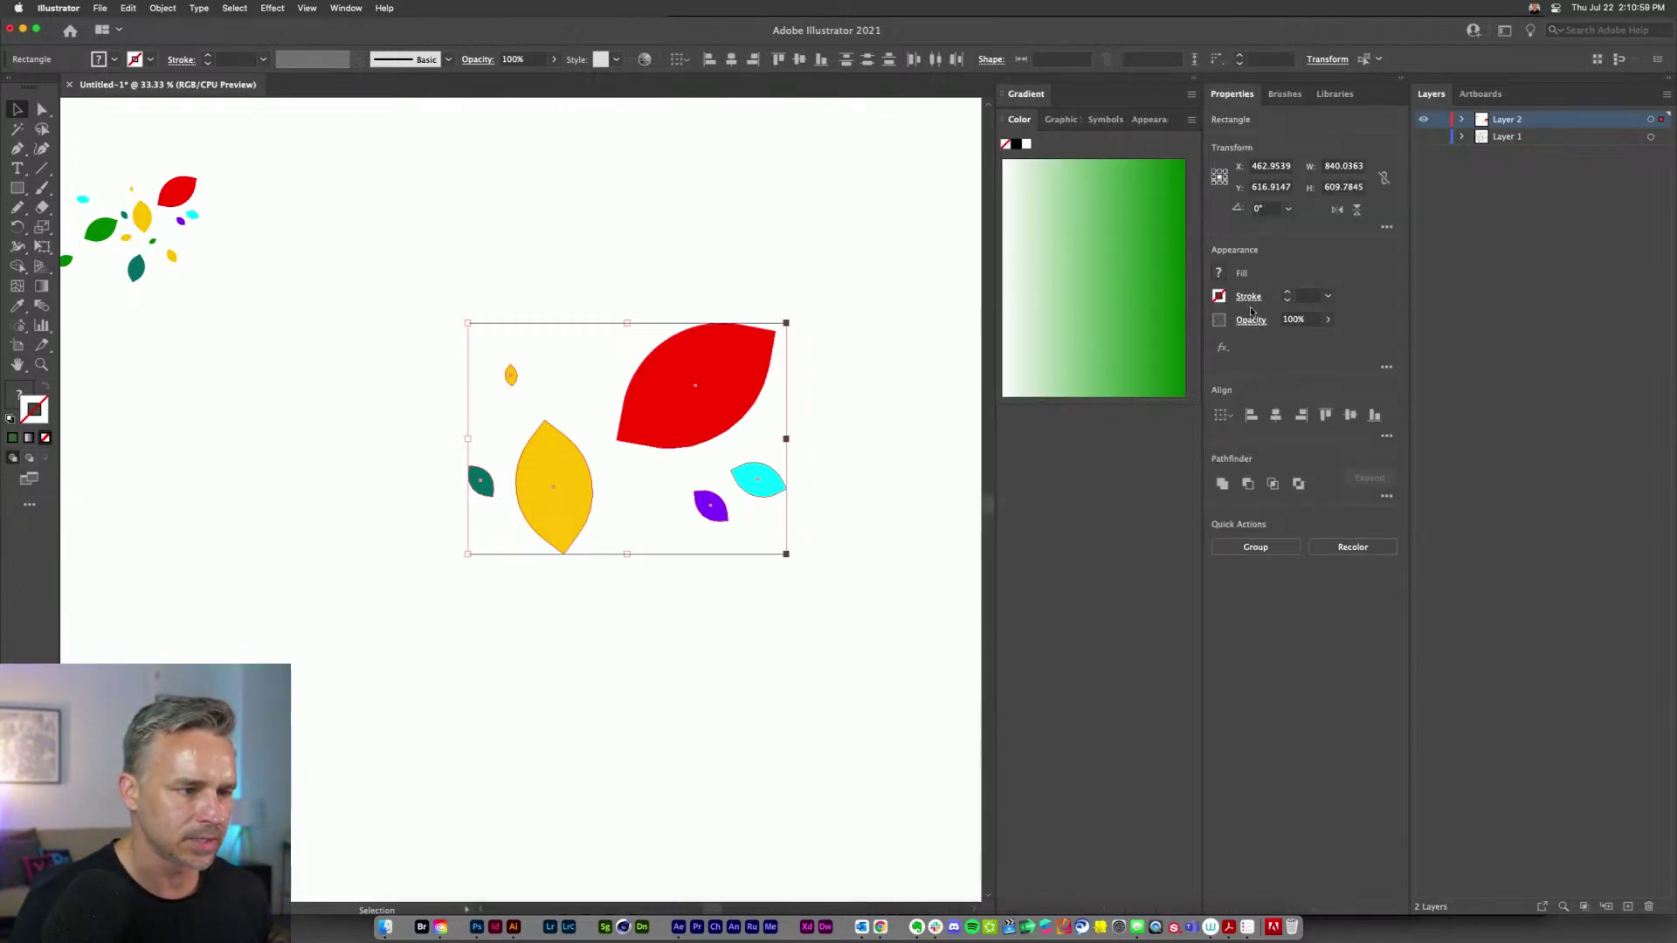
- Try a 0.25 pt stroke on all six selected leaves and undo it
{"action": "left_click", "coordinate": [1247, 299]}
{"action": "left_click", "coordinate": [1141, 316]}
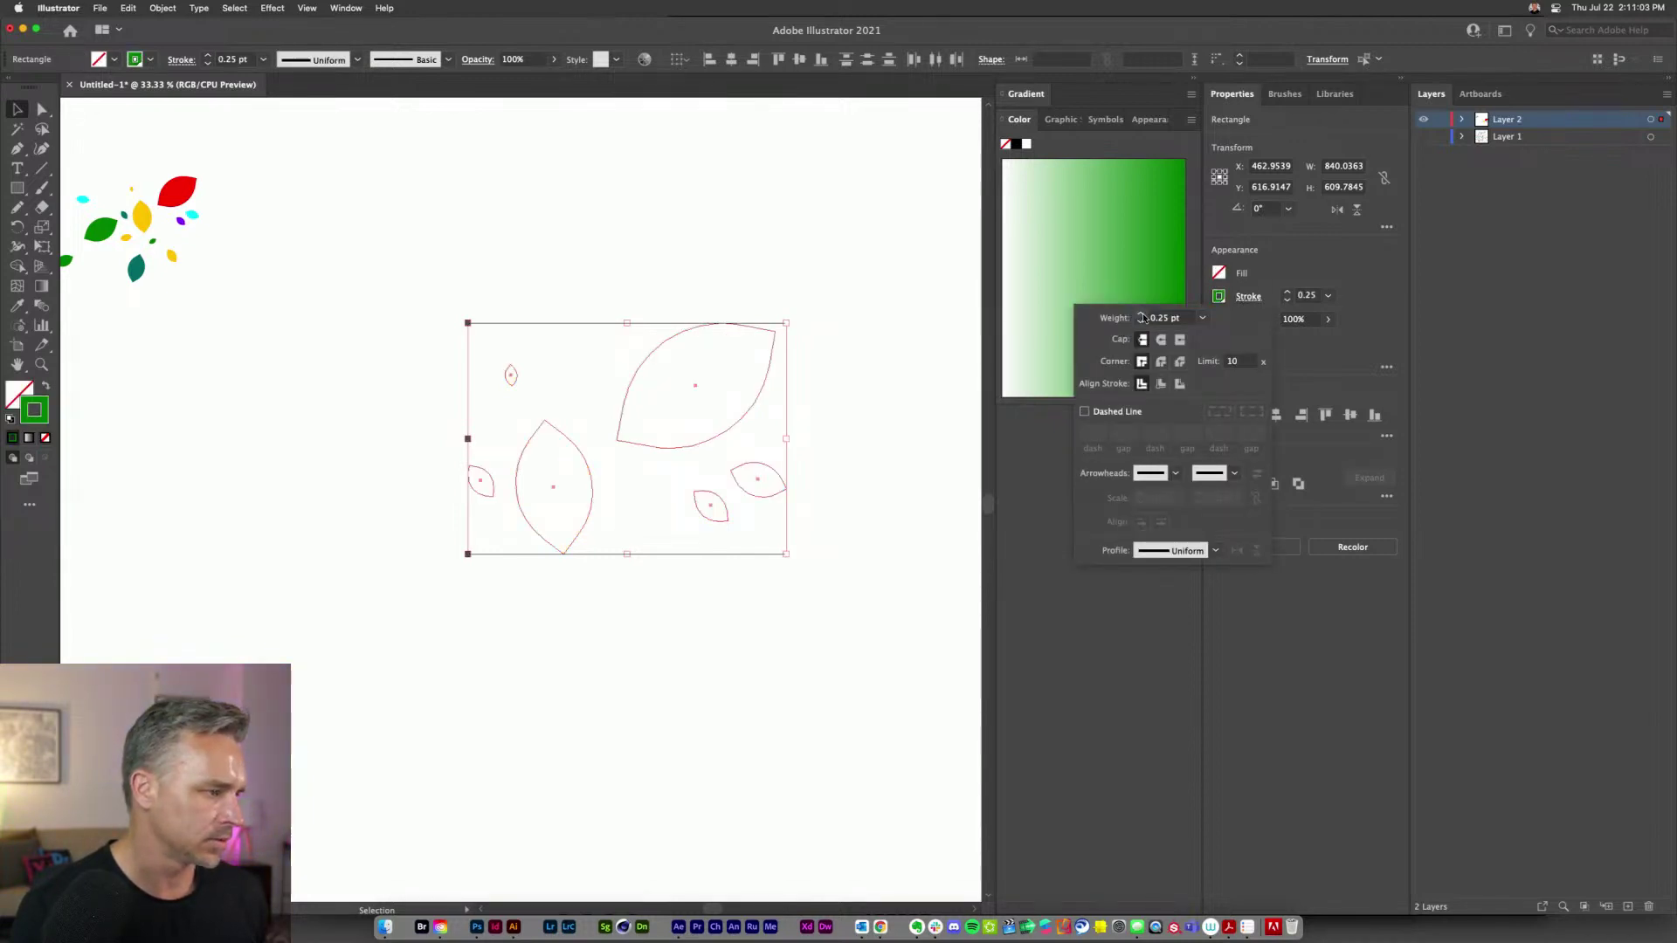
{"action": "key", "text": "Escape"}
{"action": "key", "text": "super+z"}
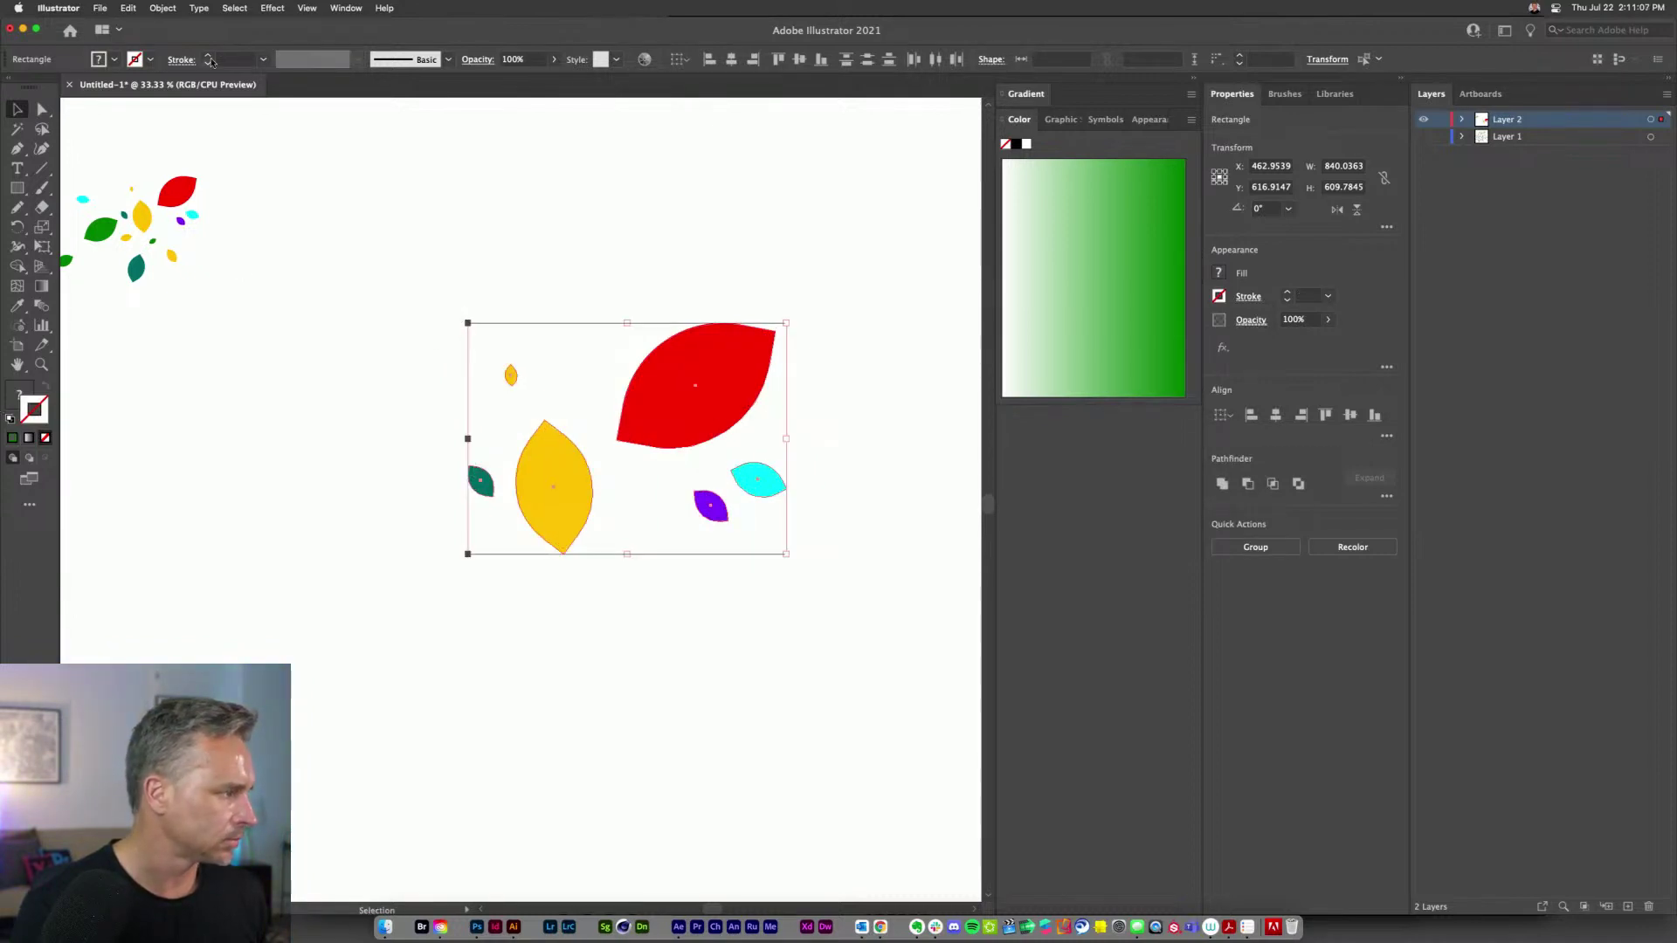
{"action": "key", "text": "super+shift+z"}
{"action": "key", "text": "super+z"}
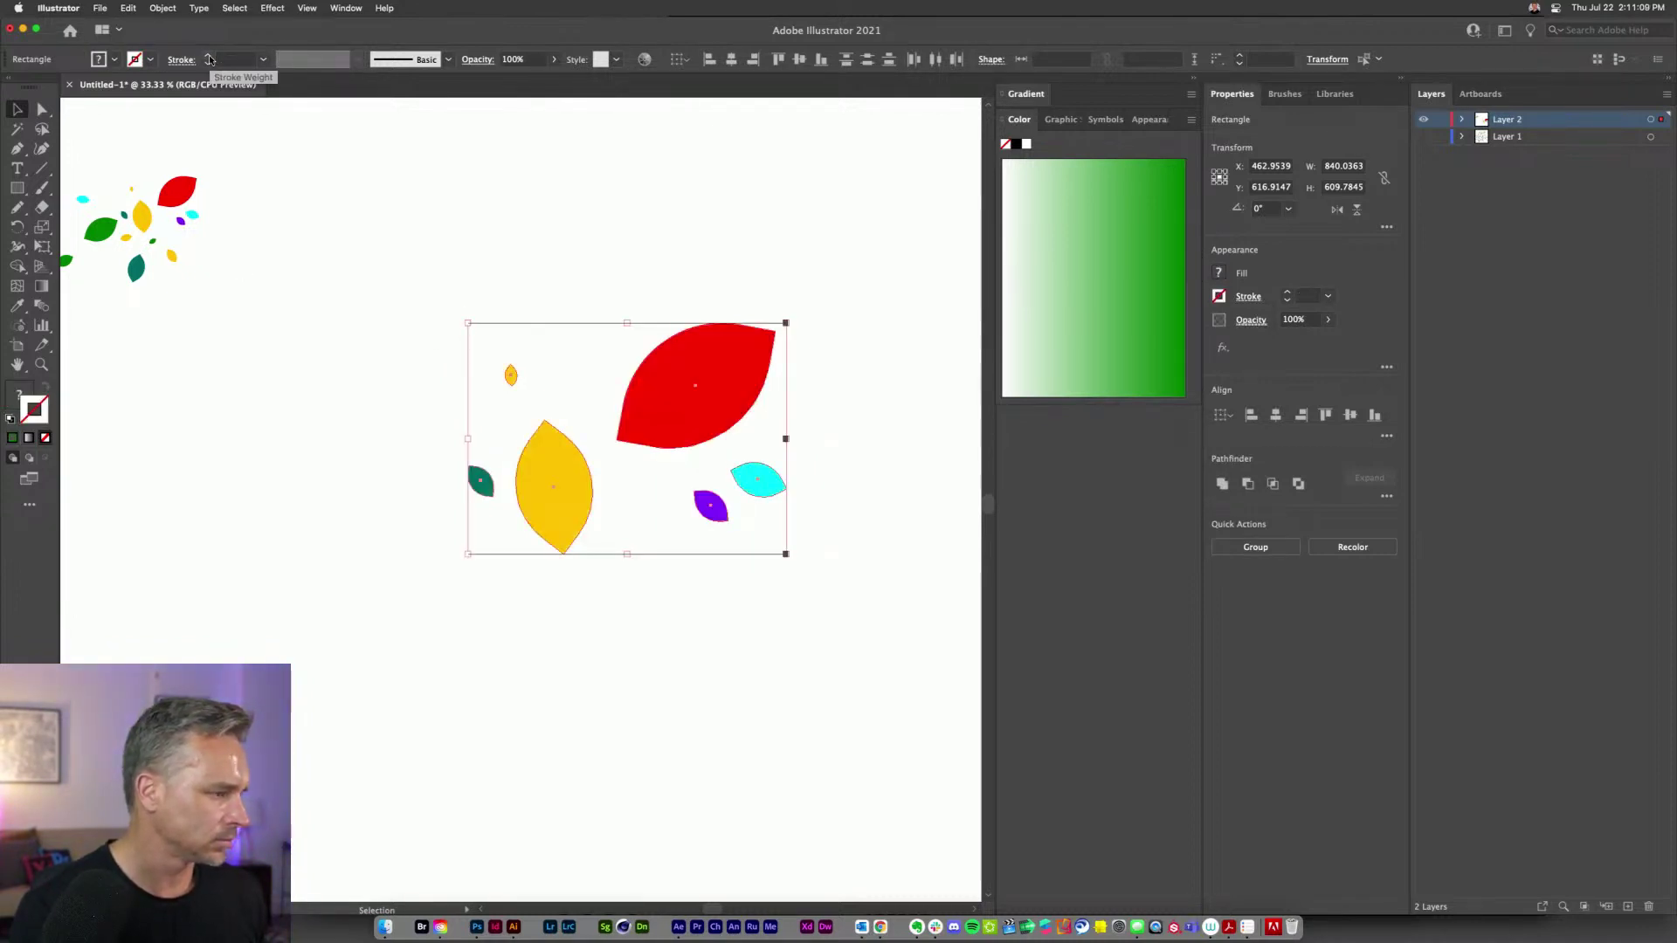
- Select only the large red leaf and give it a 0.25 pt stroke
{"action": "left_click", "coordinate": [527, 419]}
{"action": "left_click", "coordinate": [688, 404]}
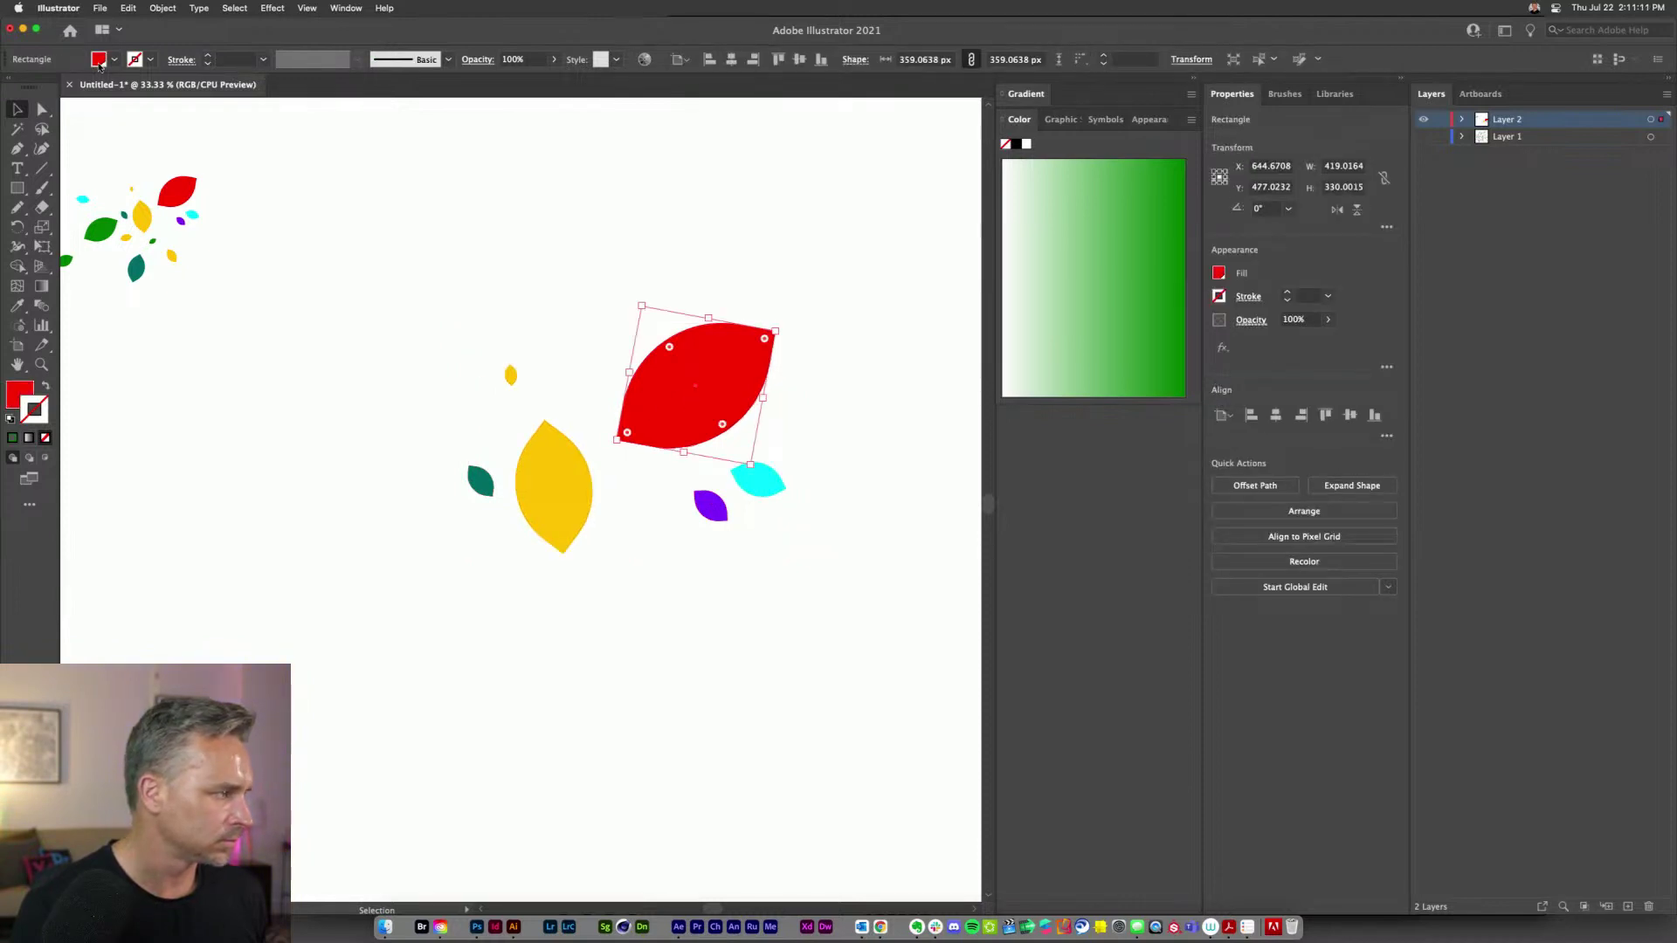
{"action": "left_click", "coordinate": [209, 58]}
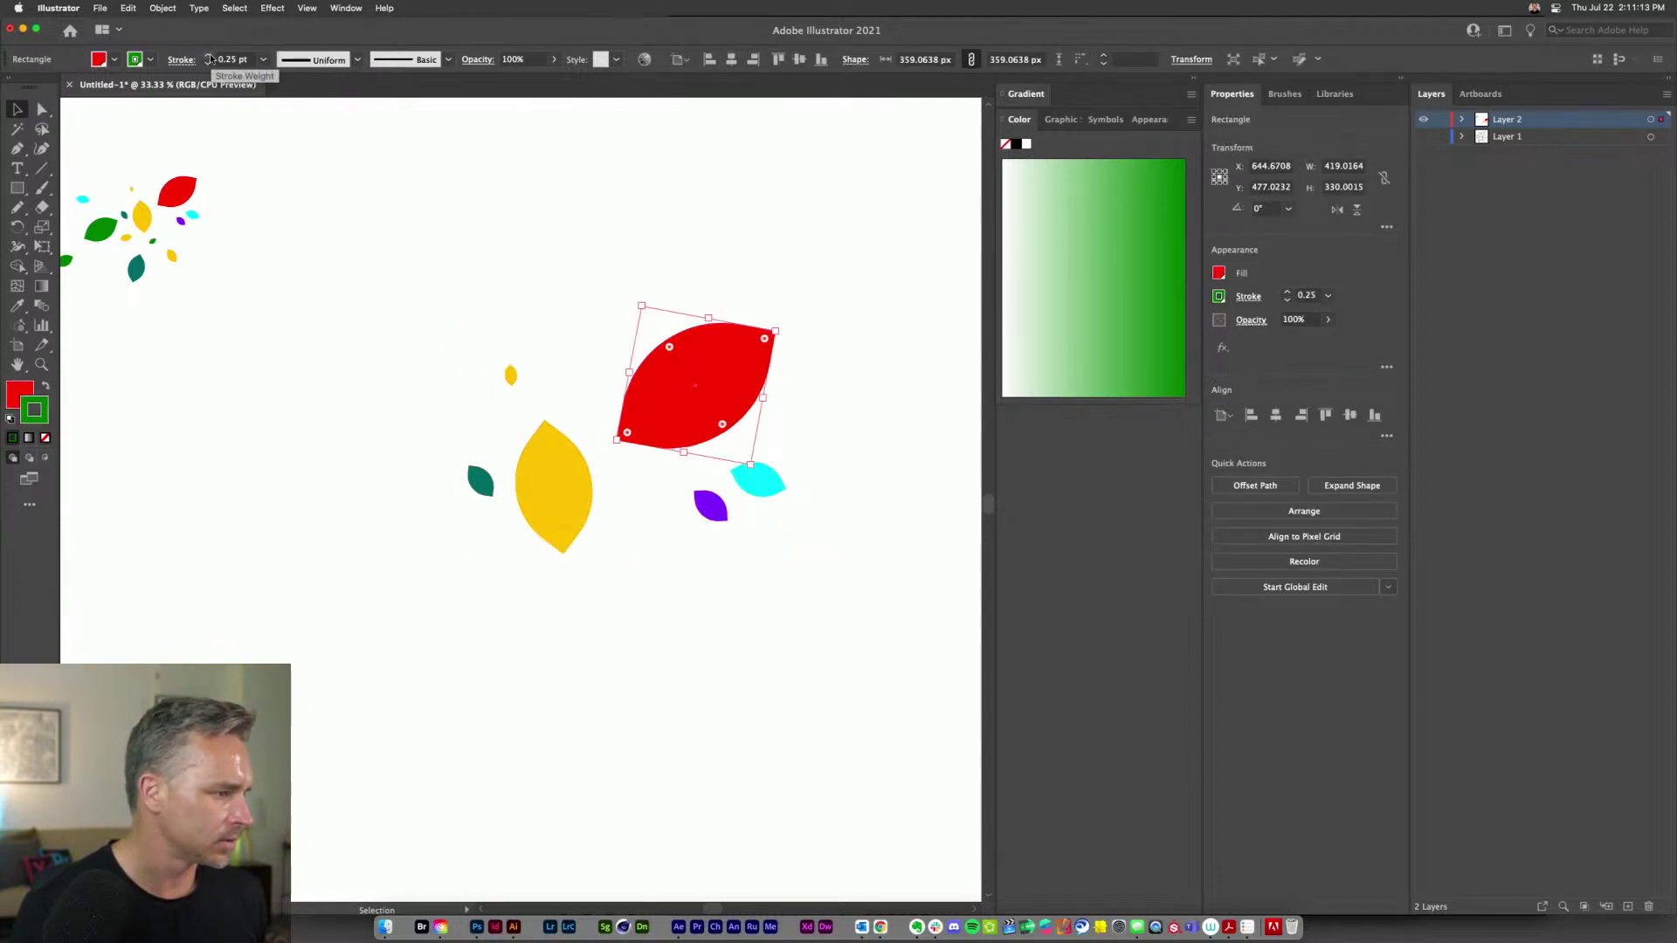
- Increase the large red leaf's stroke weight to 21 pt
{"action": "left_click", "coordinate": [210, 58]}
{"action": "left_click", "coordinate": [209, 57]}
{"action": "left_click", "coordinate": [210, 57]}
{"action": "left_click", "coordinate": [209, 57]}
{"action": "left_click", "coordinate": [210, 58]}
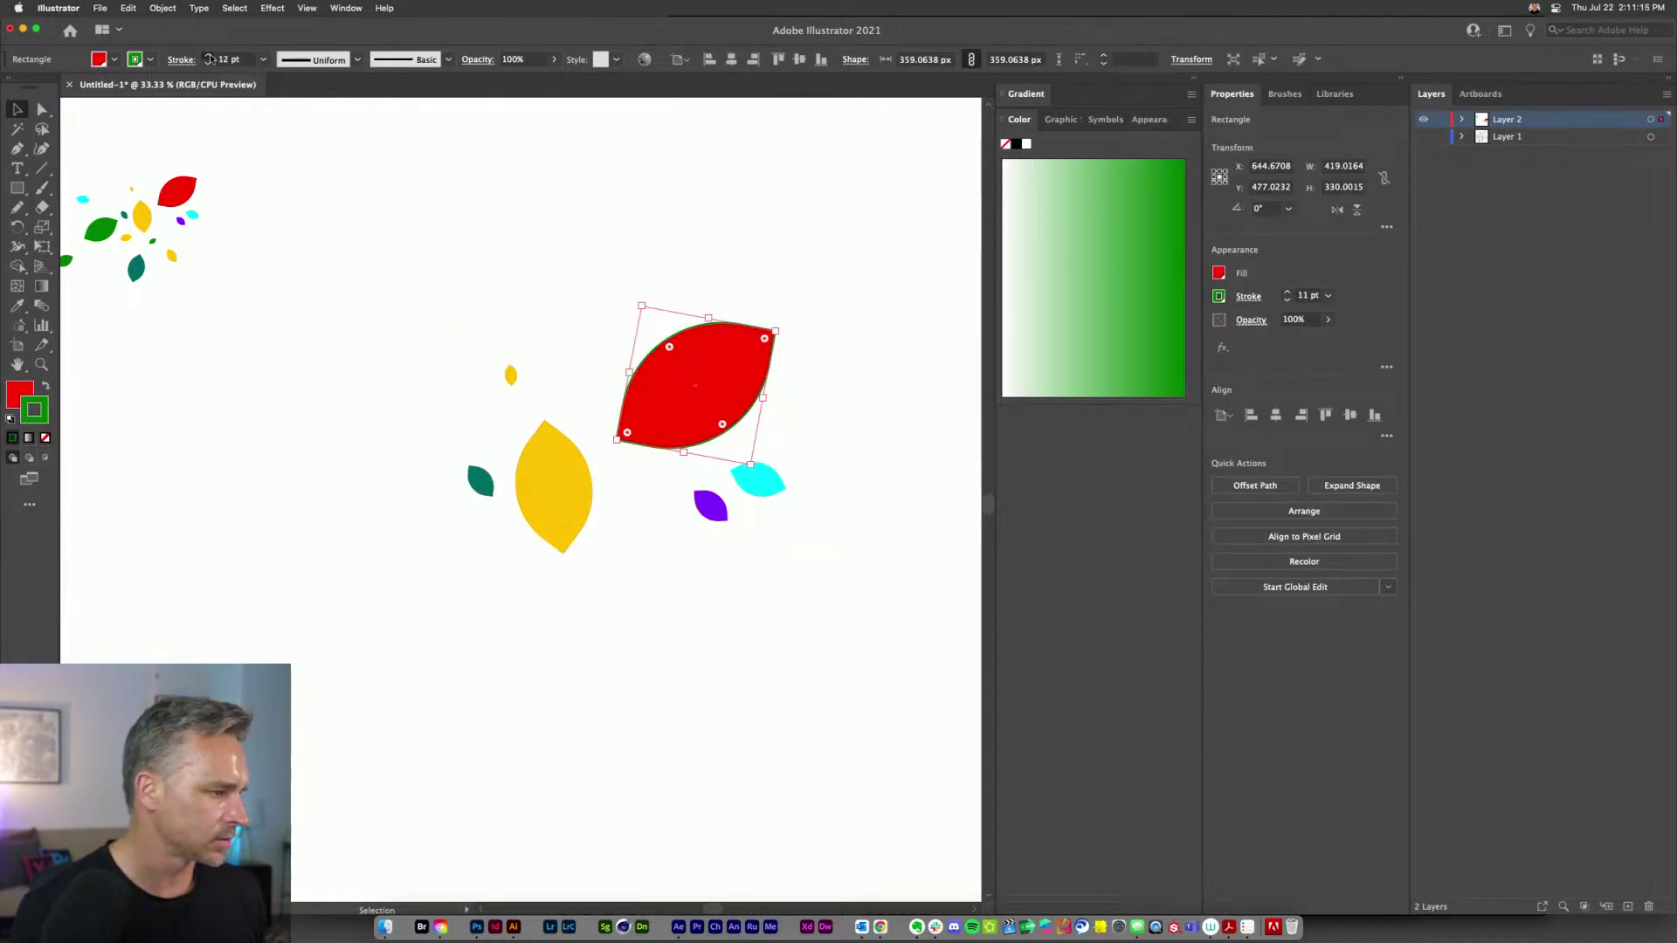
{"action": "left_click", "coordinate": [209, 57]}
{"action": "left_click", "coordinate": [210, 58]}
{"action": "left_click", "coordinate": [210, 57]}
{"action": "left_click", "coordinate": [210, 58]}
{"action": "left_click", "coordinate": [209, 57]}
{"action": "left_click", "coordinate": [210, 58]}
{"action": "left_click", "coordinate": [210, 58]}
{"action": "left_click", "coordinate": [209, 58]}
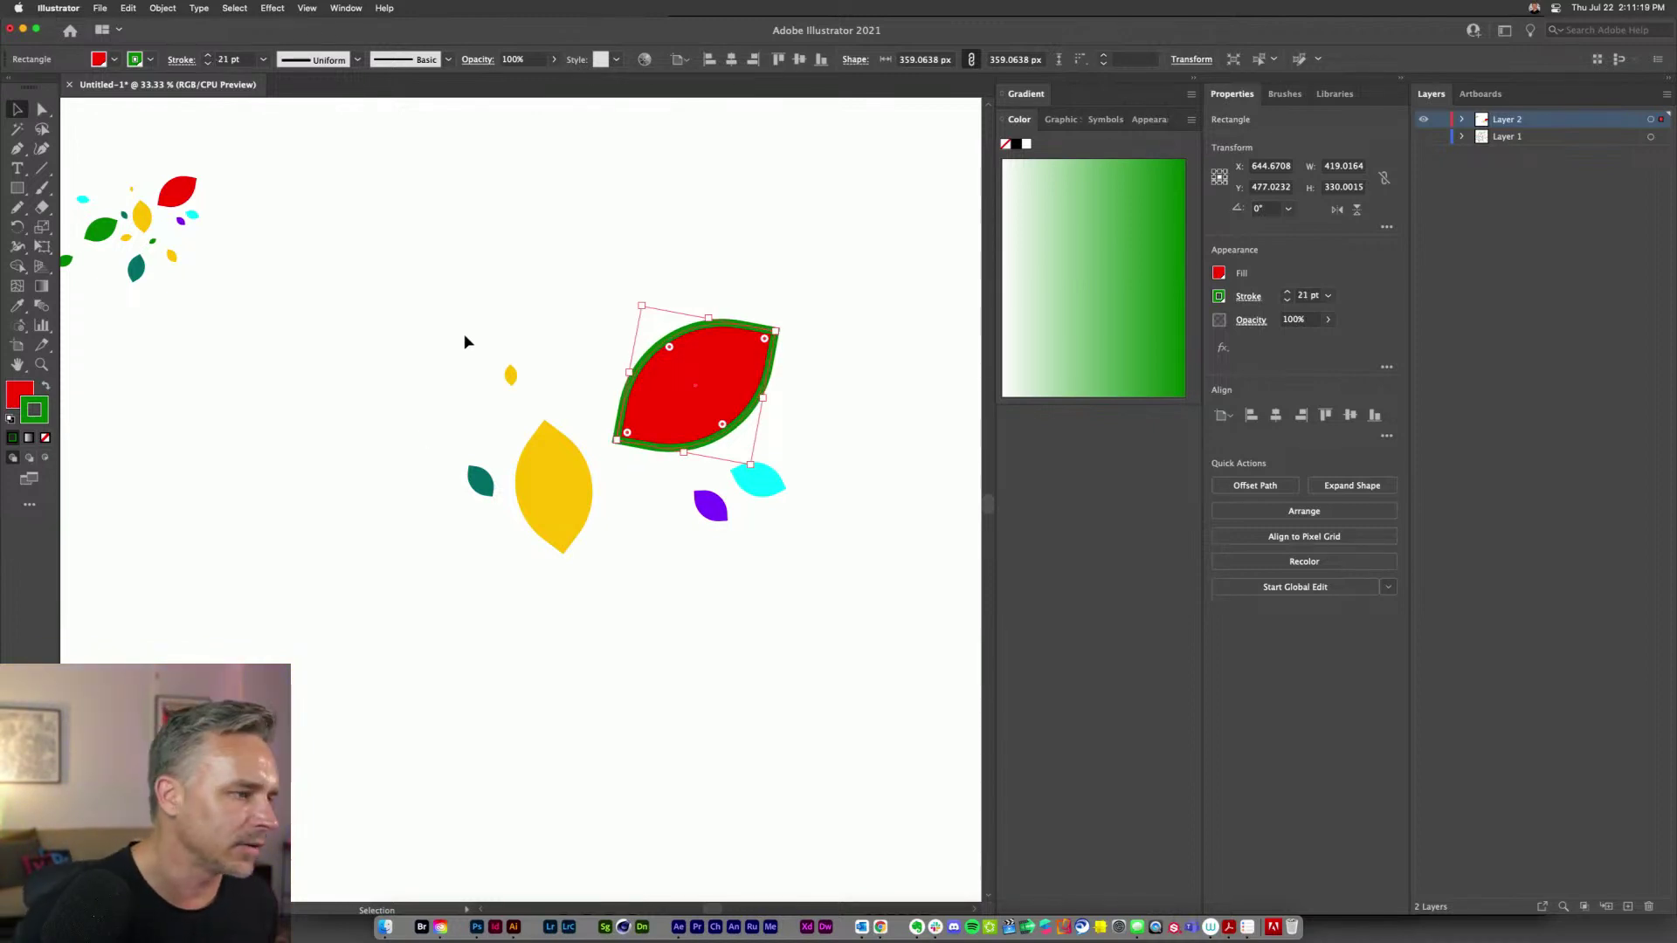
- Undo the stroke changes and the enlarged leaf copies, going back to the canvas with the selected leaves brush strokes
{"action": "key", "text": "a"}
{"action": "key", "text": "super+z"}
{"action": "key", "text": "super+z"}
{"action": "key", "text": "super+z"}
{"action": "key", "text": "super+z"}
{"action": "key", "text": "super+z"}
{"action": "key", "text": "super+z"}
{"action": "key", "text": "super+z"}
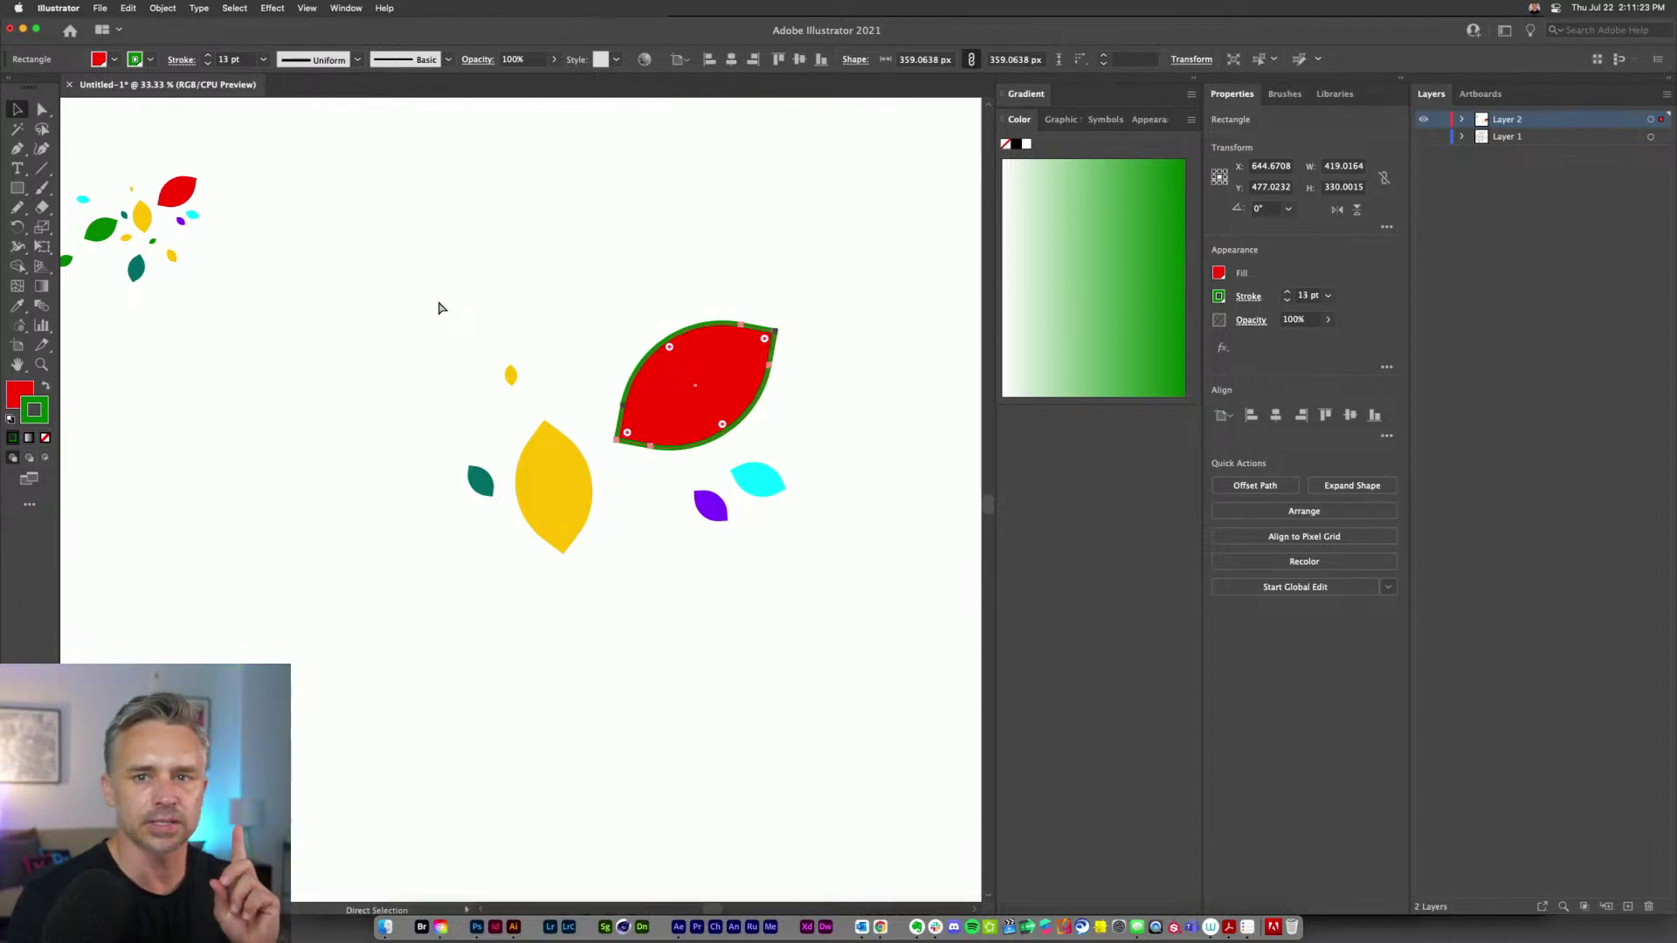
{"action": "key", "text": "super+z"}
{"action": "key", "text": "super+z"}
{"action": "key", "text": "super+z"}
{"action": "key", "text": "super+z"}
{"action": "key", "text": "super+z"}
{"action": "key", "text": "super+z"}
{"action": "key", "text": "super+z"}
{"action": "key", "text": "super+z"}
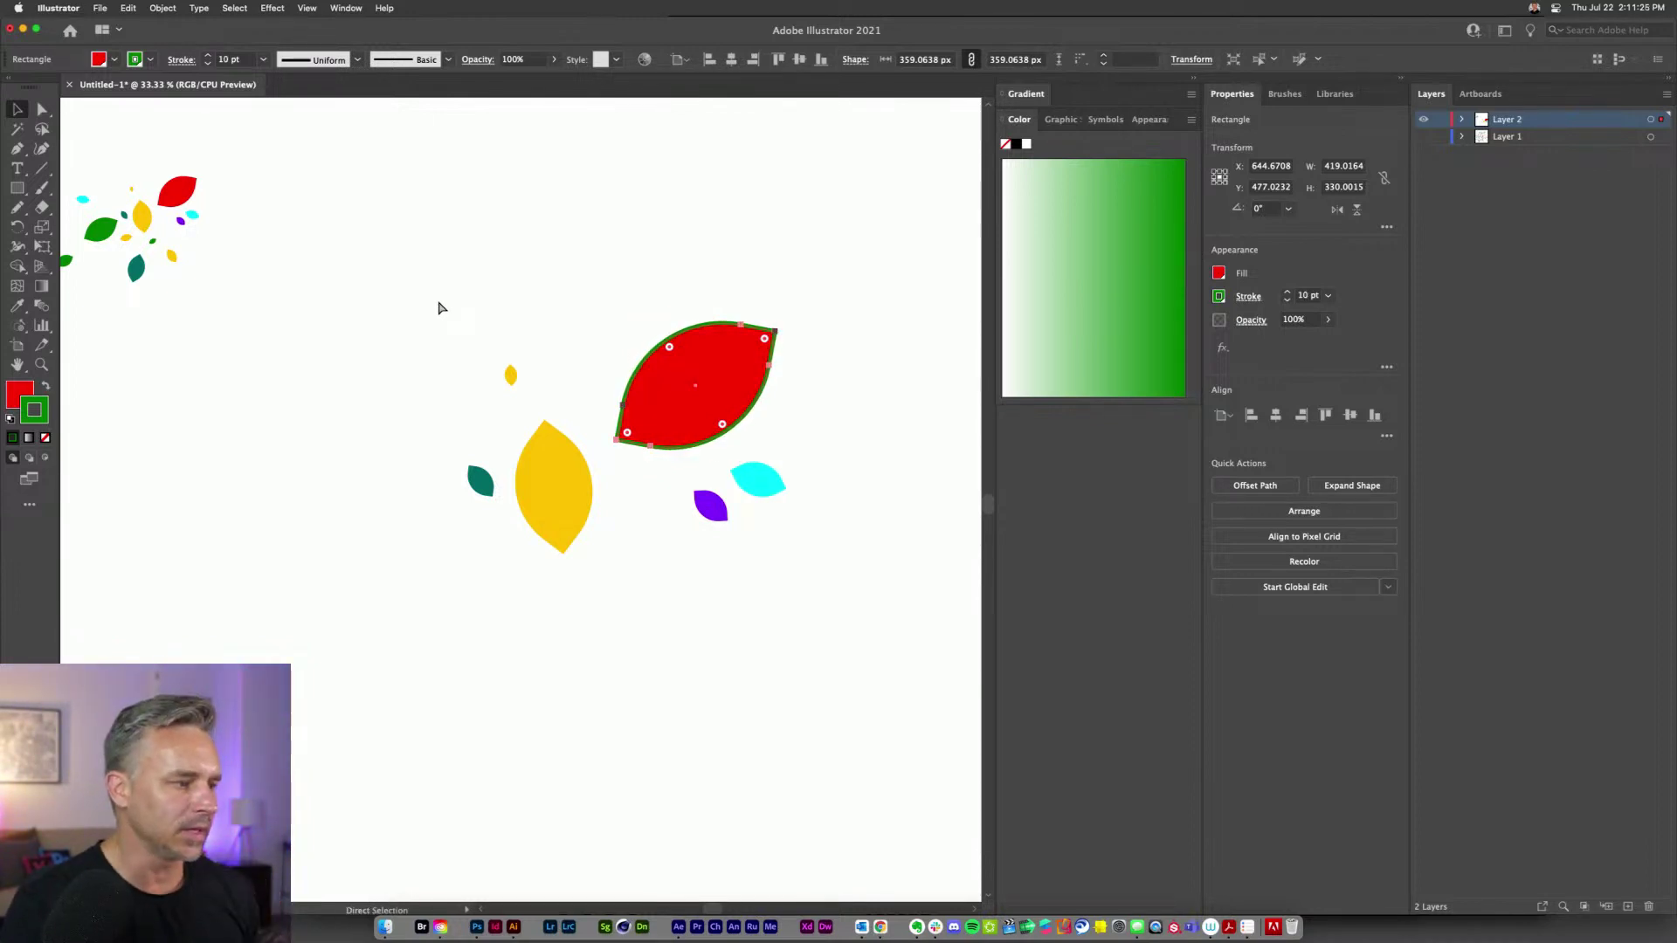
{"action": "key", "text": "super+z"}
{"action": "key", "text": "super+z"}
{"action": "key", "text": "super+z"}
{"action": "key", "text": "super+z"}
{"action": "key", "text": "super+z"}
{"action": "key", "text": "super+z"}
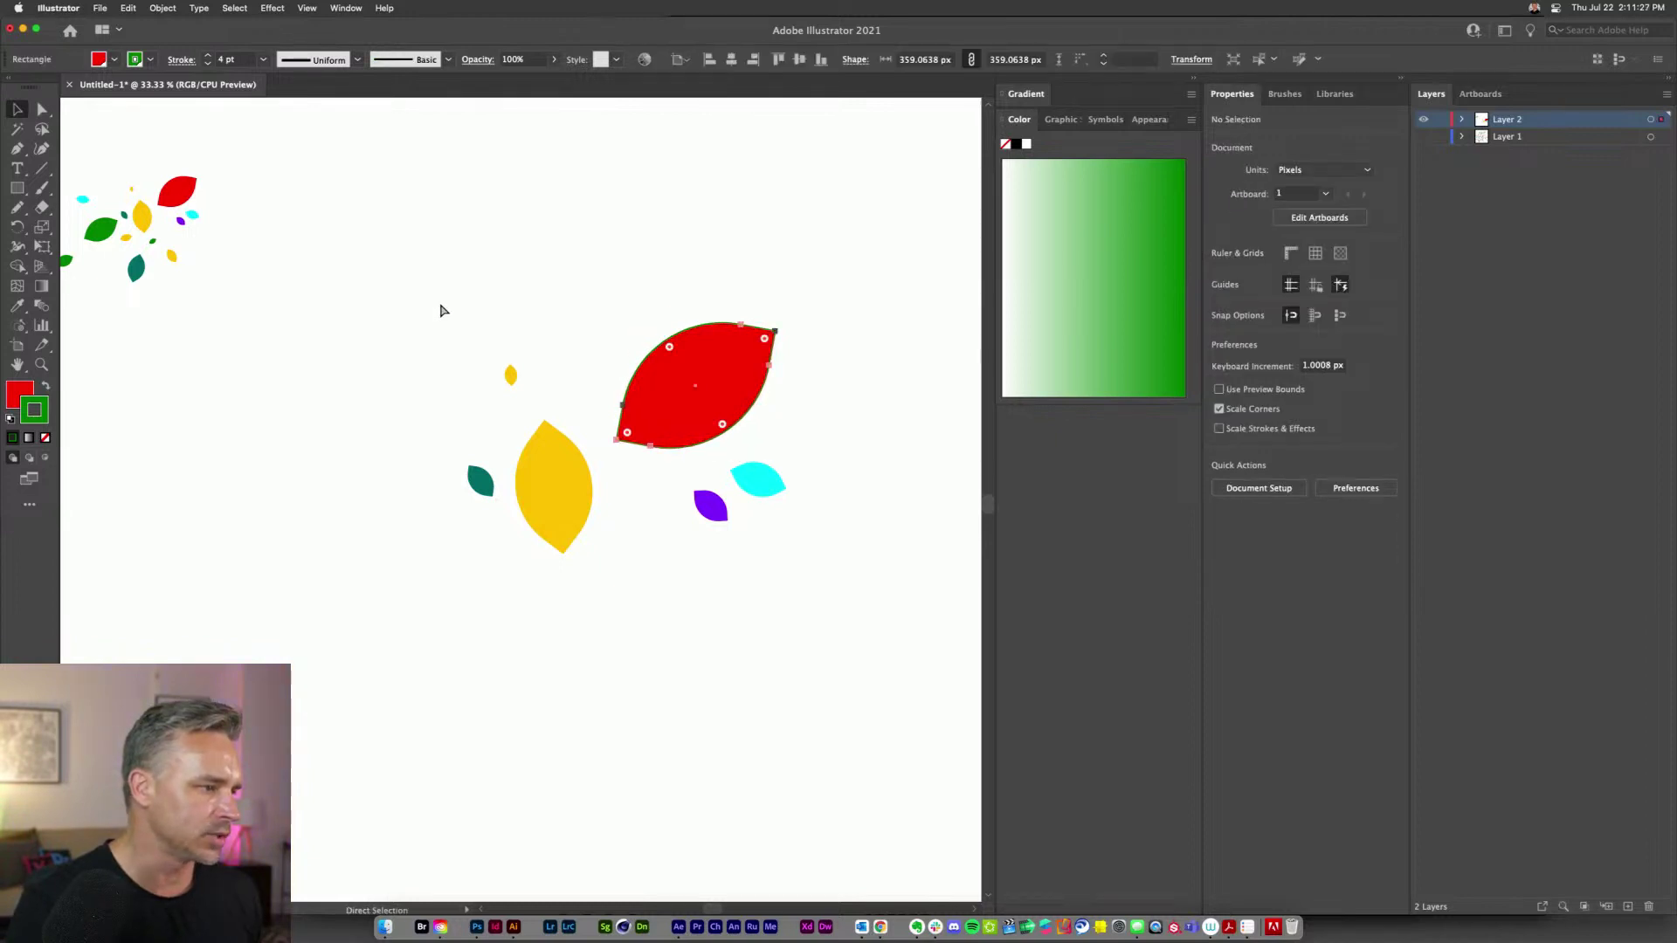
{"action": "key", "text": "super+z"}
{"action": "key", "text": "super+z"}
{"action": "key", "text": "super+z"}
{"action": "key", "text": "super+z"}
{"action": "key", "text": "super+z"}
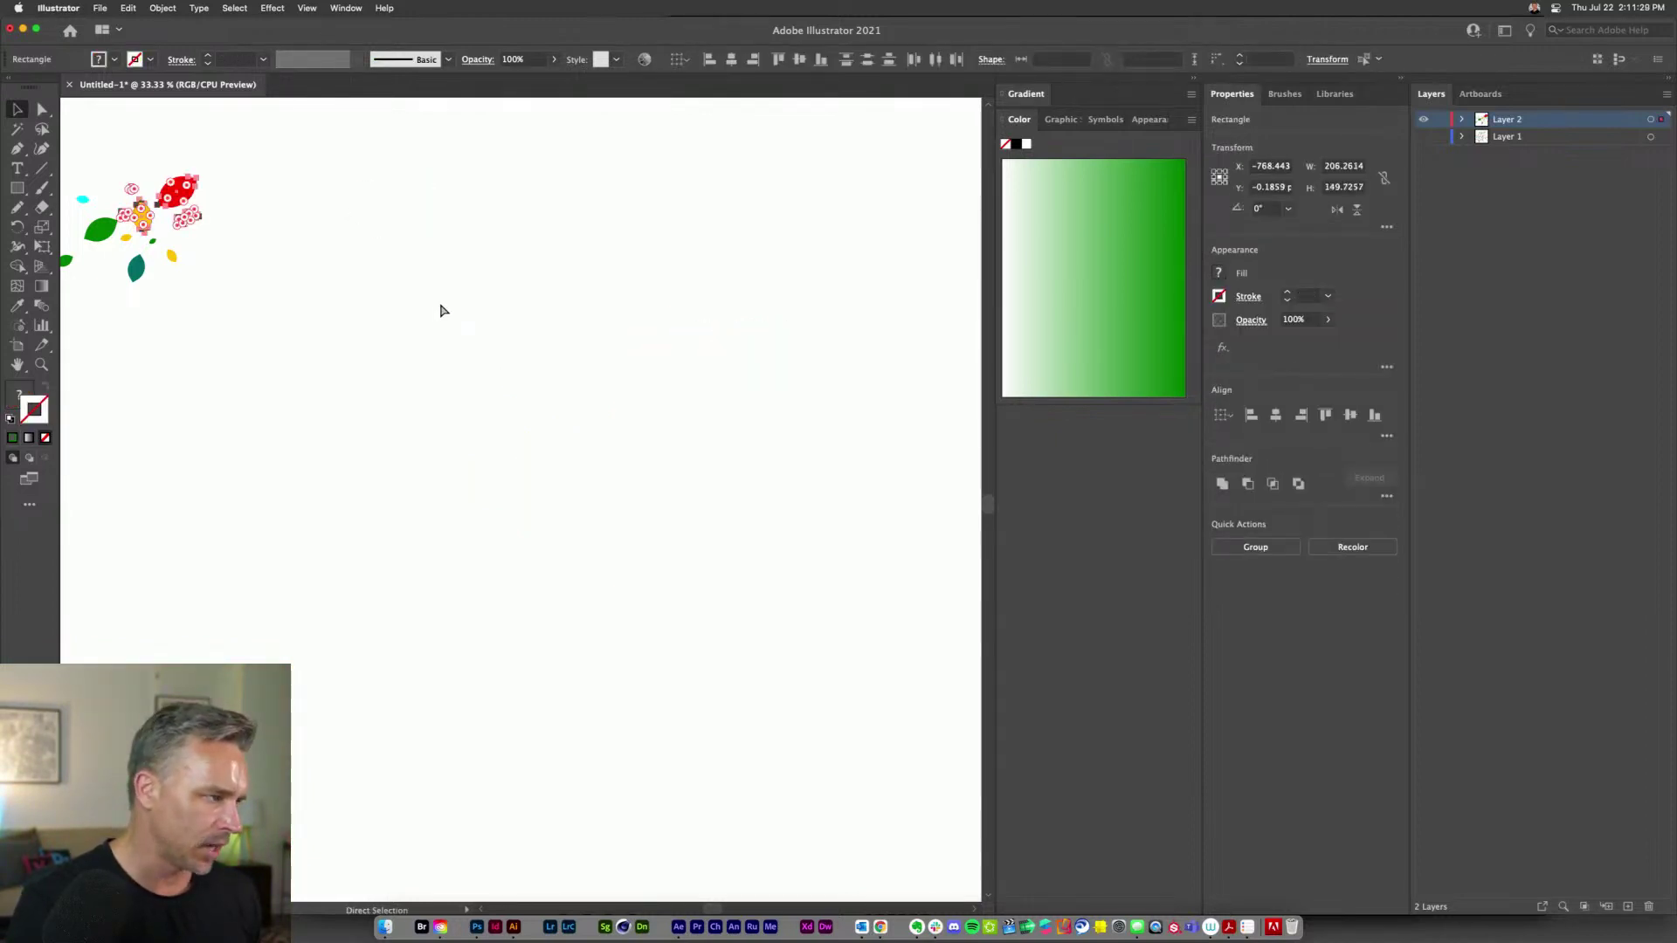
{"action": "key", "text": "super+z"}
{"action": "key", "text": "super+z"}
{"action": "key", "text": "super+z"}
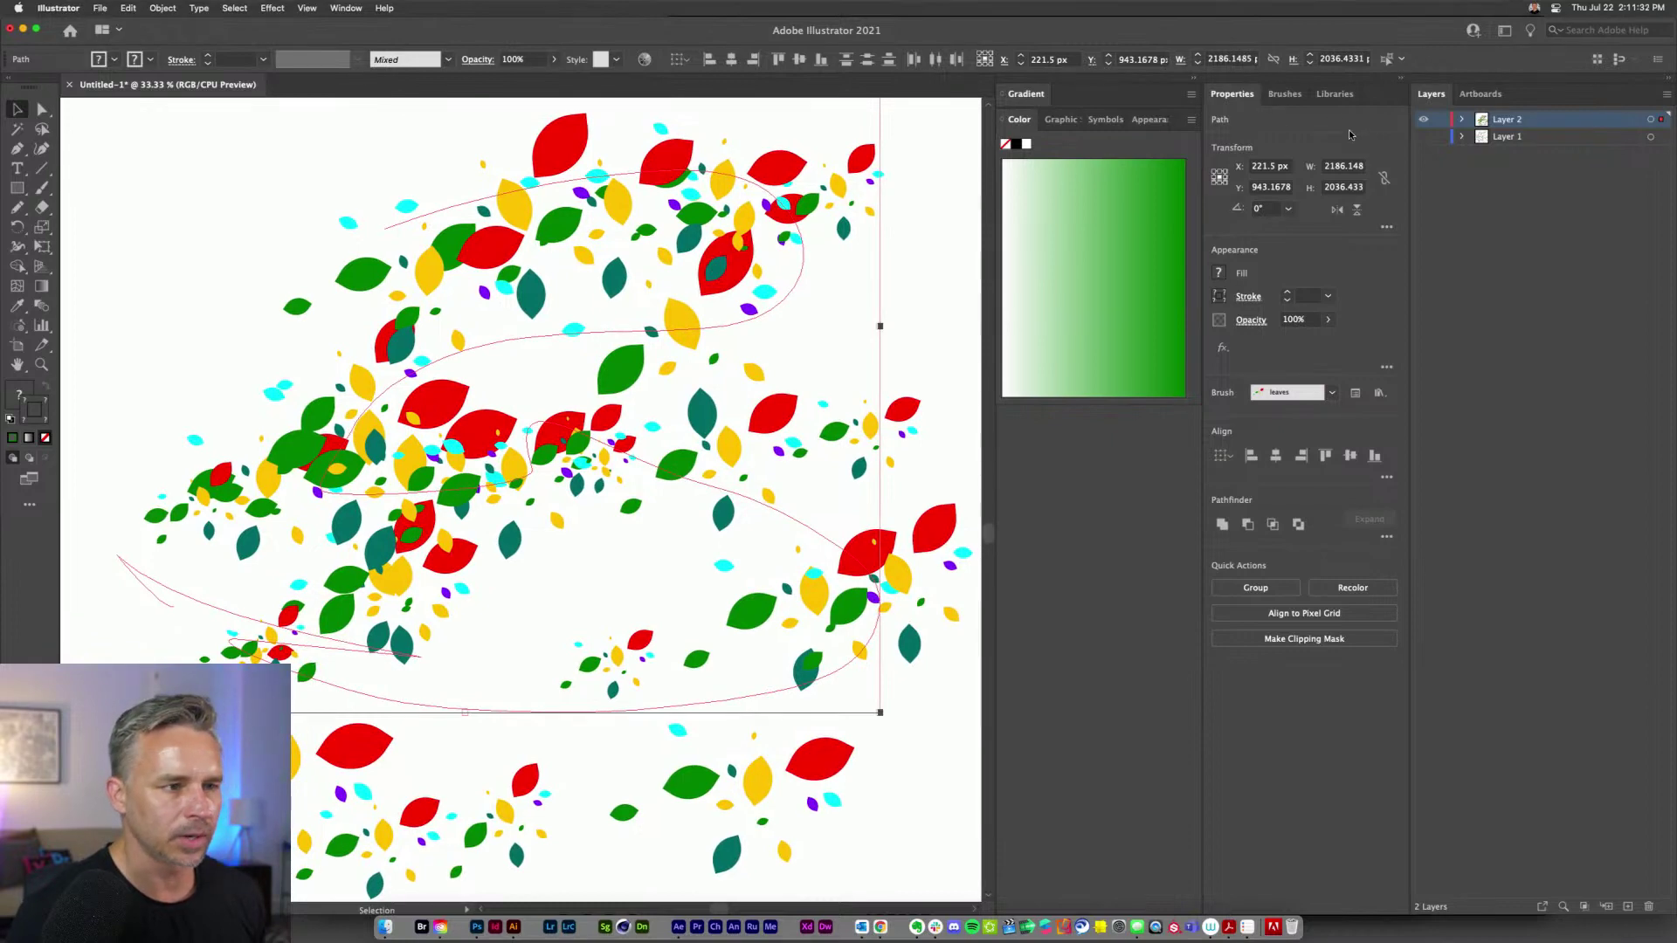
- Open the leaves scatter brush options and set the colorization method to Hue Shift after trying Tints and Shades
{"action": "left_click", "coordinate": [1285, 94]}
{"action": "double_click", "coordinate": [1310, 151]}
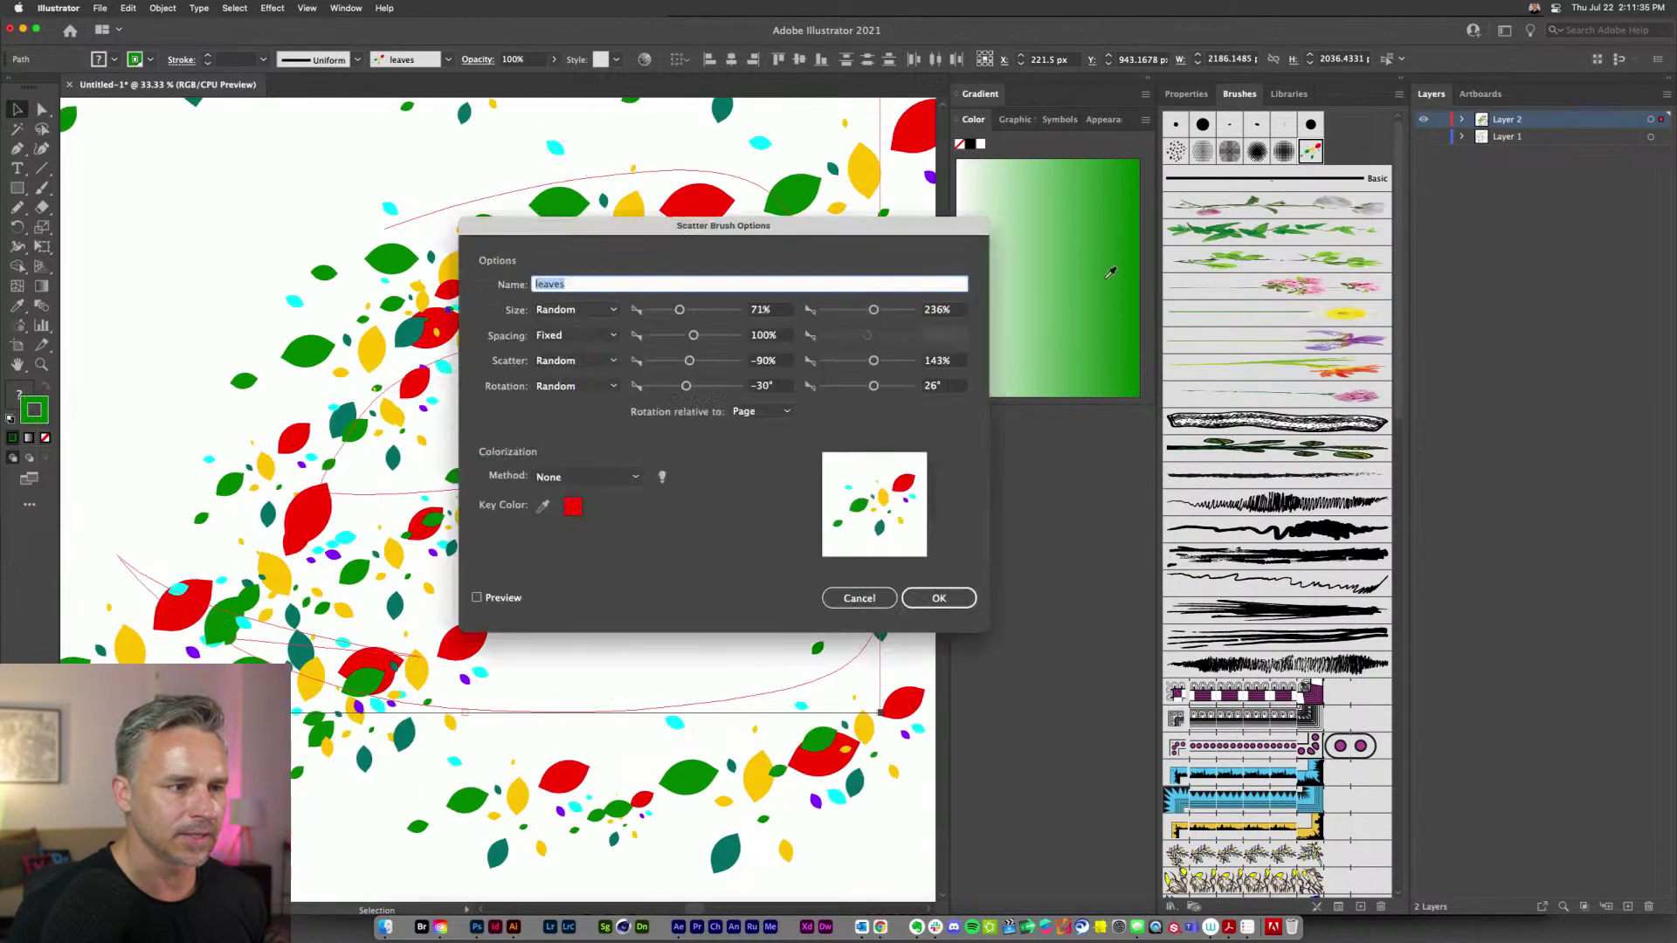
{"action": "left_click_drag", "start_coordinate": [559, 225], "coordinate": [712, 266]}
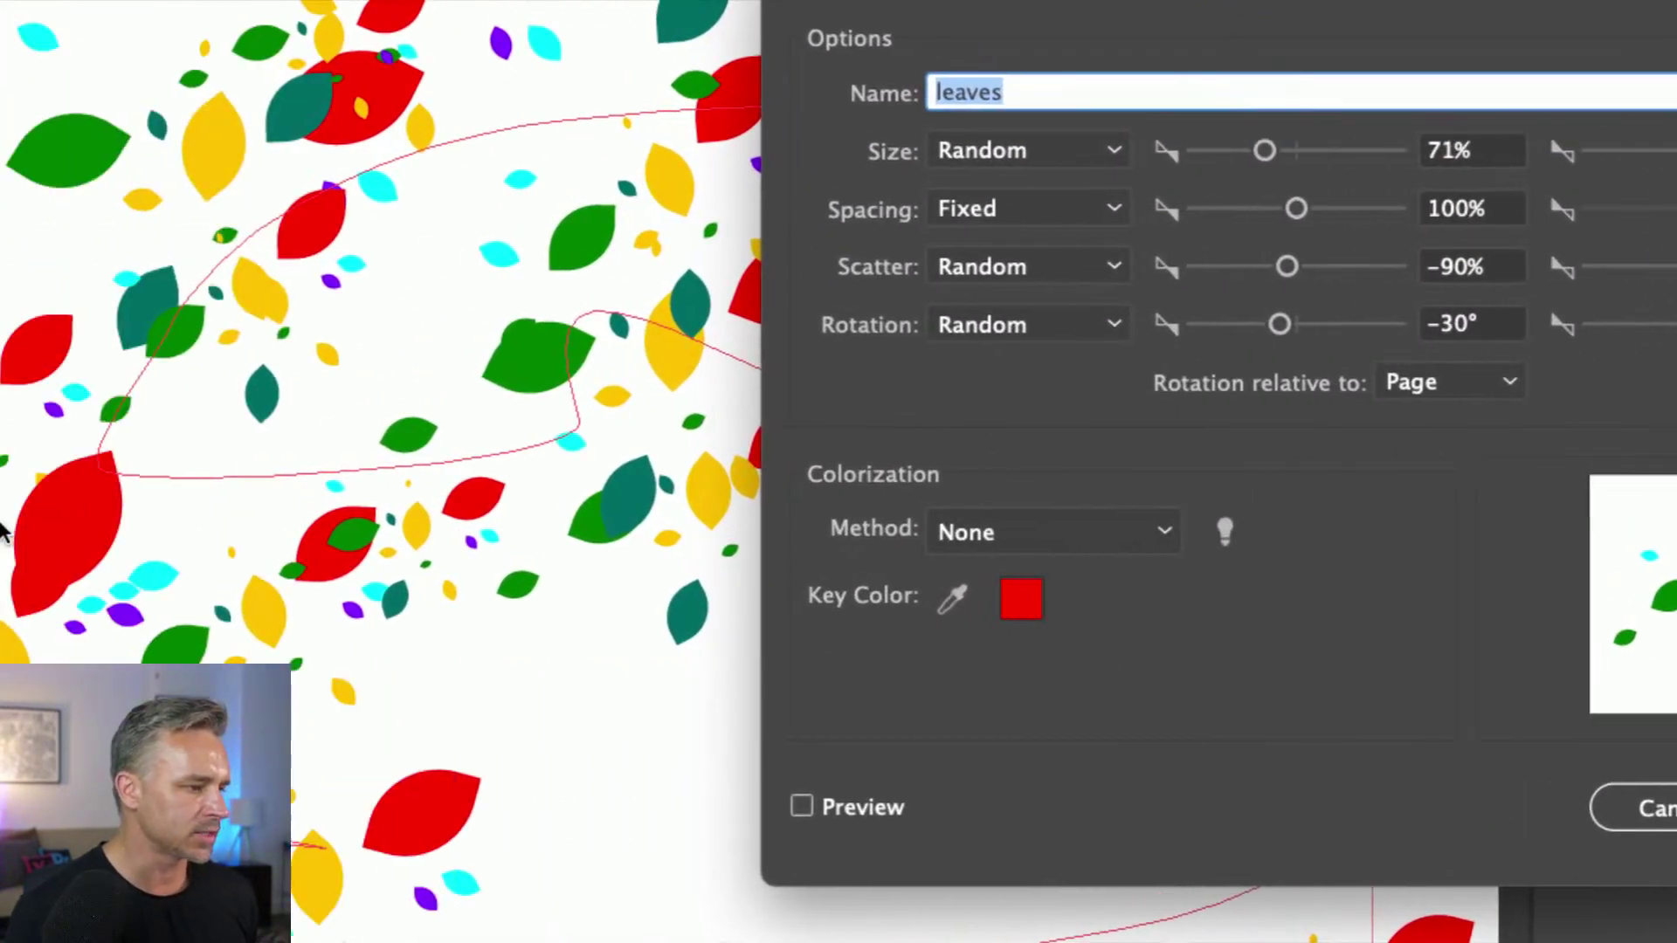
{"action": "left_click", "coordinate": [953, 600]}
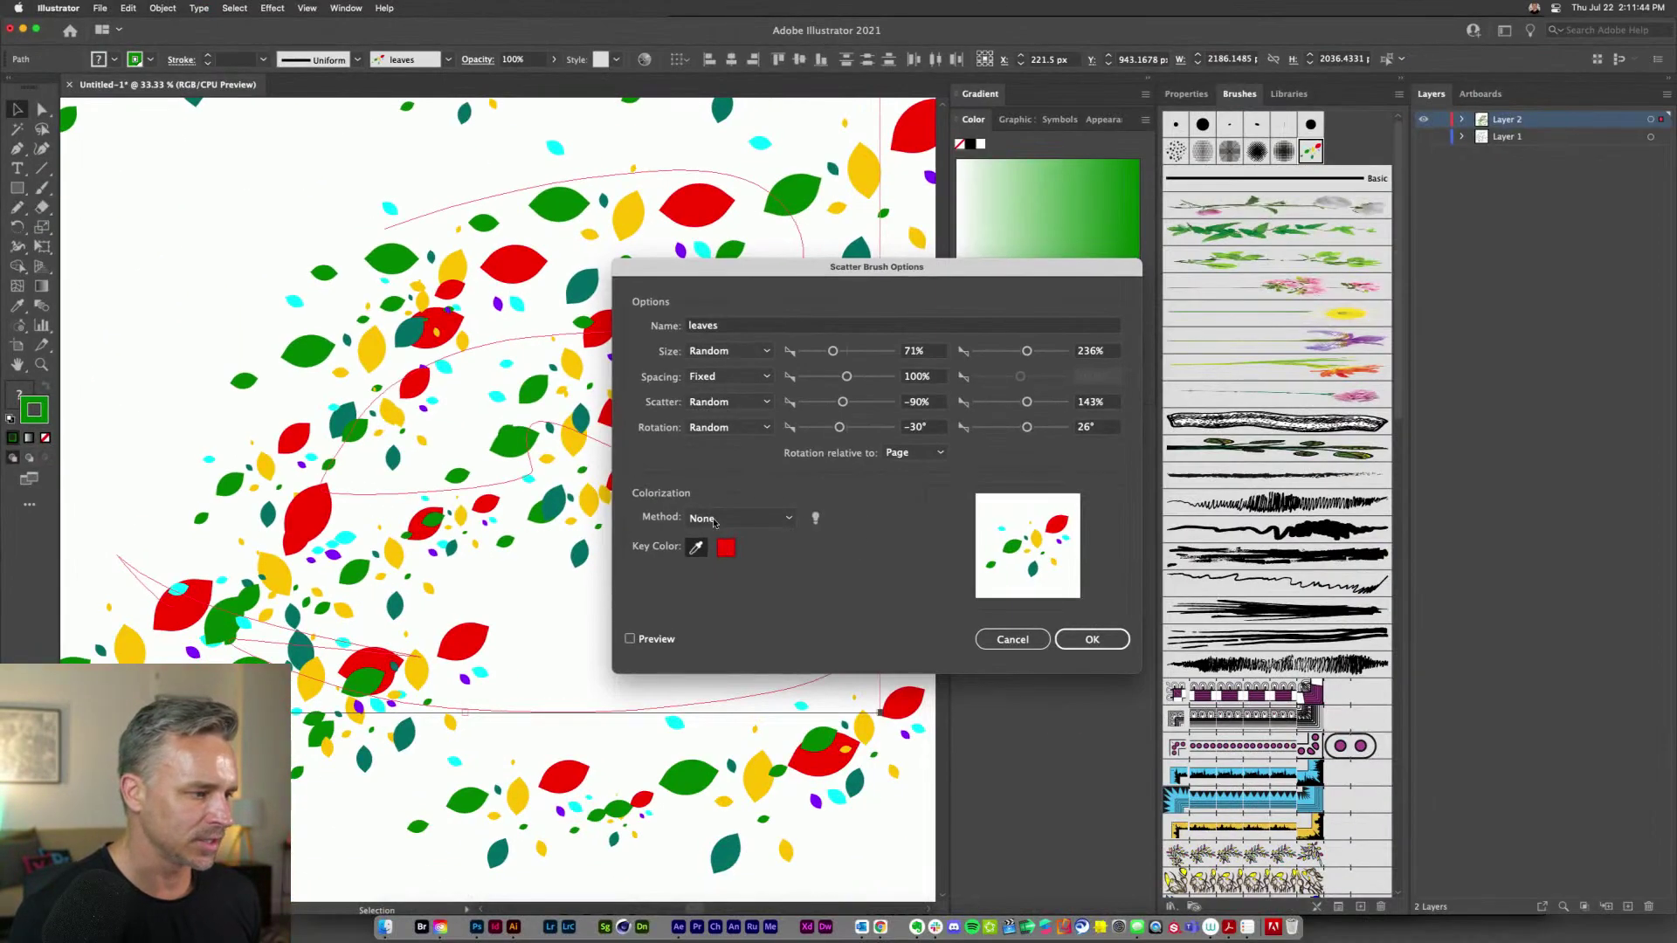
{"action": "left_click", "coordinate": [715, 521]}
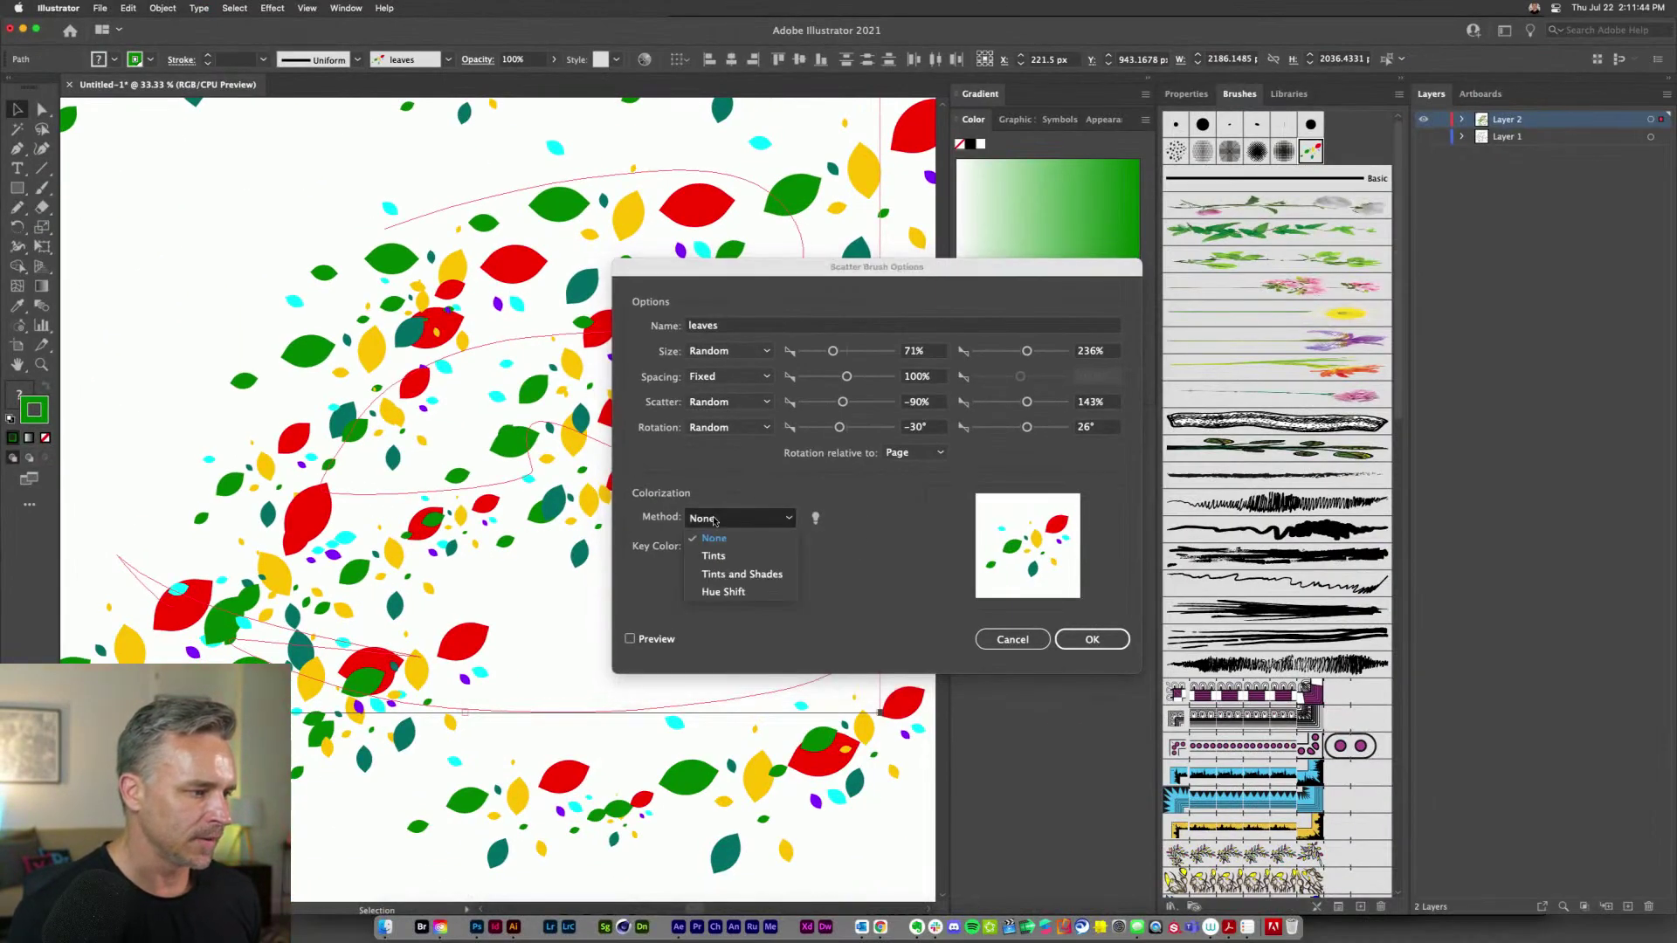
{"action": "left_click", "coordinate": [732, 577]}
{"action": "left_click", "coordinate": [729, 518]}
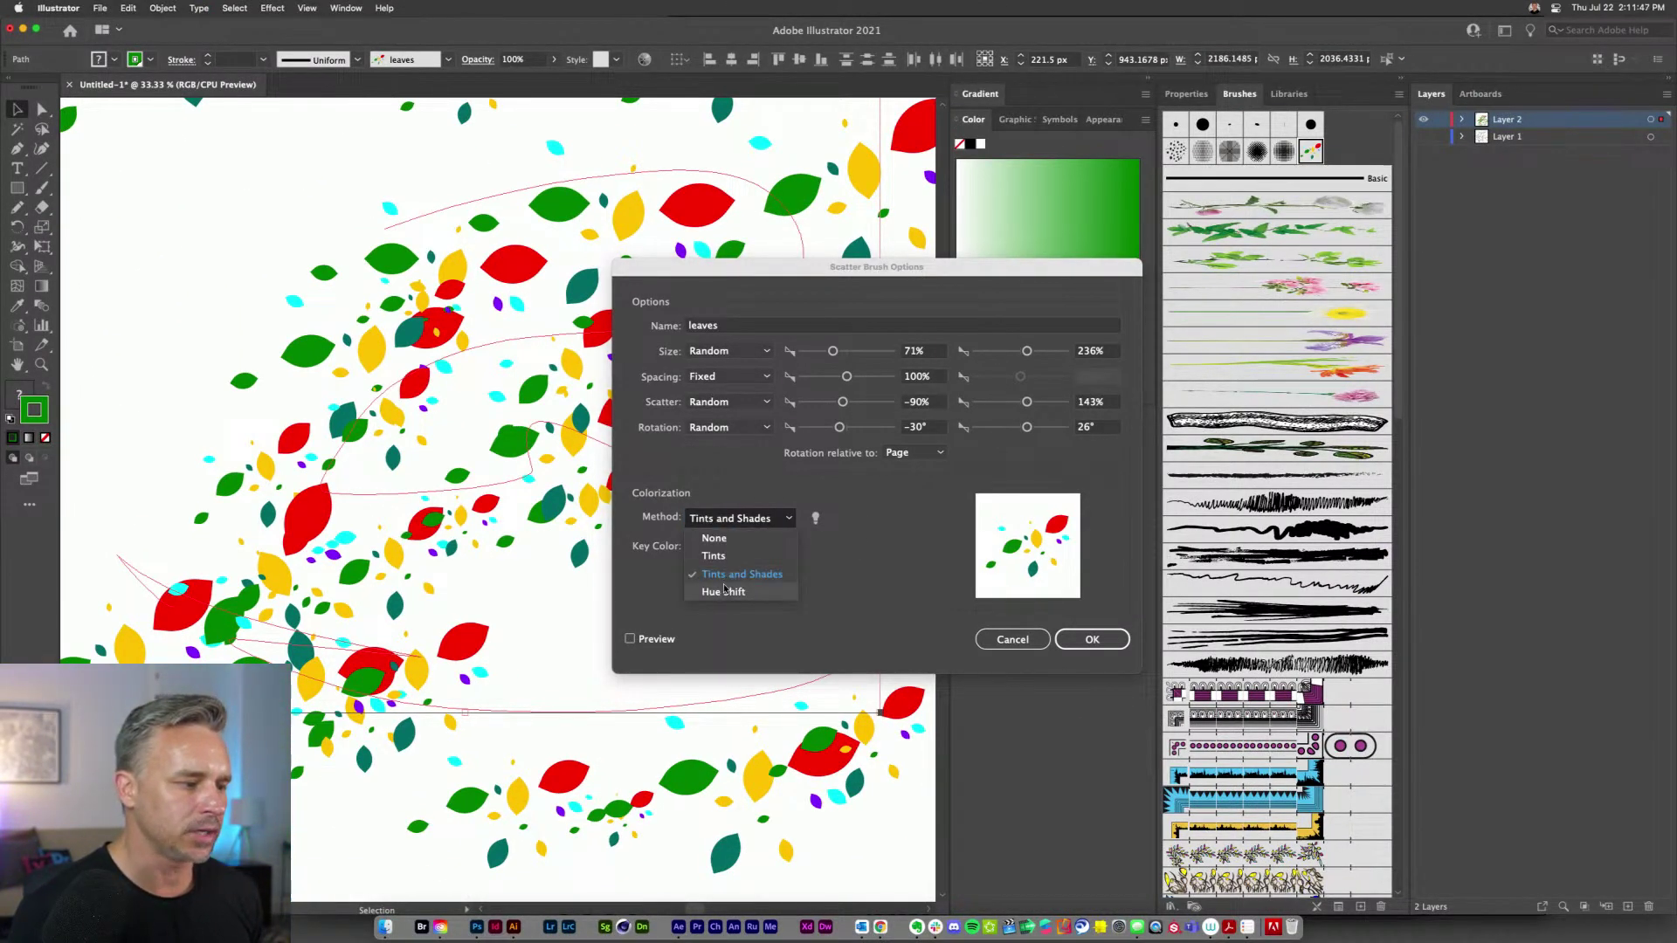
{"action": "left_click", "coordinate": [724, 594]}
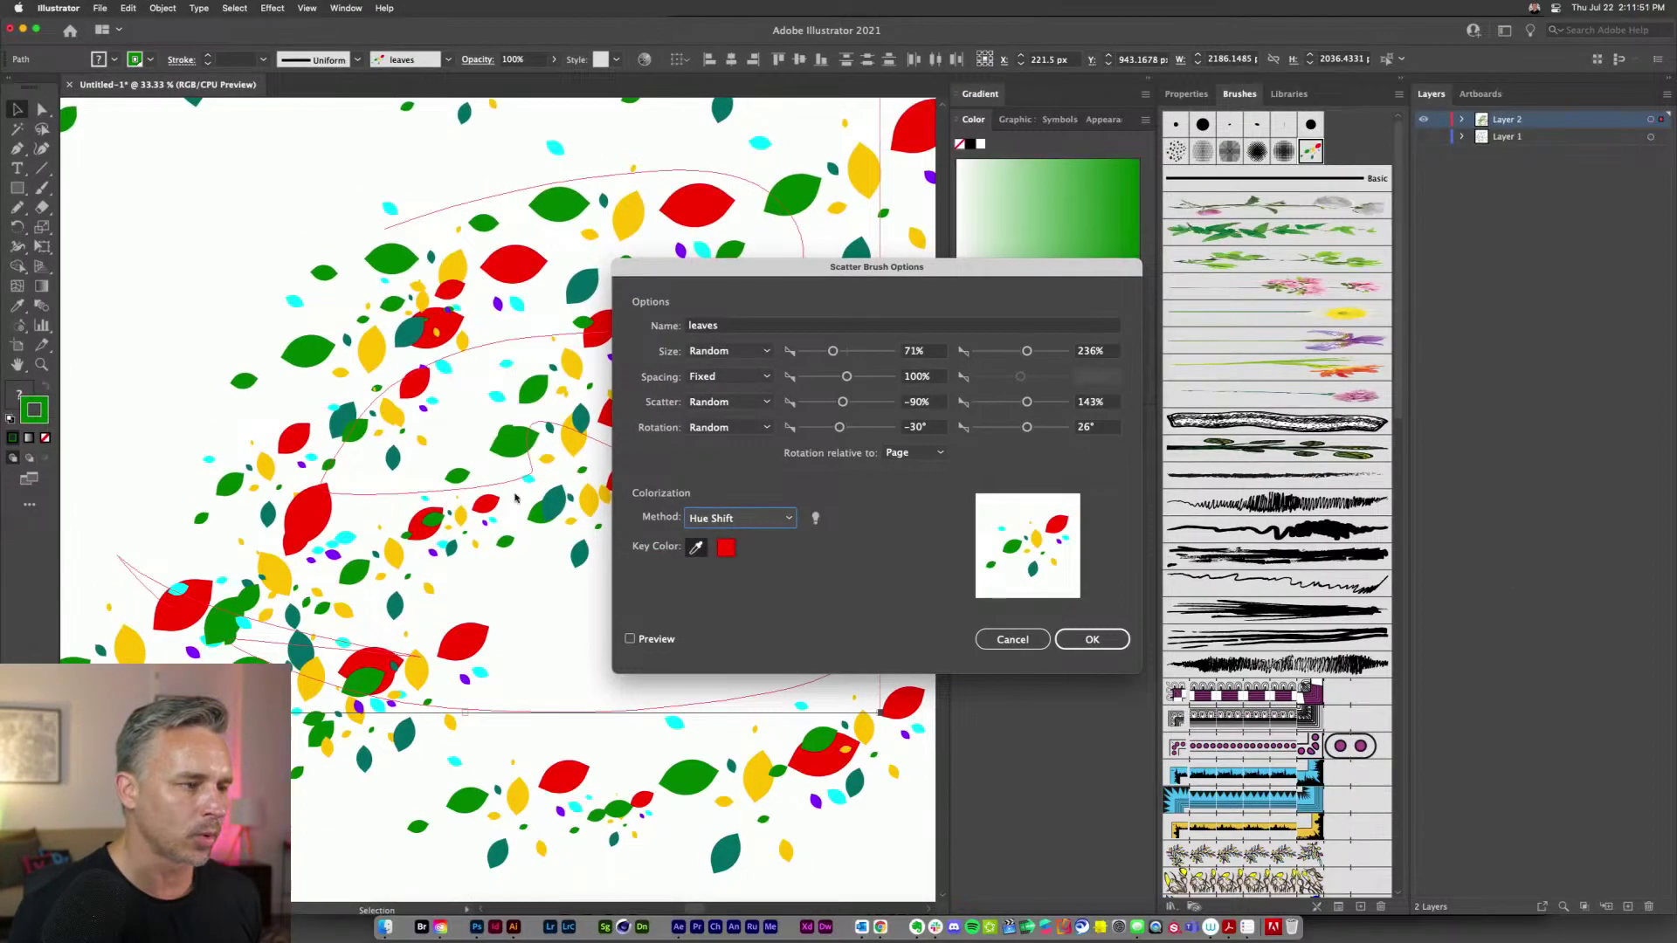
- Preview the Hue Shift colorization on the artwork and apply the brush changes to the existing strokes
{"action": "left_click", "coordinate": [631, 639]}
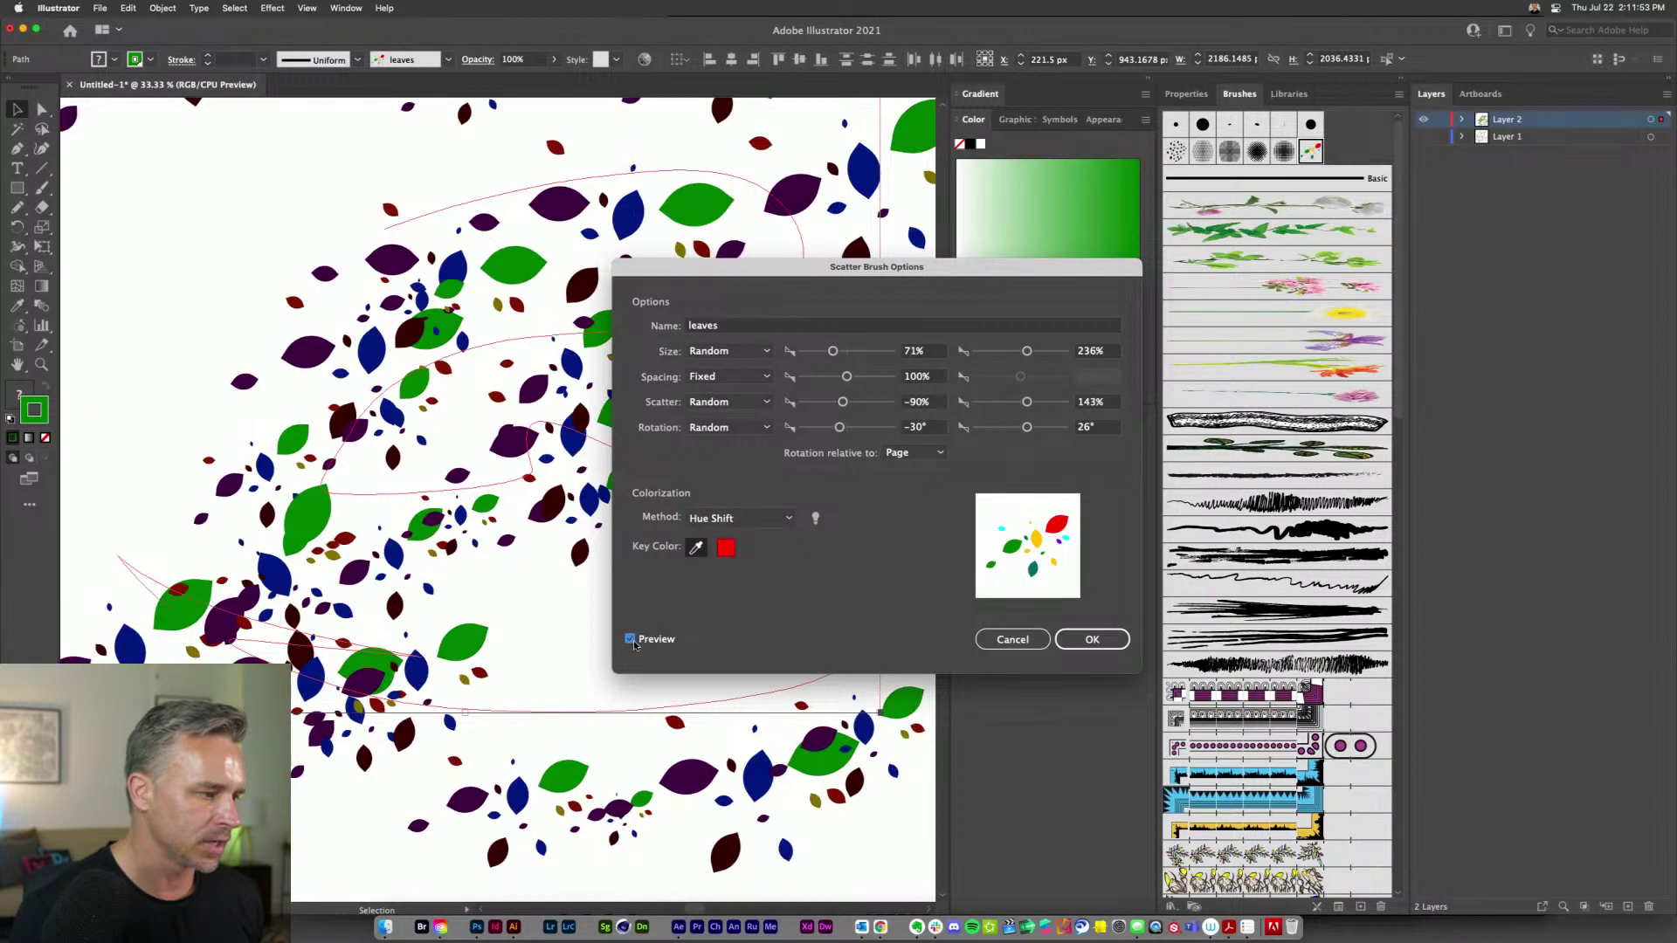
{"action": "left_click", "coordinate": [630, 641]}
{"action": "left_click", "coordinate": [631, 640]}
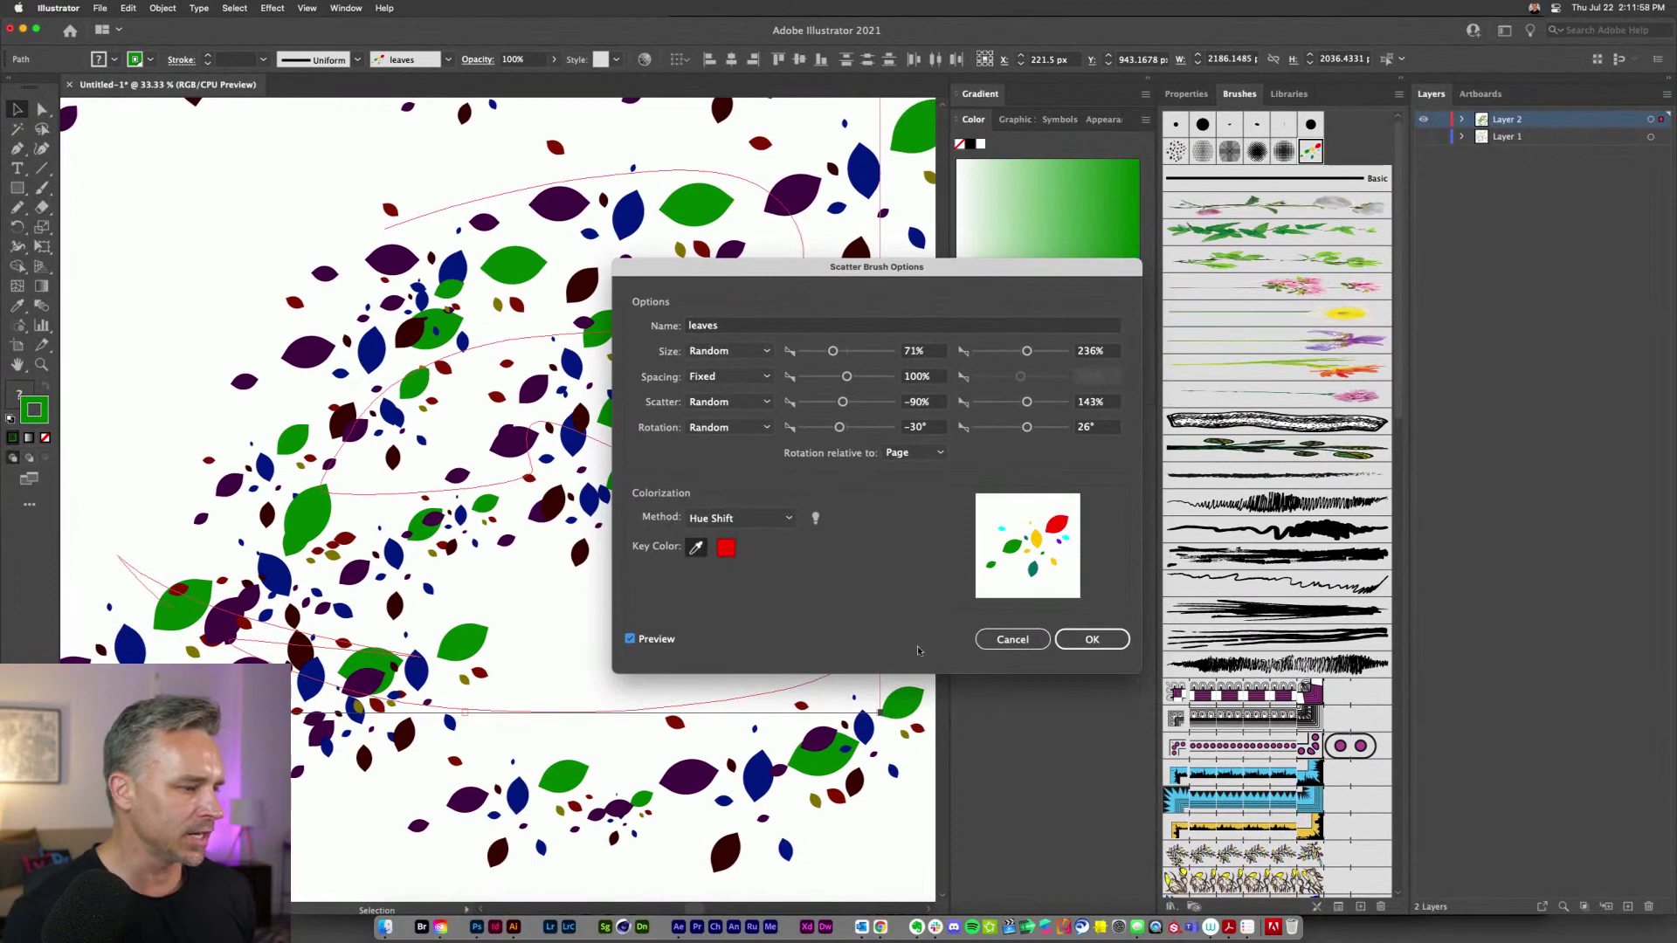
{"action": "left_click", "coordinate": [1090, 640]}
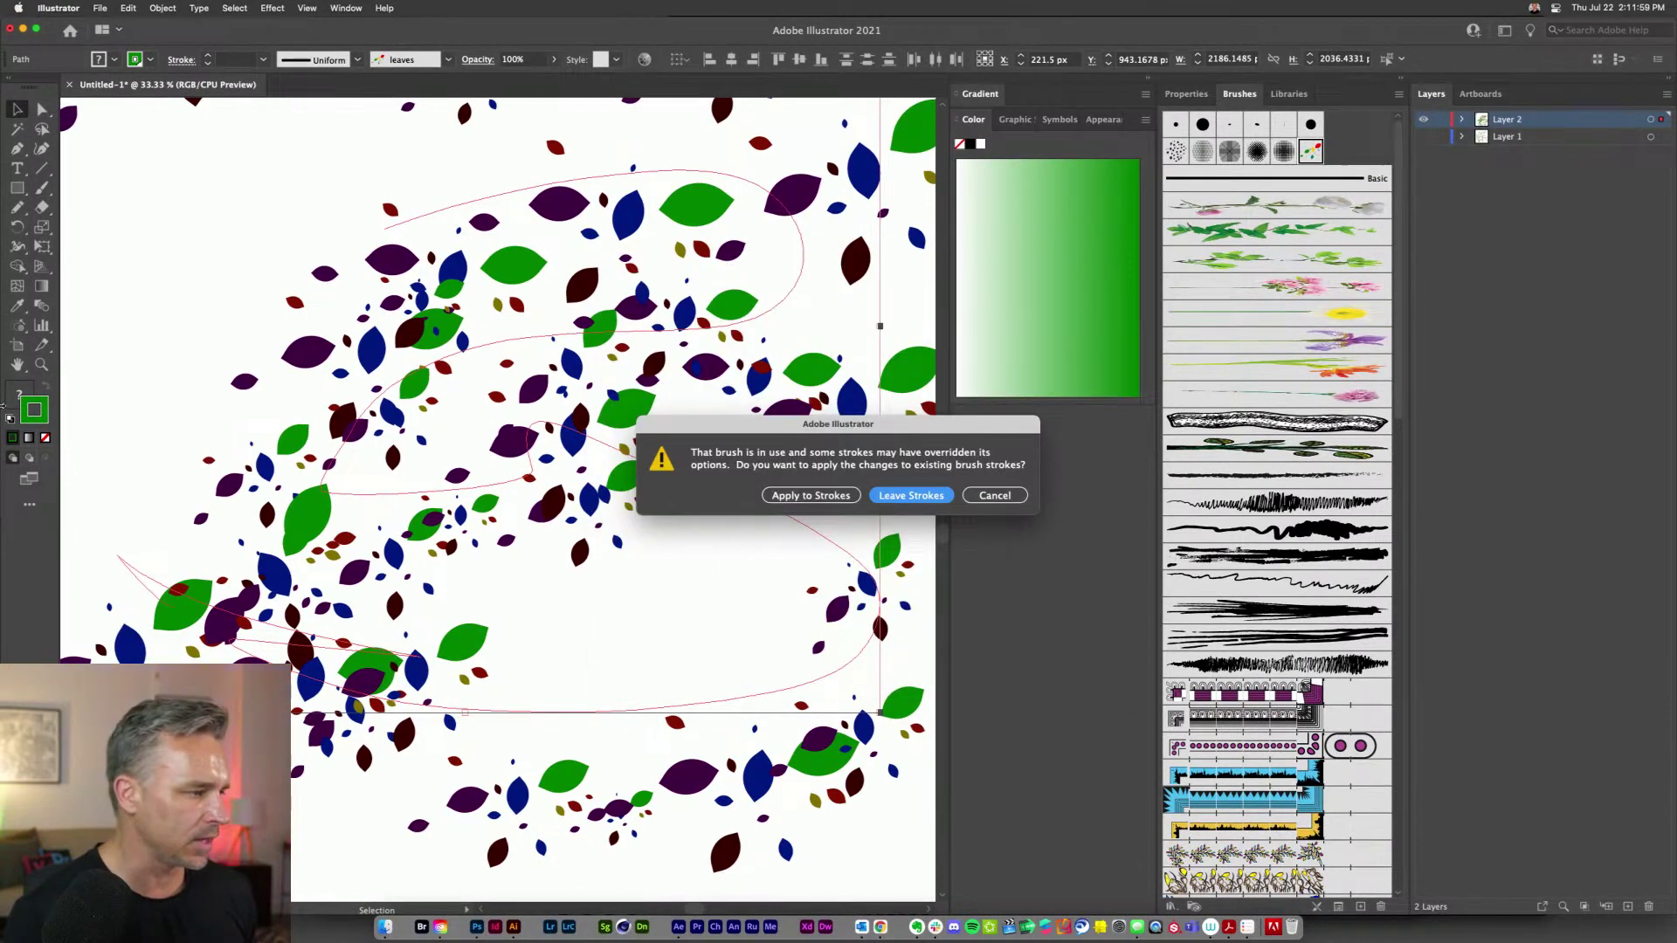
{"action": "left_click", "coordinate": [810, 495]}
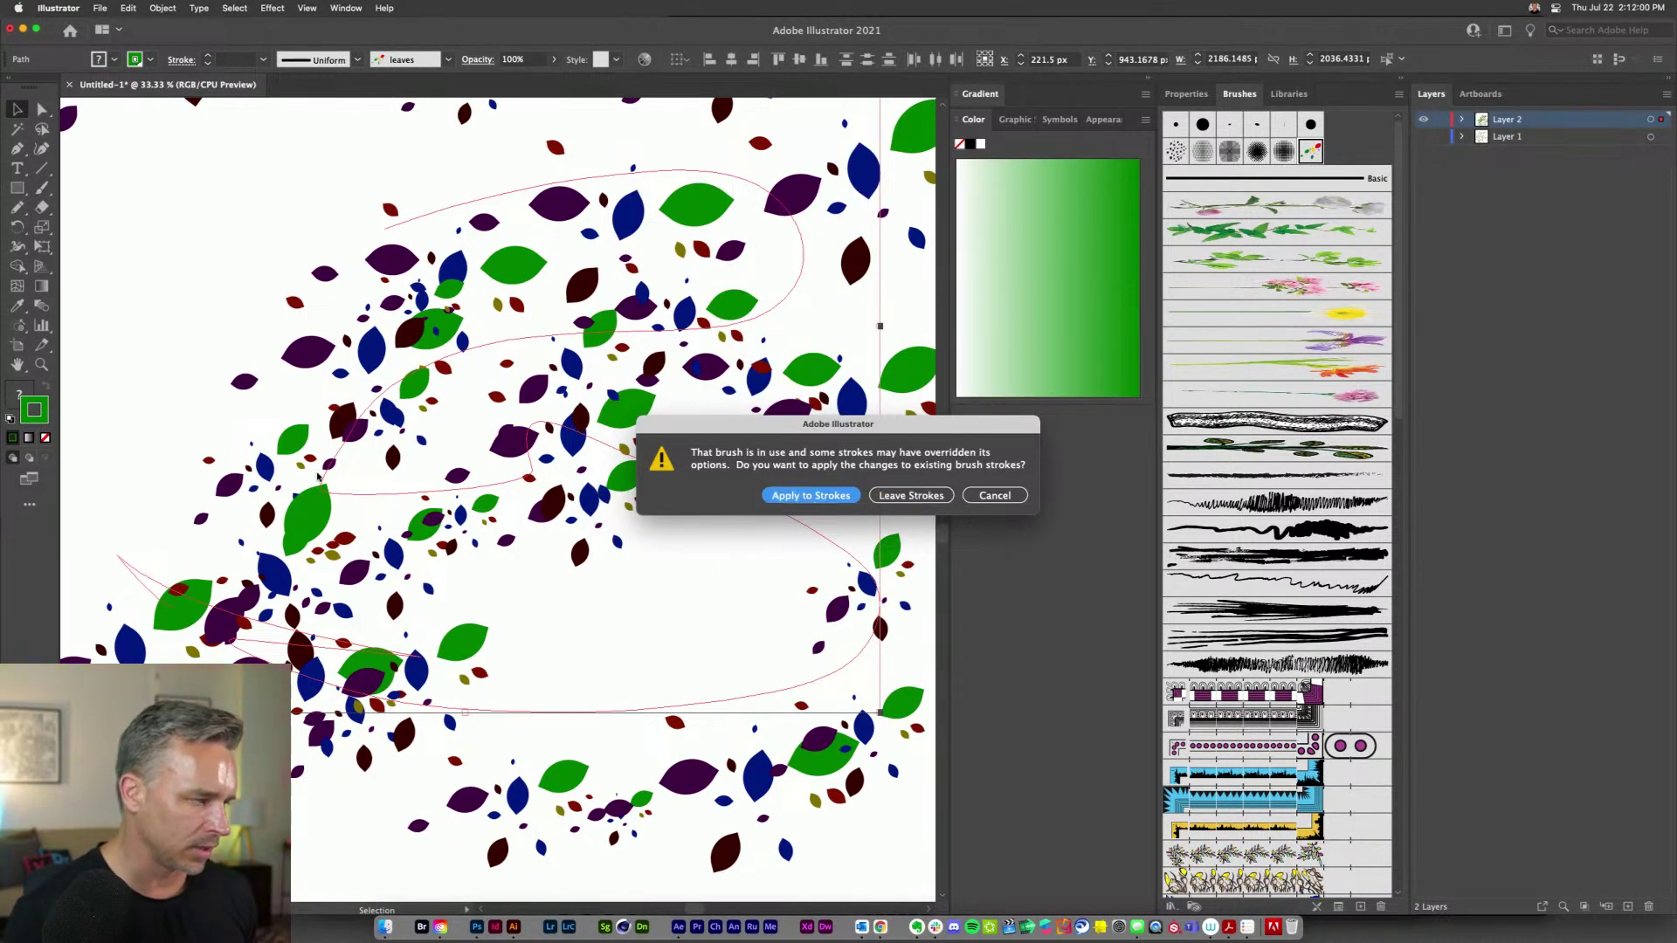
- Give the selected brush paths a cyan 00FFFF stroke color and no fill
{"action": "double_click", "coordinate": [19, 397]}
{"action": "left_click", "coordinate": [816, 280]}
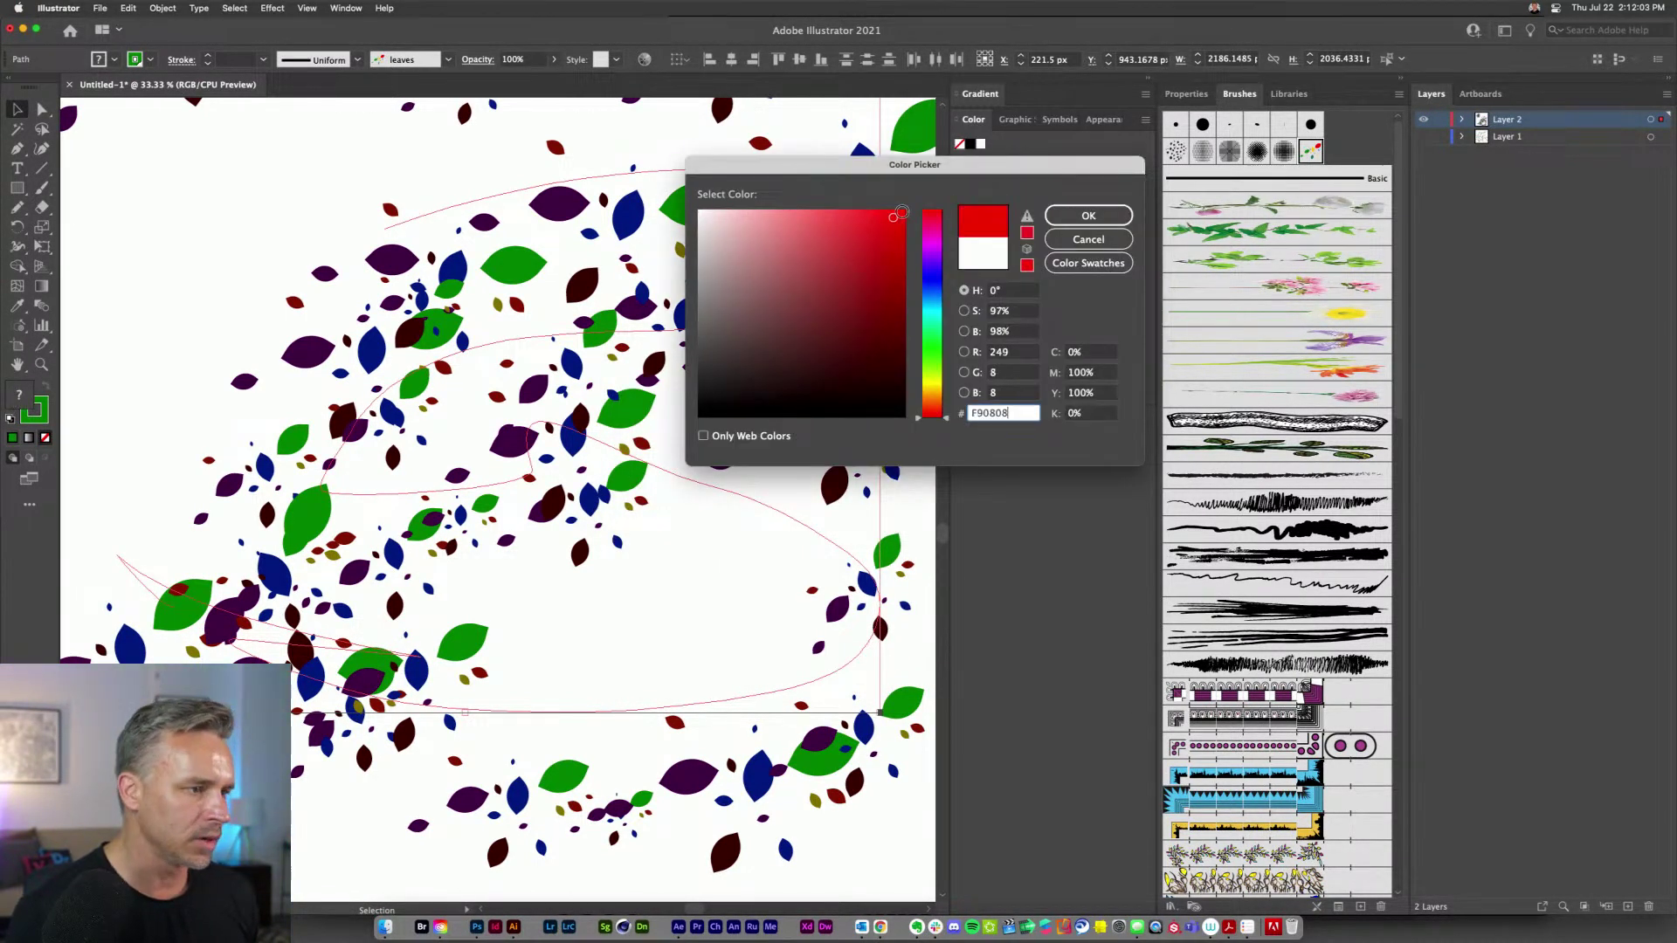
{"action": "left_click", "coordinate": [904, 212]}
{"action": "left_click", "coordinate": [934, 312]}
{"action": "left_click", "coordinate": [934, 317]}
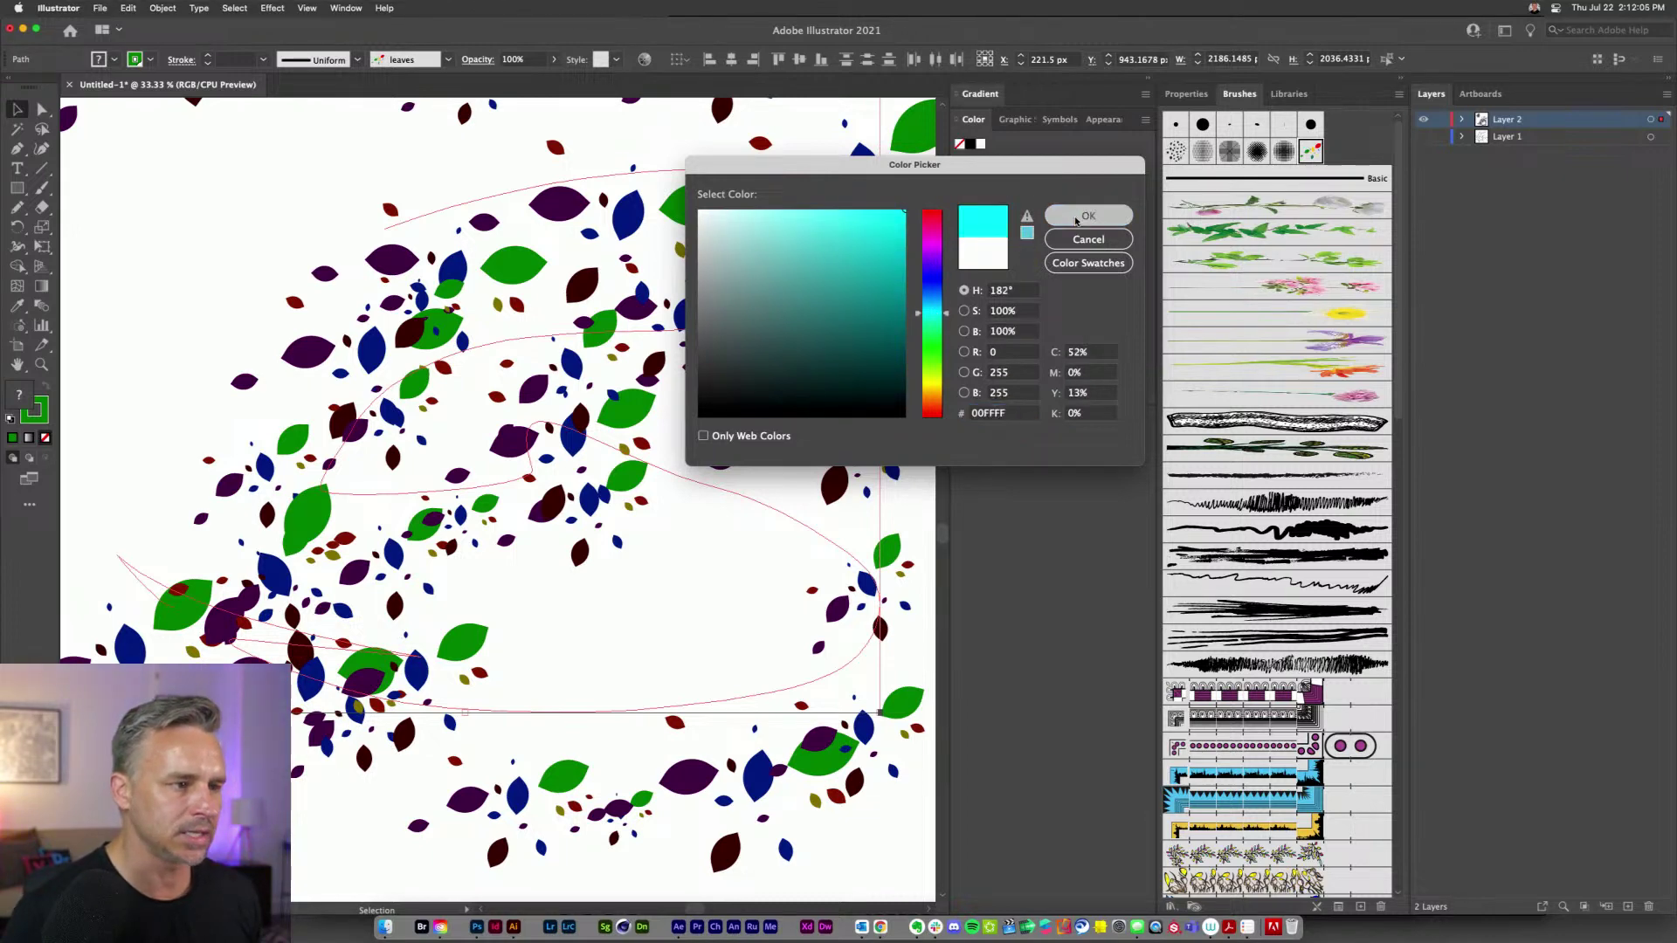
{"action": "left_click", "coordinate": [1089, 216]}
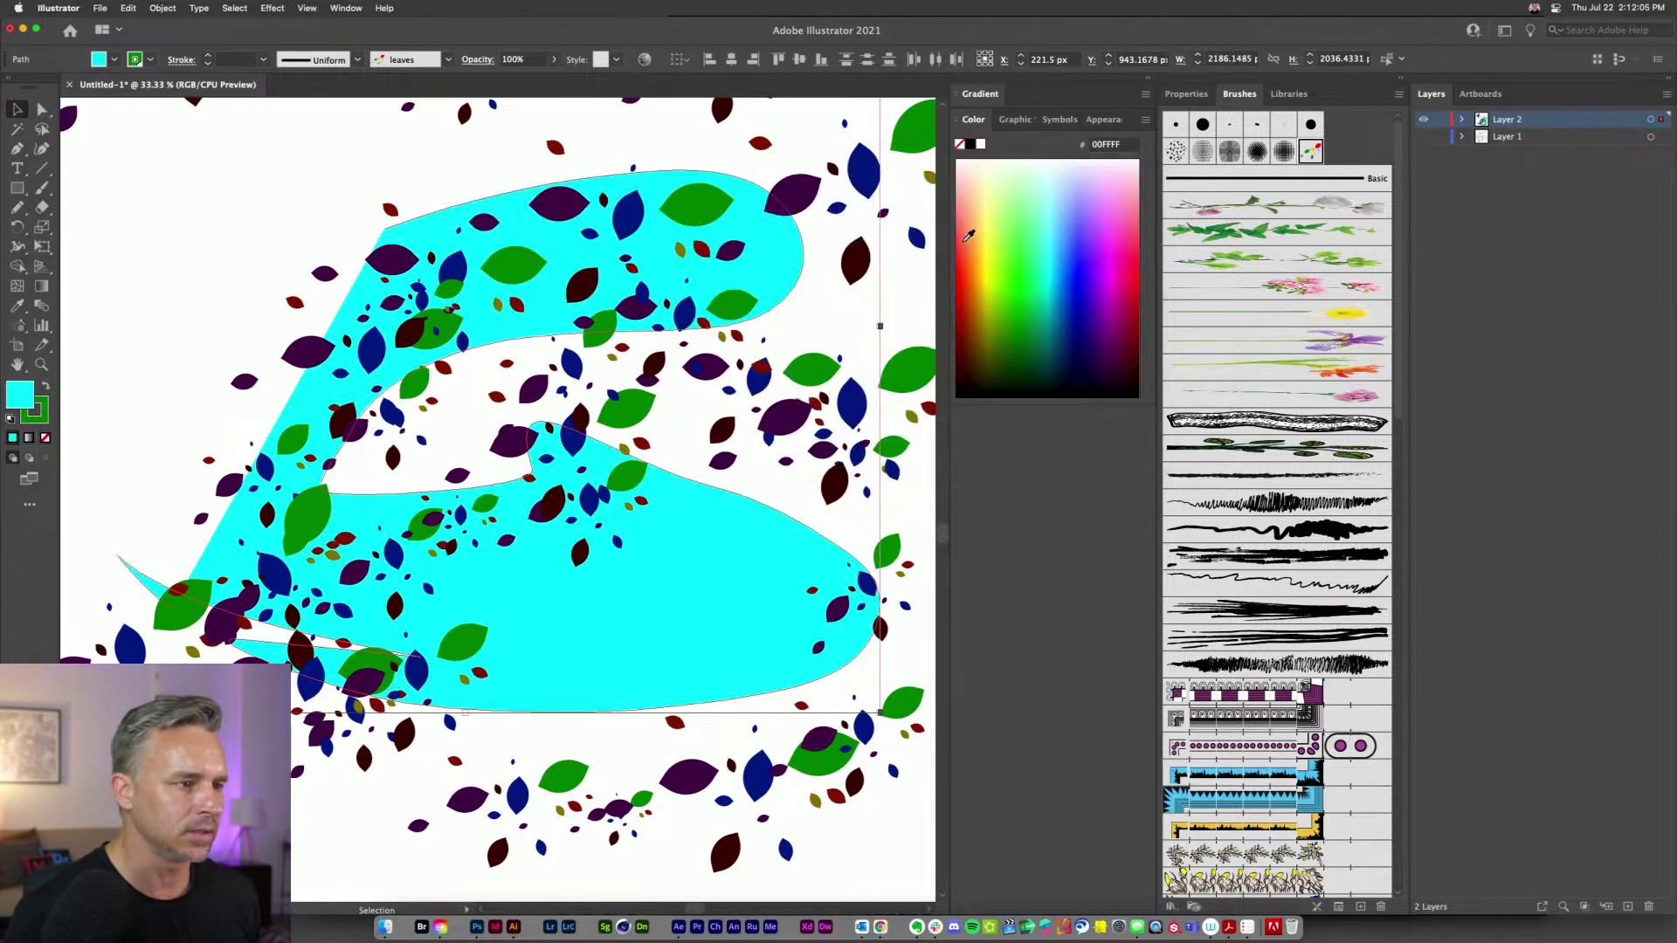
{"action": "left_click", "coordinate": [45, 386]}
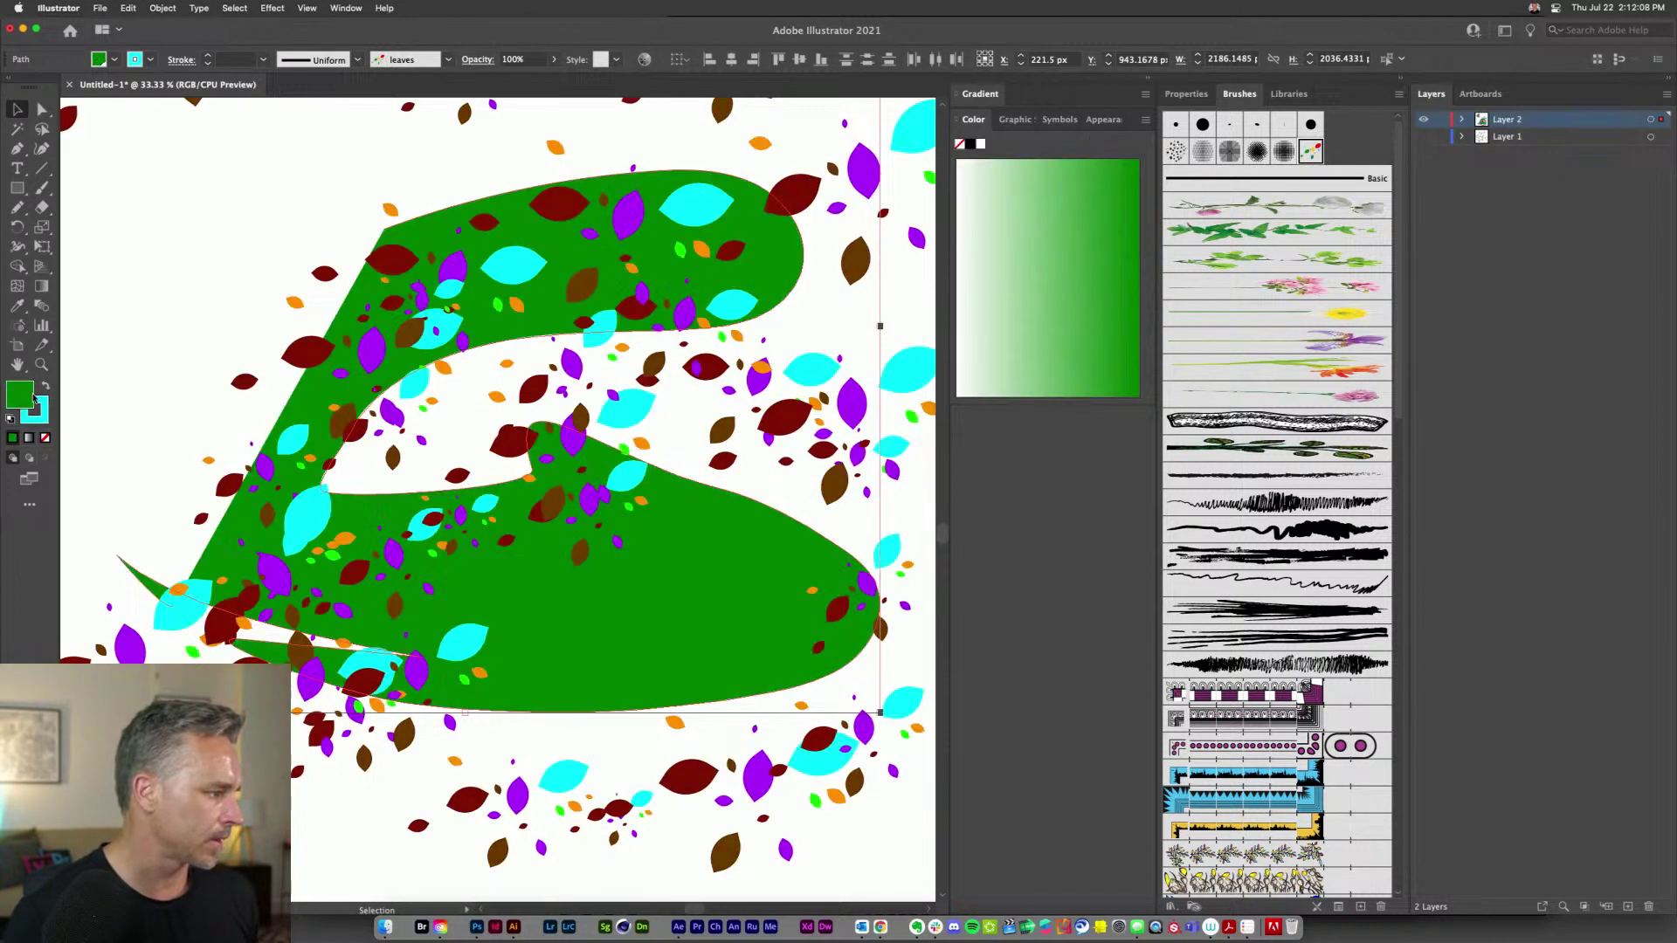
{"action": "left_click", "coordinate": [44, 438]}
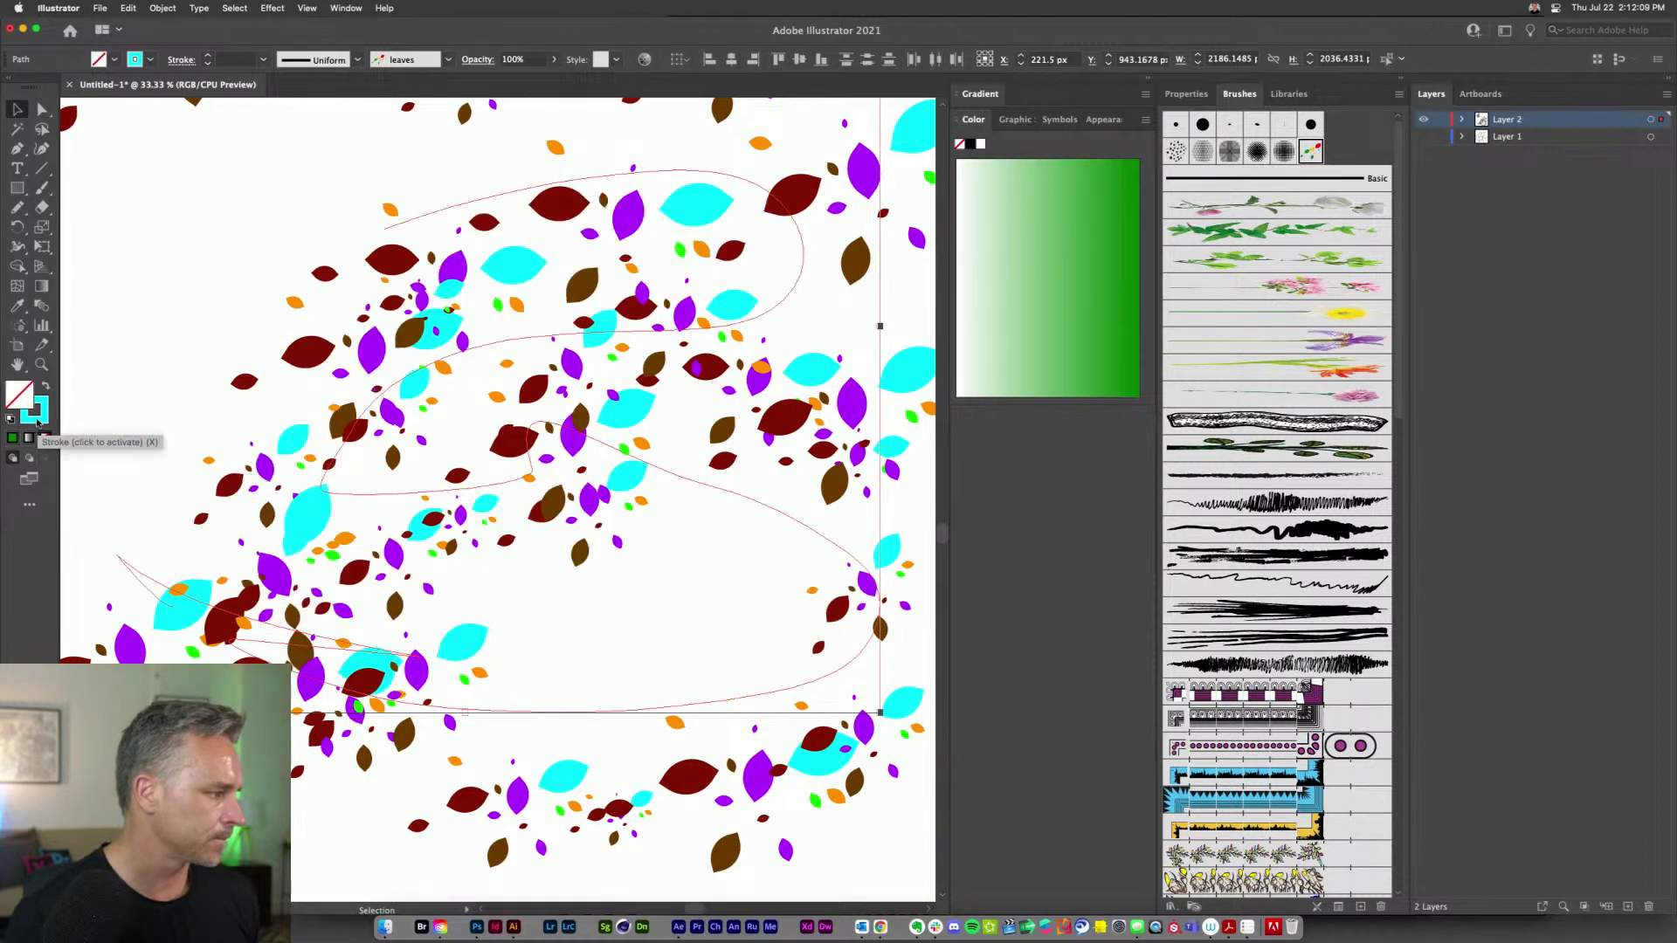
- Reapply the leaves brush to the selected paths, reopen its options, and preview the Tints and Shades colorization method
{"action": "left_click", "coordinate": [1310, 152]}
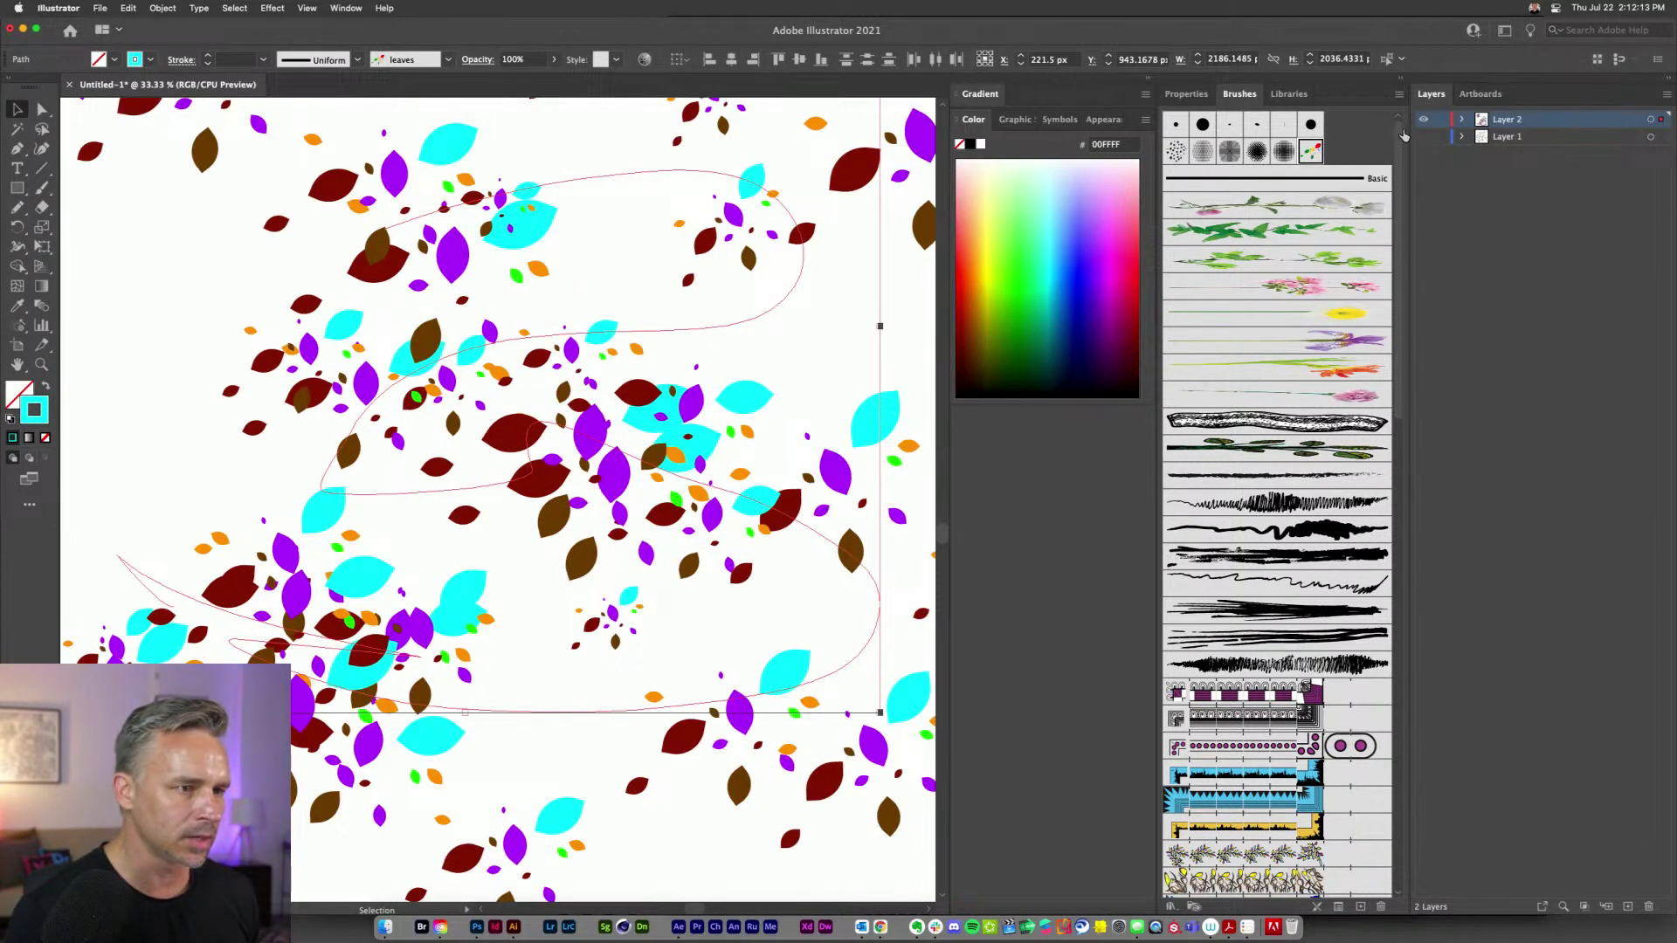
{"action": "double_click", "coordinate": [1310, 153]}
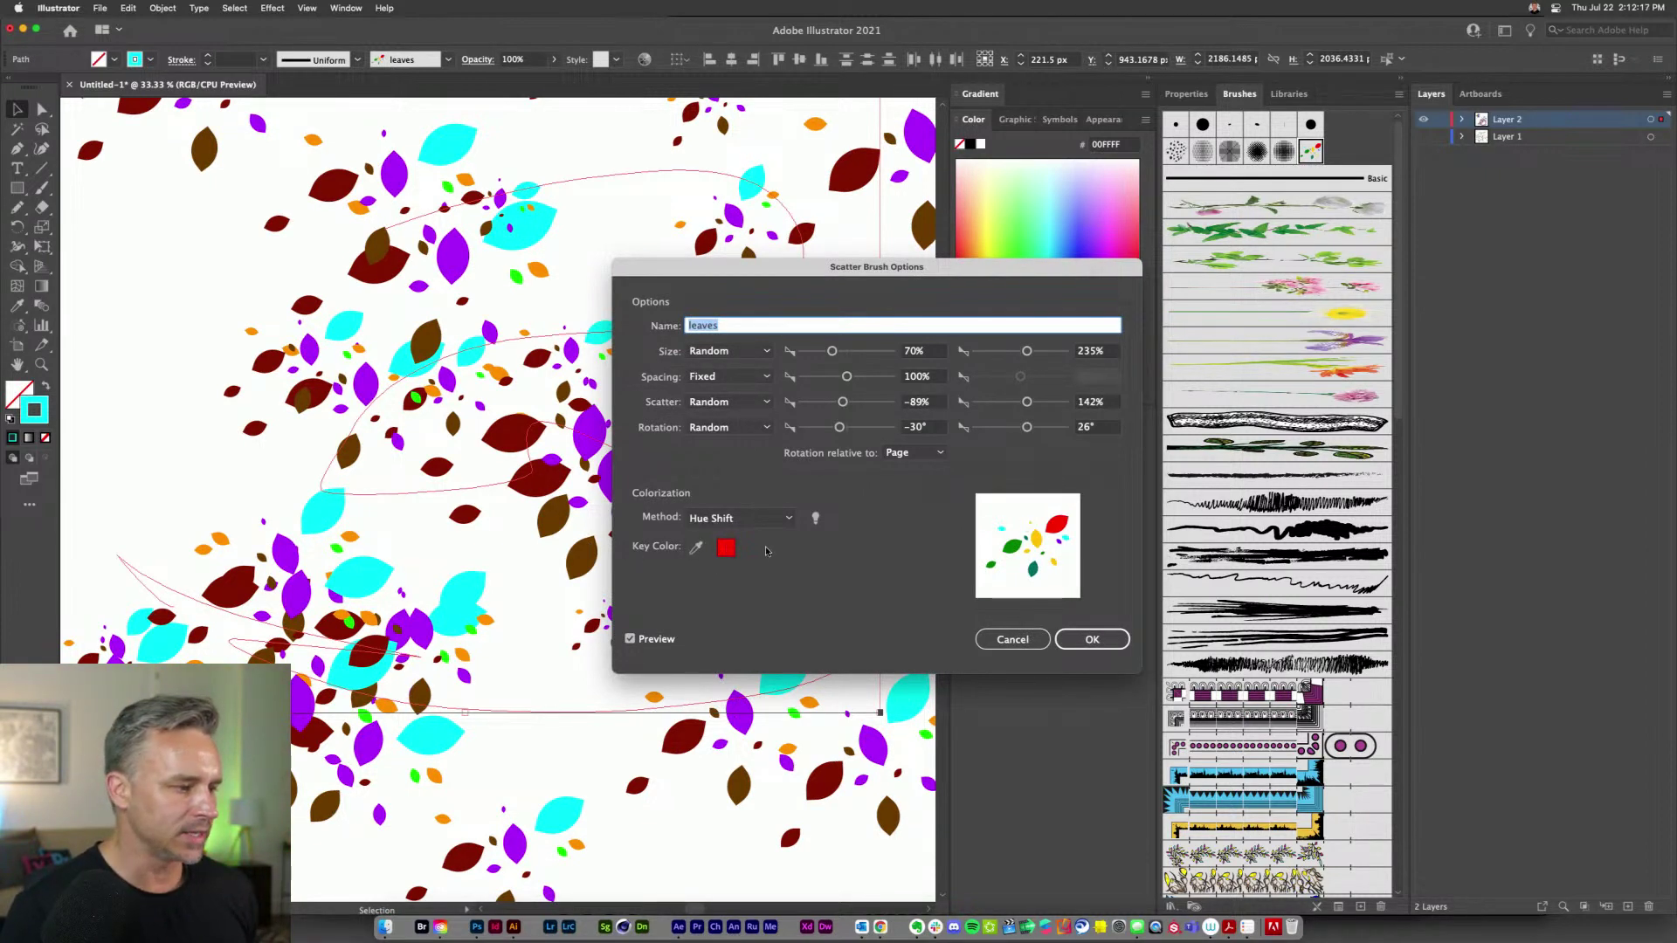
{"action": "left_click", "coordinate": [712, 522]}
{"action": "left_click", "coordinate": [715, 575]}
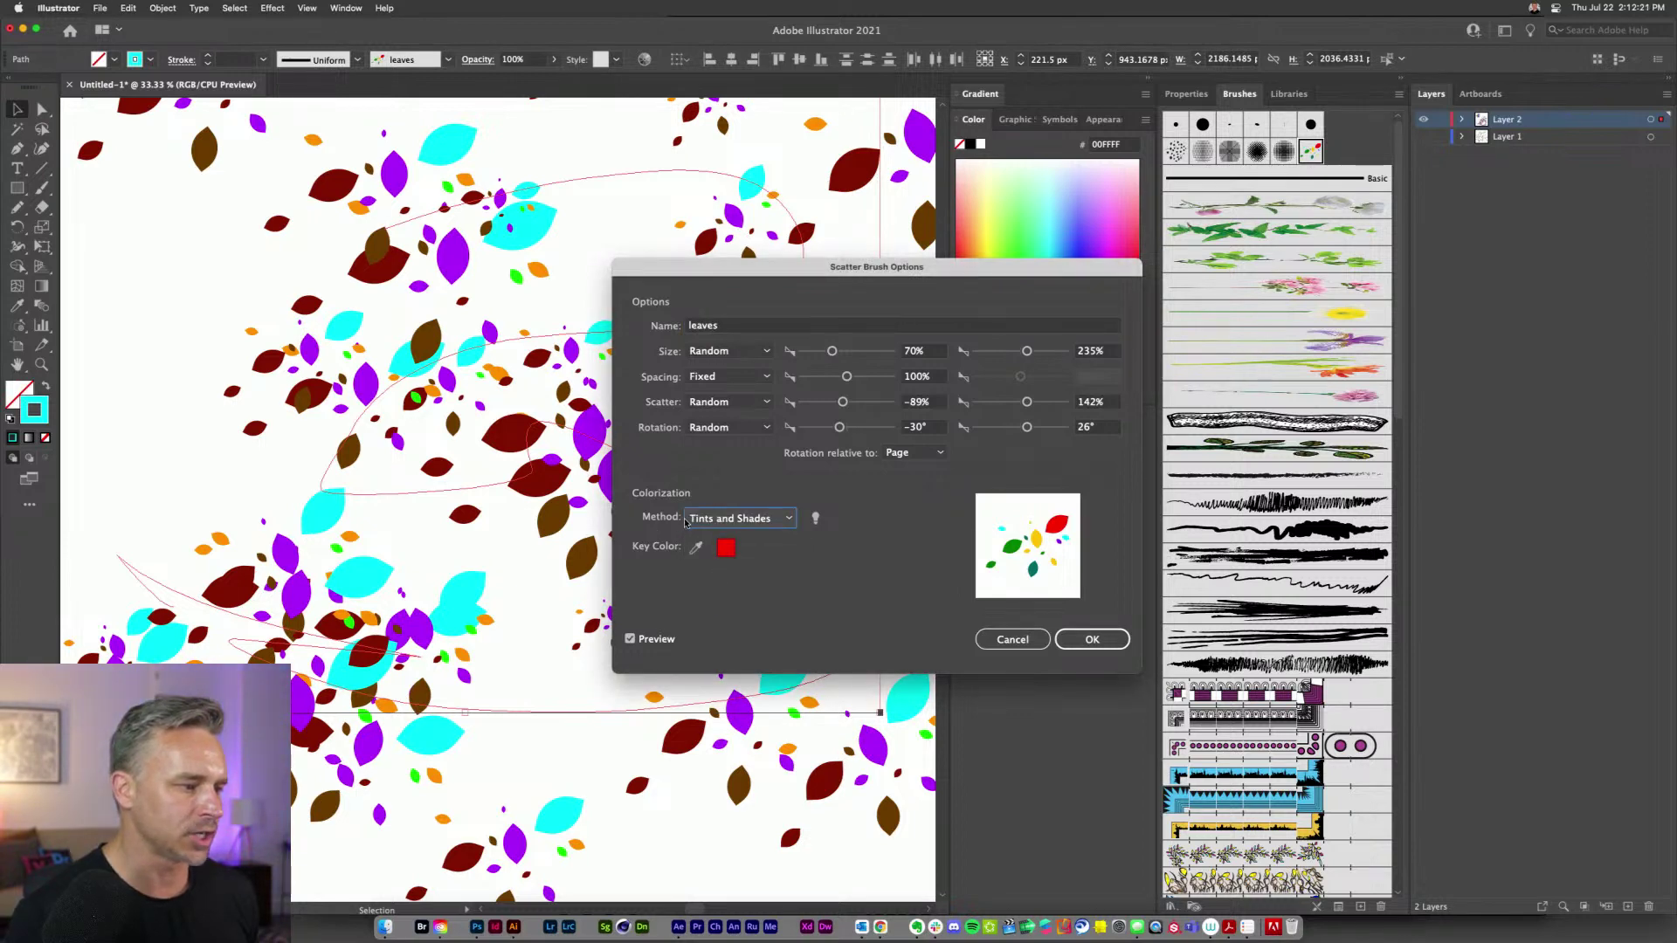
{"action": "left_click", "coordinate": [630, 643]}
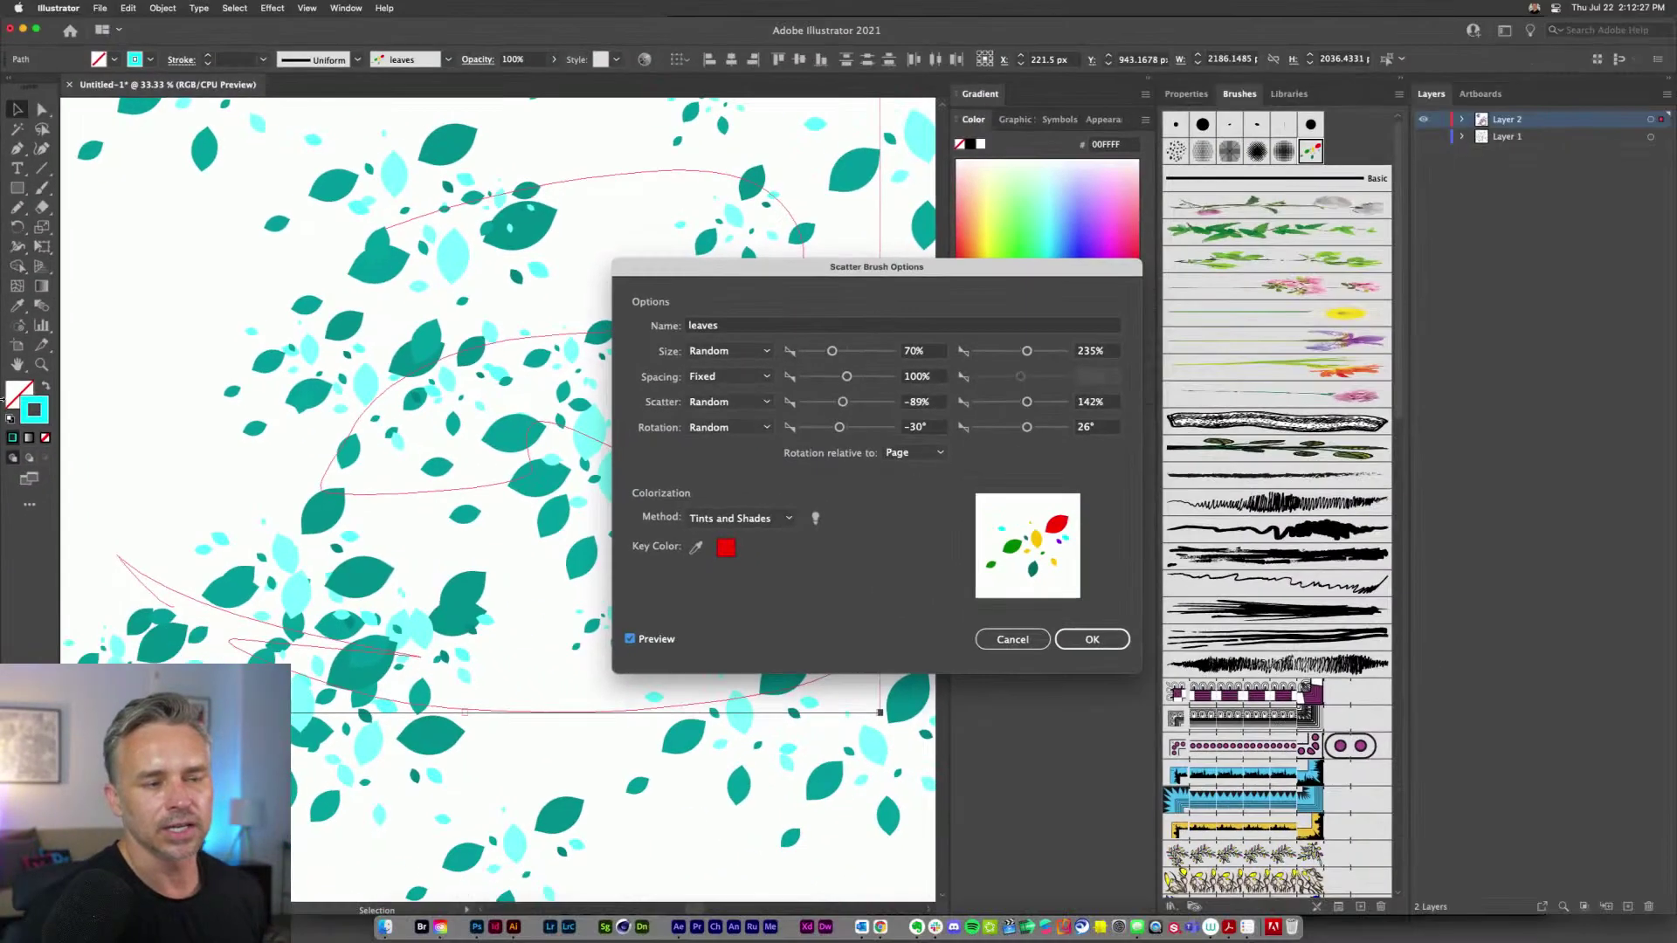
- Switch the brush's colorization method to Tints and refresh the preview on the strokes
{"action": "left_click", "coordinate": [706, 519]}
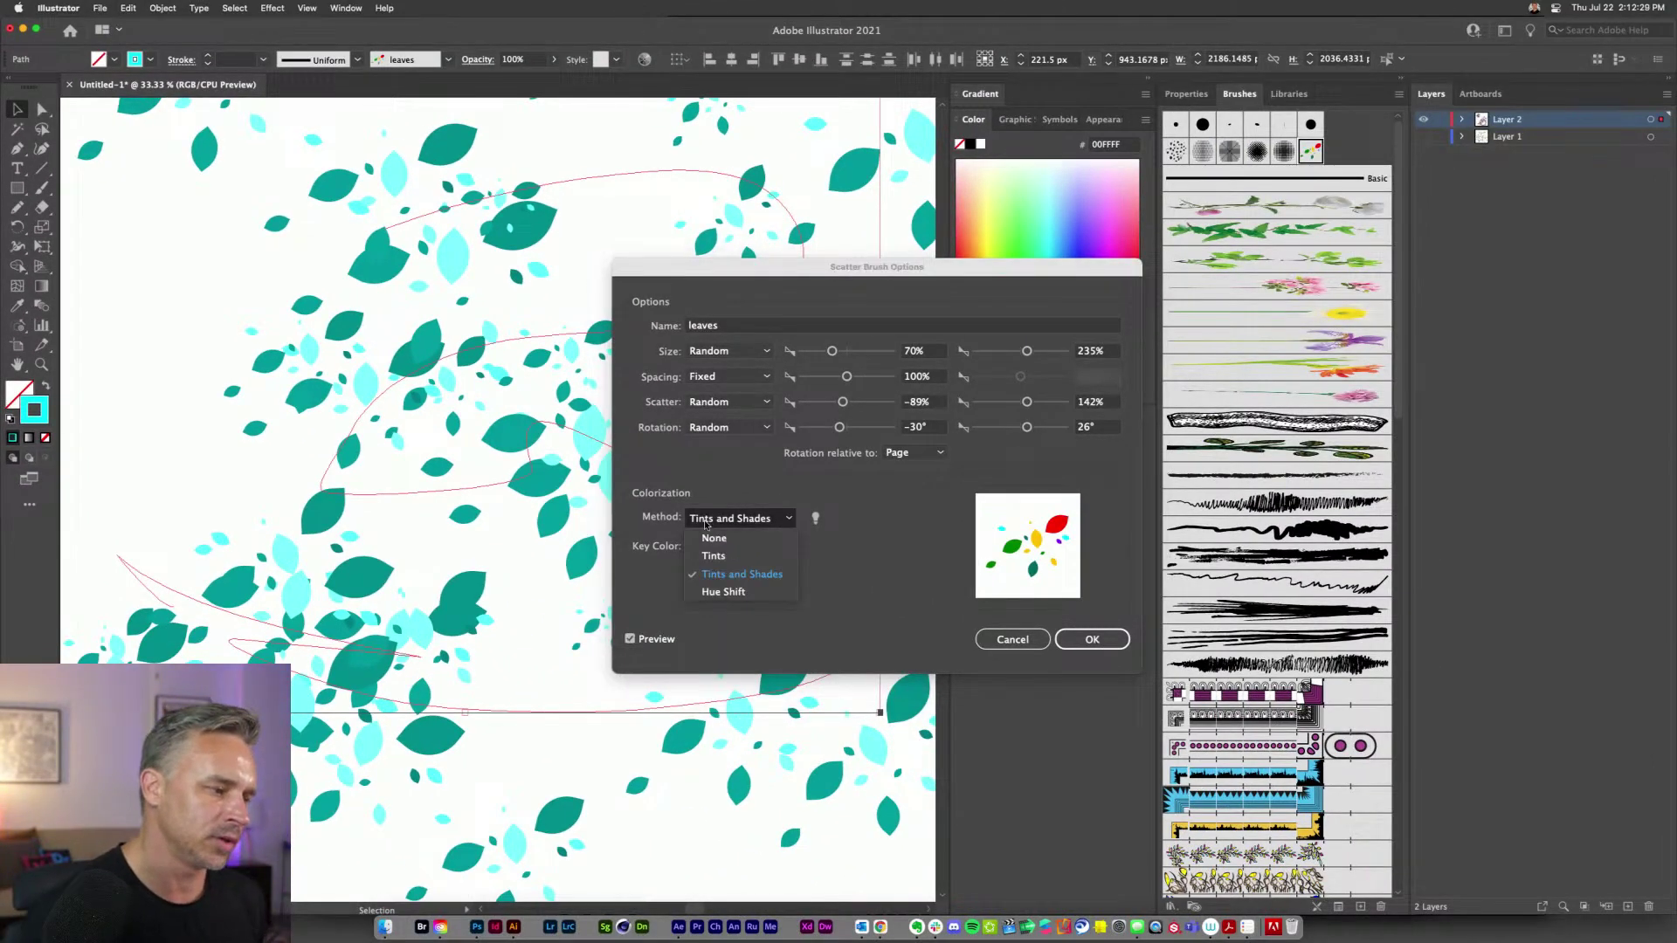
{"action": "left_click", "coordinate": [718, 557]}
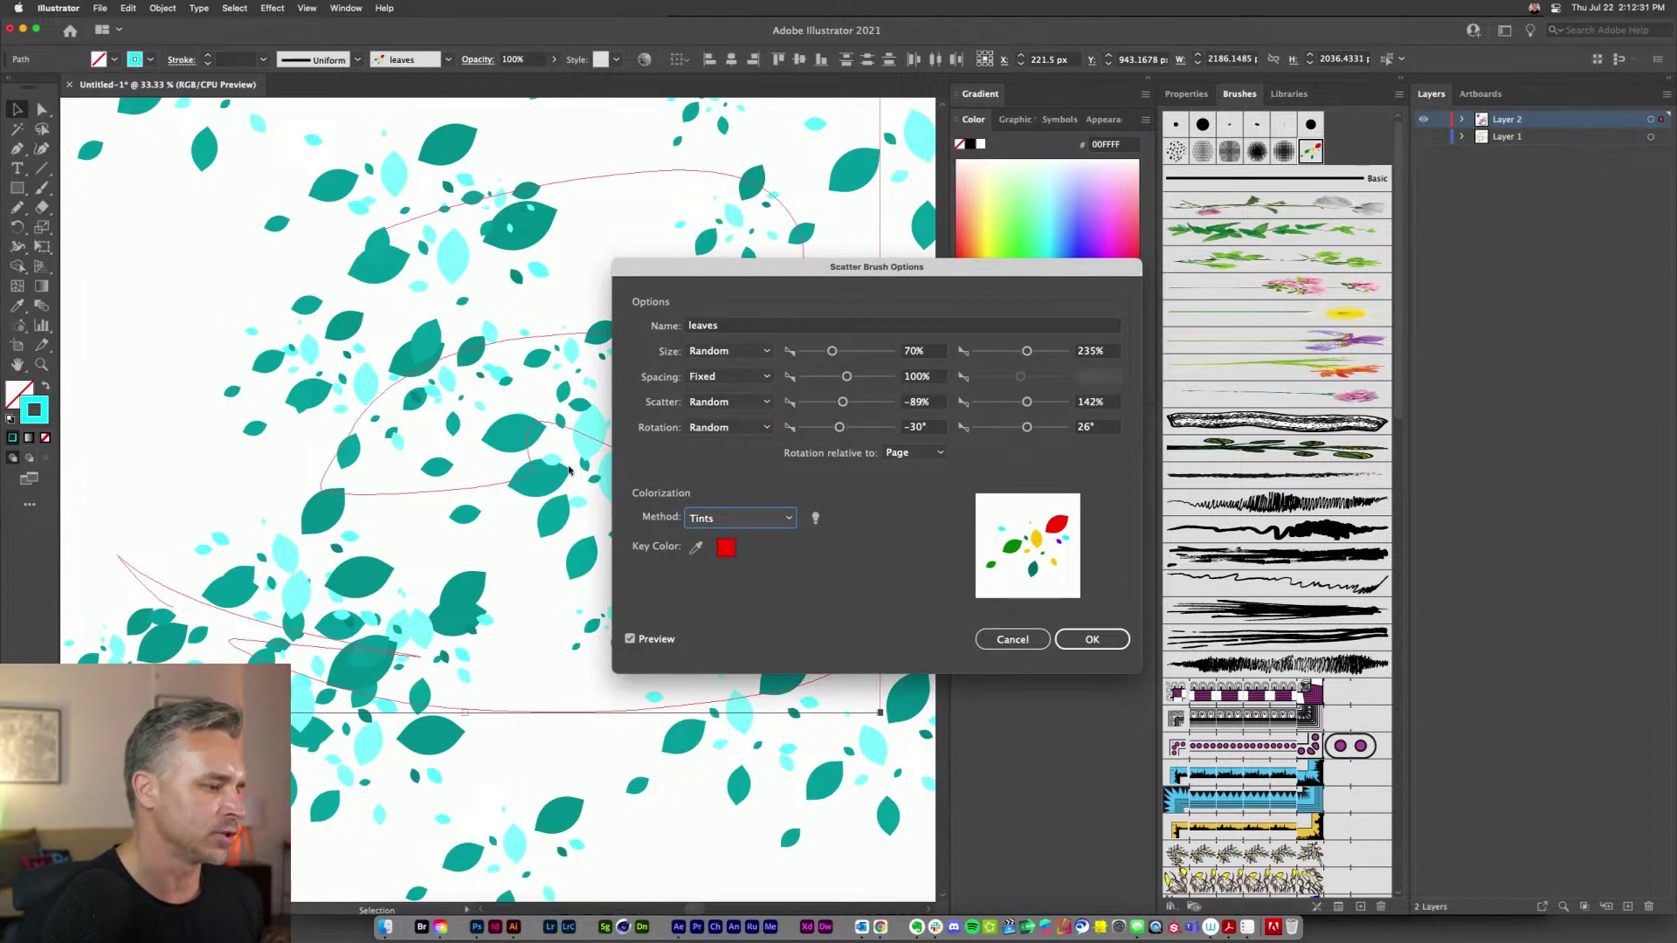
{"action": "left_click", "coordinate": [630, 639]}
{"action": "left_click", "coordinate": [630, 640]}
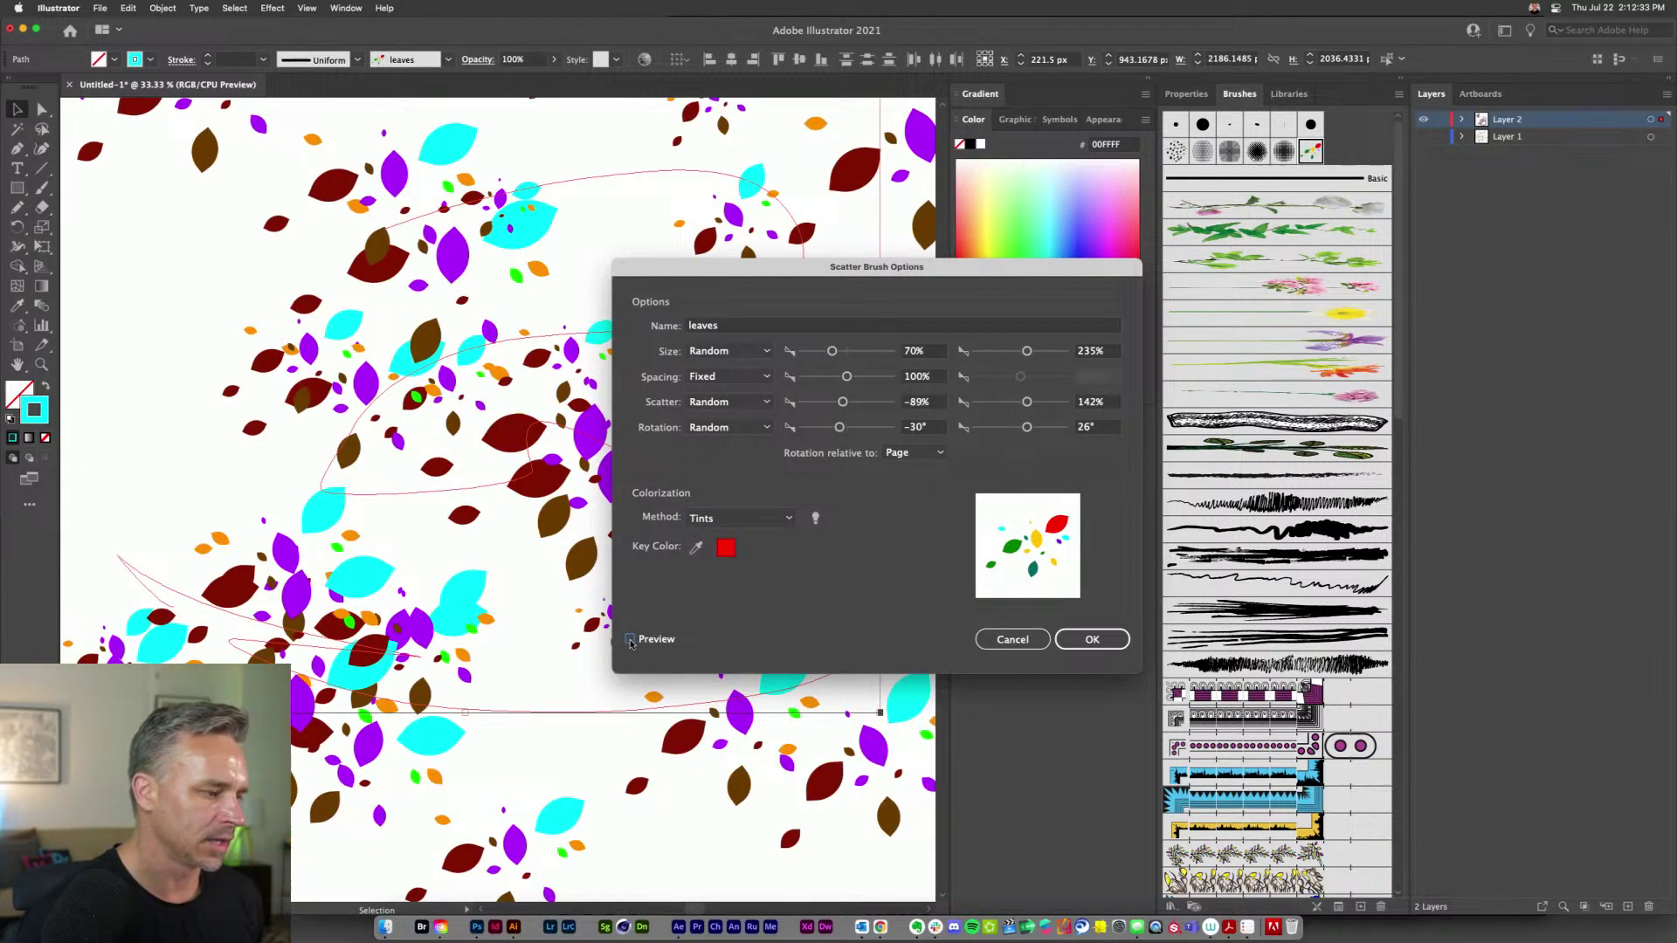
{"action": "left_click", "coordinate": [630, 640]}
{"action": "left_click", "coordinate": [630, 640]}
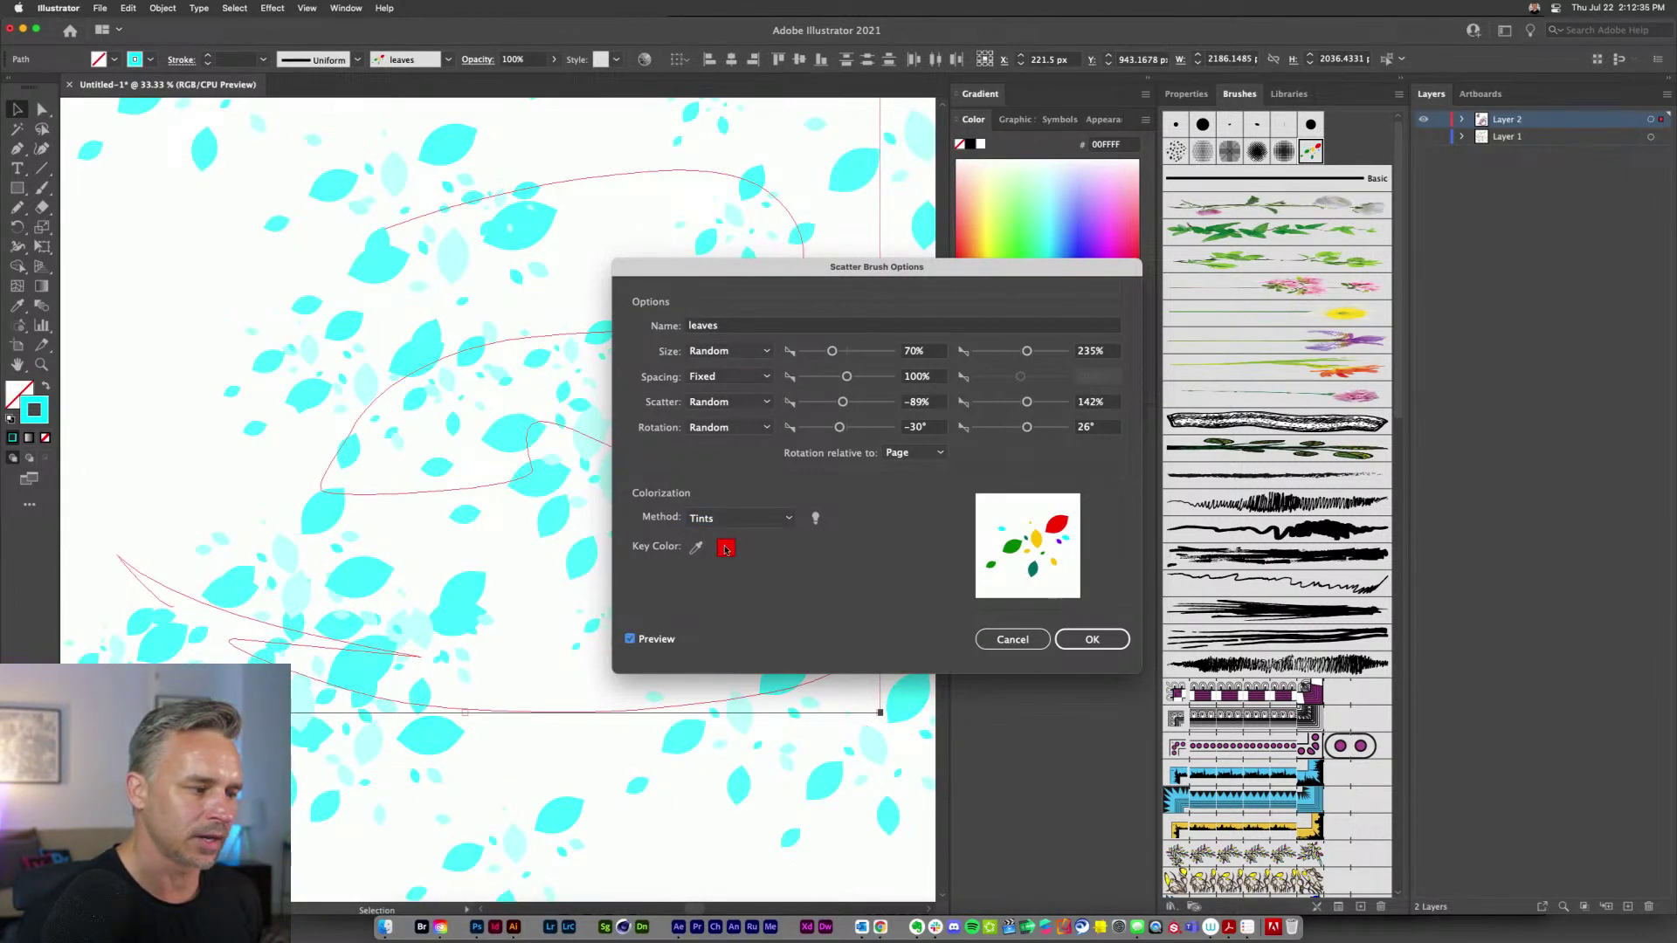
- Set the colorization method back to Hue Shift and sample the key color from the green leaf, finally from the yellow leaf
{"action": "left_click", "coordinate": [725, 518]}
{"action": "left_click", "coordinate": [713, 593]}
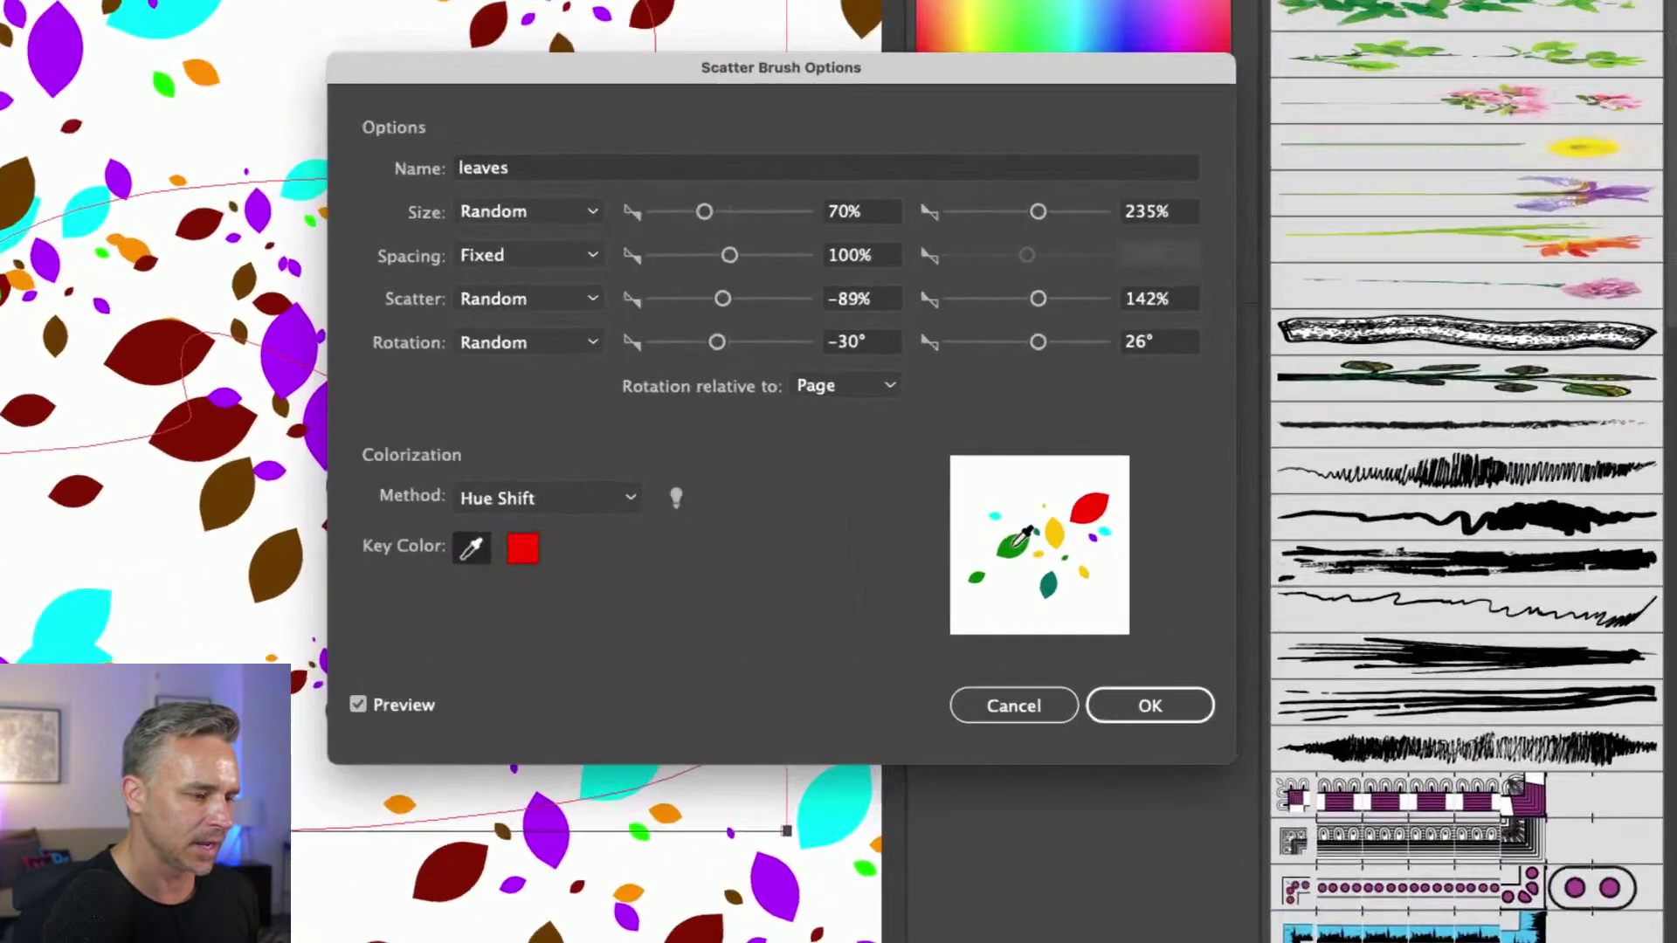
{"action": "left_click", "coordinate": [1014, 542]}
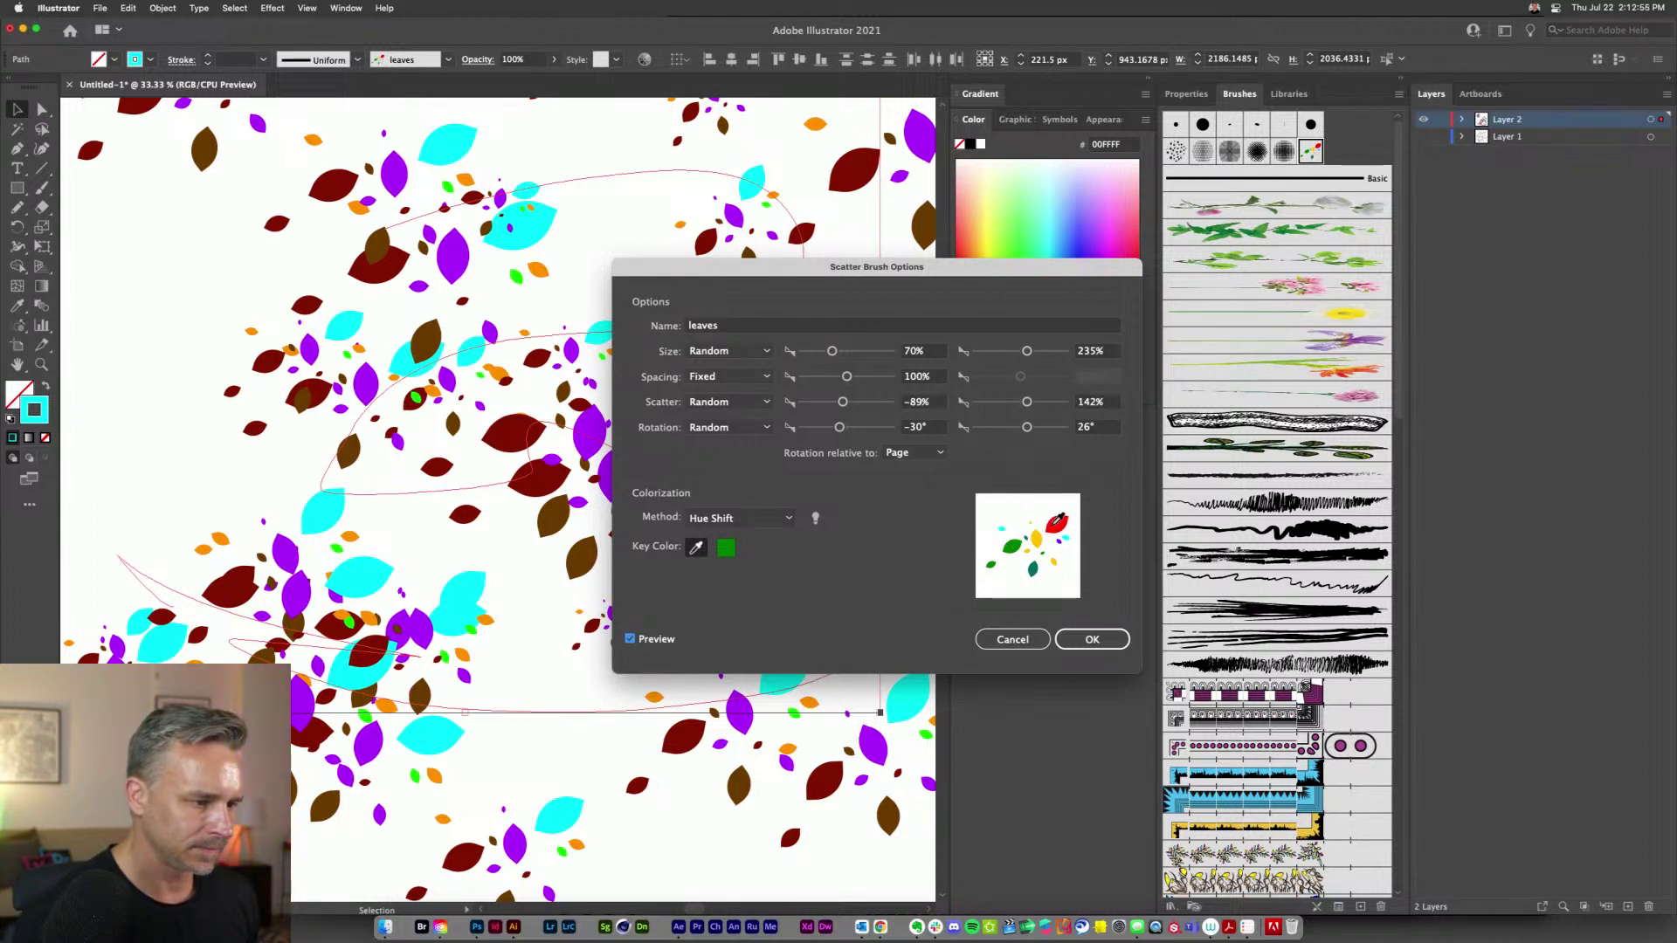
{"action": "left_click", "coordinate": [1038, 533]}
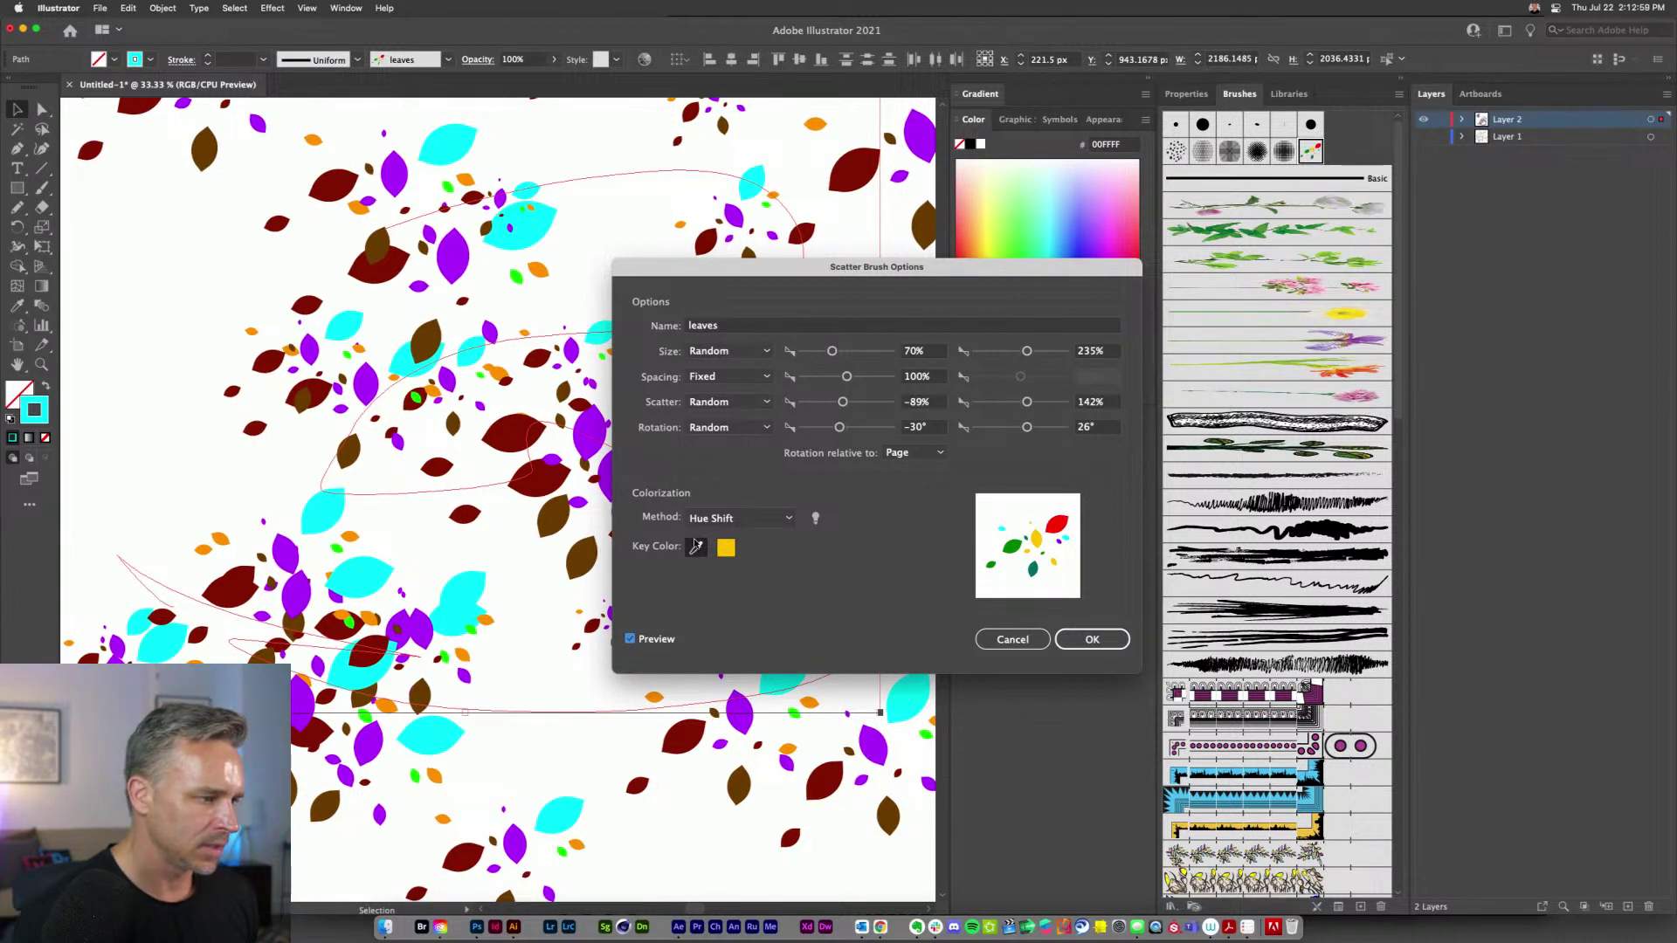
- Keep Hue Shift as the leaves brush's colorization method, refresh the preview, and apply the brush options to the existing strokes
{"action": "left_click", "coordinate": [704, 519]}
{"action": "left_click", "coordinate": [725, 574]}
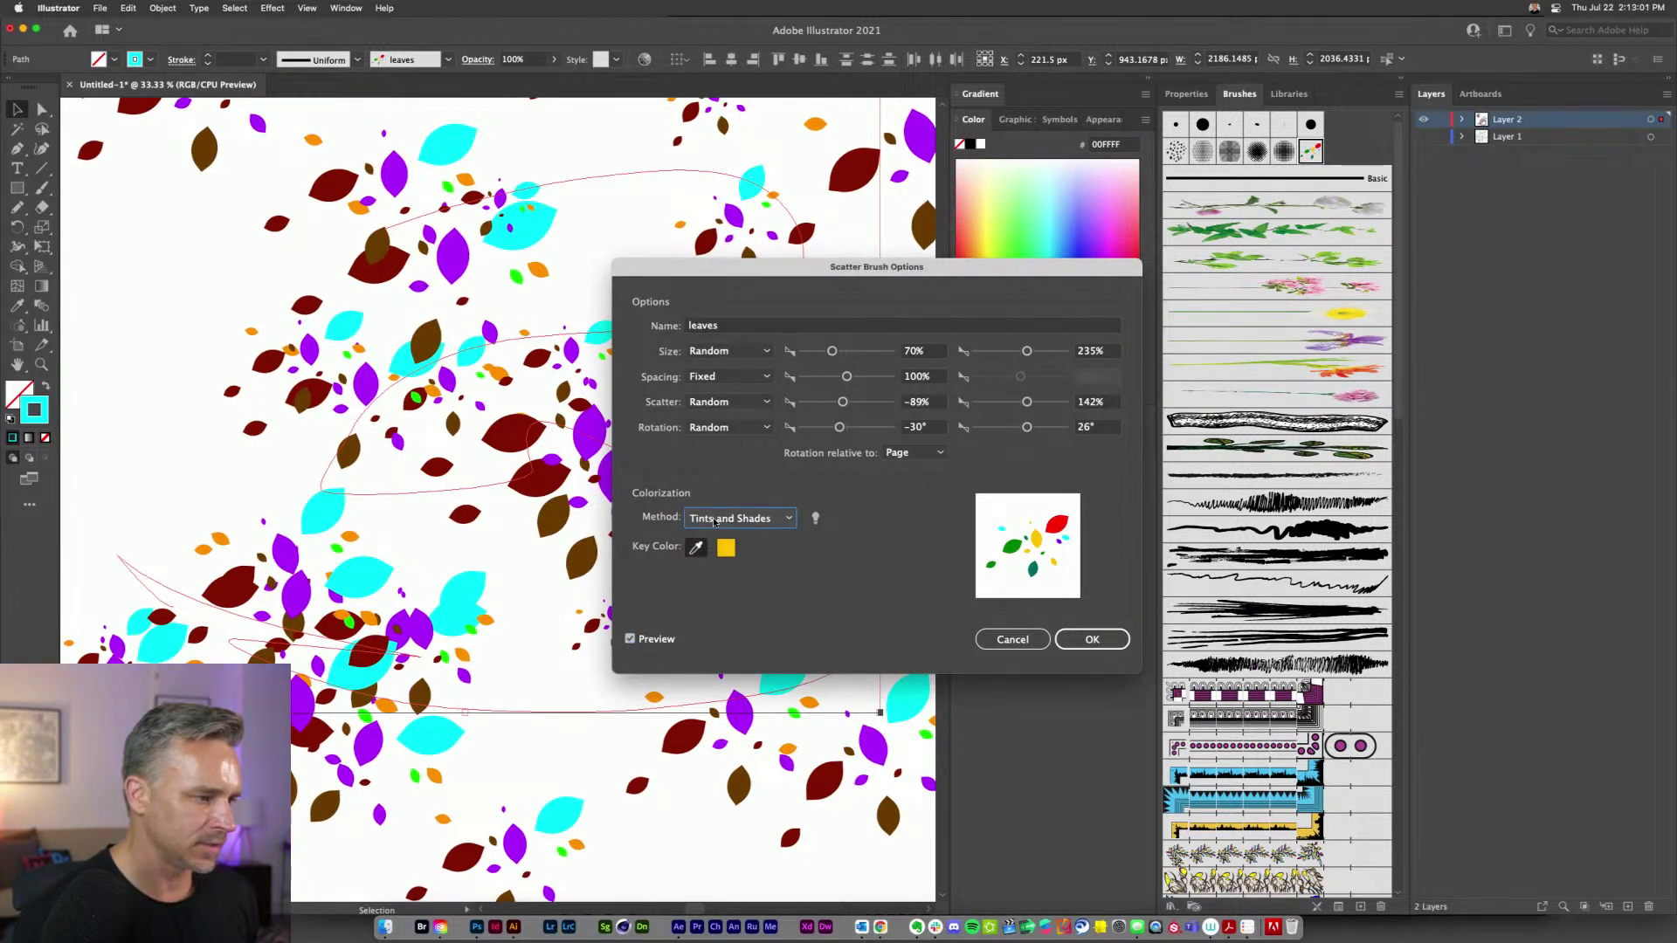
{"action": "left_click", "coordinate": [714, 520]}
{"action": "left_click", "coordinate": [722, 593]}
{"action": "left_click", "coordinate": [633, 639]}
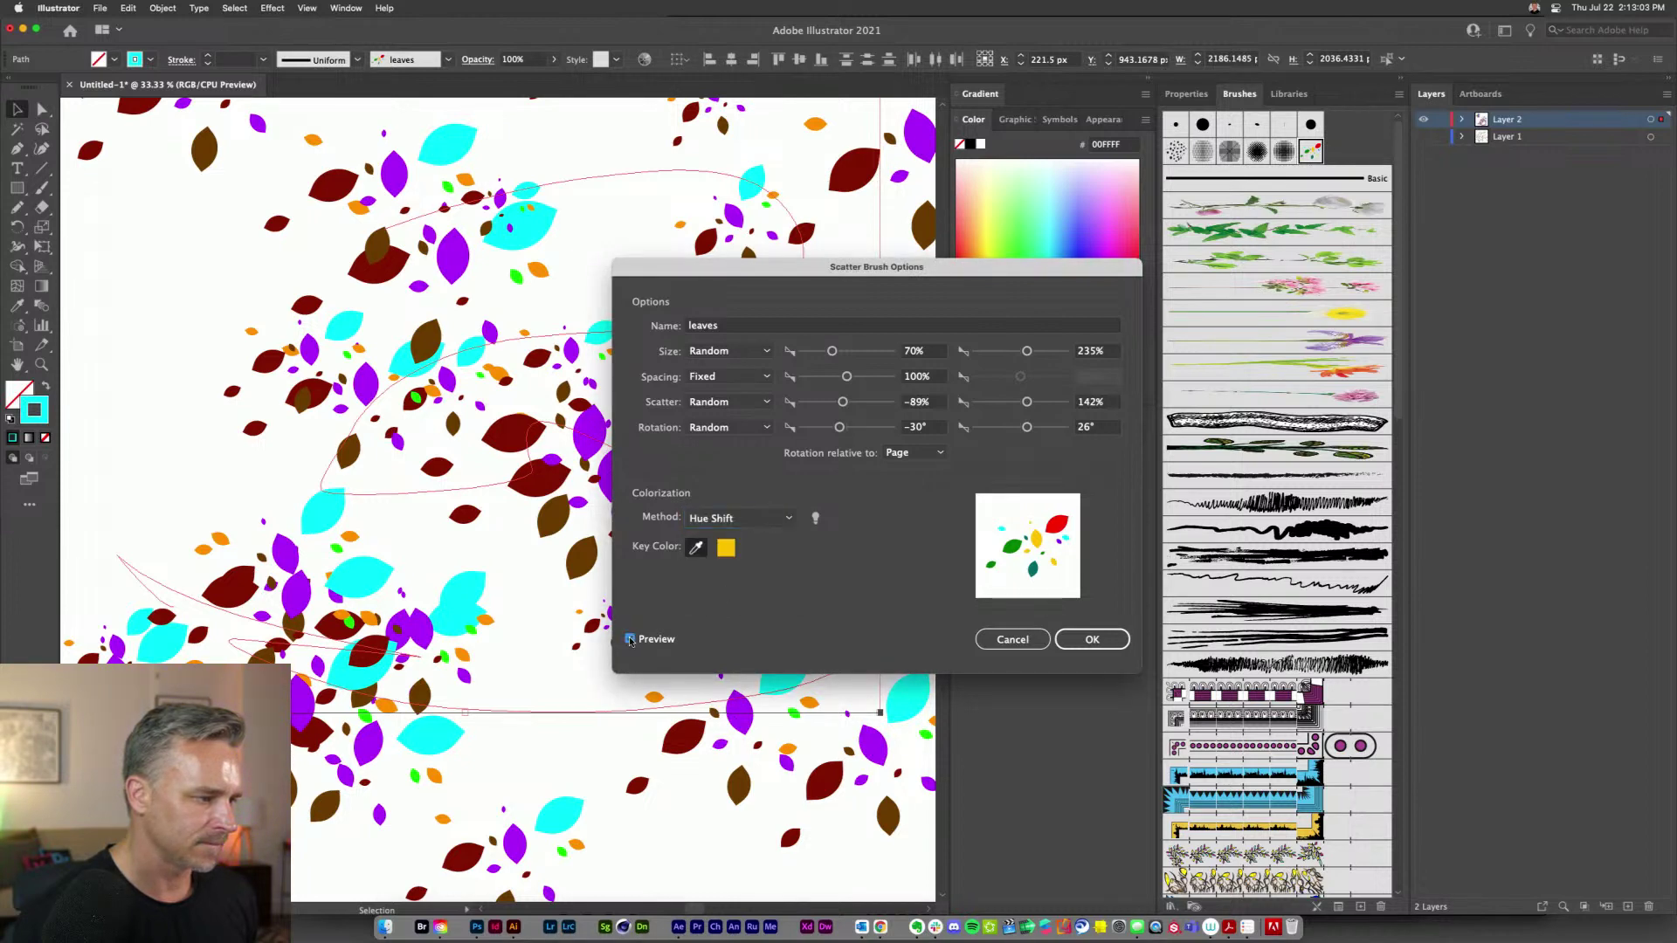
{"action": "left_click", "coordinate": [636, 638]}
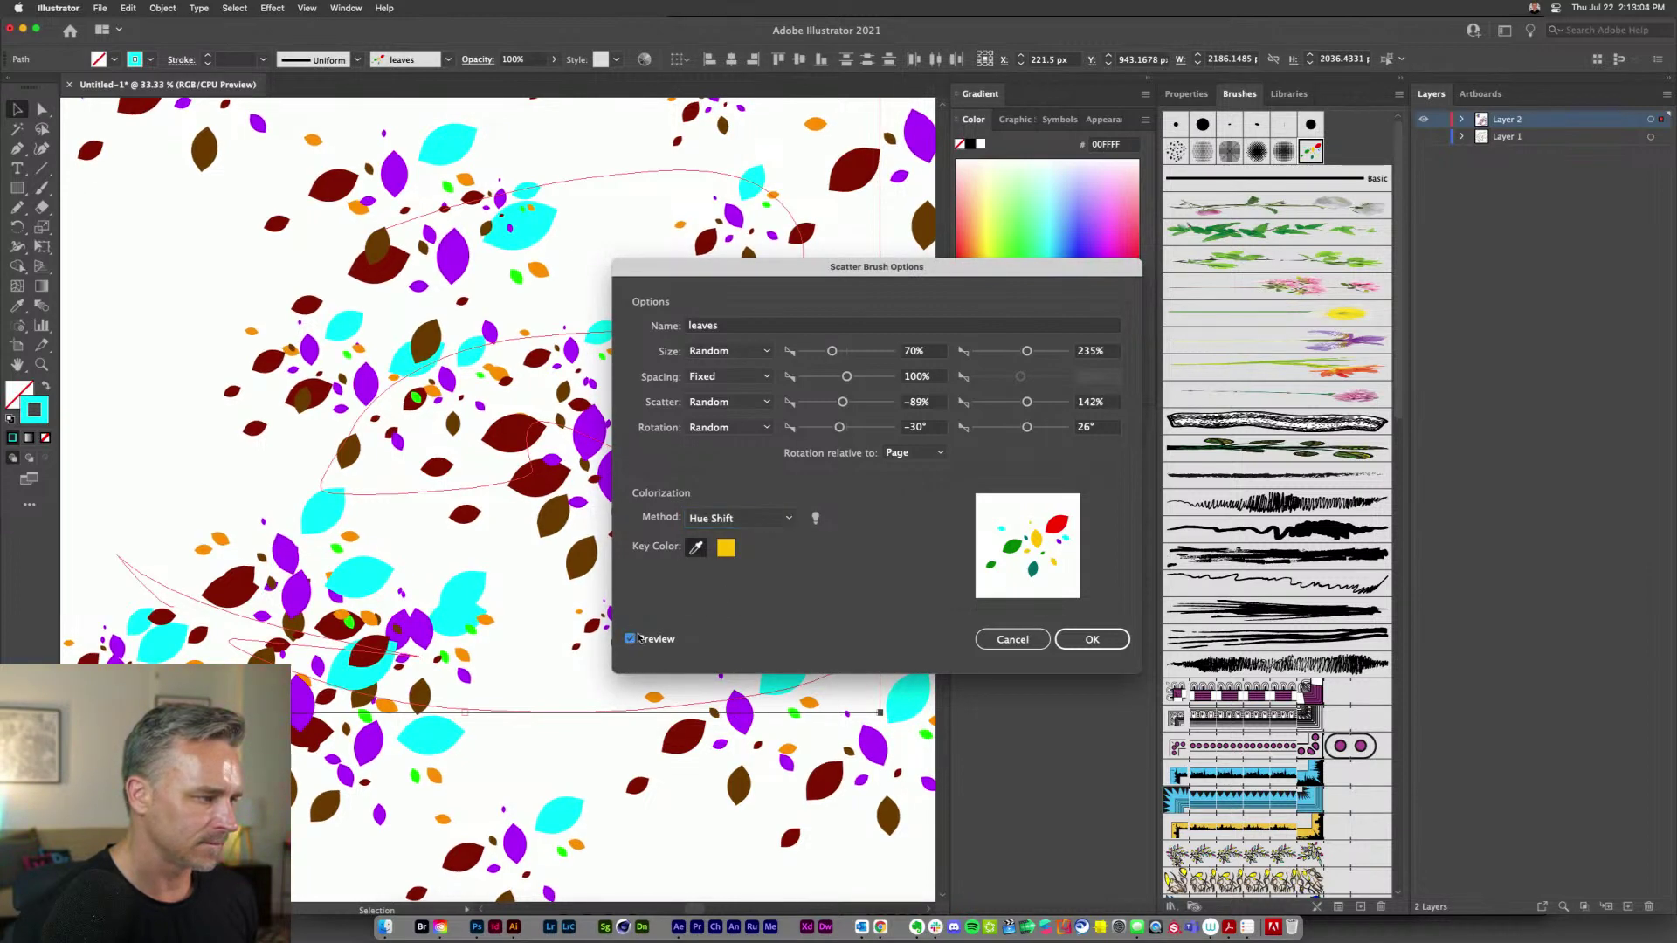
{"action": "left_click", "coordinate": [1090, 646]}
{"action": "left_click", "coordinate": [785, 498]}
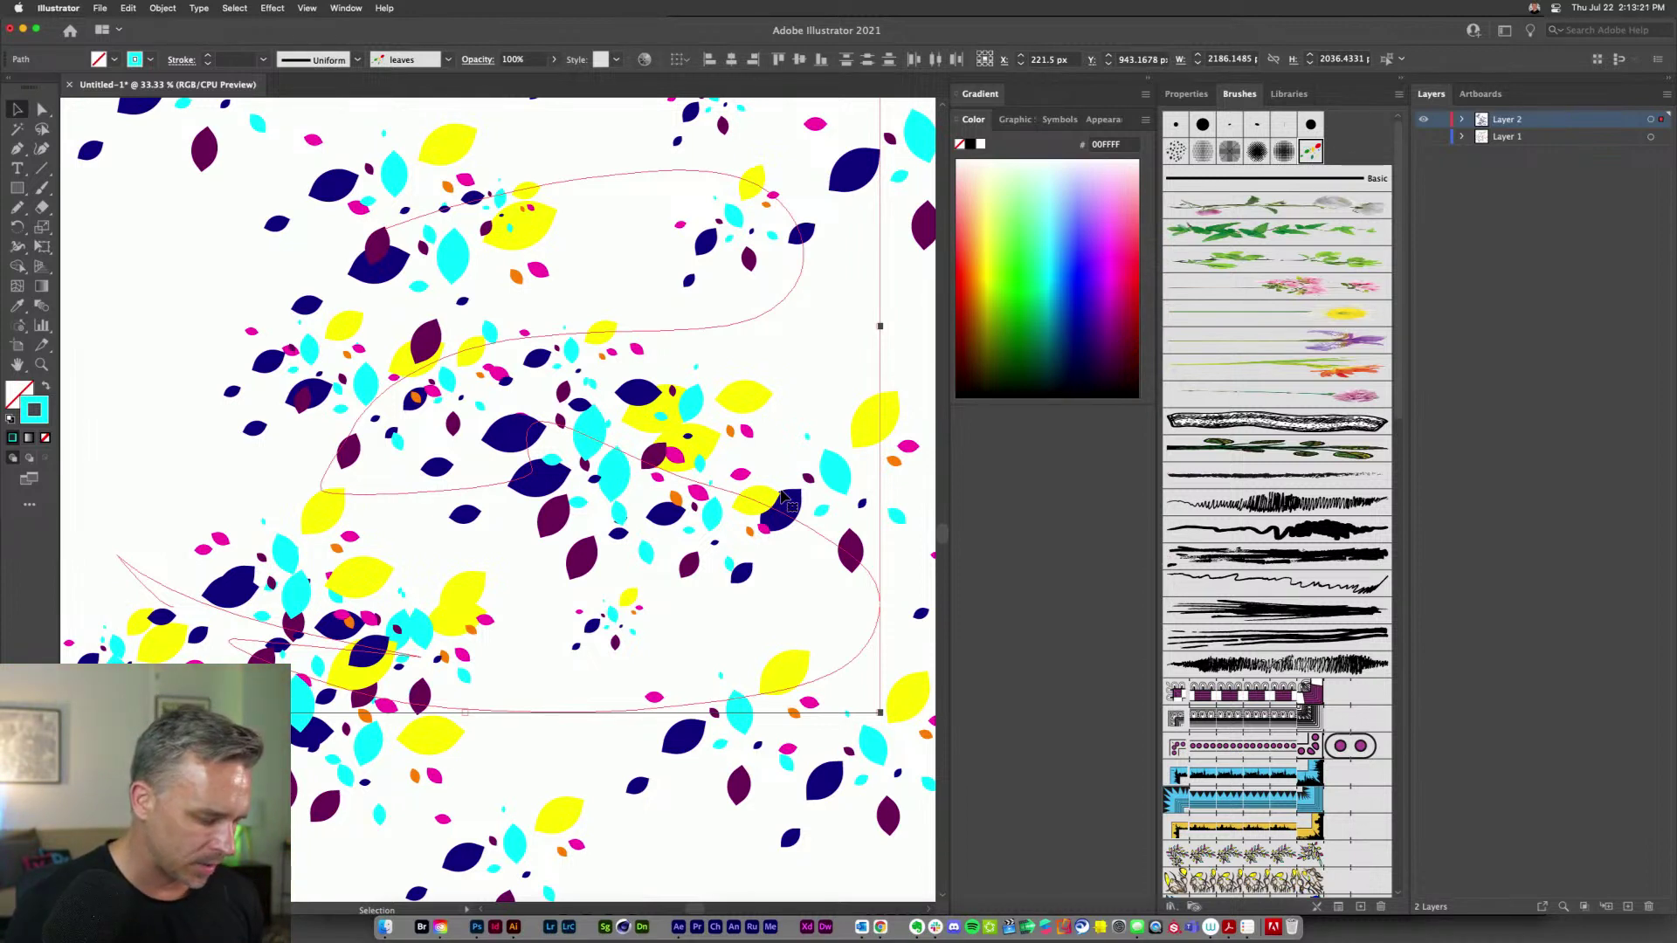
- Deselect the brush paths and inspect the recolored leaves up close in full-screen presentation mode, returning to the normal view
{"action": "key", "text": "super"}
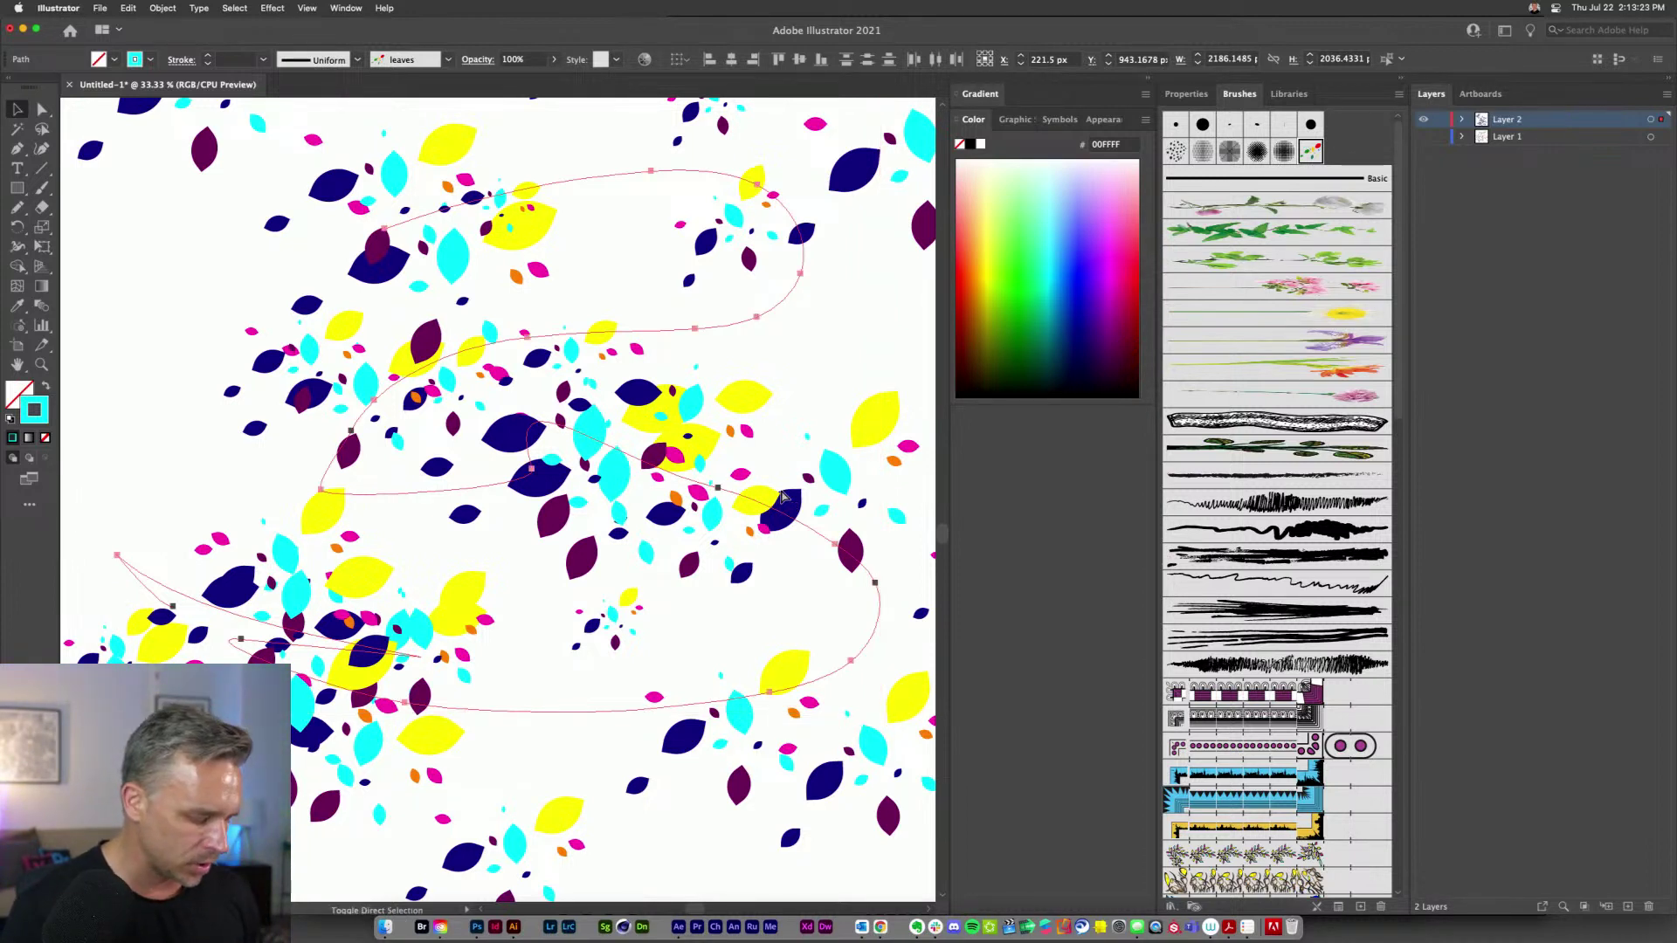
{"action": "key", "text": "super"}
{"action": "key", "text": "shift+f"}
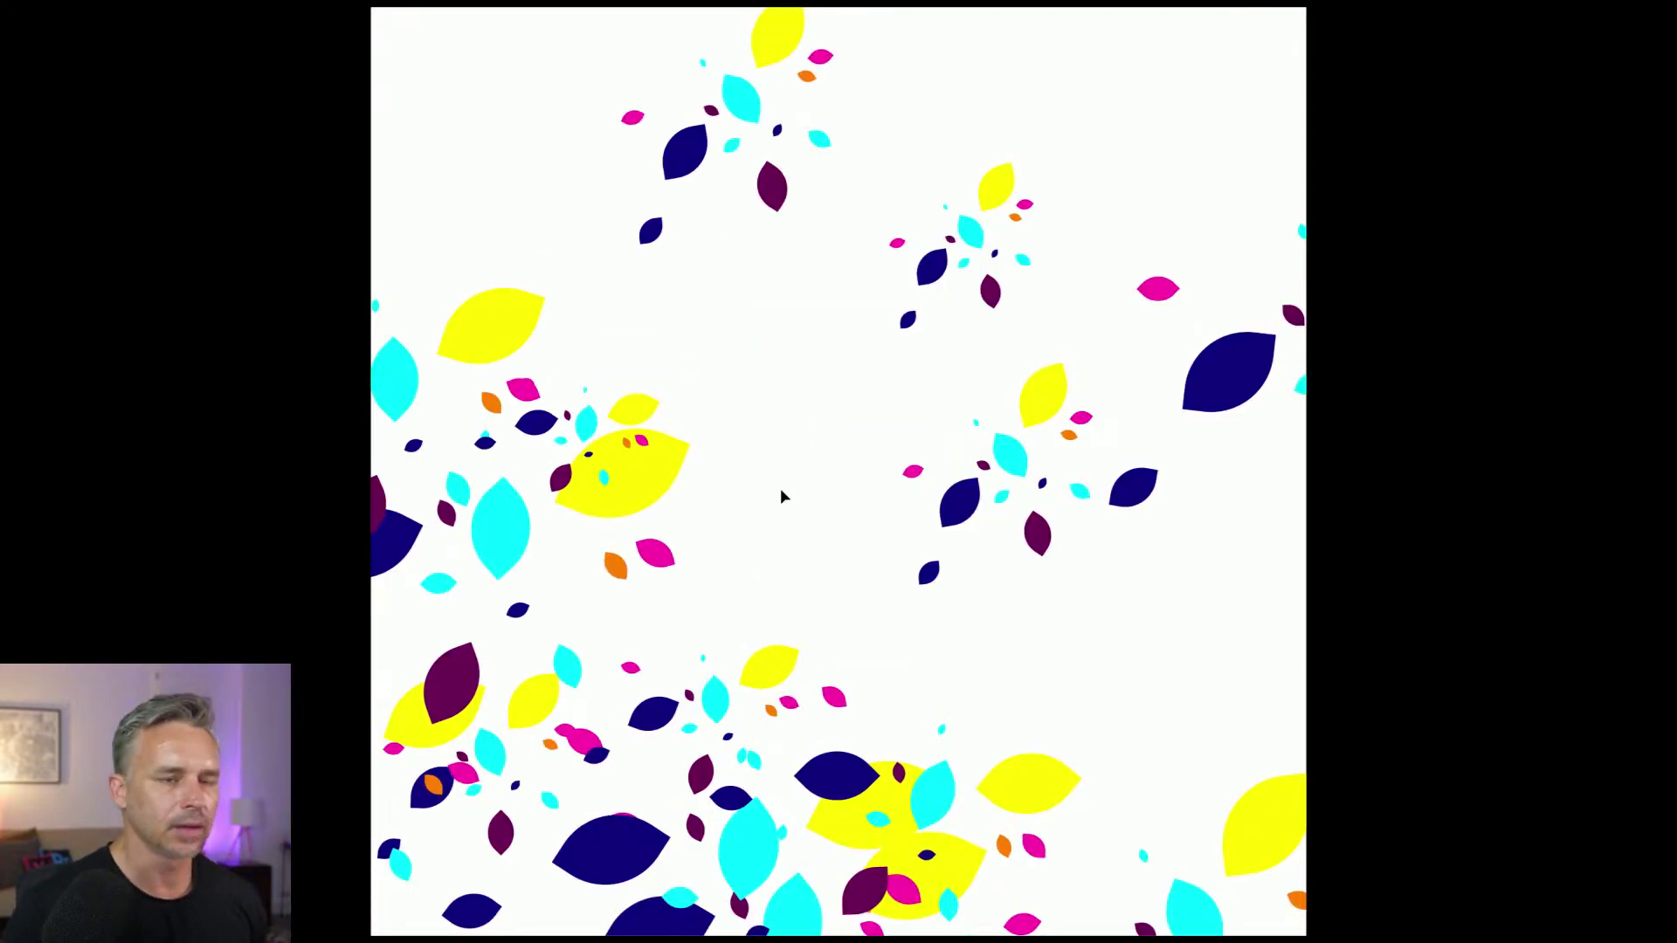
{"action": "key", "text": "ctrl+="}
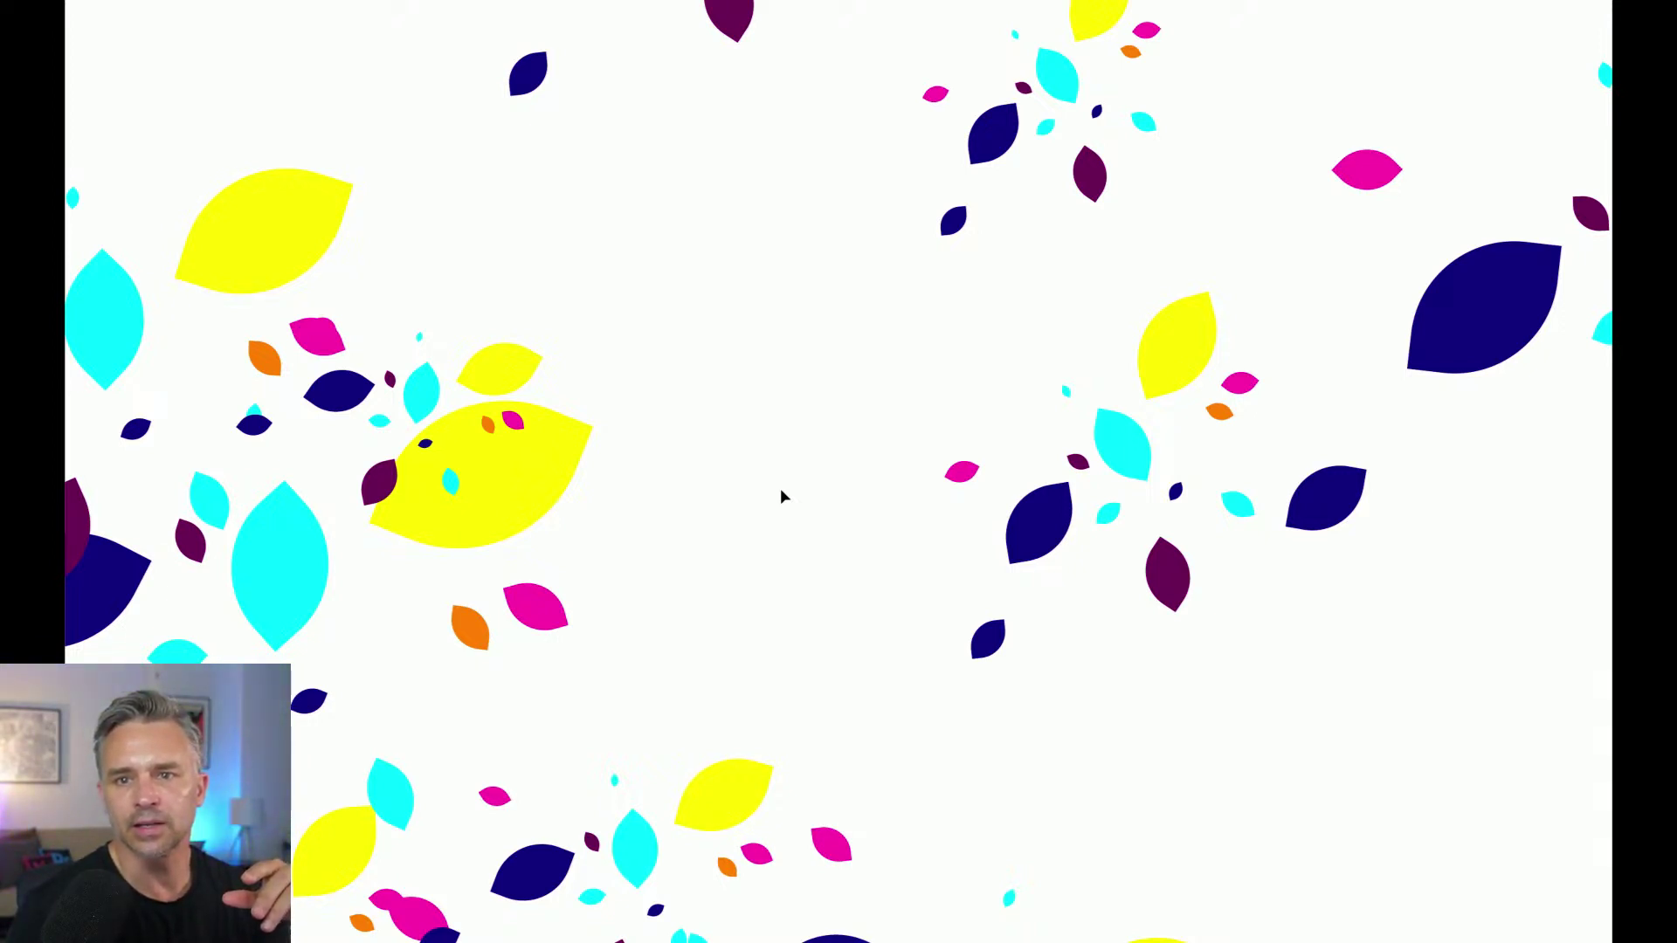
{"action": "key", "text": "Escape"}
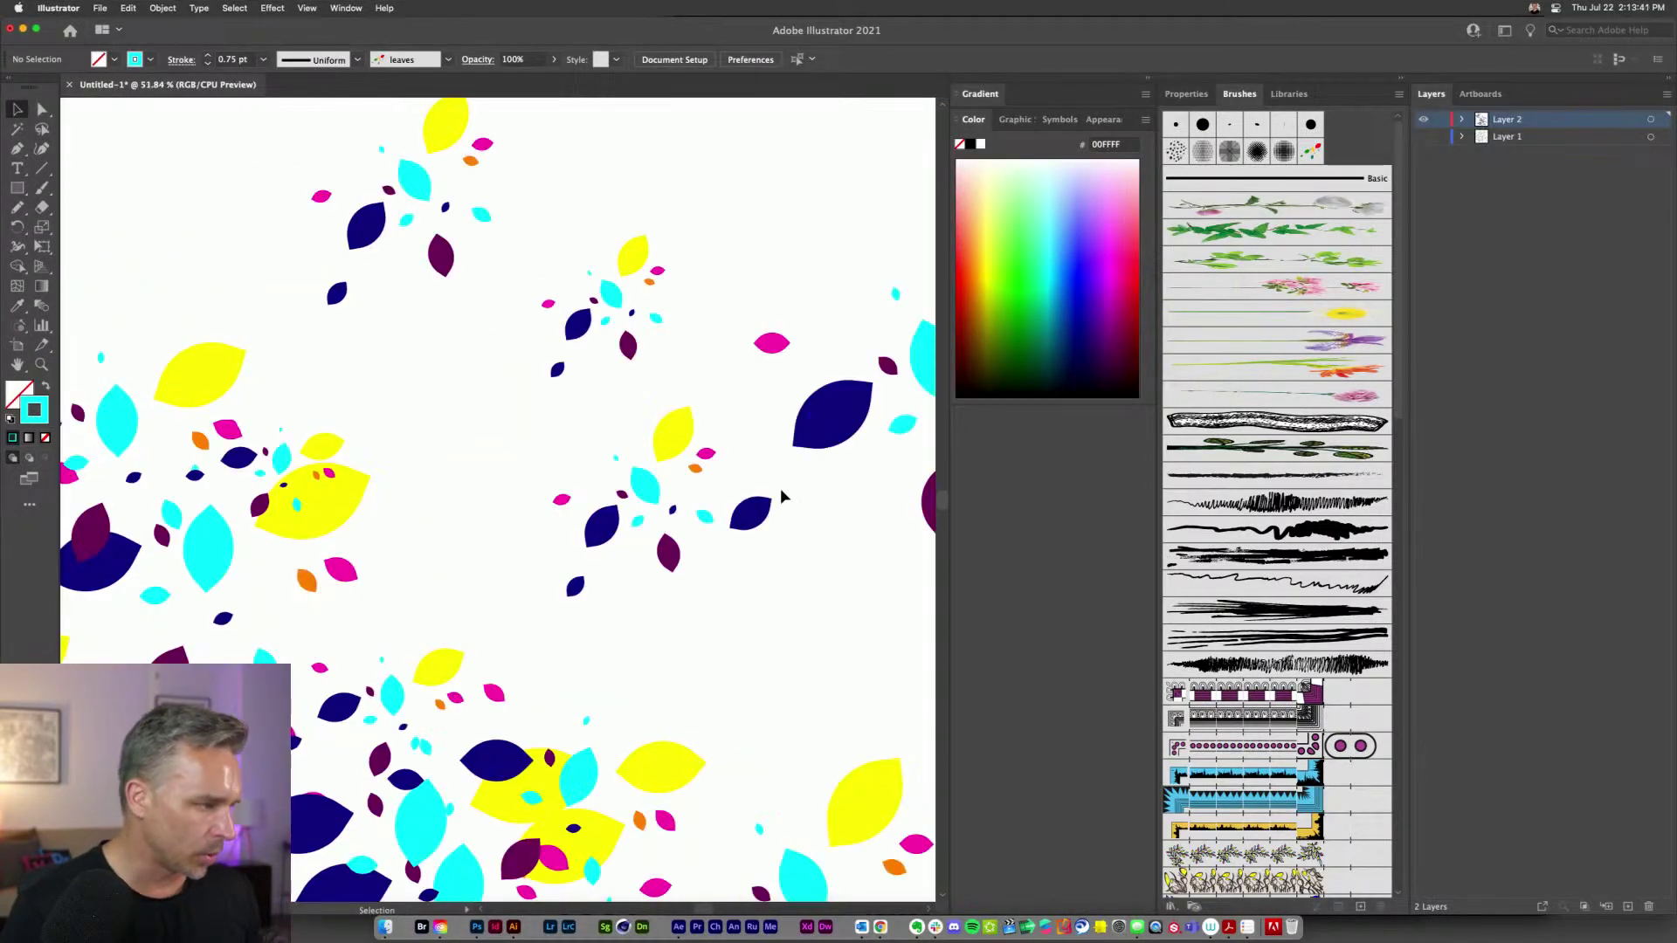
- Look through the installed Illustrator scripts for randomizer3 and RandomSwatchesFill
{"action": "left_click", "coordinate": [102, 9]}
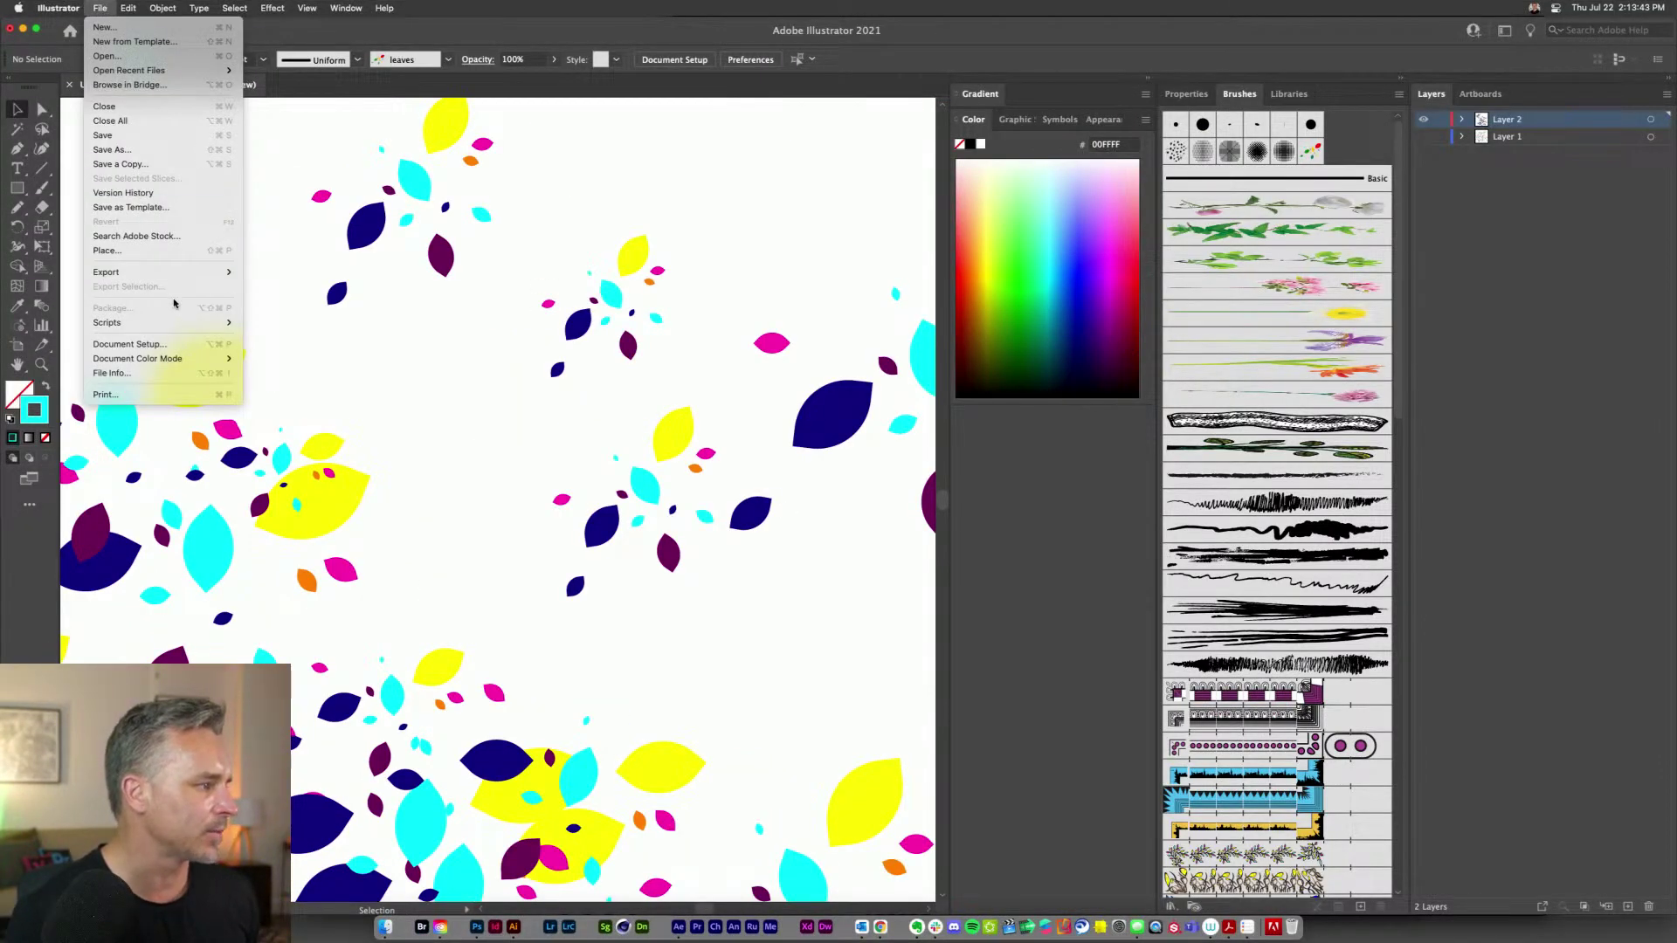
{"action": "mouse_move", "coordinate": [134, 320]}
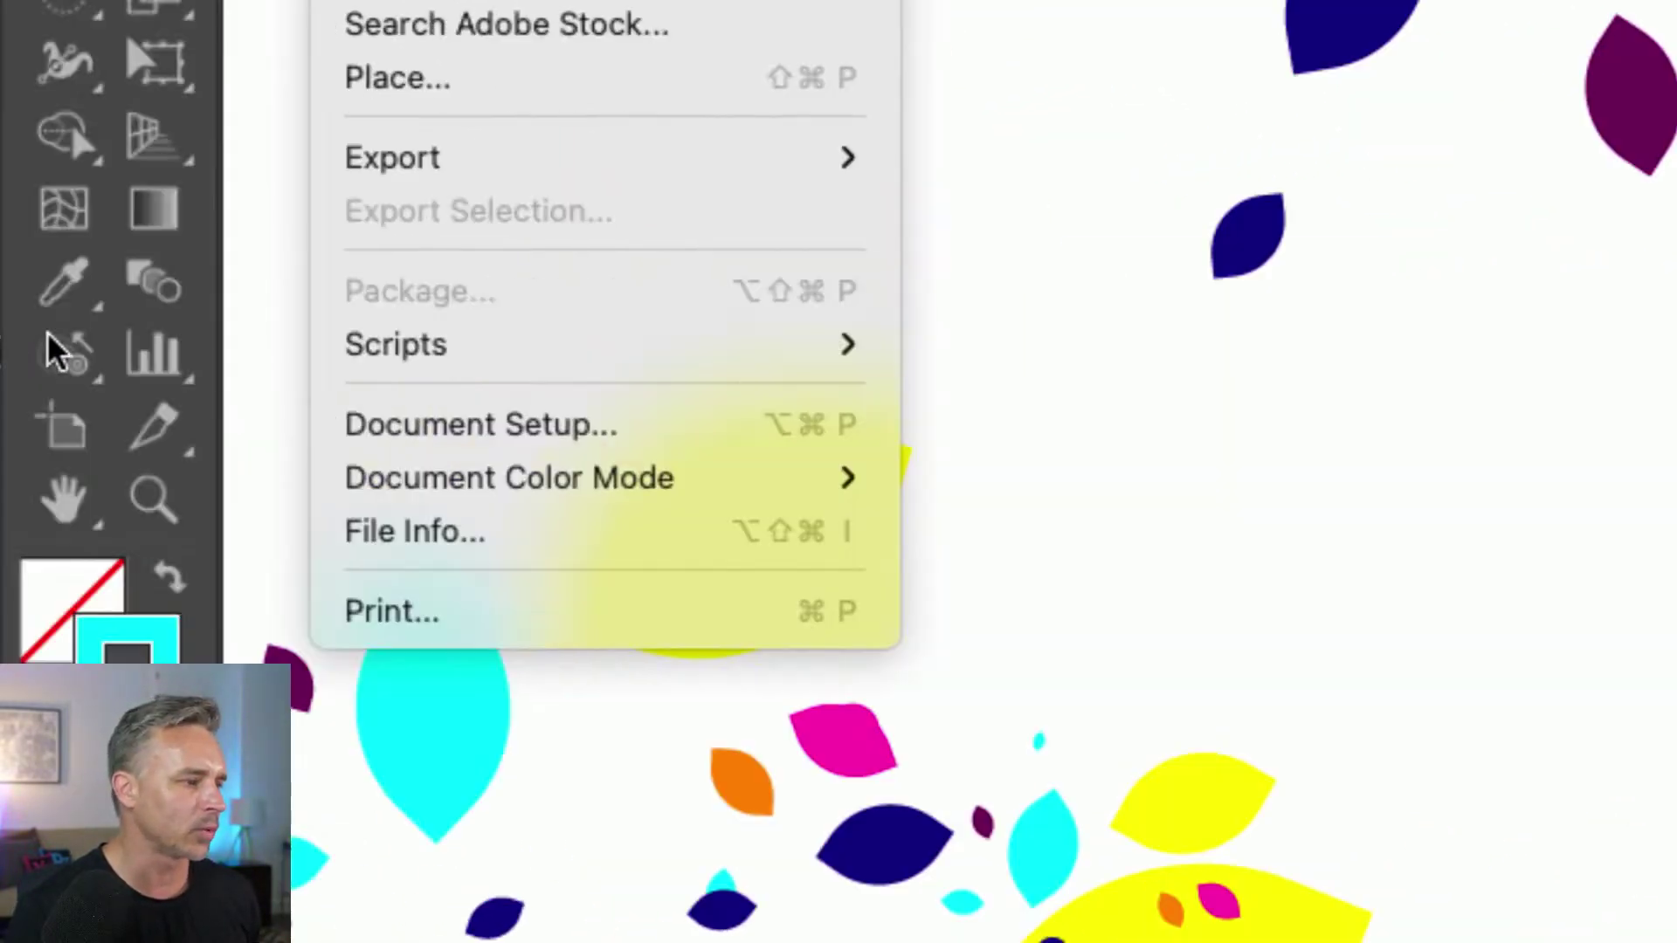
{"action": "mouse_move", "coordinate": [522, 350]}
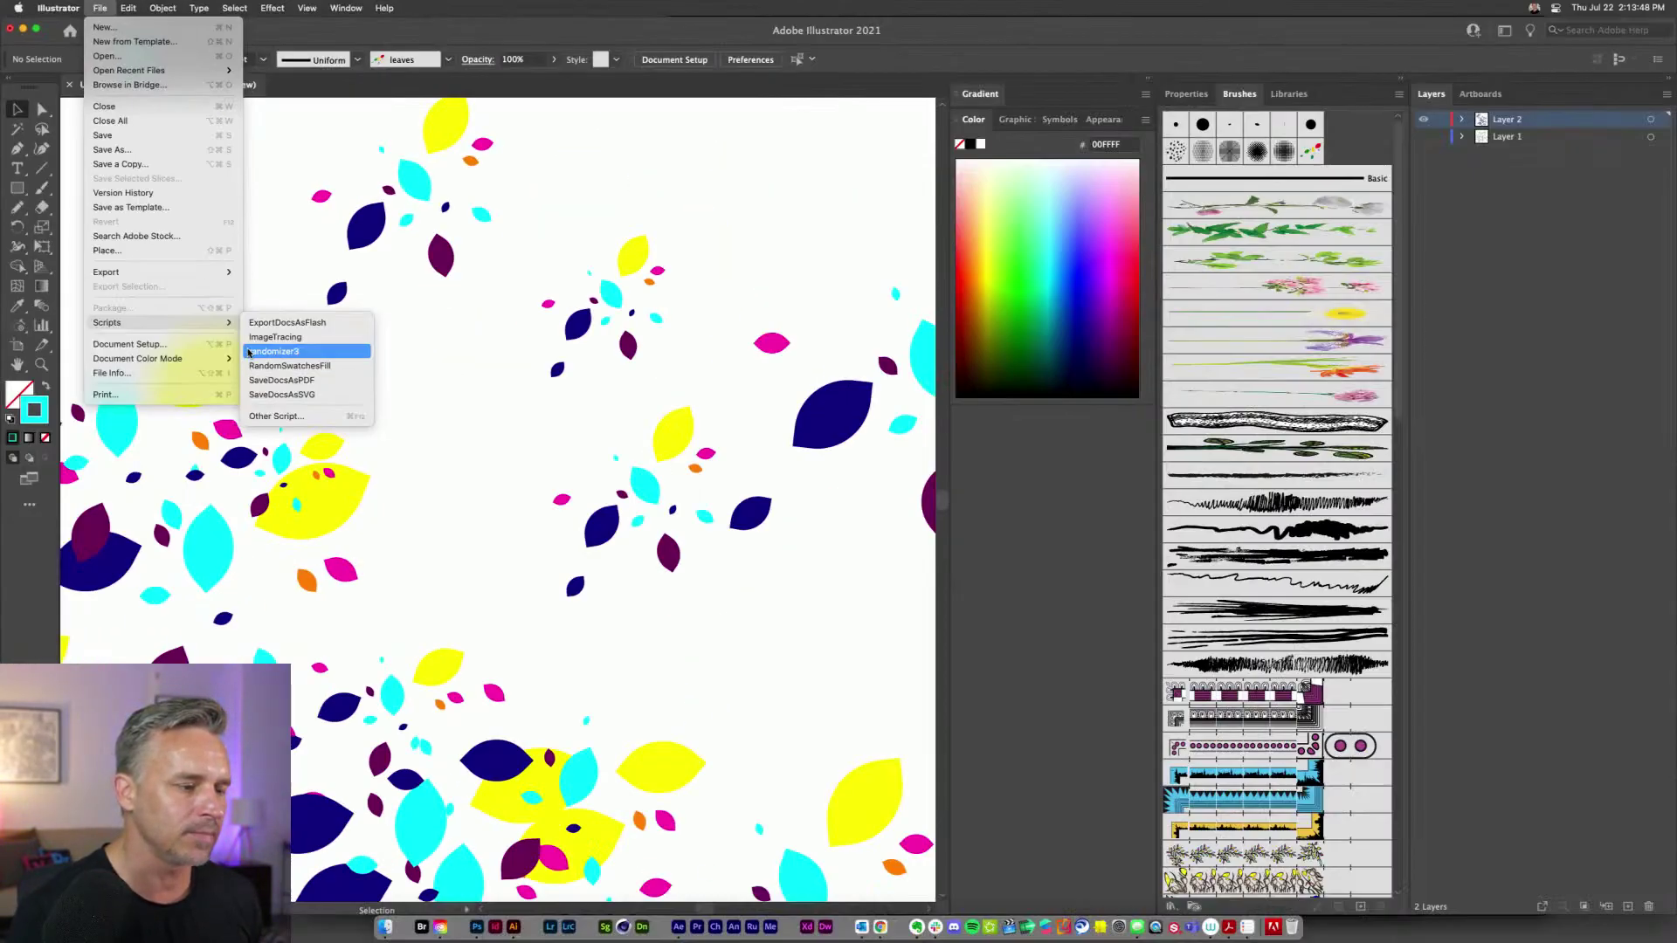
{"action": "left_click", "coordinate": [249, 352]}
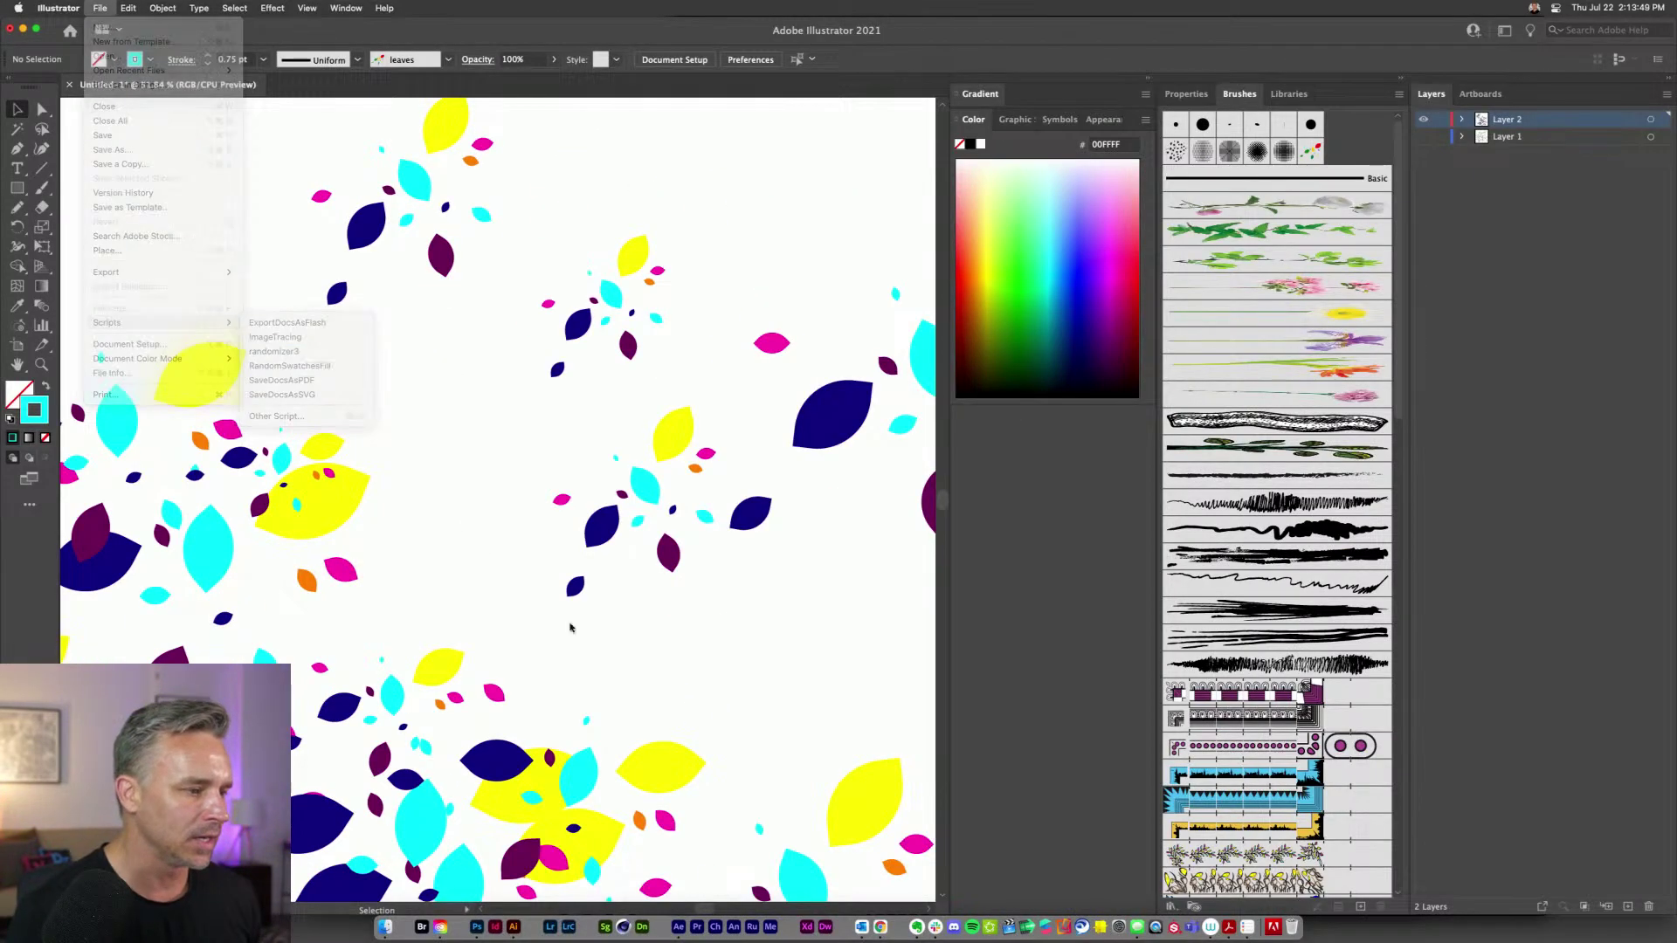
- Switch to Chrome and search the Vectorboom site for "randomizer"
{"action": "left_click", "coordinate": [881, 928]}
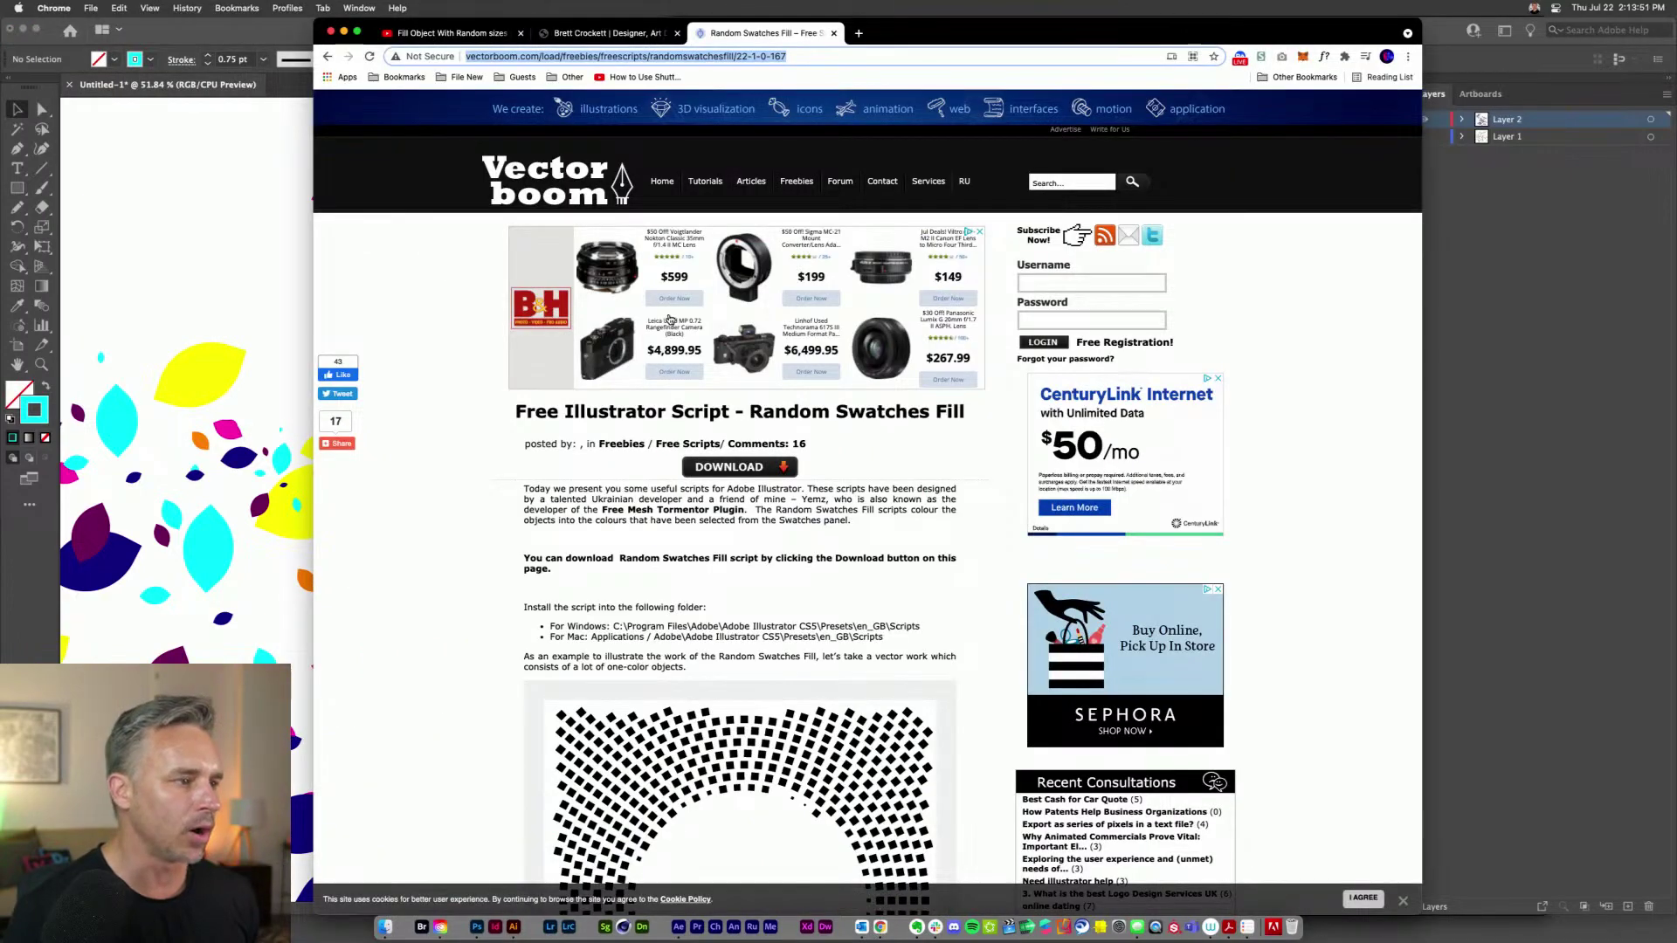
{"action": "left_click", "coordinate": [1054, 184]}
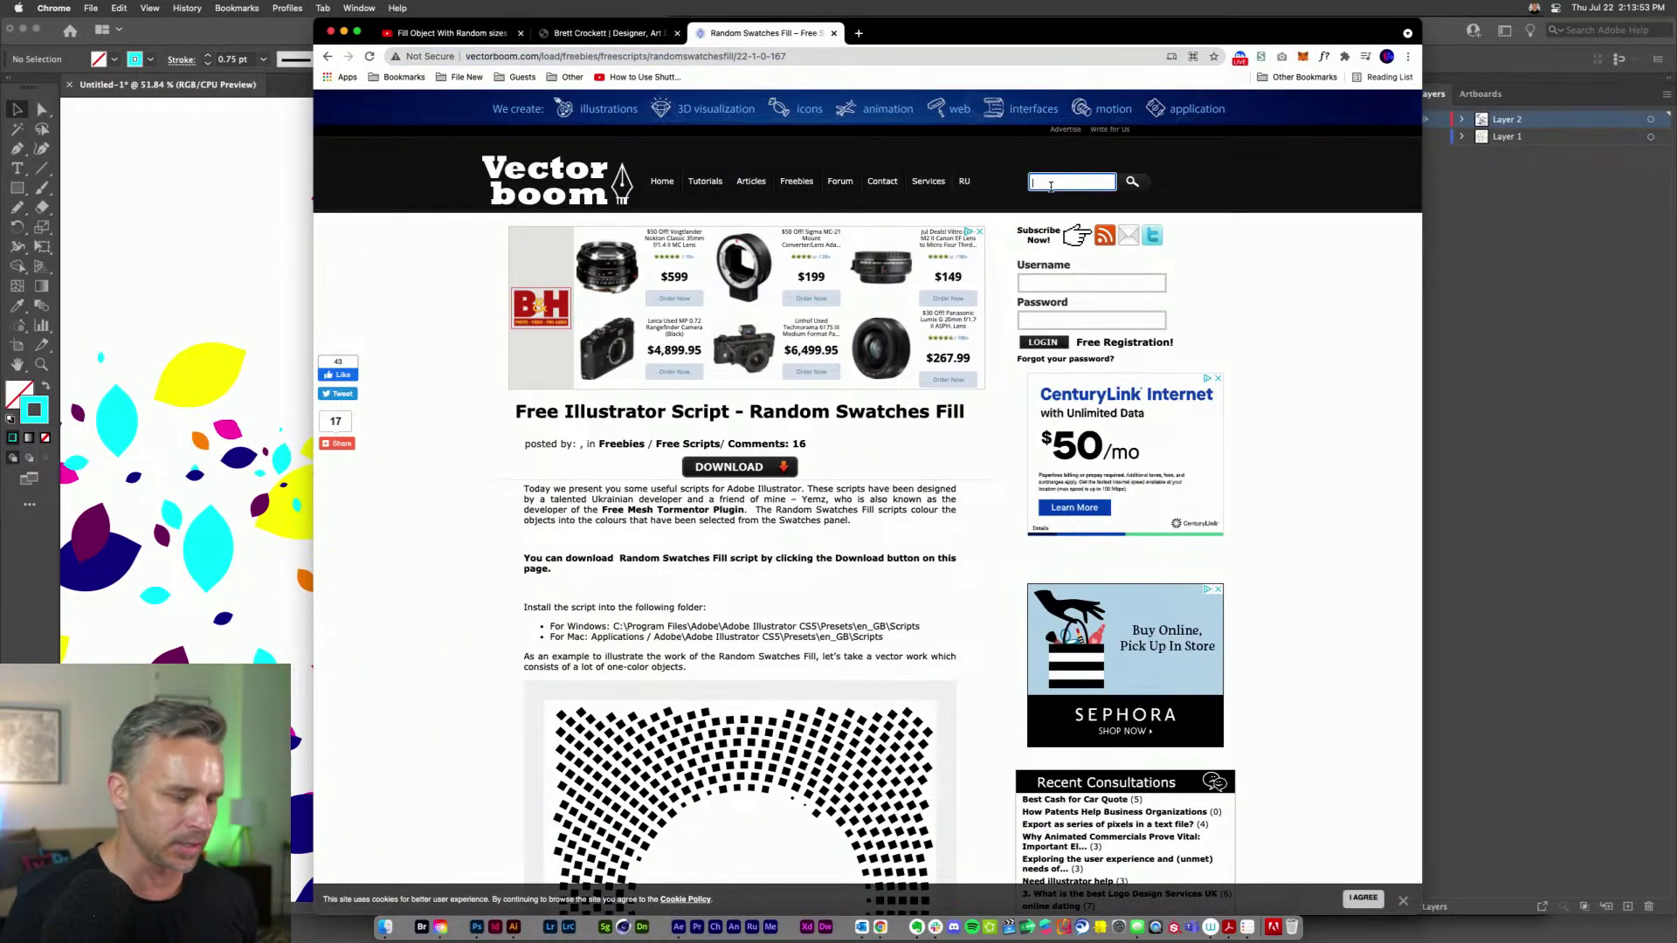
{"action": "type", "text": "randomizer"}
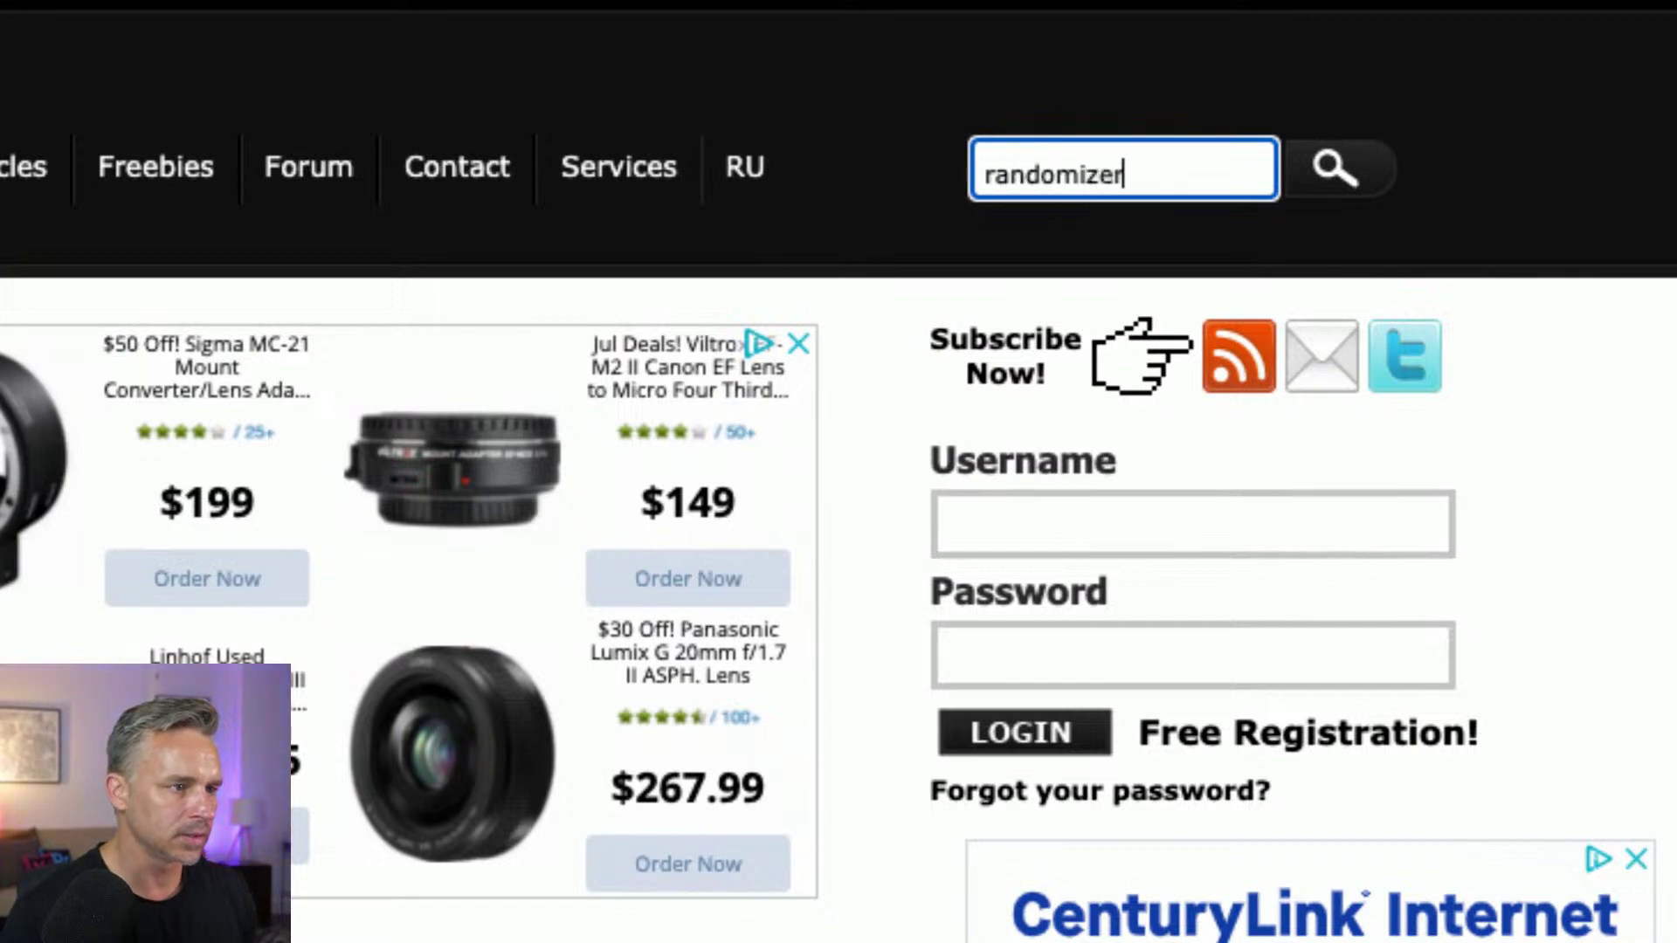
{"action": "key", "text": "Return"}
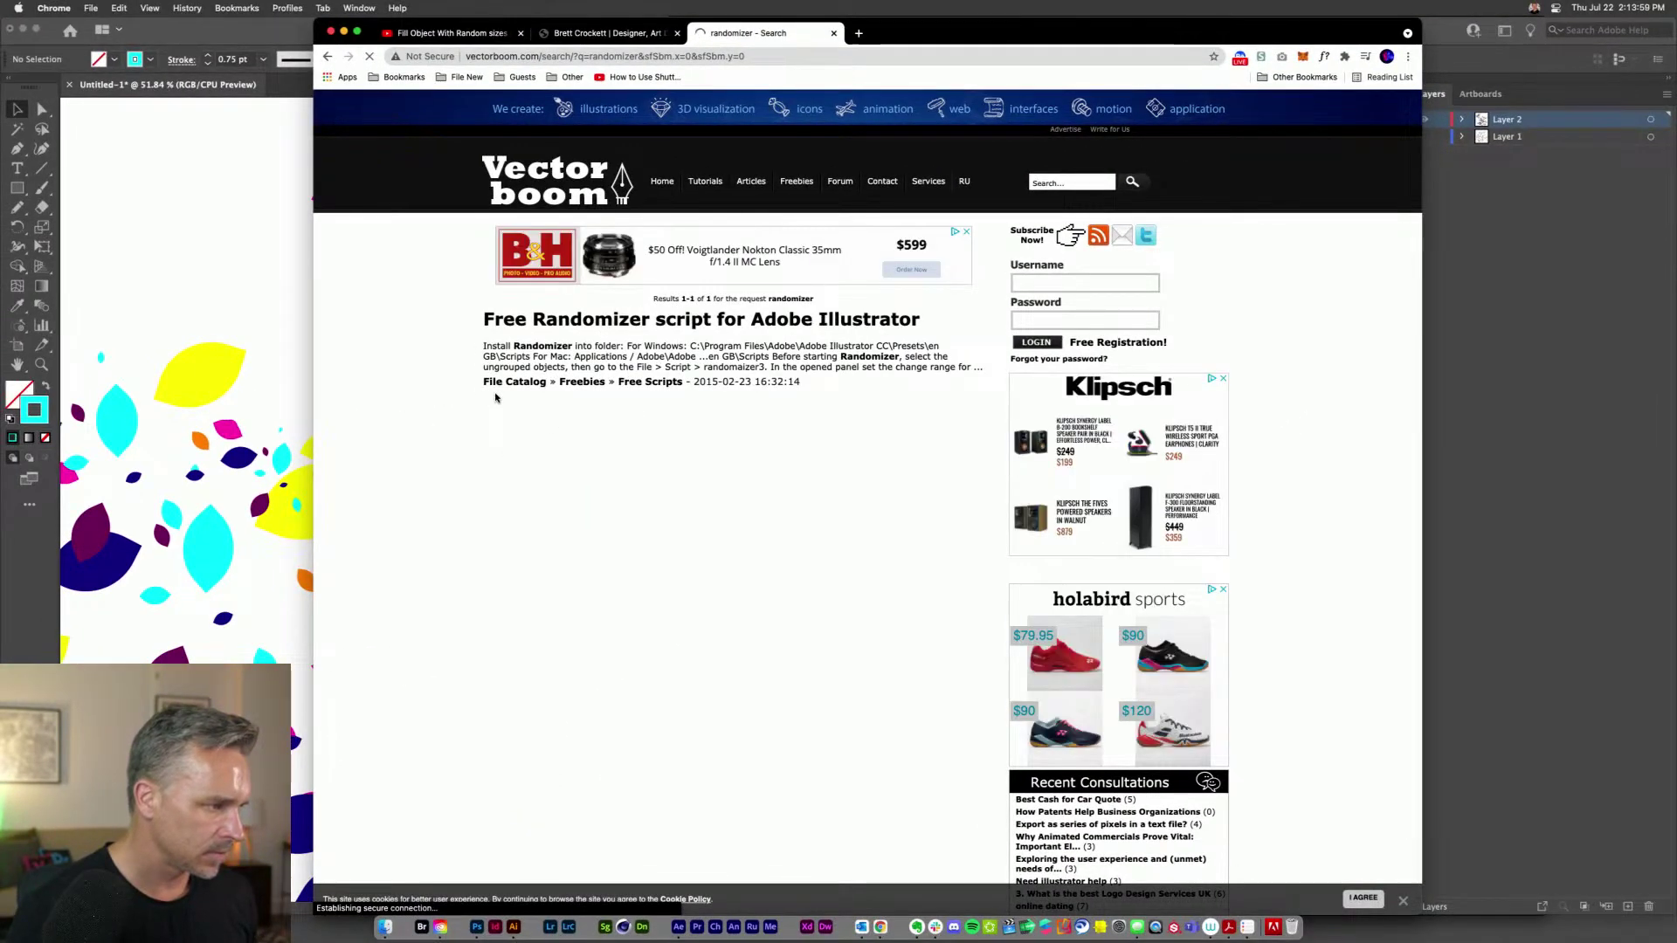
{"action": "scroll", "coordinate": [498, 404], "scroll_direction": "down", "scroll_amount": 5}
{"action": "scroll", "coordinate": [503, 412], "scroll_direction": "up", "scroll_amount": 5}
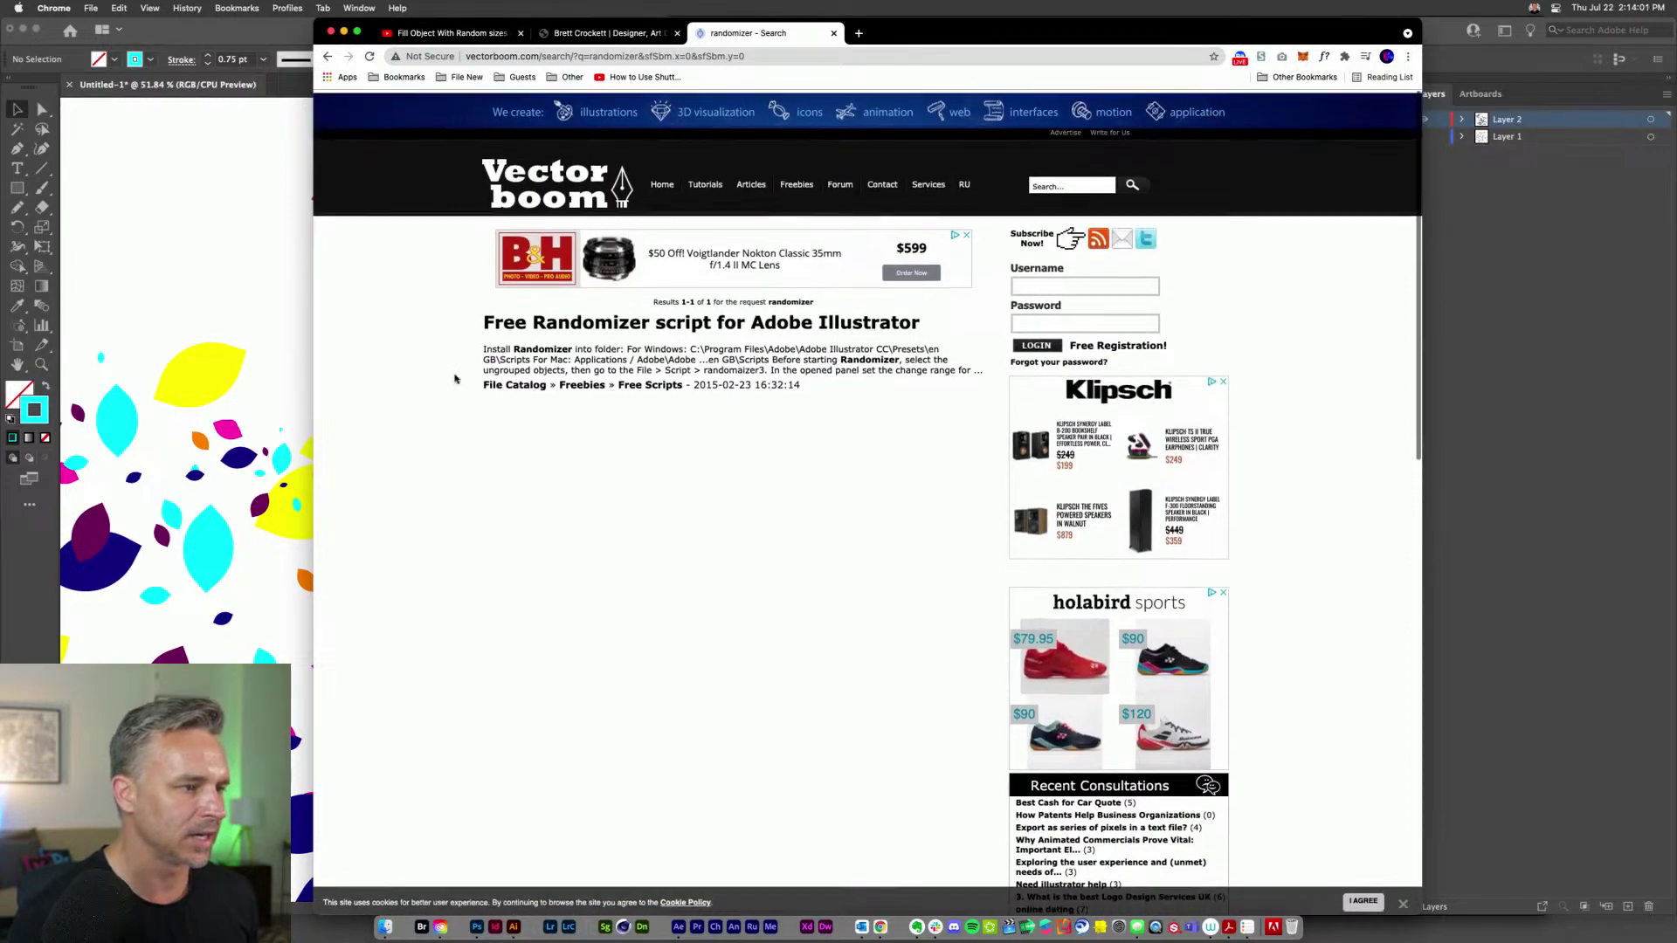
- Search Google for "illustrator randomize script" in a new browser tab
{"action": "left_click", "coordinate": [859, 32]}
{"action": "type", "text": "illu"}
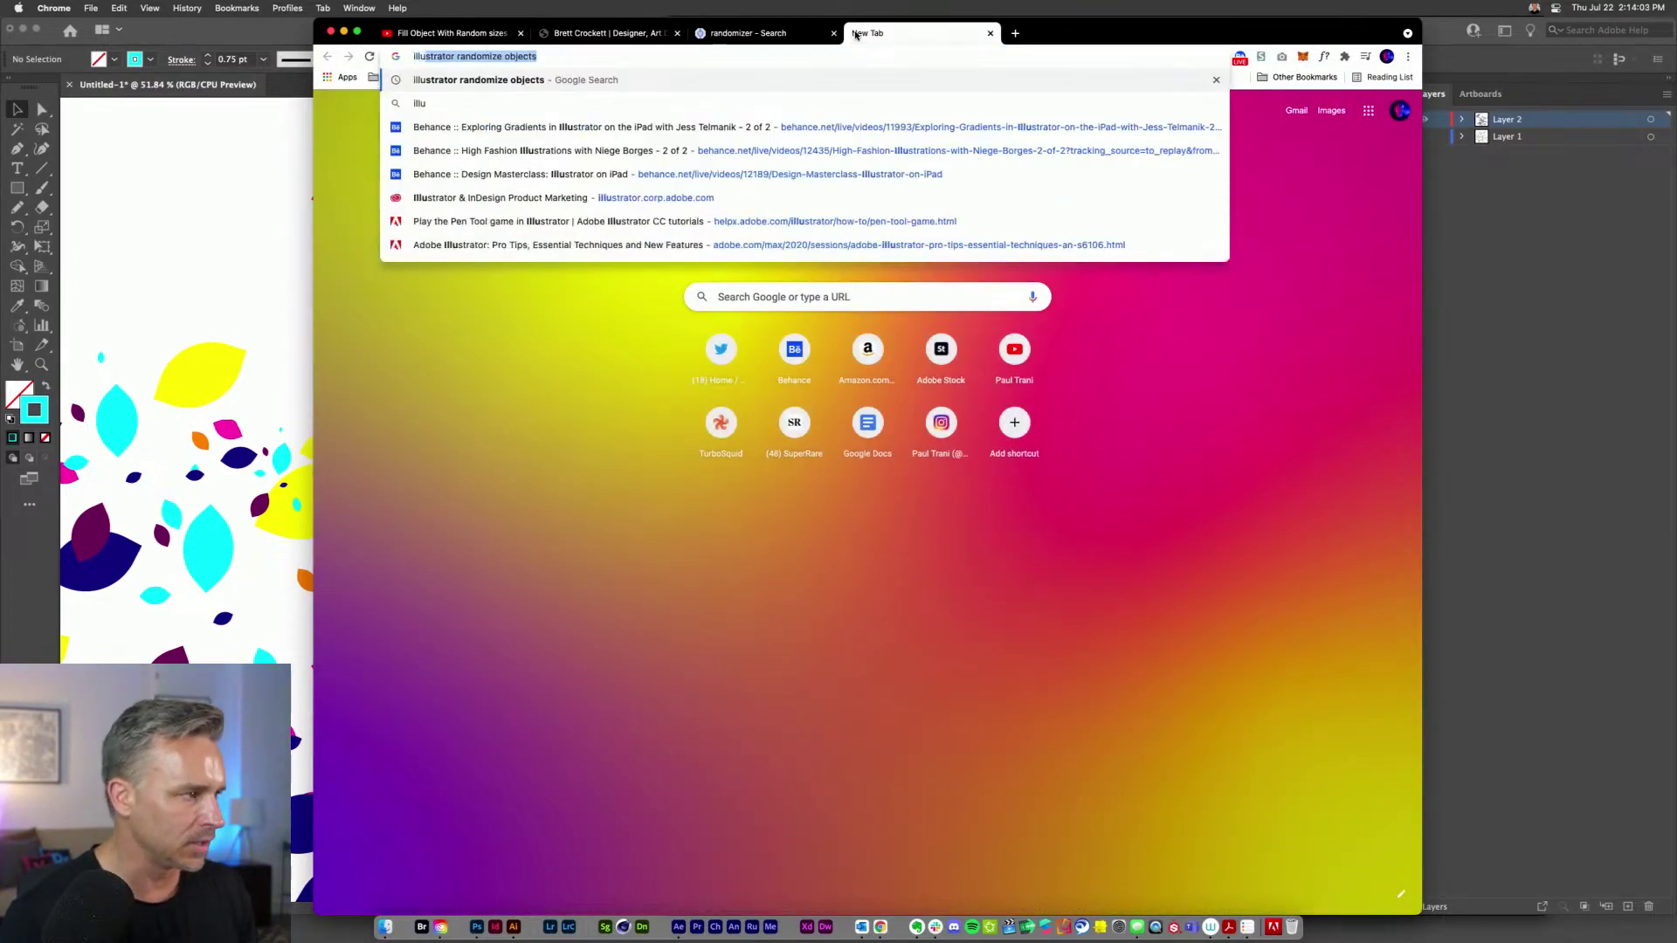
{"action": "type", "text": "strator ran"}
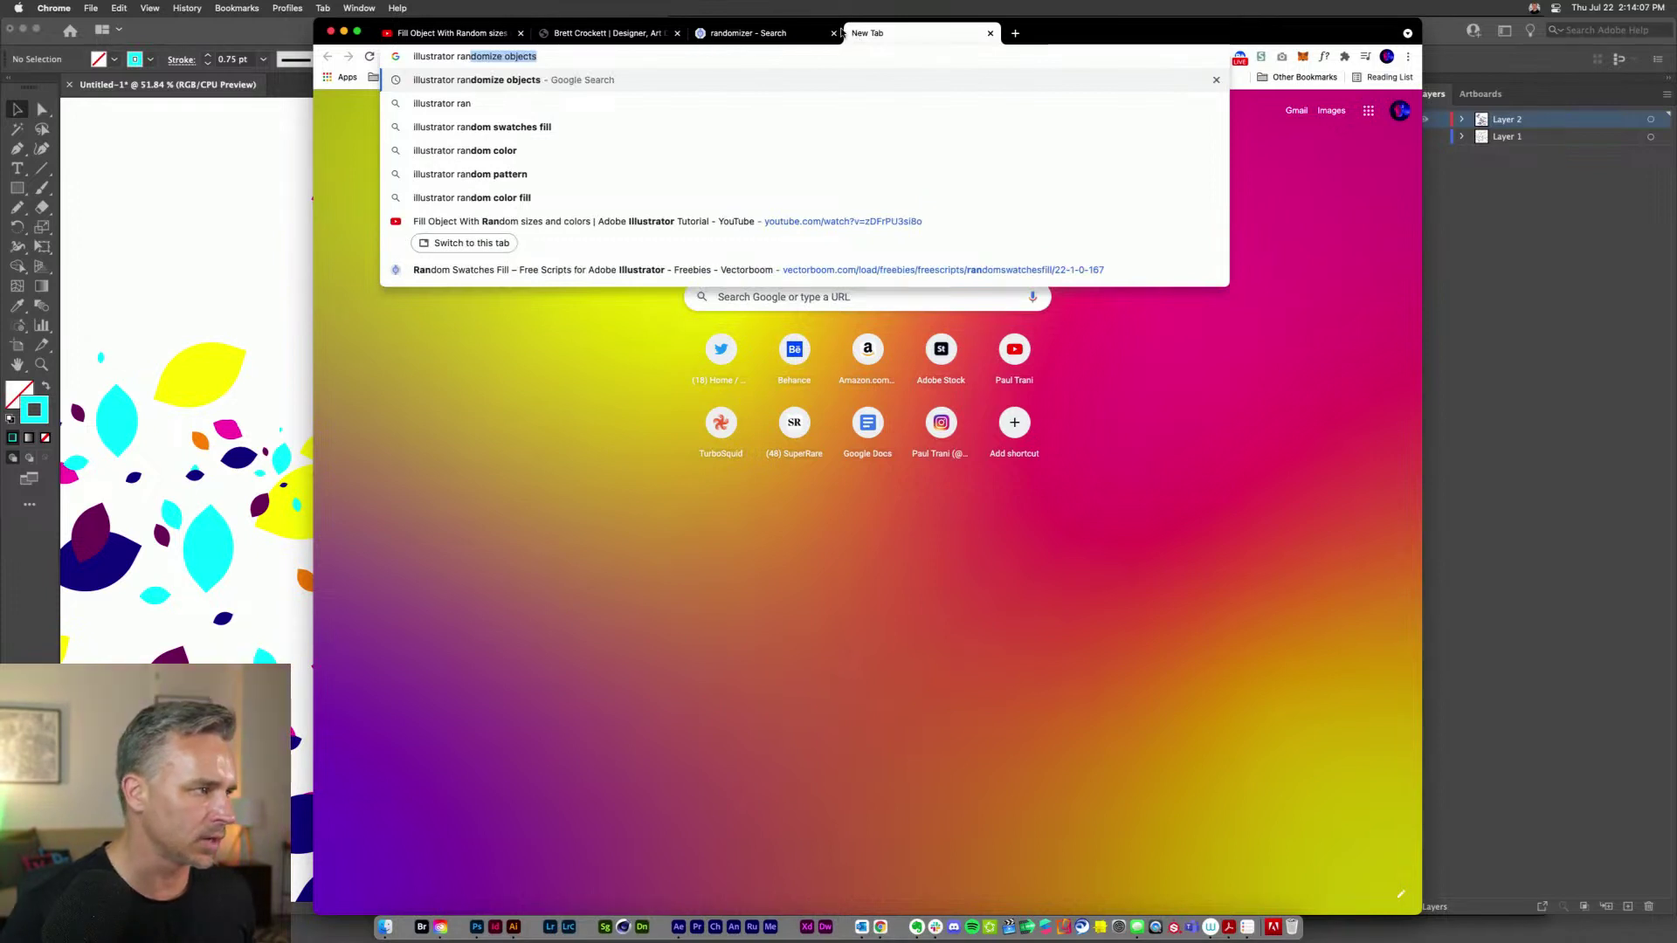
{"action": "type", "text": "domize "}
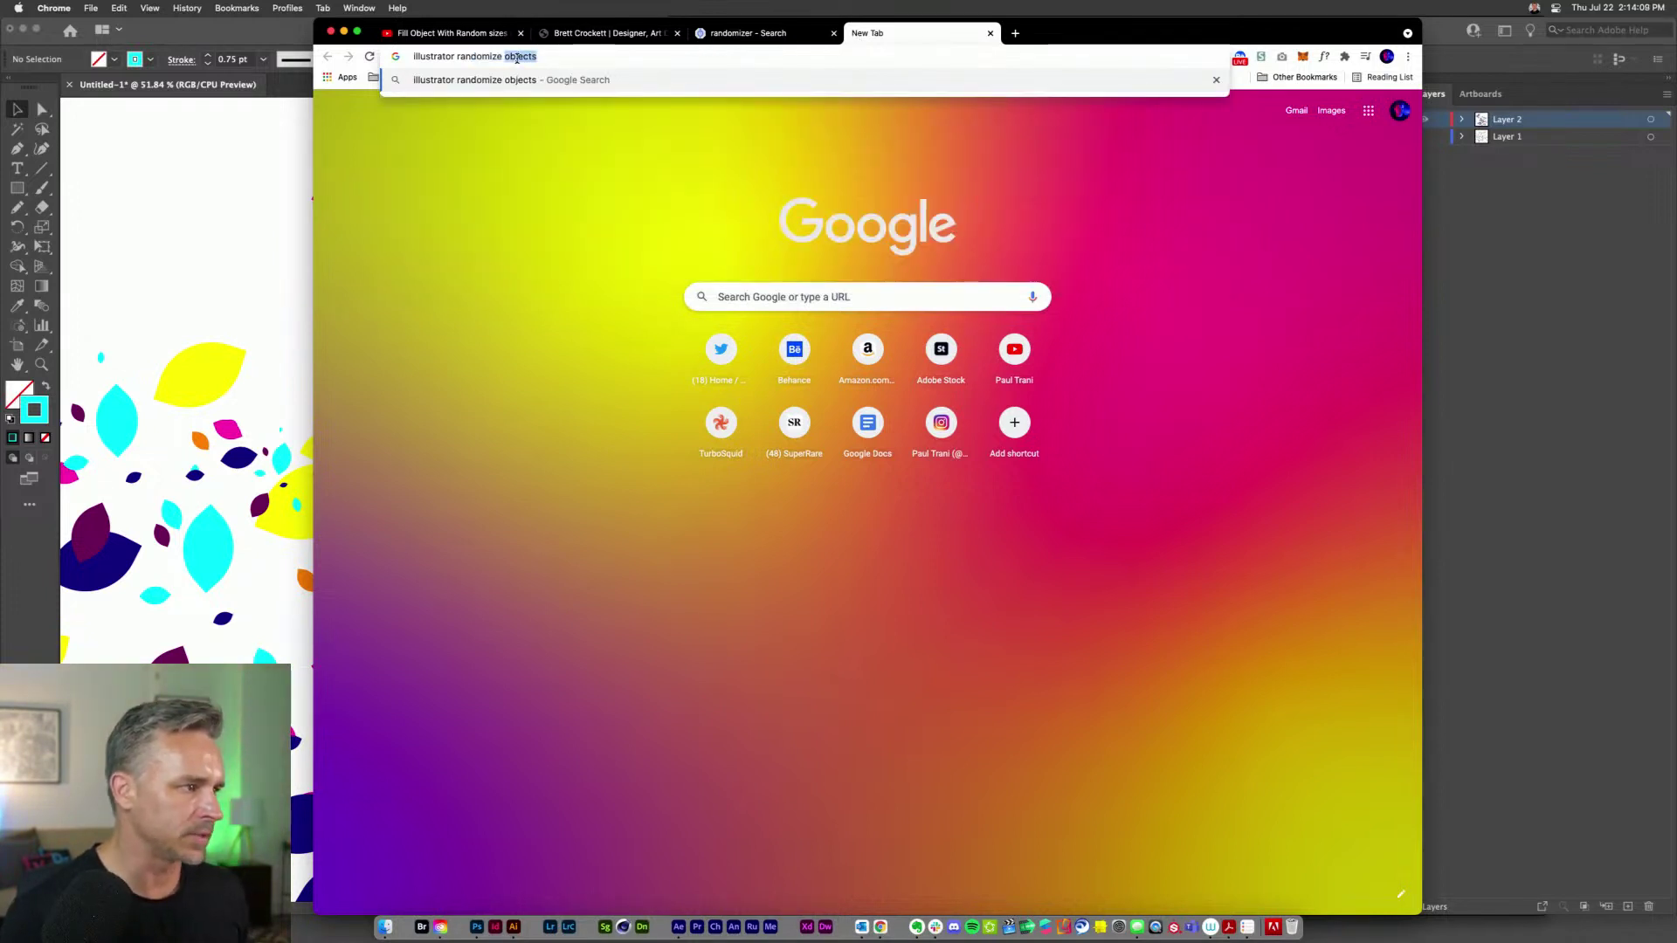
{"action": "type", "text": "script"}
{"action": "key", "text": "Return"}
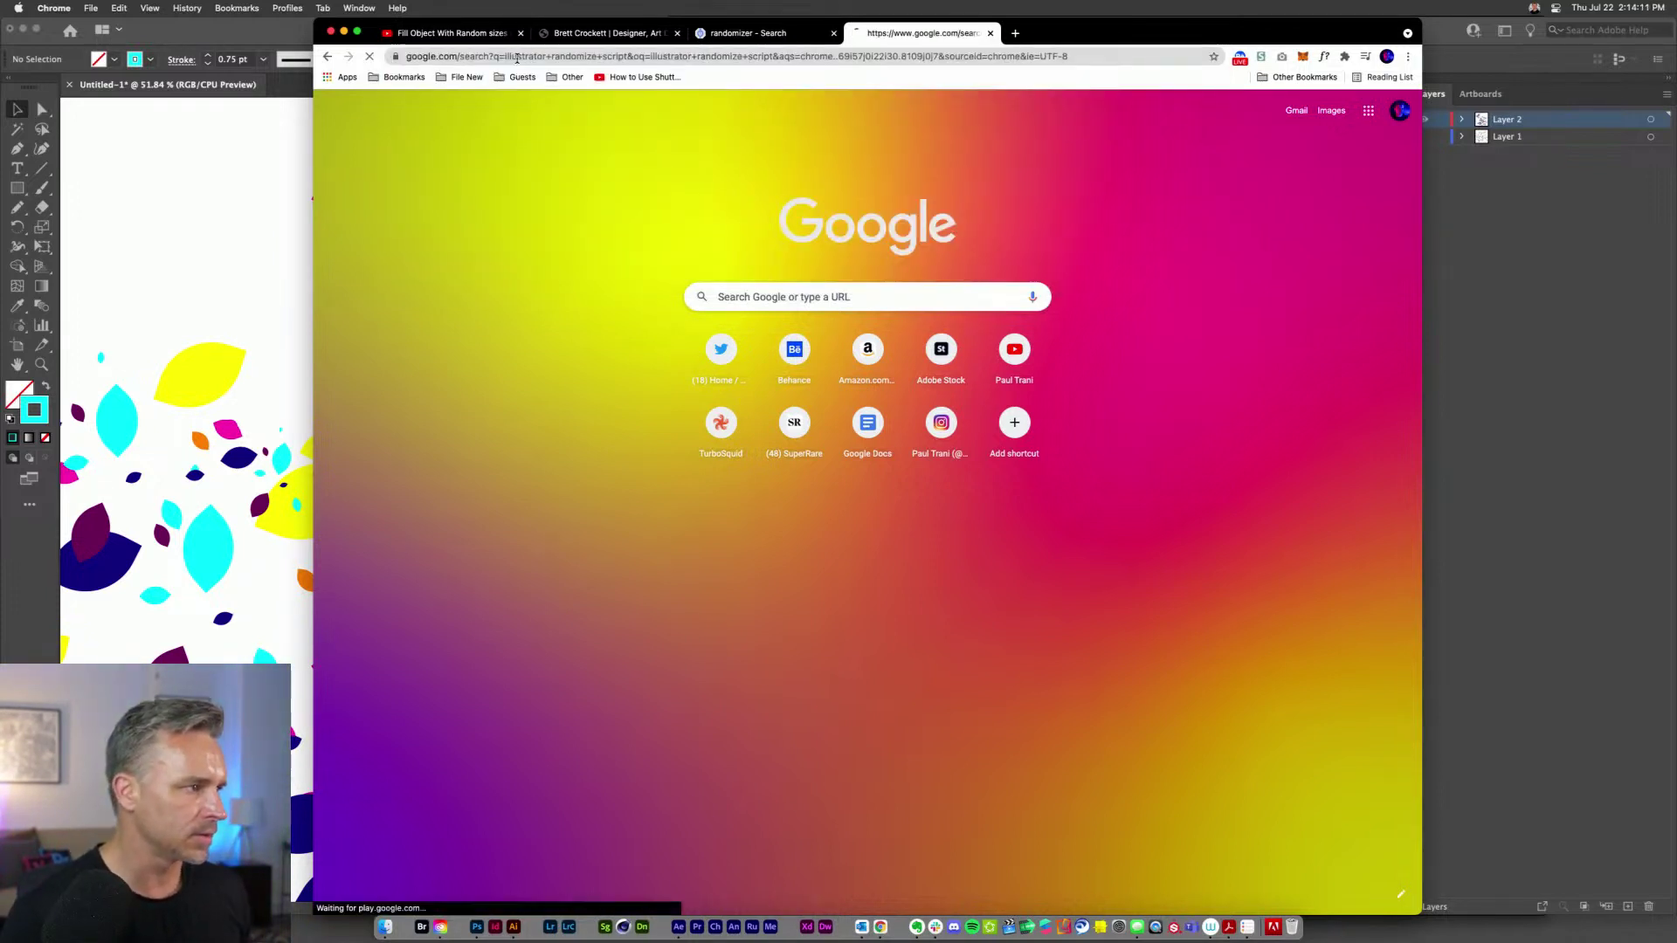
- Open the Vectorboom Random Swatches Fill and Random Resize results in new tabs and review the Random Resize and Random Opacity script page
{"action": "scroll", "coordinate": [379, 599], "scroll_direction": "down", "scroll_amount": 5}
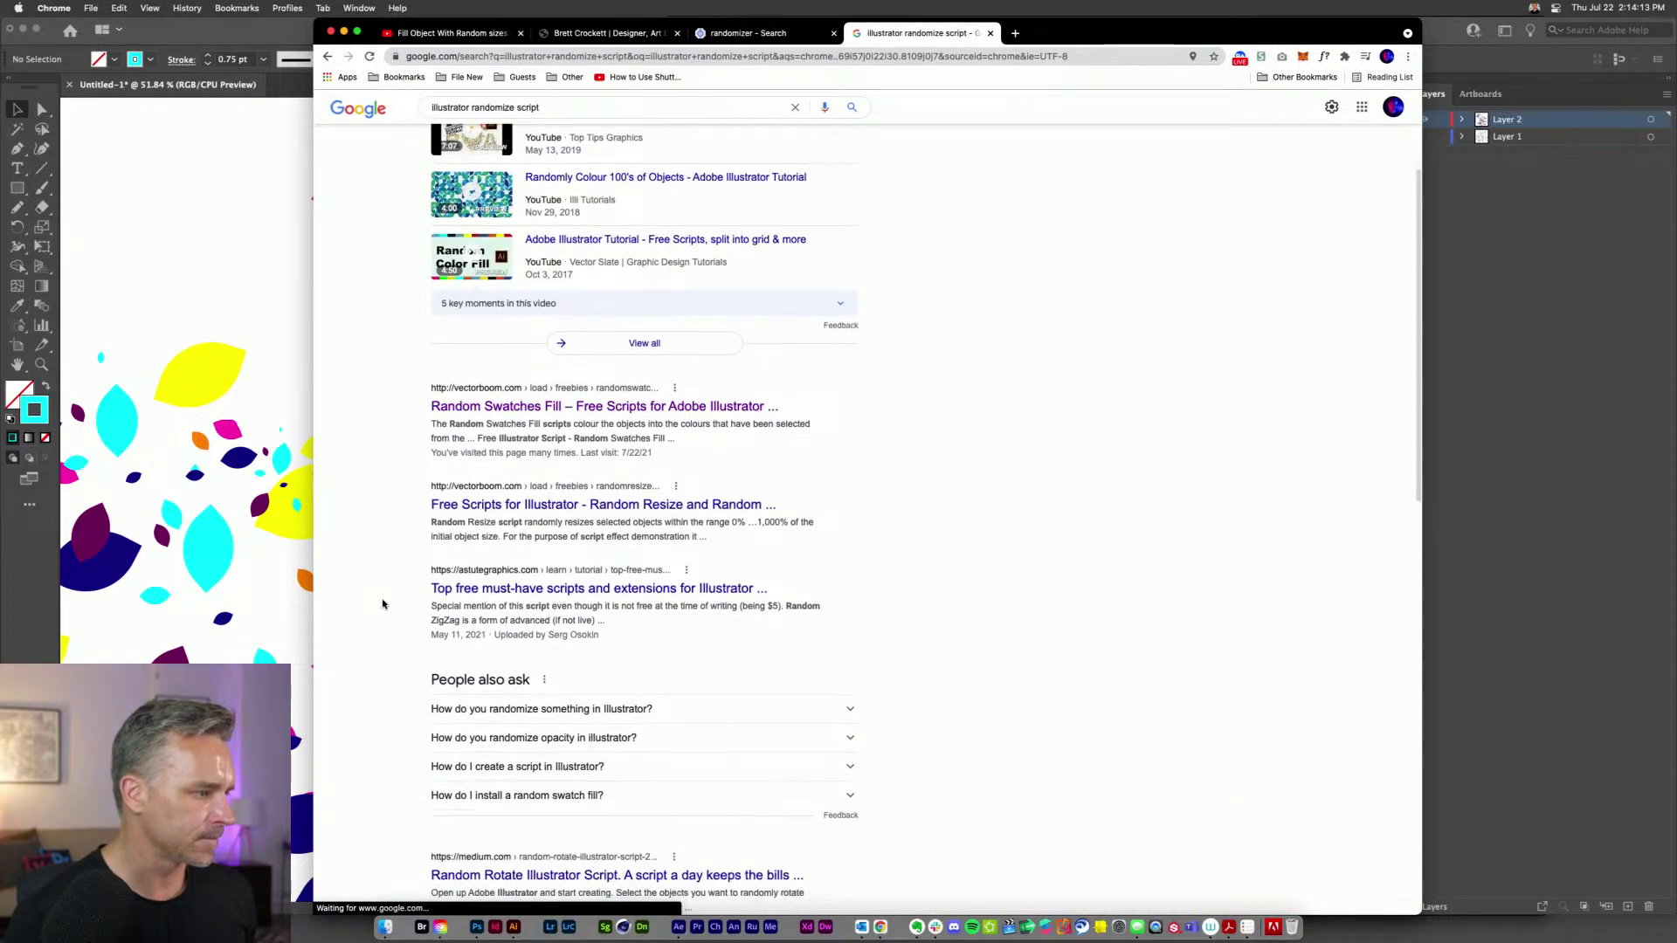
{"action": "left_click", "coordinate": [586, 386], "text": "super"}
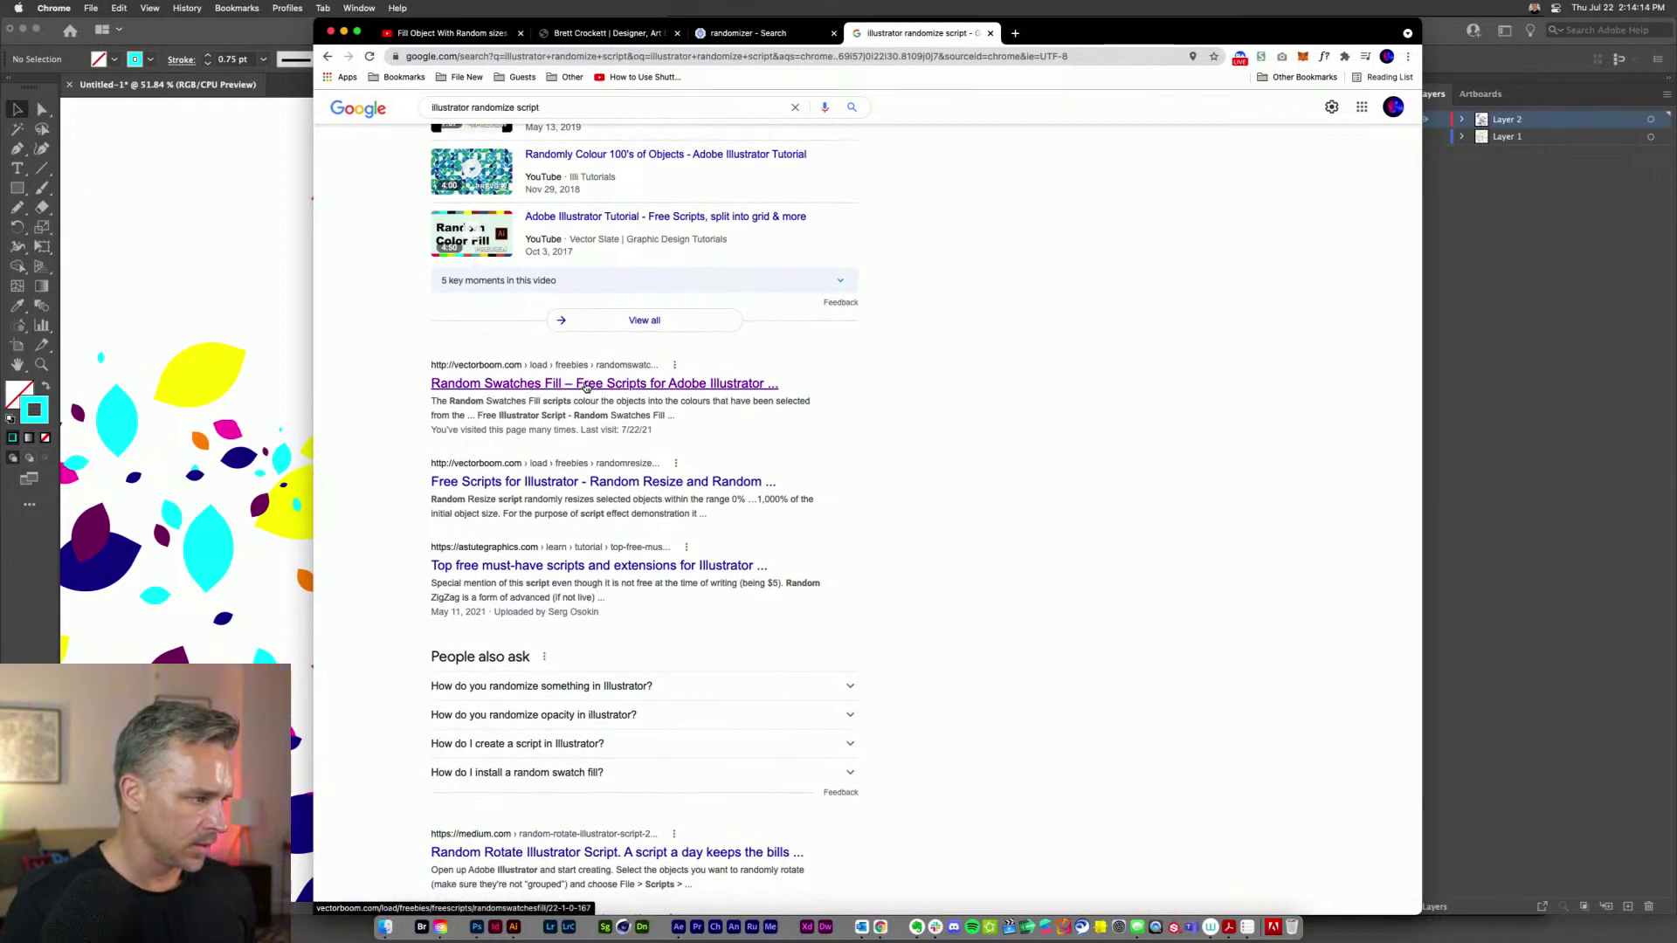
{"action": "left_click", "coordinate": [615, 483], "text": "shift+super"}
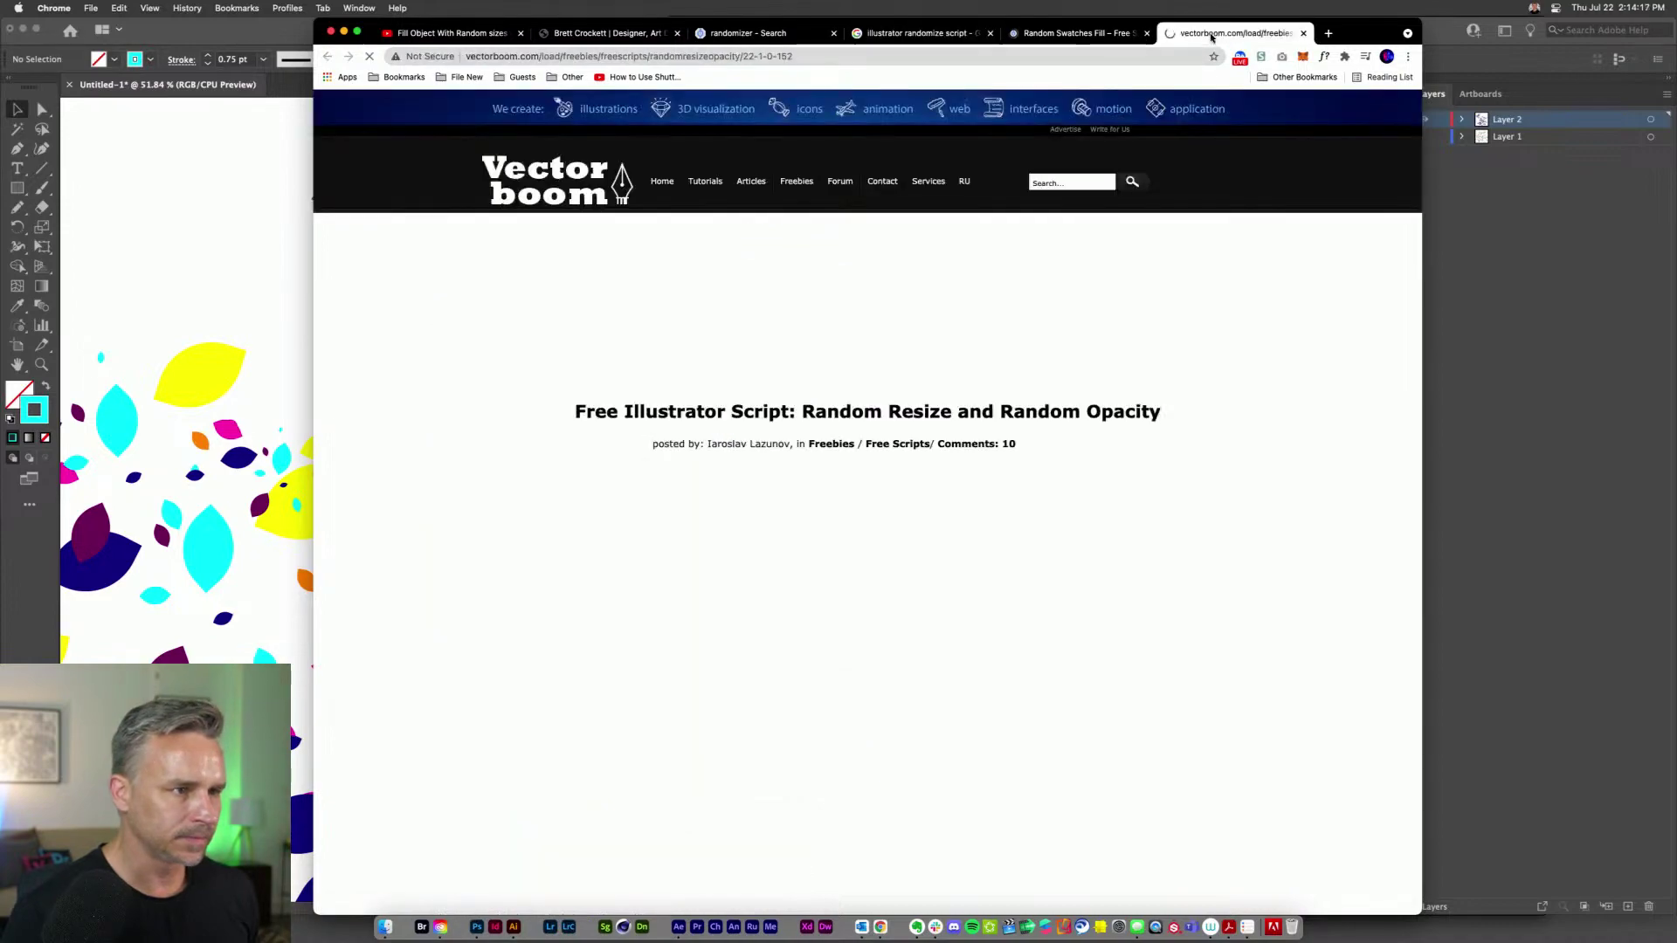
{"action": "scroll", "coordinate": [428, 434], "scroll_direction": "down", "scroll_amount": 5}
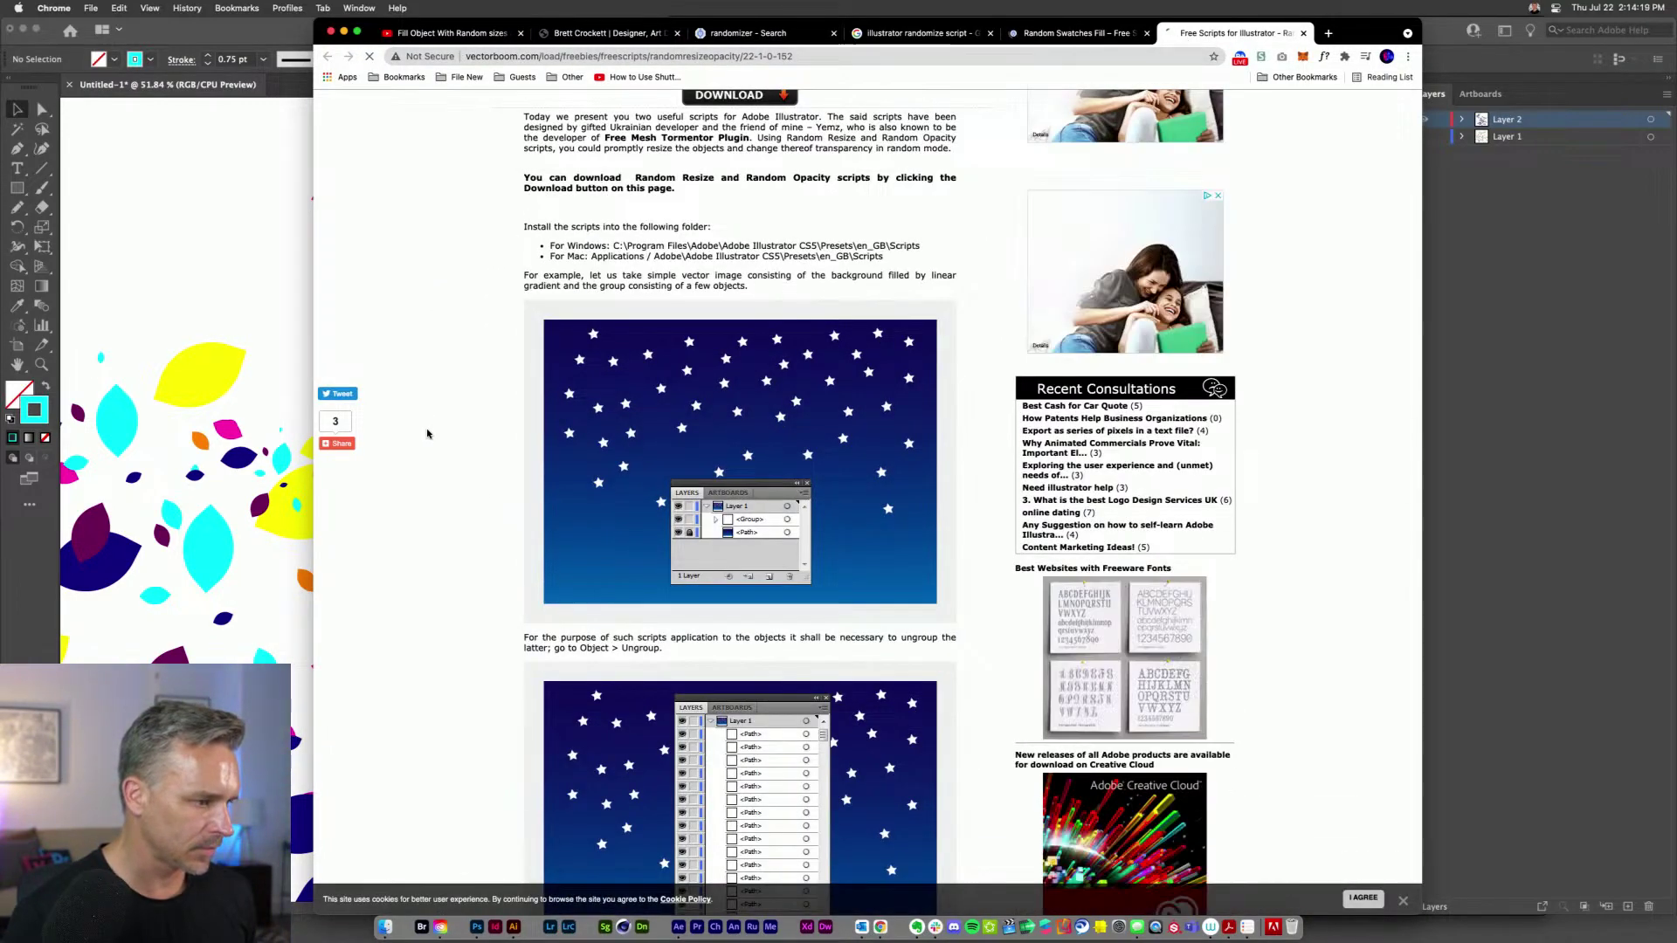
{"action": "scroll", "coordinate": [428, 434], "scroll_direction": "down", "scroll_amount": 15}
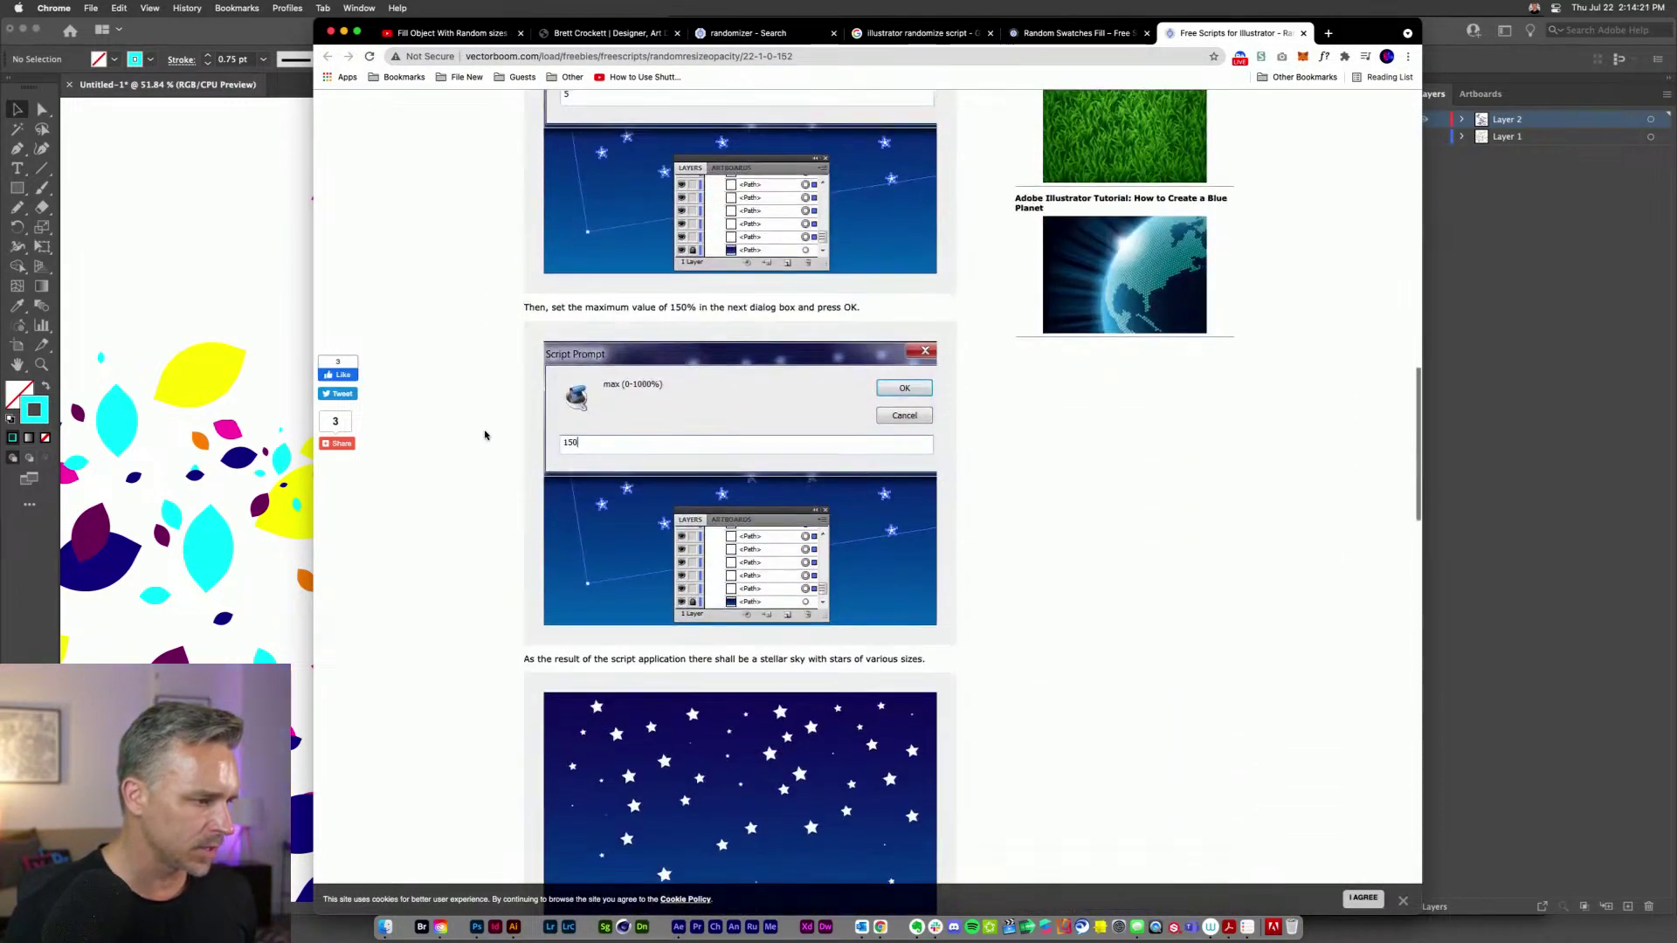
{"action": "scroll", "coordinate": [486, 435], "scroll_direction": "down", "scroll_amount": 12}
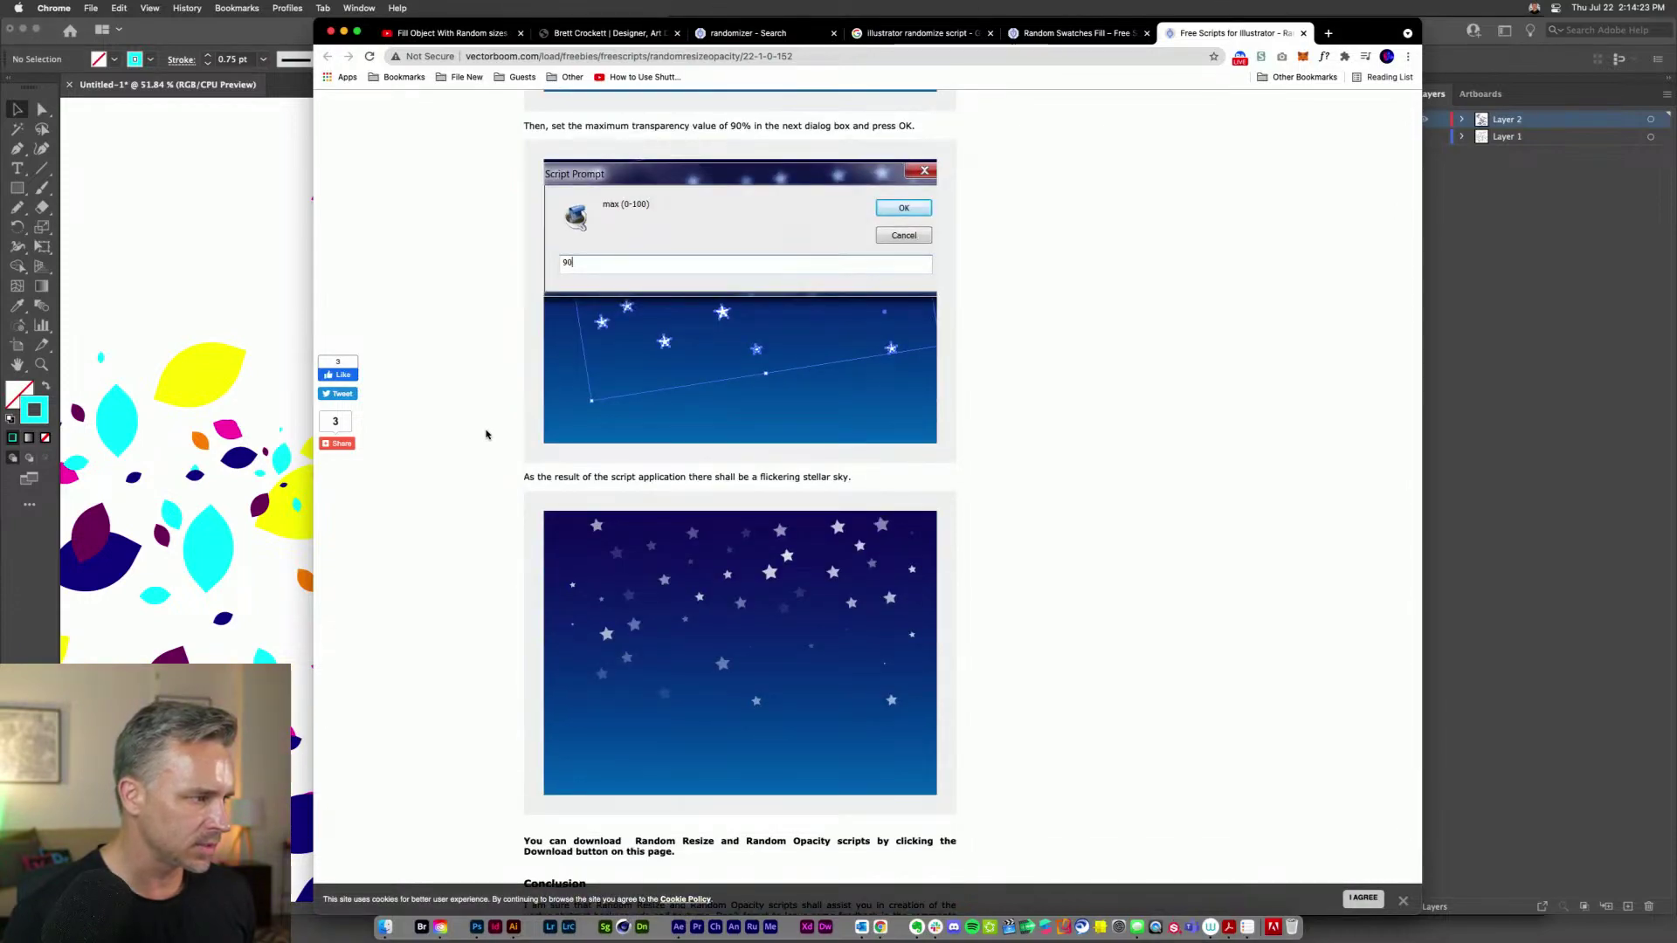
{"action": "scroll", "coordinate": [487, 435], "scroll_direction": "up", "scroll_amount": 20}
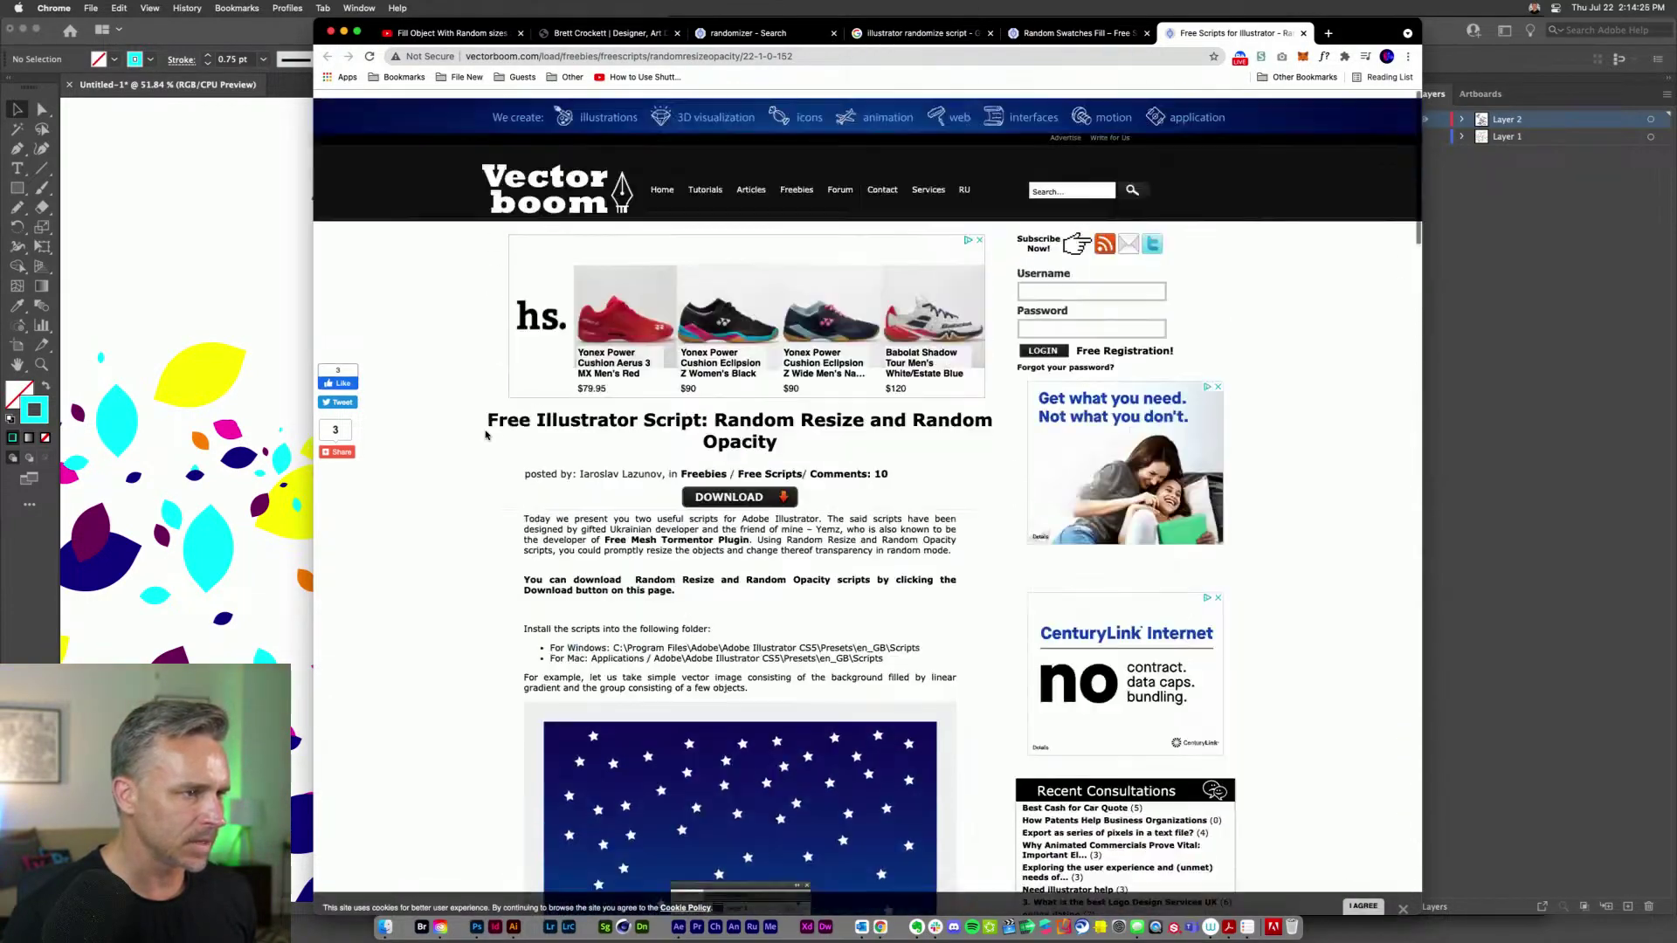